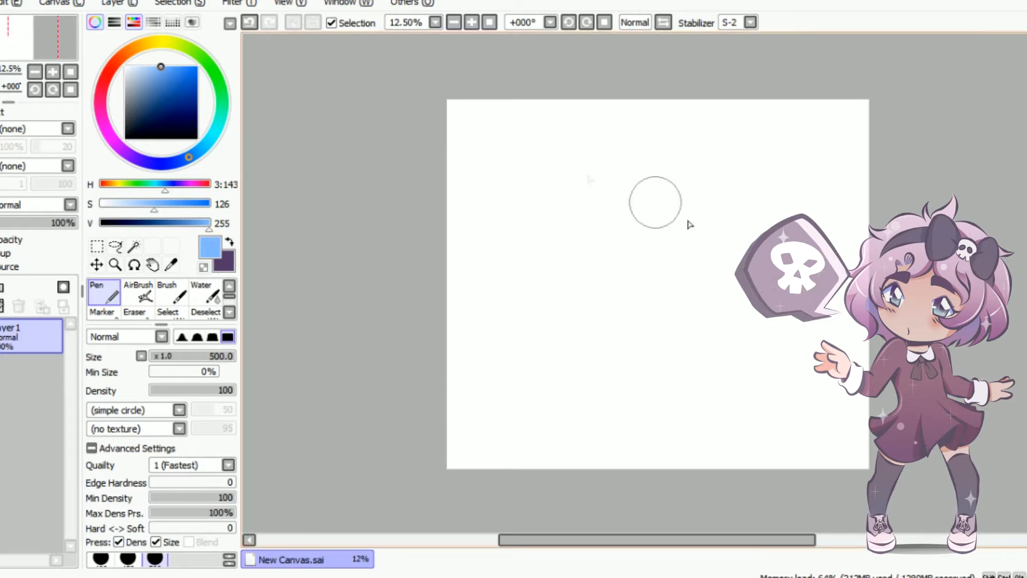
Add a new layer and set up the Brush tool with the dark purple secondary colour at size 31
scroll(540, 150, "up", 3)
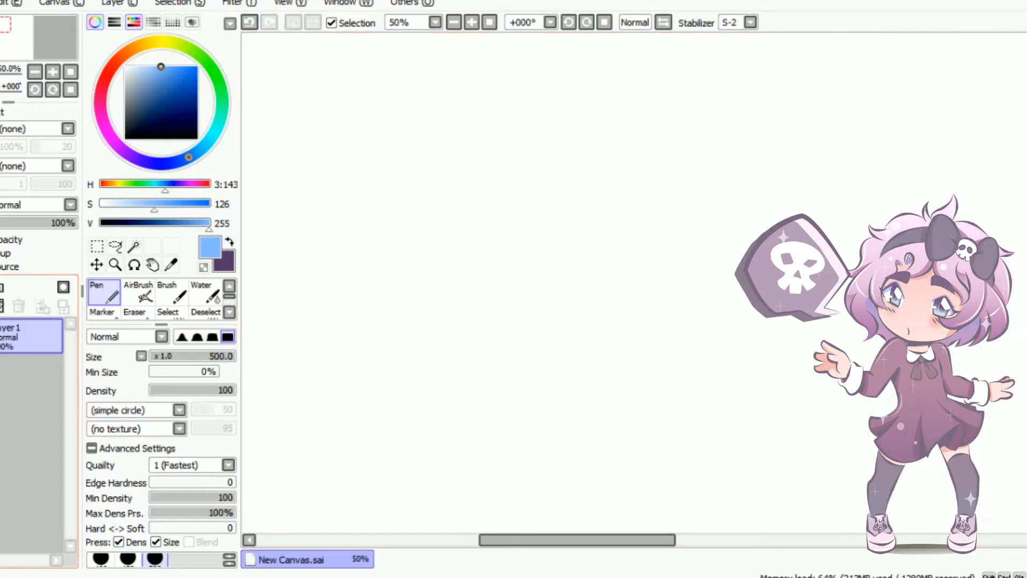
left_click(1, 288)
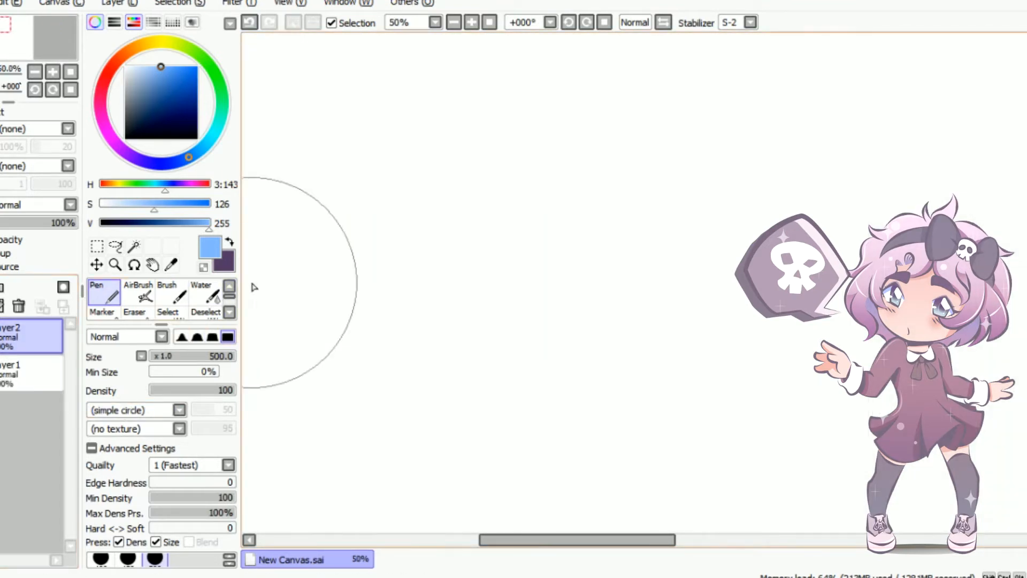
left_click(228, 243)
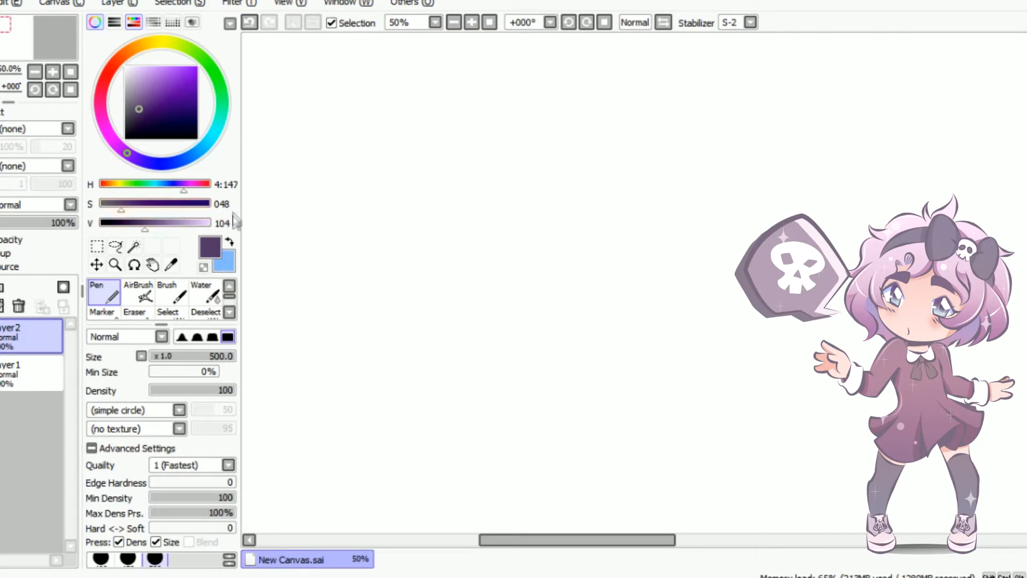
left_click(172, 294)
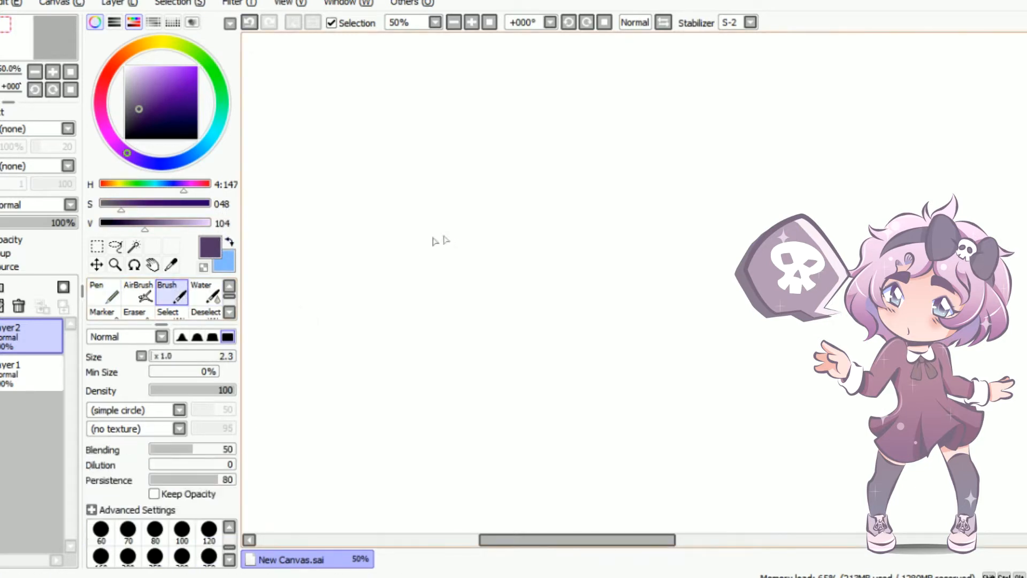
left_click(179, 357)
Scribble test strokes with the brush on the new layer and clear the layer
scroll(578, 247, "up", 4)
scroll(580, 251, "down", 1)
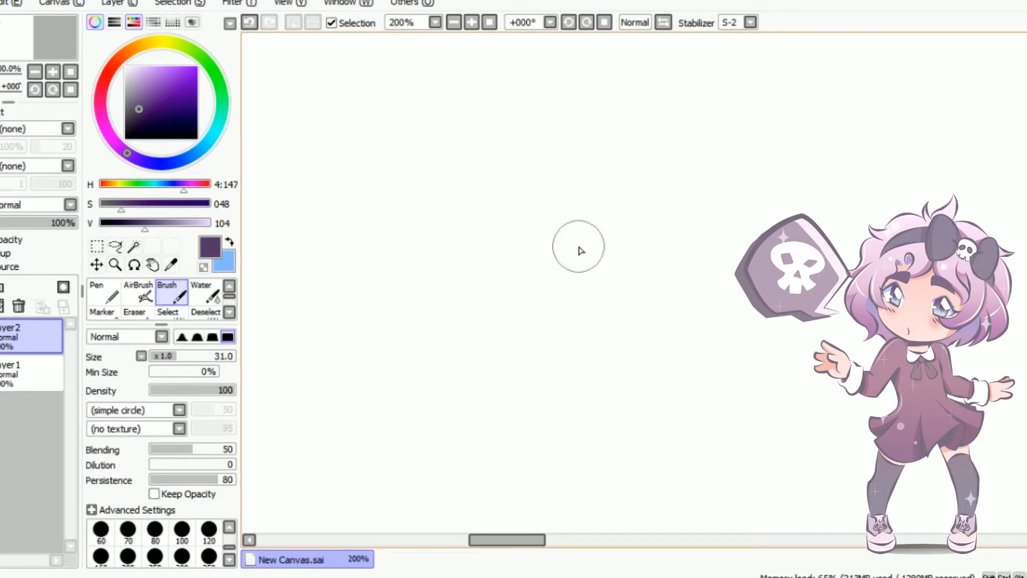
mouse_move(406, 232)
left_mouse_down()
mouse_move(437, 301)
mouse_move(651, 319)
mouse_move(705, 378)
mouse_move(612, 271)
mouse_move(428, 459)
left_mouse_up()
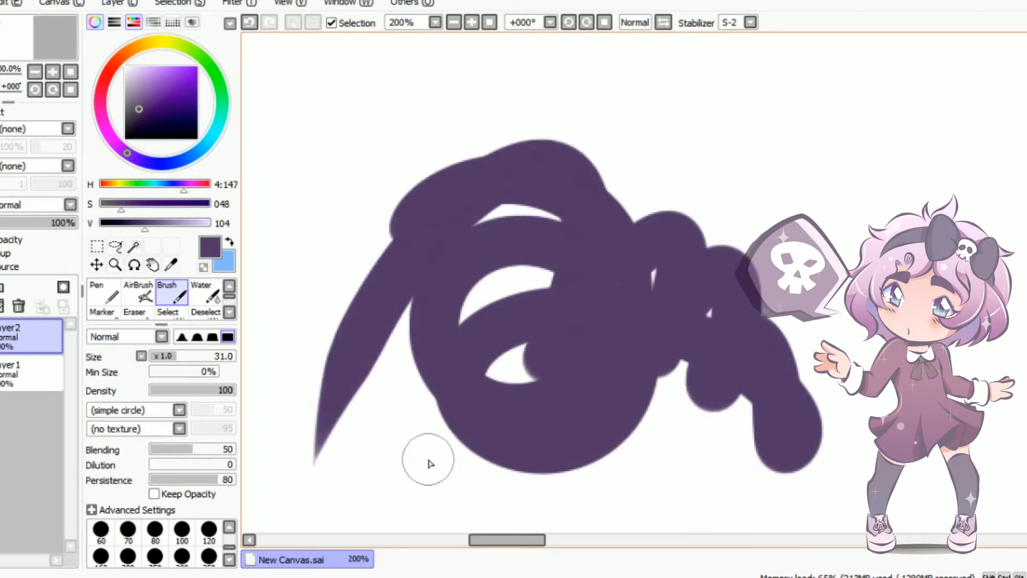
left_click(1, 310)
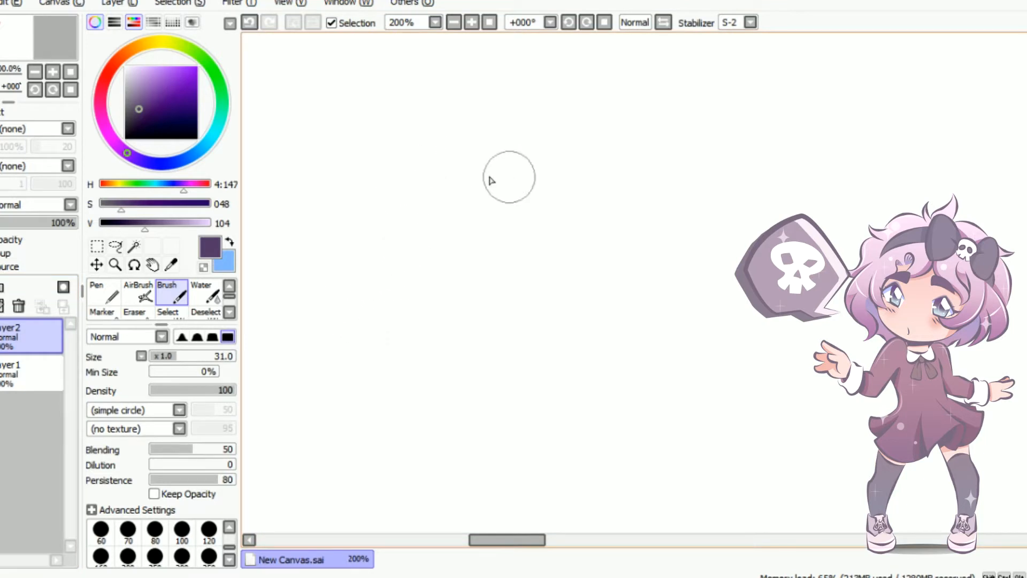
Paint a rough eye with upper lid, iris ring and three lower lash blobs, and lower the layer's opacity to 38%
mouse_move(360, 235)
left_mouse_down()
mouse_move(373, 208)
mouse_move(478, 165)
mouse_move(664, 251)
mouse_move(813, 217)
left_mouse_up()
mouse_move(466, 193)
left_mouse_down()
mouse_move(478, 309)
mouse_move(598, 245)
left_mouse_up()
left_click_drag(631, 309, 691, 351)
left_click_drag(600, 356, 606, 402)
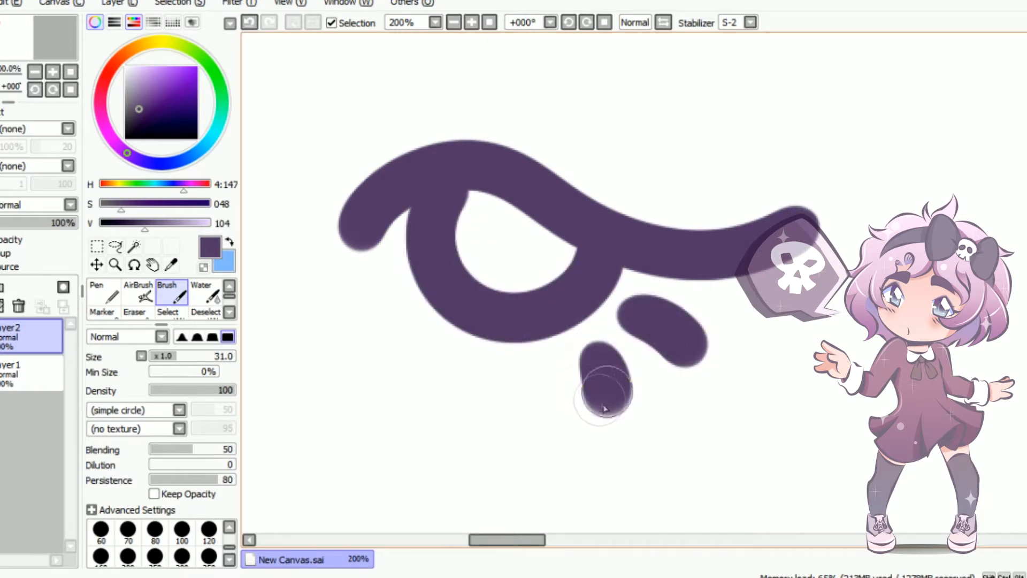
left_click_drag(536, 384, 539, 420)
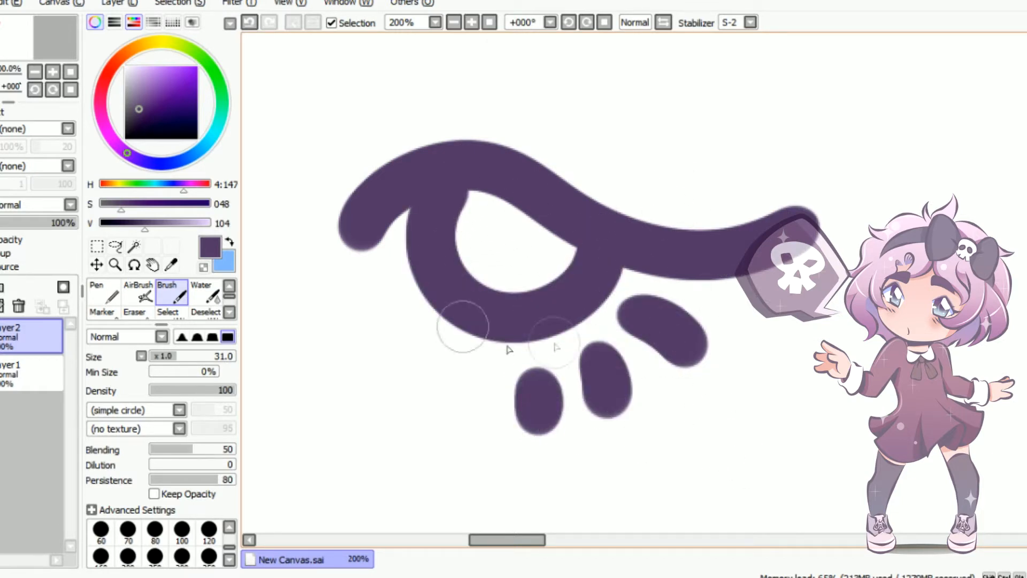
left_click(63, 223)
left_click_drag(64, 226, 27, 225)
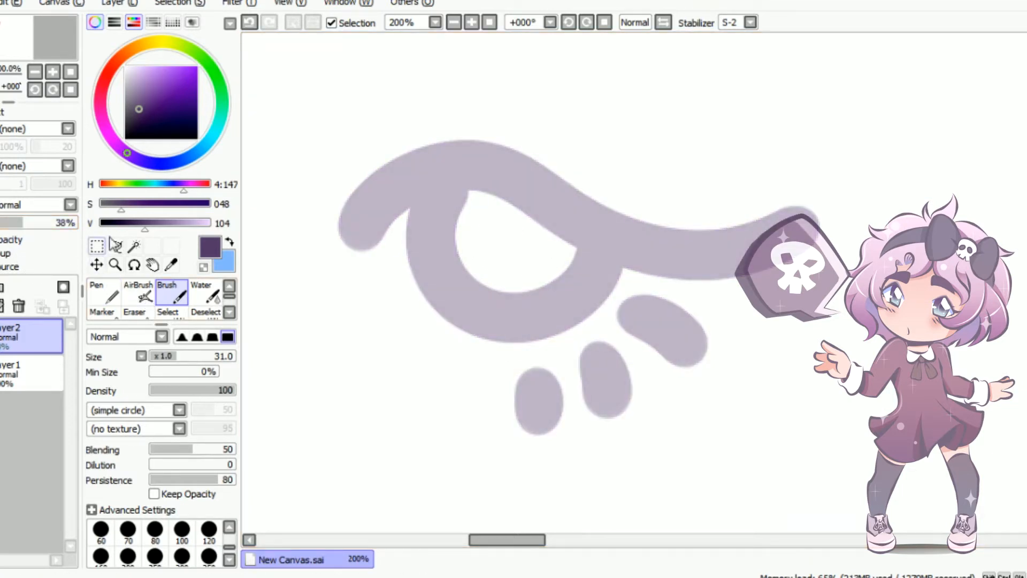
Sketch three tapered upper lashes at brush size 13, two sweeping toward the outer corner and one toward the inner corner
key("bracketleft")
key("bracketleft")
key("bracketleft")
key("bracketleft")
key("bracketleft")
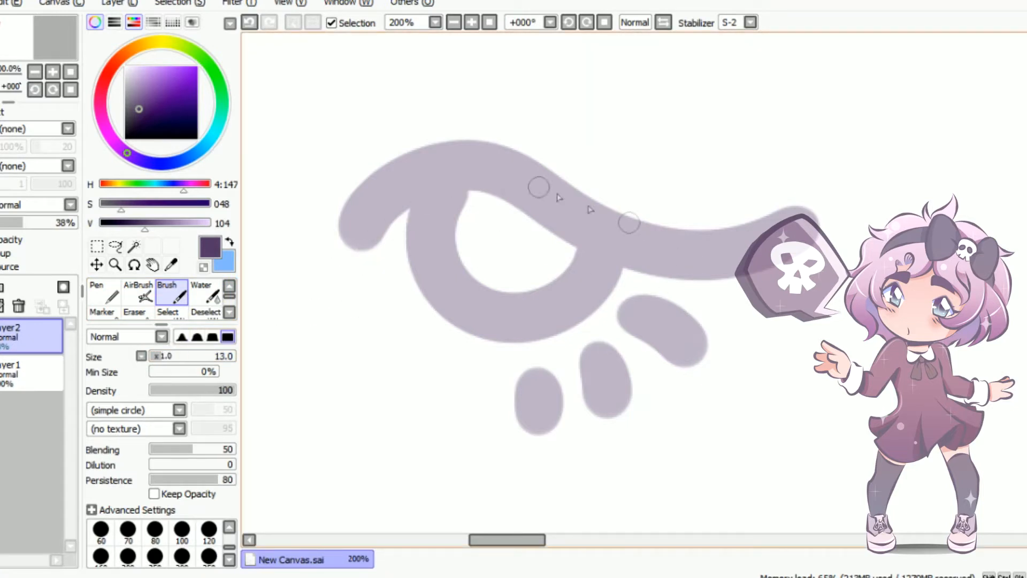
left_click_drag(531, 169, 685, 130)
left_click_drag(567, 201, 752, 171)
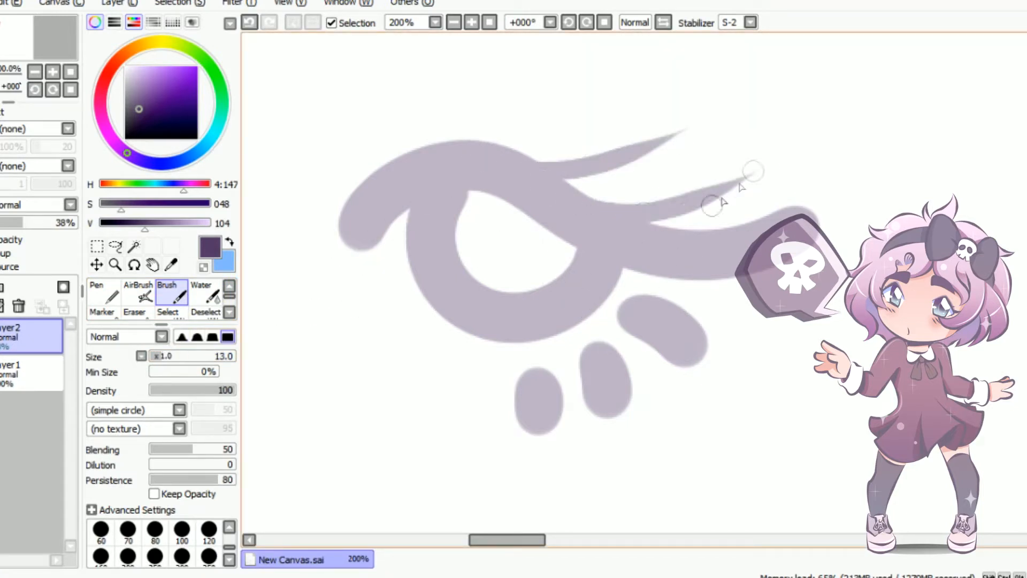
left_click_drag(444, 160, 302, 124)
Set the sketch layer's opacity to 44% and add a new layer above it
mouse_move(39, 223)
left_mouse_down()
mouse_move(15, 225)
mouse_move(35, 227)
mouse_move(13, 238)
mouse_move(31, 224)
left_mouse_up()
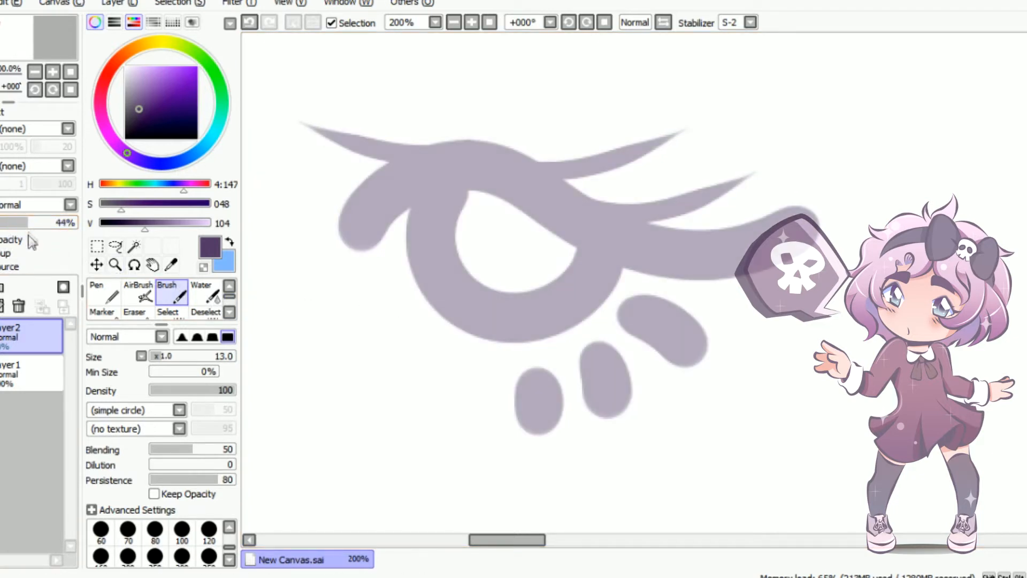
left_click(1, 287)
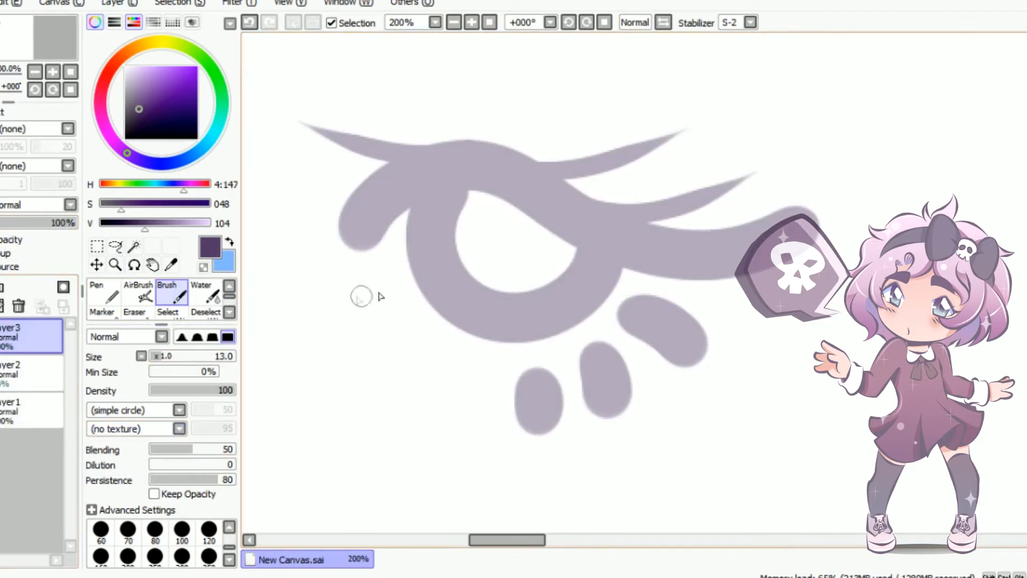
mouse_move(340, 275)
left_mouse_down()
mouse_move(381, 227)
mouse_move(501, 205)
mouse_move(626, 257)
left_mouse_up()
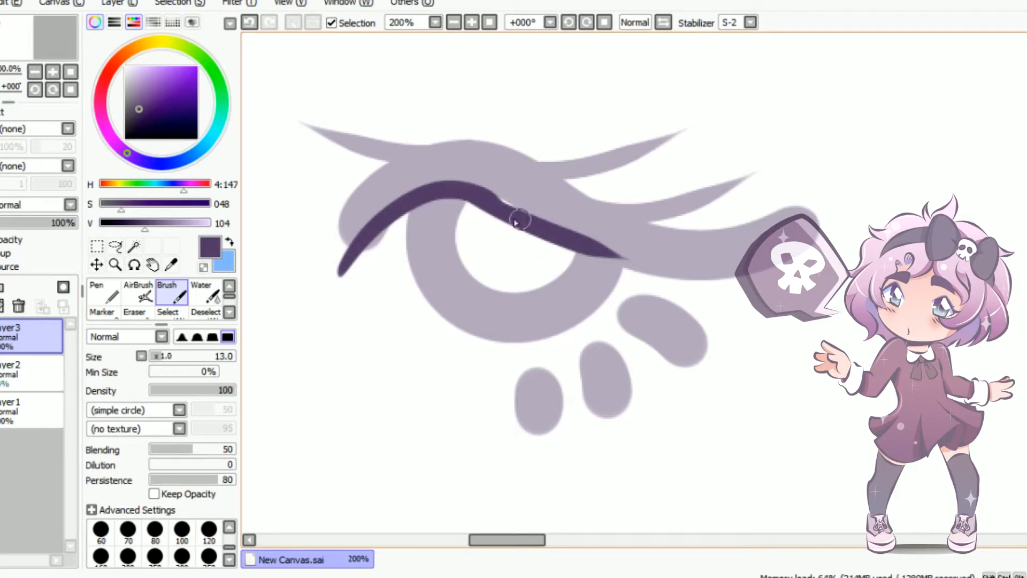
key("ctrl+z")
key("ctrl+z")
left_click_drag(345, 275, 540, 210)
key("ctrl+z")
mouse_move(336, 279)
left_mouse_down()
mouse_move(411, 206)
mouse_move(500, 192)
left_mouse_up()
key("ctrl+z")
left_click_drag(328, 302, 483, 194)
key("ctrl+z")
mouse_move(326, 313)
left_mouse_down()
mouse_move(359, 249)
mouse_move(462, 188)
left_mouse_up()
key("ctrl+z")
left_click_drag(315, 305, 481, 185)
key("ctrl+z")
left_click_drag(305, 306, 478, 185)
key("ctrl+z")
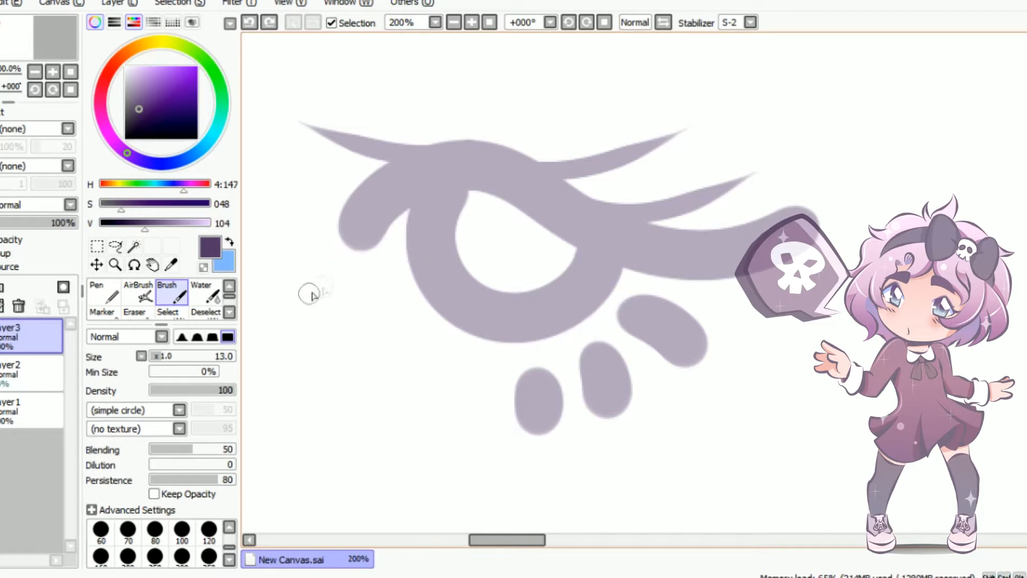
mouse_move(301, 307)
left_mouse_down()
mouse_move(423, 201)
mouse_move(481, 188)
left_mouse_up()
key("ctrl+z")
mouse_move(308, 308)
left_mouse_down()
mouse_move(341, 258)
mouse_move(450, 192)
mouse_move(430, 186)
left_mouse_up()
key("ctrl+z")
Paint the upper lid line on the new layer, curving from the inner corner over the iris to the outer tail
left_click_drag(353, 255, 314, 312)
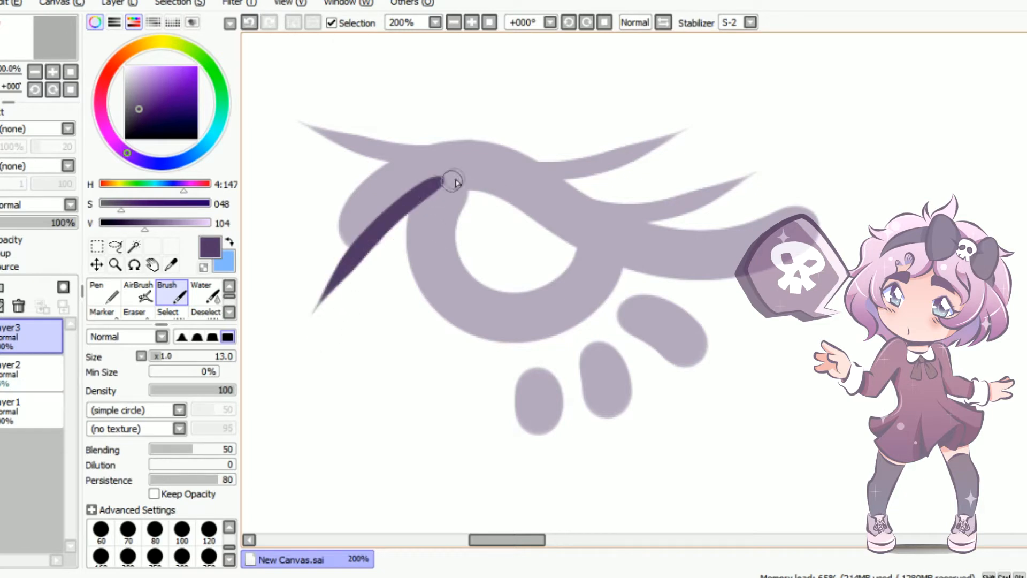
key("ctrl+z")
mouse_move(488, 193)
left_mouse_down()
mouse_move(321, 297)
mouse_move(763, 262)
left_mouse_up()
key("ctrl+z")
left_click_drag(434, 193, 768, 260)
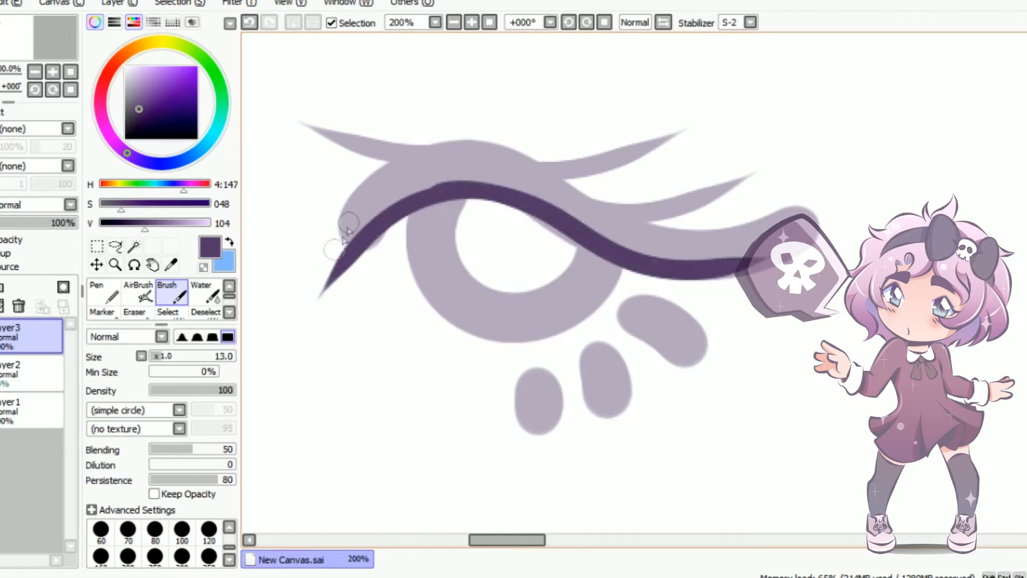
Thicken the upper lid line from the inner corner up to its crest over the iris
left_click_drag(323, 293, 378, 238)
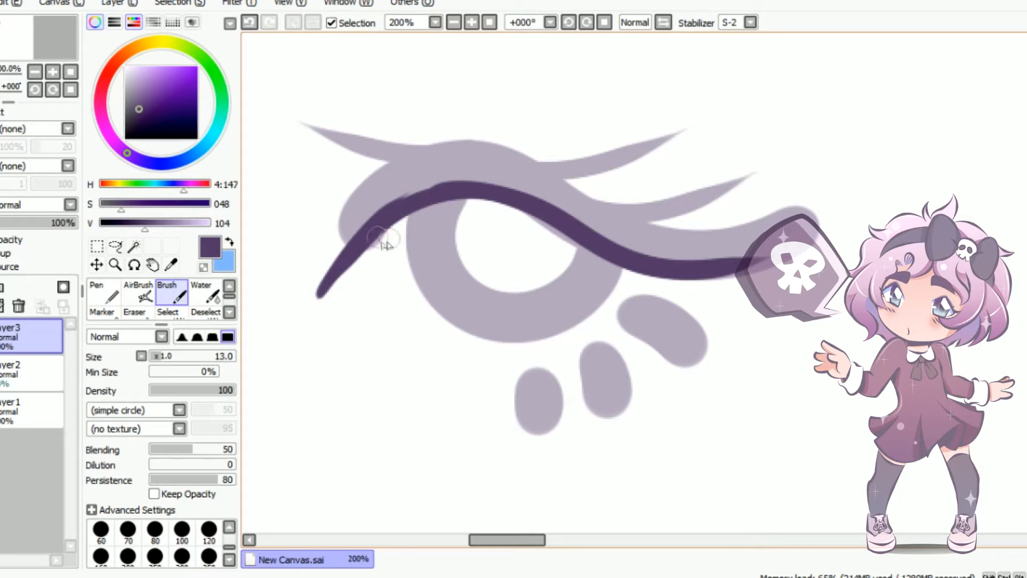
key("ctrl+z")
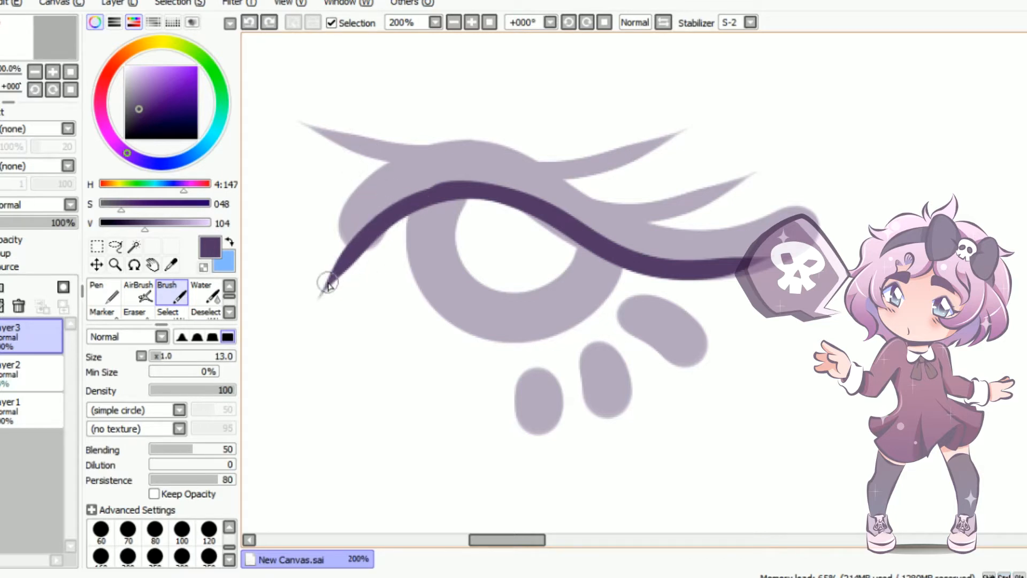
left_click_drag(326, 286, 386, 217)
key("ctrl+z")
mouse_move(328, 280)
left_mouse_down()
mouse_move(389, 200)
mouse_move(490, 178)
left_mouse_up()
mouse_move(398, 214)
left_mouse_down()
mouse_move(475, 197)
mouse_move(521, 204)
left_mouse_up()
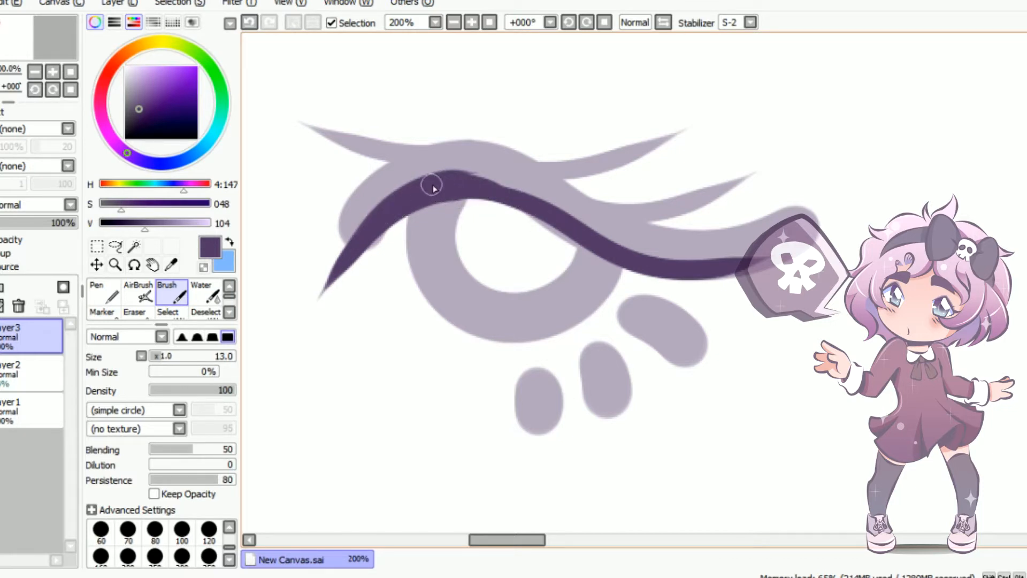
left_click_drag(434, 186, 556, 213)
Thicken the upper lid line from its crest down the slope toward the outer corner
mouse_move(438, 184)
left_mouse_down()
mouse_move(507, 183)
mouse_move(572, 225)
left_mouse_up()
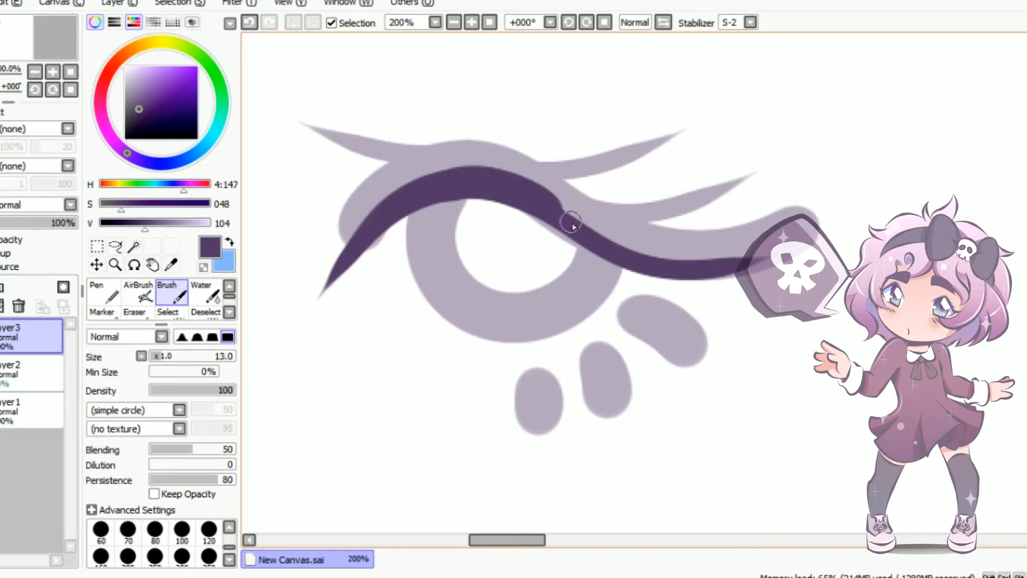
key("ctrl+z")
mouse_move(435, 180)
left_mouse_down()
mouse_move(531, 186)
mouse_move(625, 247)
left_mouse_up()
key("ctrl+z")
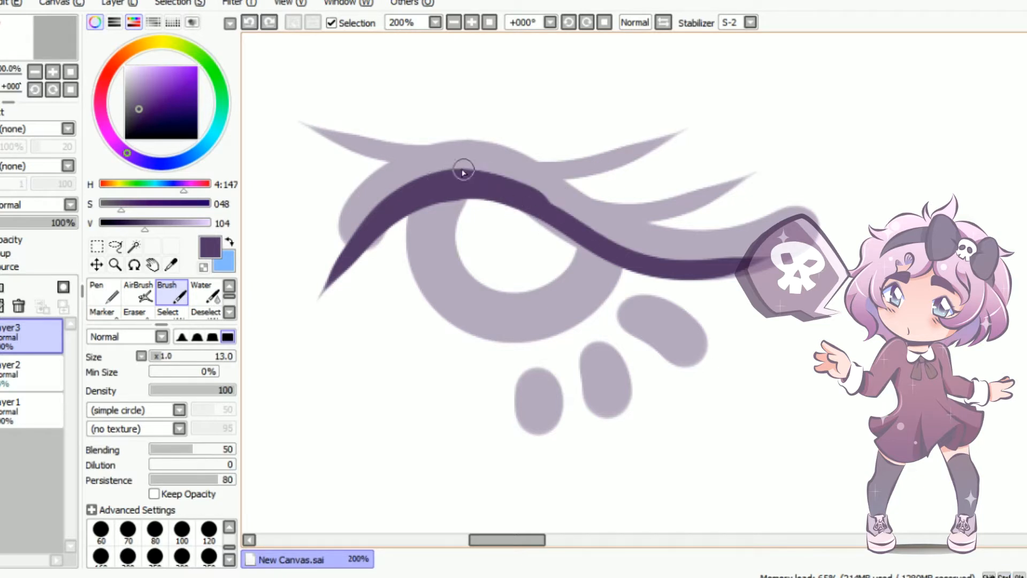
mouse_move(456, 174)
left_mouse_down()
mouse_move(581, 210)
mouse_move(620, 246)
left_mouse_up()
key("ctrl+z")
mouse_move(440, 175)
left_mouse_down()
mouse_move(557, 211)
mouse_move(623, 252)
left_mouse_up()
key("ctrl+z")
mouse_move(433, 179)
left_mouse_down()
mouse_move(571, 221)
mouse_move(589, 238)
mouse_move(446, 174)
mouse_move(538, 203)
mouse_move(613, 243)
left_mouse_up()
Thicken the upper lid line's outer tail with the canvas view flipped horizontally, and restore the normal view
left_click(664, 22)
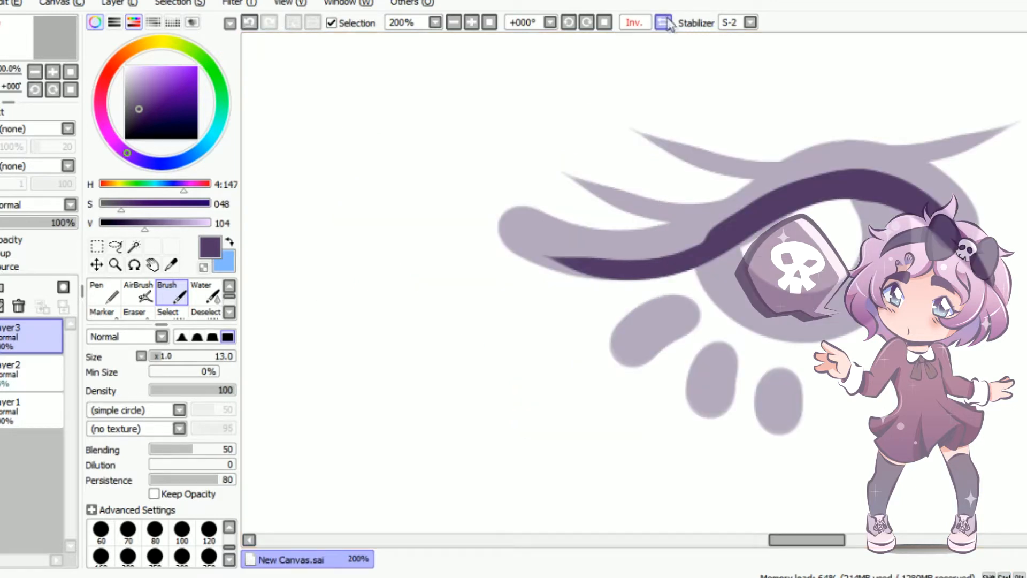
left_click_drag(531, 246, 660, 253)
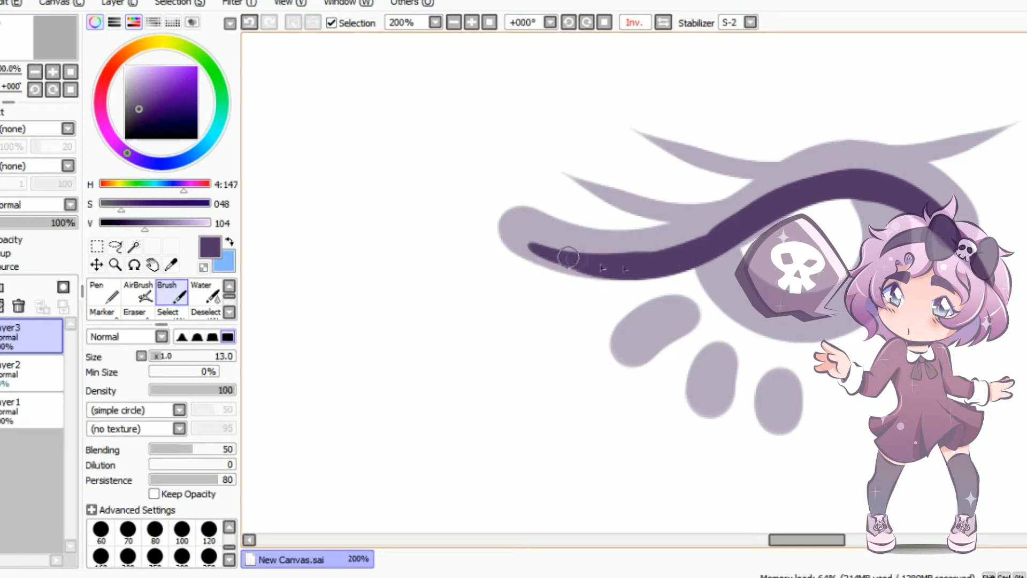
left_click_drag(569, 257, 688, 255)
mouse_move(553, 249)
left_mouse_down()
mouse_move(704, 229)
mouse_move(769, 198)
left_mouse_up()
key("ctrl+z")
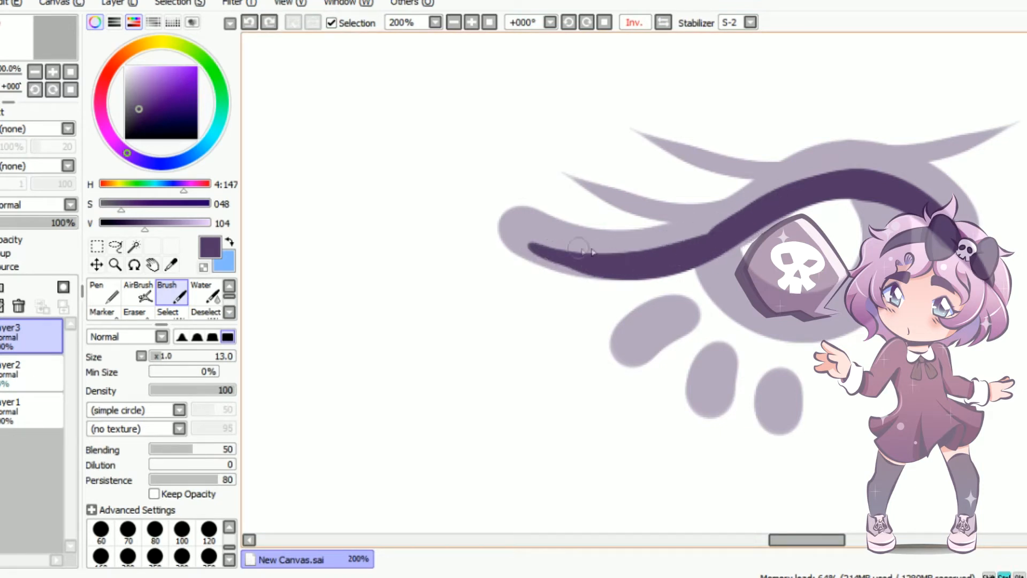
mouse_move(540, 249)
left_mouse_down()
mouse_move(601, 258)
mouse_move(768, 207)
left_mouse_up()
left_click_drag(700, 237, 648, 249)
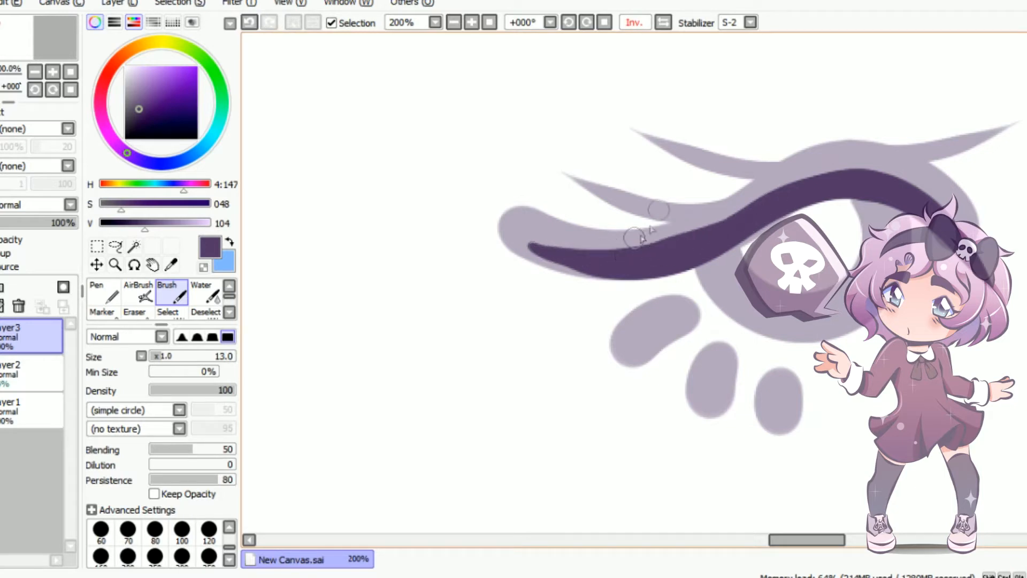
left_click(663, 23)
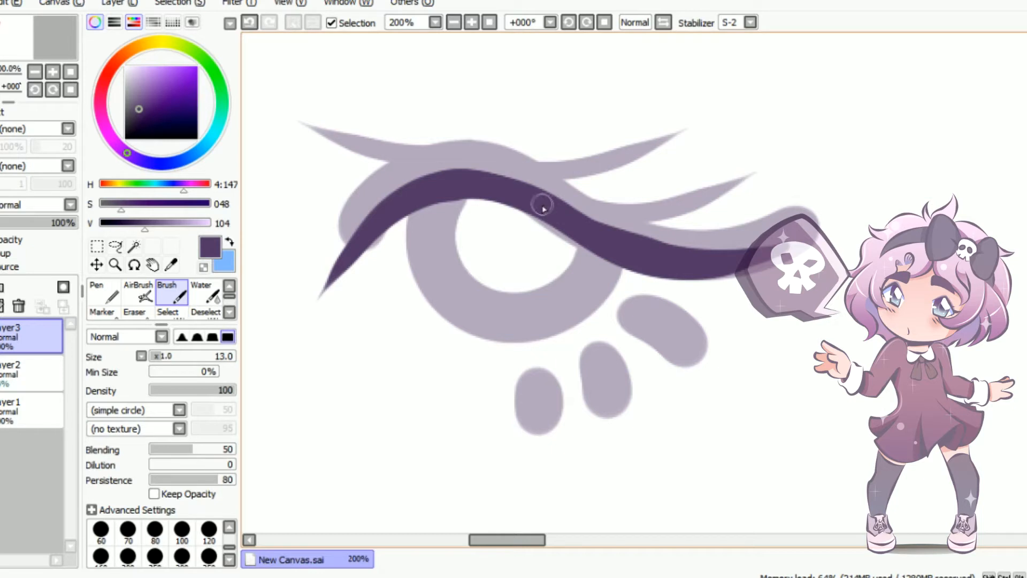
Paint two thick tapered lashes at brush size 25, sweeping outward from the outer half of the upper lid line
key("bracketright")
key("bracketright")
key("bracketright")
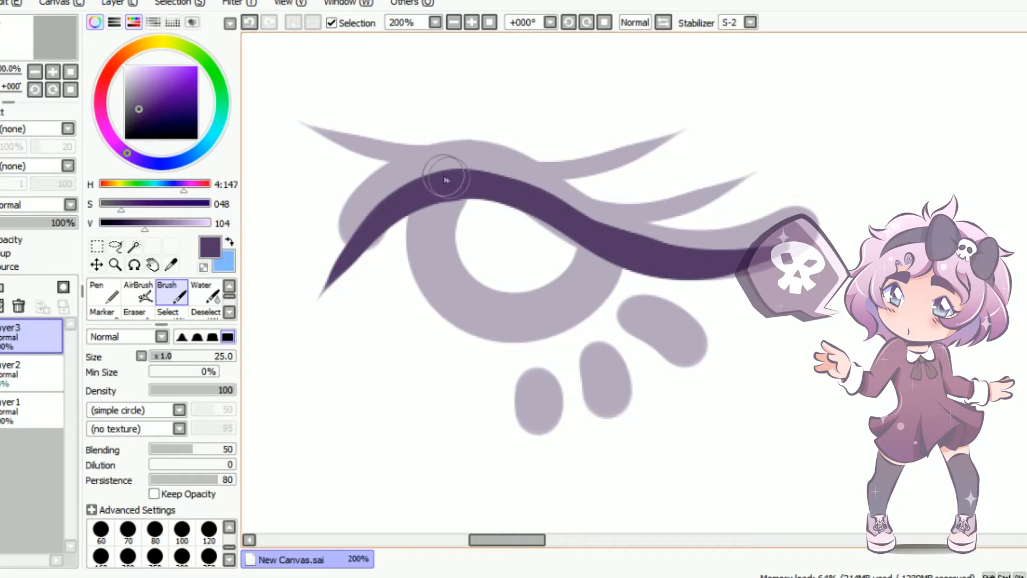
left_click_drag(449, 172, 699, 151)
key("ctrl+z")
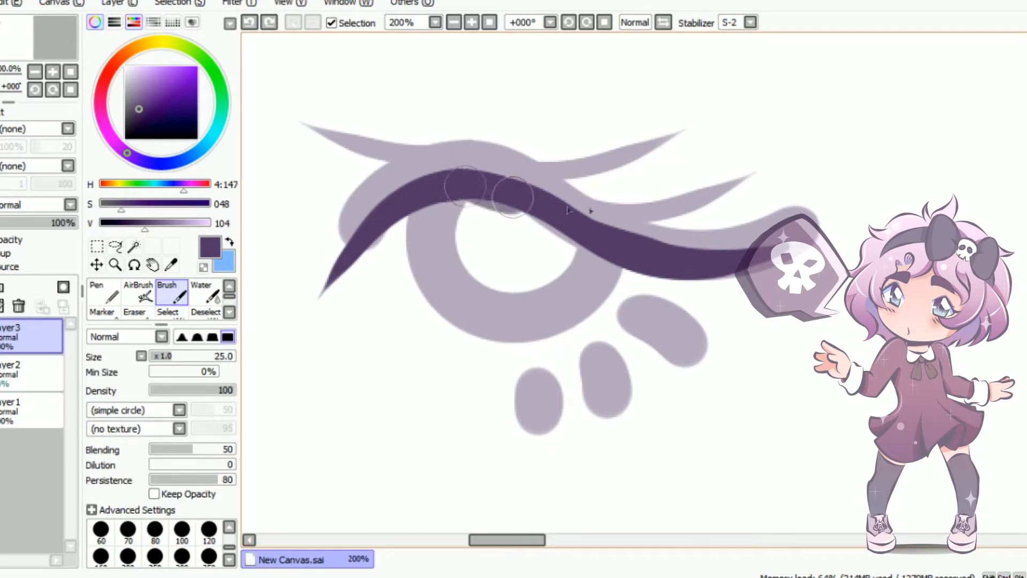
left_click_drag(464, 174, 653, 149)
key("ctrl+z")
left_click_drag(470, 172, 683, 149)
left_click_drag(520, 194, 784, 192)
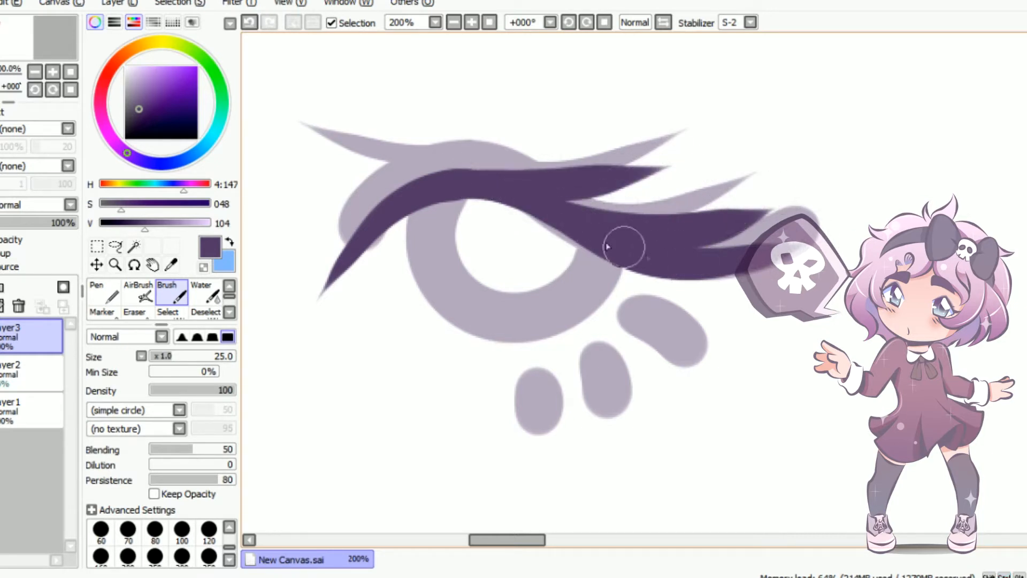
Paint a thick tapered lash from the upper lid line's crest out past the inner corner, slightly upturned at its tip
left_click_drag(492, 177, 313, 170)
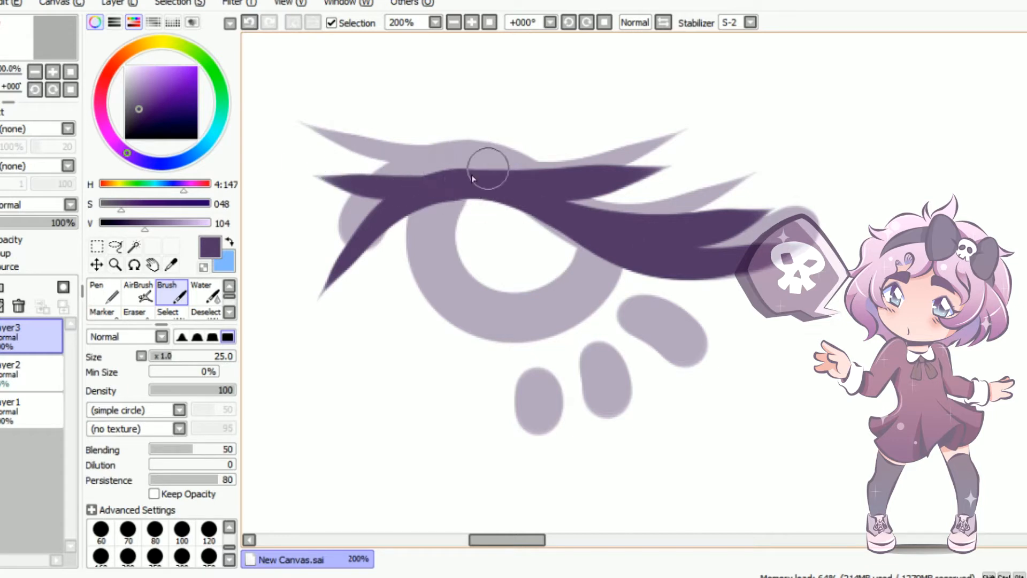
key("ctrl+z")
left_click_drag(469, 176, 324, 119)
key("ctrl+z")
left_click_drag(456, 178, 297, 163)
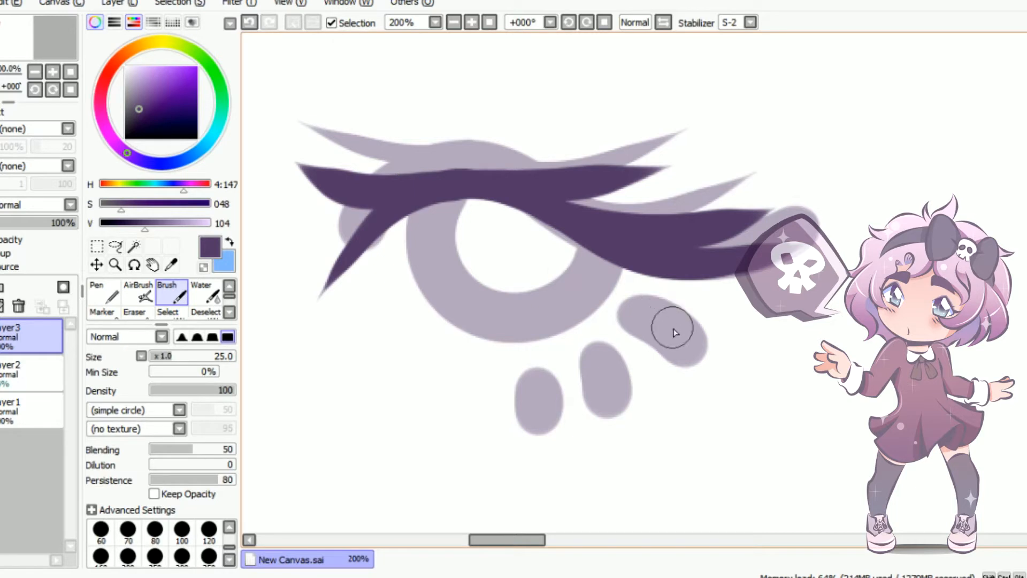
Paint three curved lower lashes over the sketched blobs below the iris with brush size 16
key("bracketleft")
key("bracketleft")
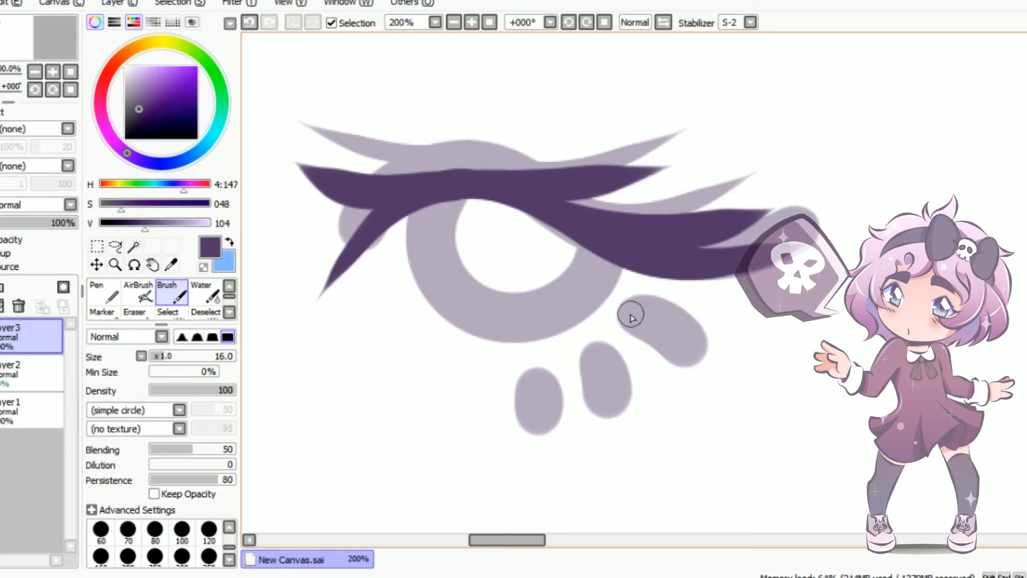
left_click_drag(631, 316, 703, 392)
mouse_move(637, 313)
left_mouse_down()
mouse_move(738, 384)
mouse_move(666, 341)
left_mouse_up()
mouse_move(586, 348)
left_mouse_down()
mouse_move(601, 426)
mouse_move(597, 364)
mouse_move(588, 353)
mouse_move(577, 366)
mouse_move(611, 421)
mouse_move(597, 362)
mouse_move(600, 382)
mouse_move(599, 366)
mouse_move(574, 362)
mouse_move(549, 410)
mouse_move(533, 378)
mouse_move(540, 426)
mouse_move(540, 388)
left_mouse_up()
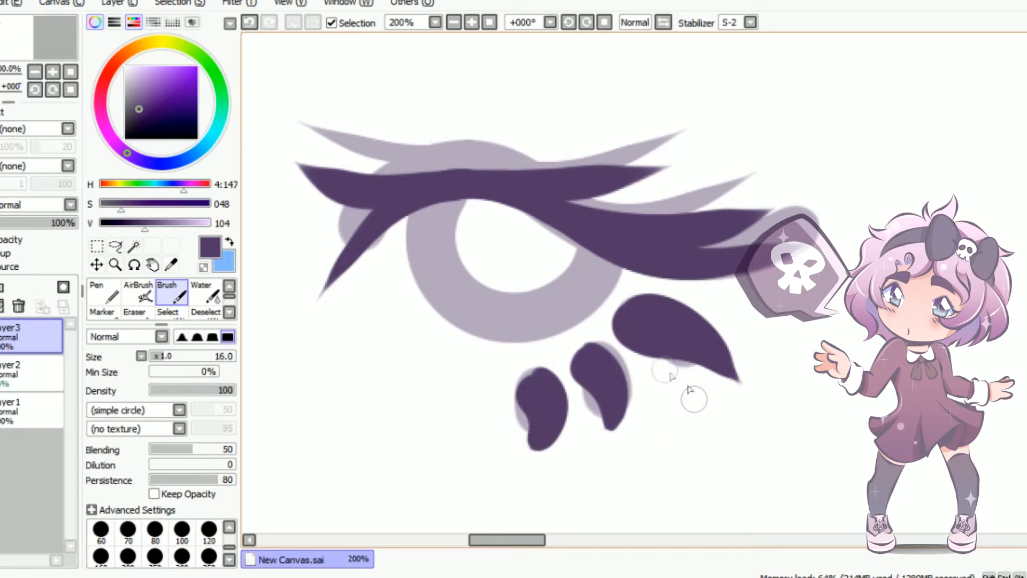
Outline the iris over its sketched ring and paint two thin curved crease strokes above the upper lid line
mouse_move(430, 208)
left_mouse_down()
mouse_move(592, 236)
mouse_move(542, 288)
left_mouse_up()
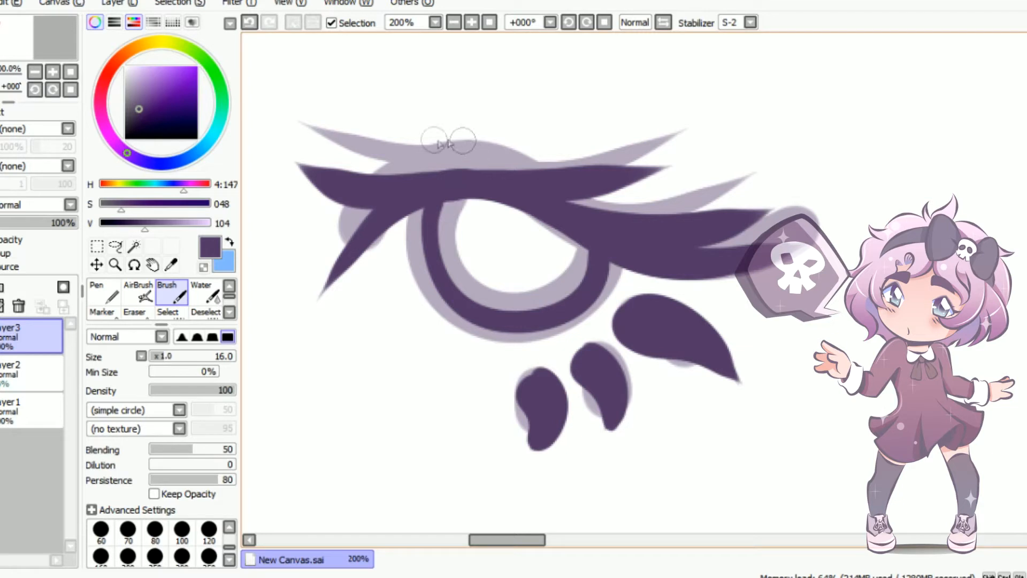
left_click_drag(383, 165, 448, 114)
key("ctrl+z")
mouse_move(383, 166)
left_mouse_down()
mouse_move(427, 126)
mouse_move(497, 123)
left_mouse_up()
left_click_drag(415, 135, 488, 127)
key("ctrl+z")
left_click_drag(396, 138, 459, 133)
key("ctrl+z")
left_click_drag(395, 143, 508, 131)
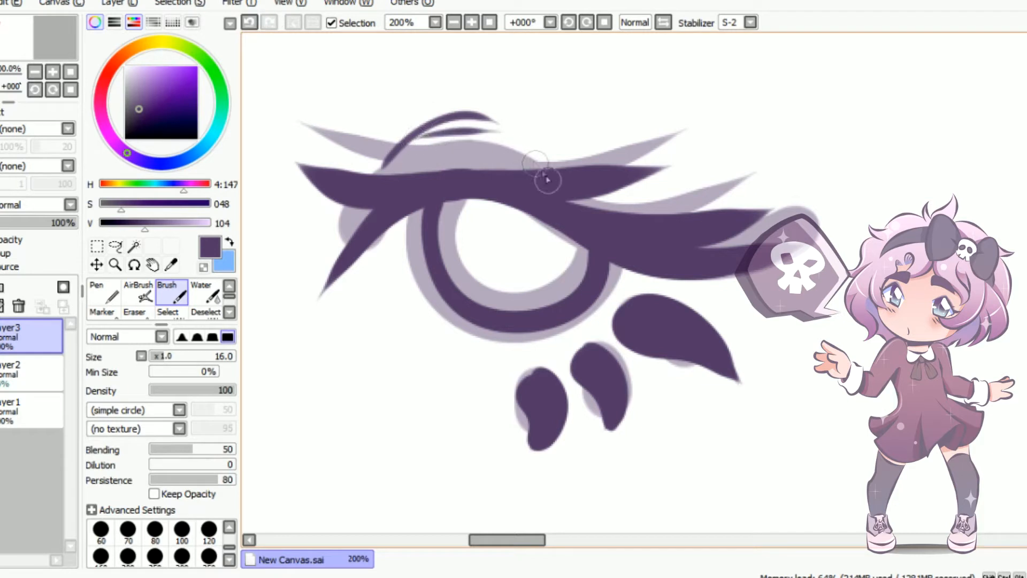
Delete the faded sketch layer and put an empty layer in its place beneath the line art
left_click(43, 369)
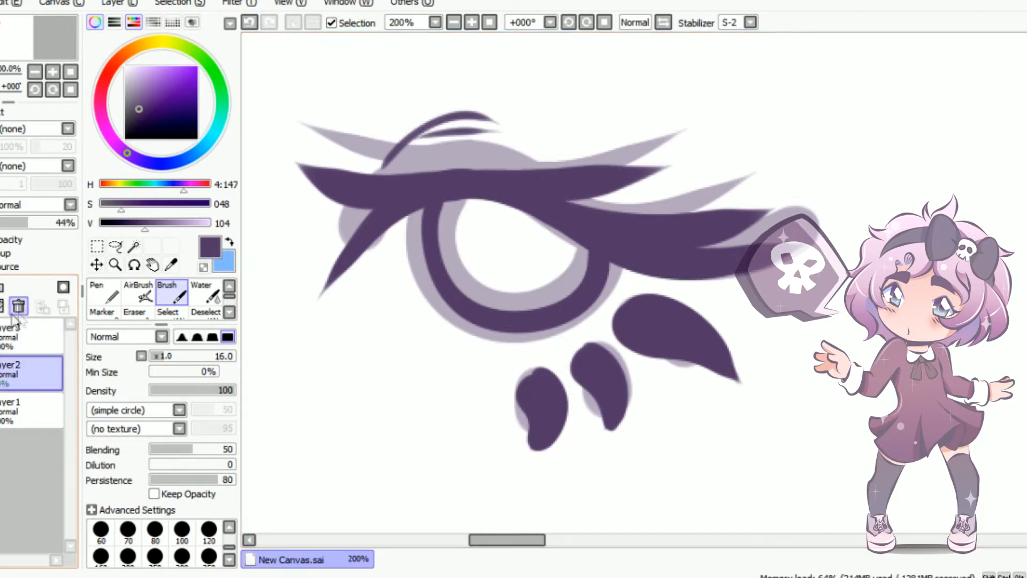
left_click(18, 307)
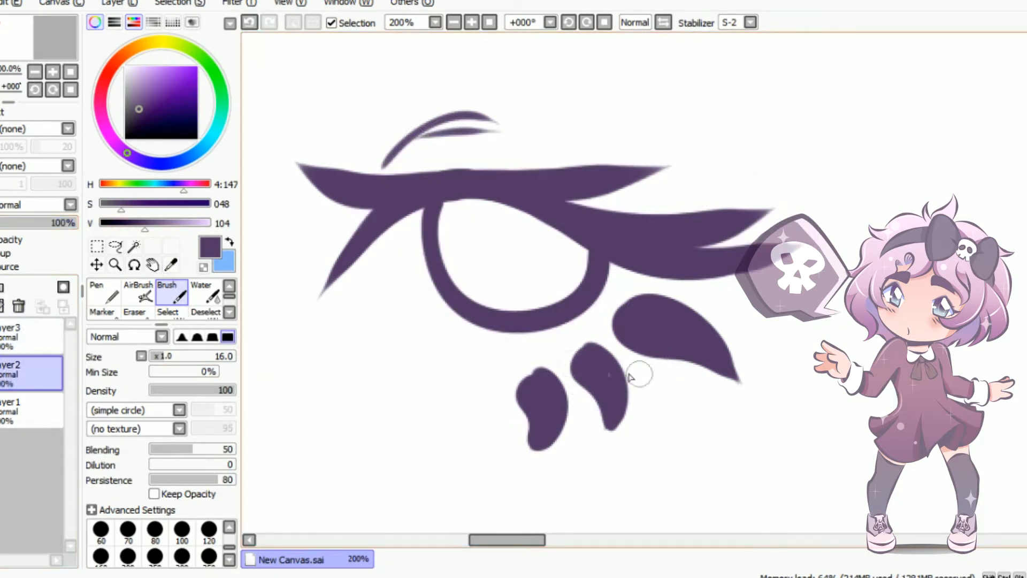
Paint a broad brown skin area behind the whole eye at brush size 120, using saturation 81 and value 162
left_click_drag(533, 540, 524, 540)
left_click(227, 242)
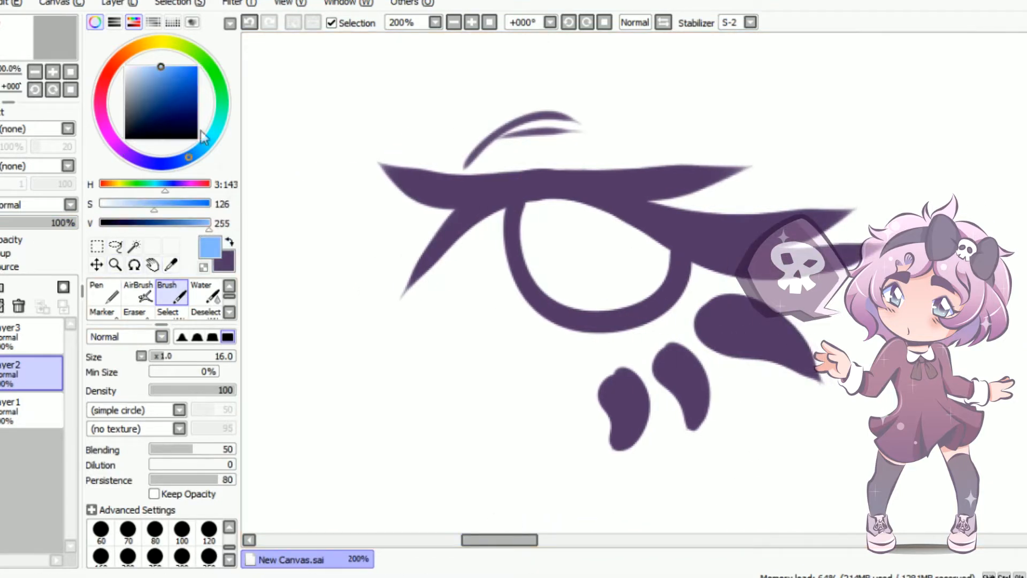
left_click(135, 47)
mouse_move(160, 91)
left_mouse_down()
mouse_move(154, 101)
mouse_move(148, 93)
left_mouse_up()
left_click(128, 53)
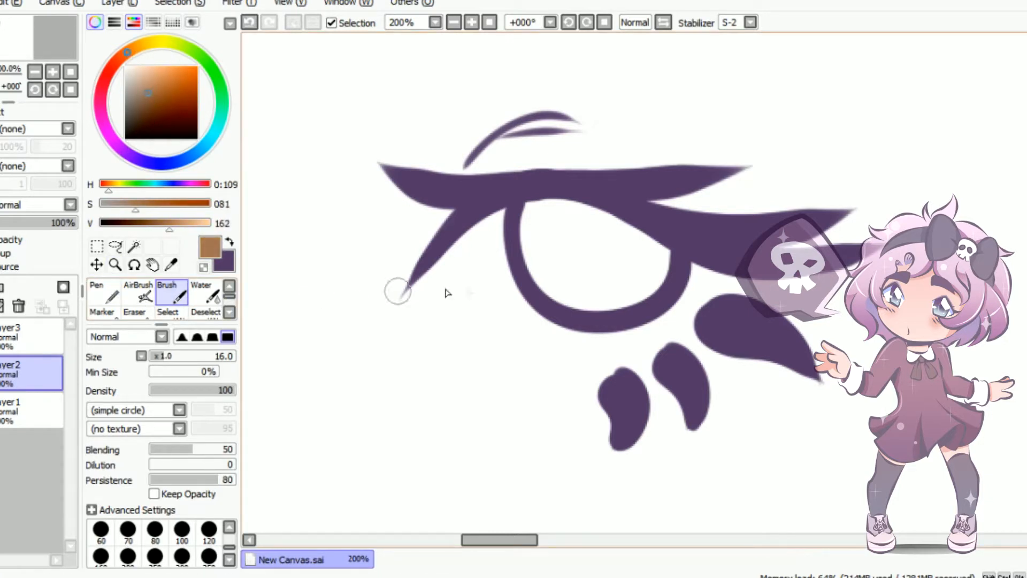
key("bracketright")
key("bracketright")
key("bracketright")
key("bracketright")
key("bracketright")
key("bracketright")
key("bracketright")
key("bracketright")
key("bracketright")
key("bracketright")
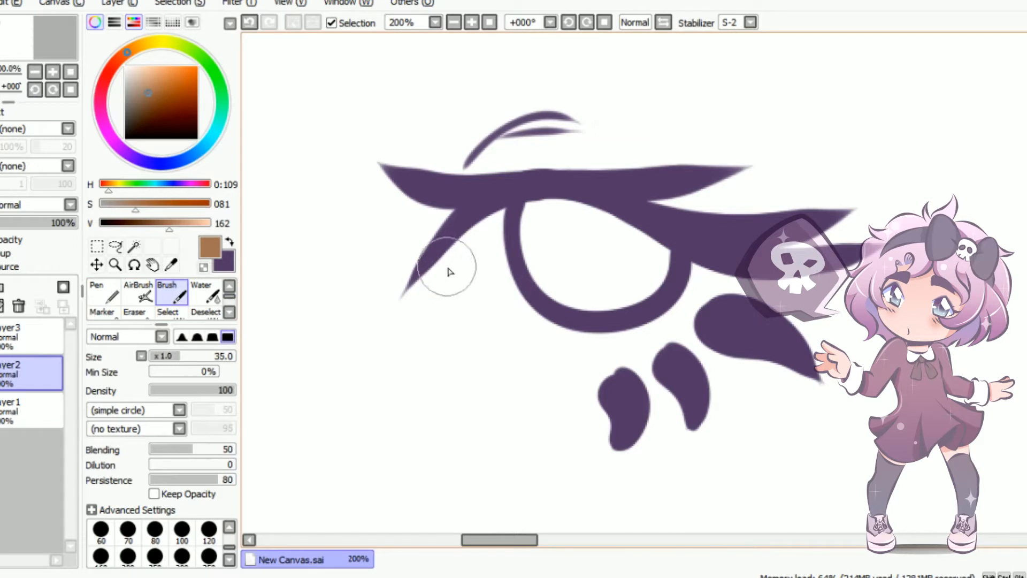
key("bracketright")
mouse_move(408, 257)
left_mouse_down()
mouse_move(459, 286)
mouse_move(768, 310)
mouse_move(435, 126)
mouse_move(412, 321)
mouse_move(768, 424)
left_mouse_up()
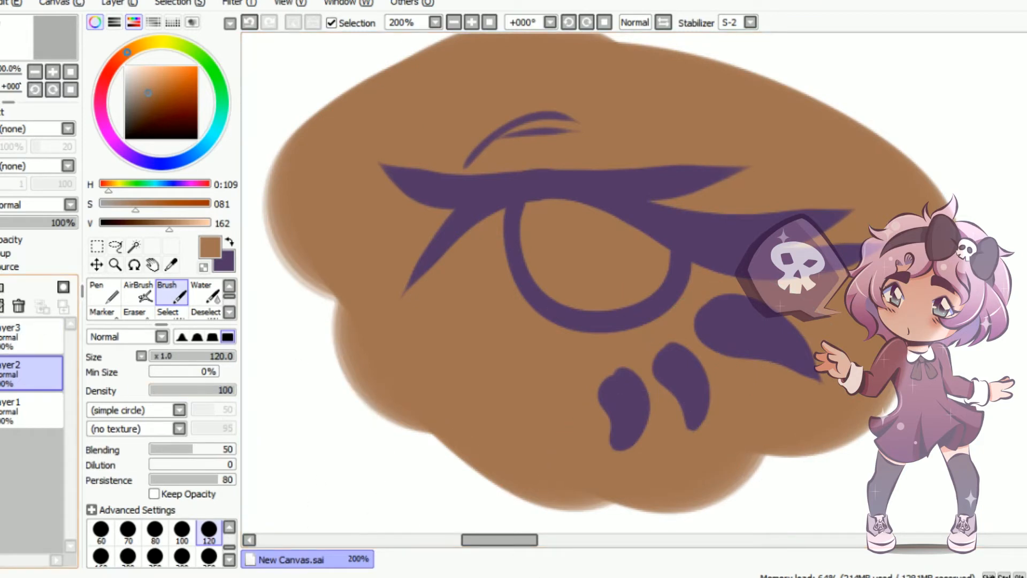
Add a layer above the skin layer and set up a size 30 brush in pale lavender with saturation 24 and value 237
left_click(2, 287)
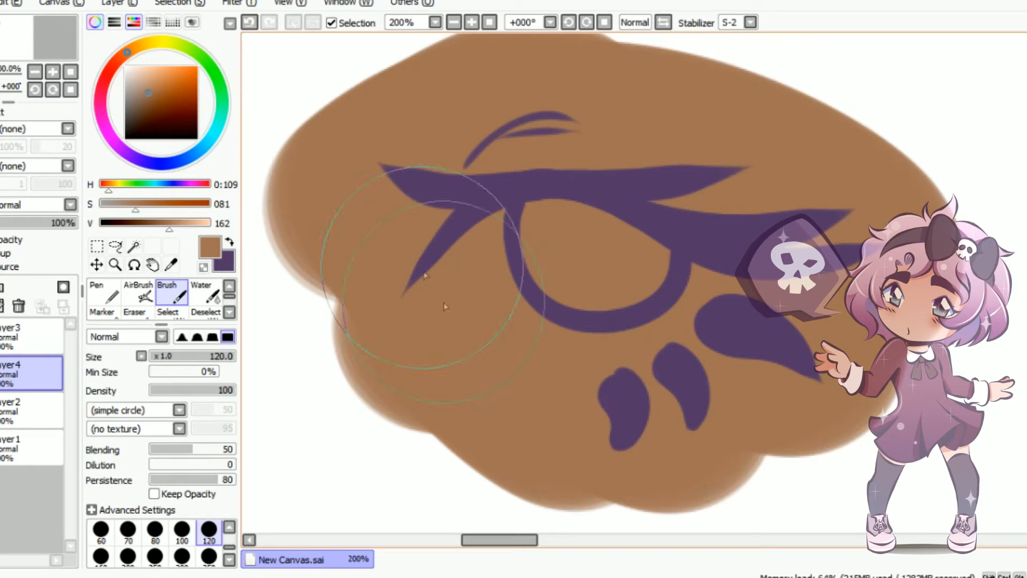
left_click_drag(186, 158, 162, 163)
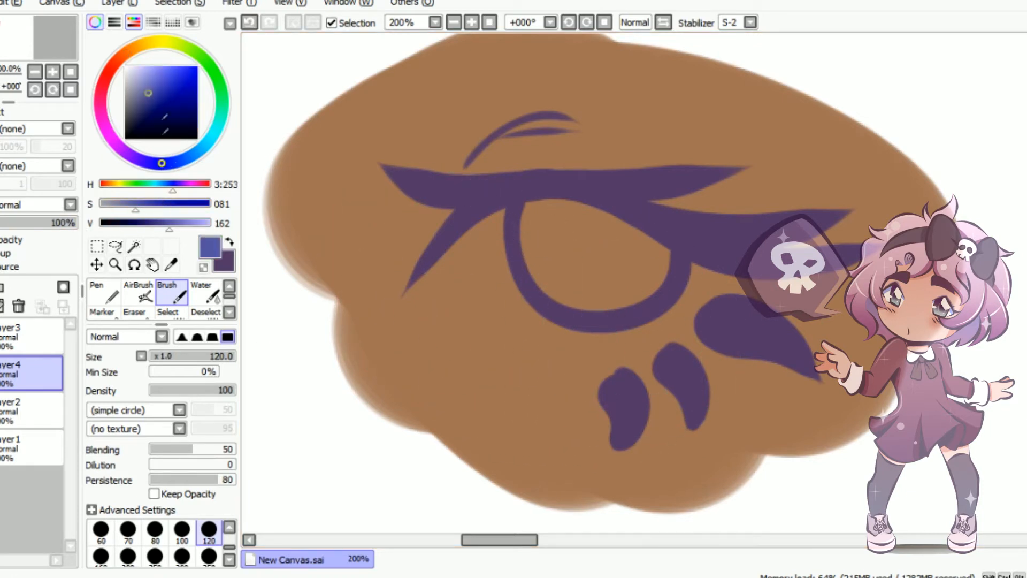
left_click_drag(136, 74, 134, 71)
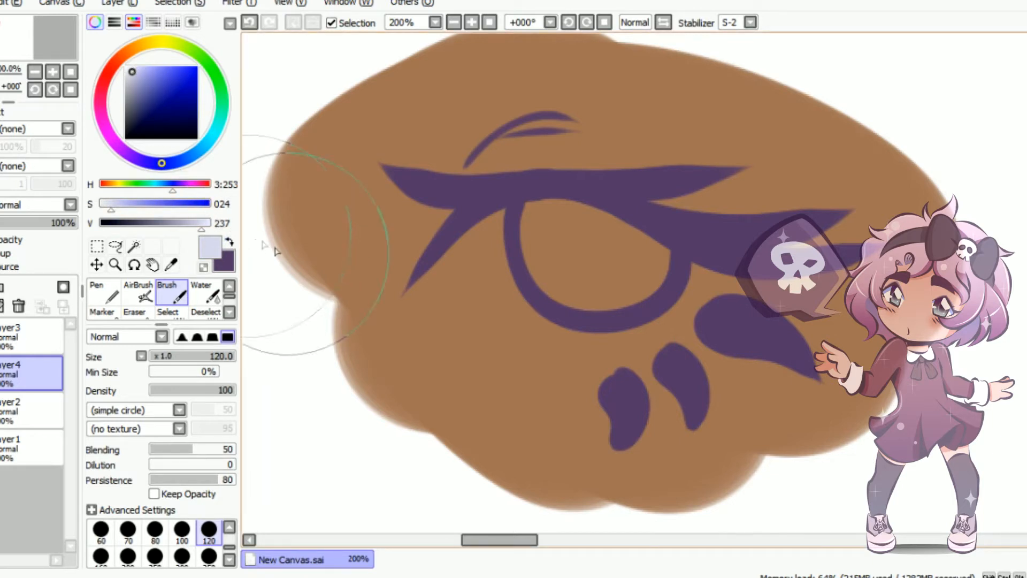
left_click(203, 355)
left_click_drag(201, 354, 187, 354)
mouse_move(161, 163)
left_mouse_down()
mouse_move(162, 176)
mouse_move(161, 163)
left_mouse_up()
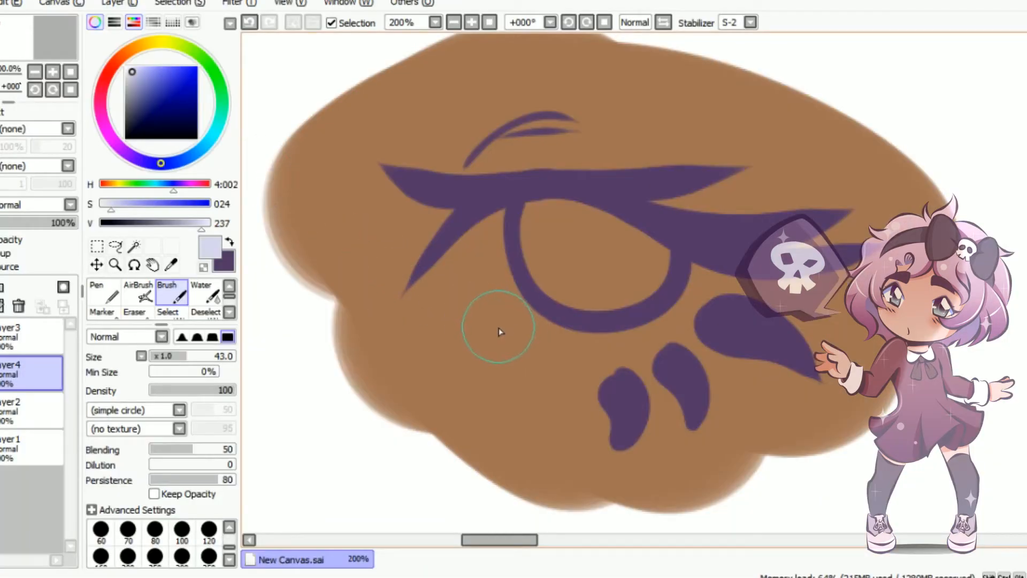
key("bracketleft")
key("bracketleft")
key("bracketleft")
mouse_move(291, 419)
left_mouse_down()
mouse_move(312, 471)
mouse_move(332, 452)
mouse_move(355, 477)
left_mouse_up()
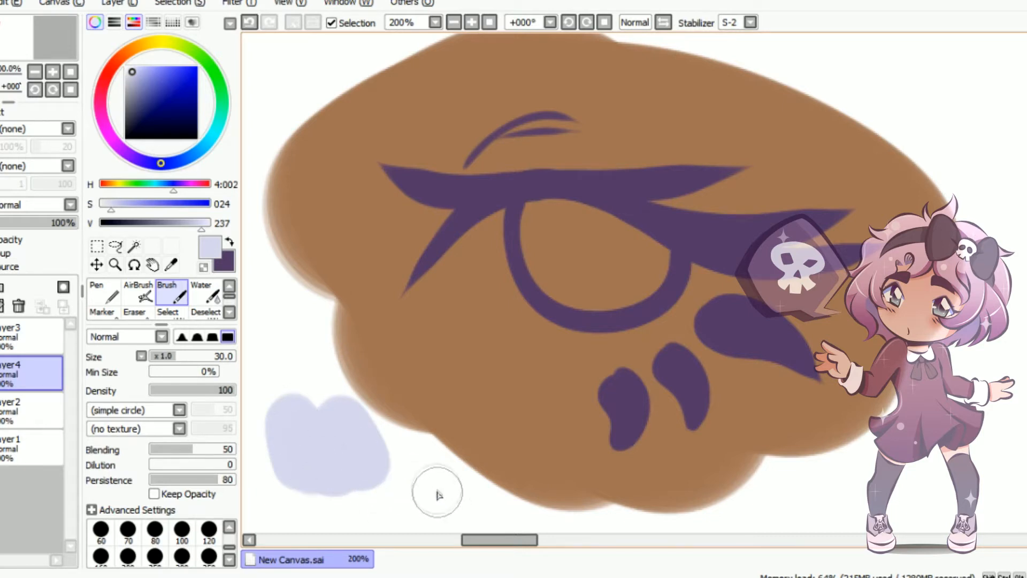
key("ctrl+z")
left_click_drag(451, 342, 350, 466)
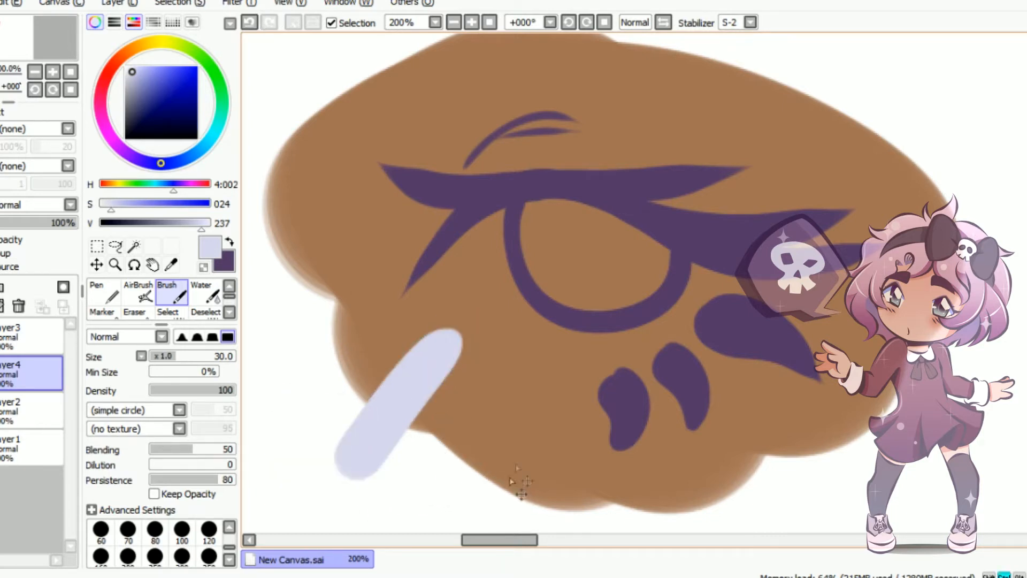
key("ctrl+z")
Fill the eye white in pale lavender, curving its lower edge from the inner corner below the iris to the outer lashes
mouse_move(435, 253)
left_mouse_down()
mouse_move(550, 322)
mouse_move(740, 270)
left_mouse_up()
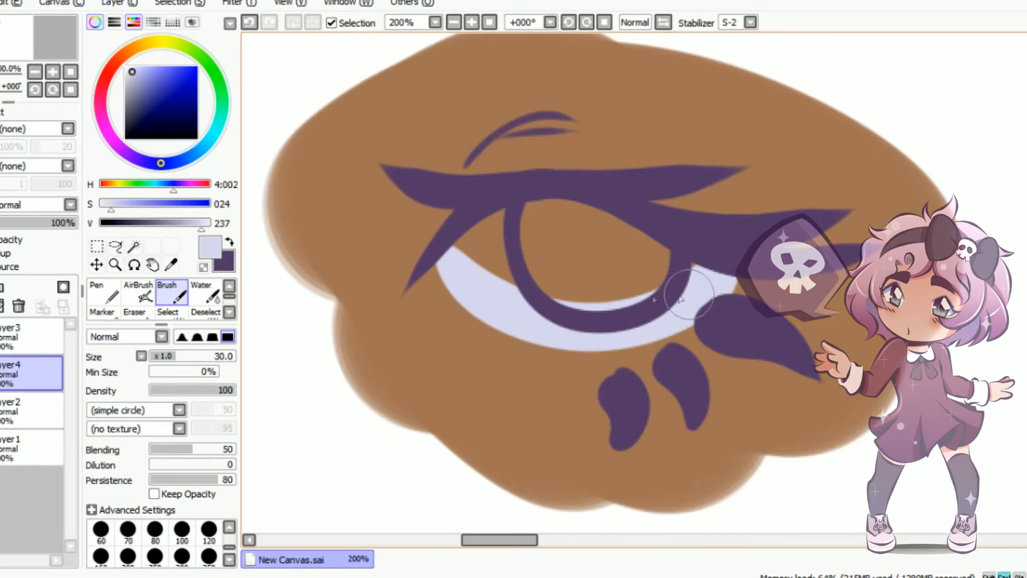
key("ctrl+z")
mouse_move(436, 264)
left_mouse_down()
mouse_move(678, 313)
mouse_move(720, 262)
mouse_move(690, 274)
mouse_move(491, 279)
mouse_move(469, 260)
mouse_move(560, 311)
mouse_move(622, 244)
mouse_move(627, 256)
mouse_move(467, 229)
mouse_move(539, 222)
mouse_move(546, 268)
left_mouse_up()
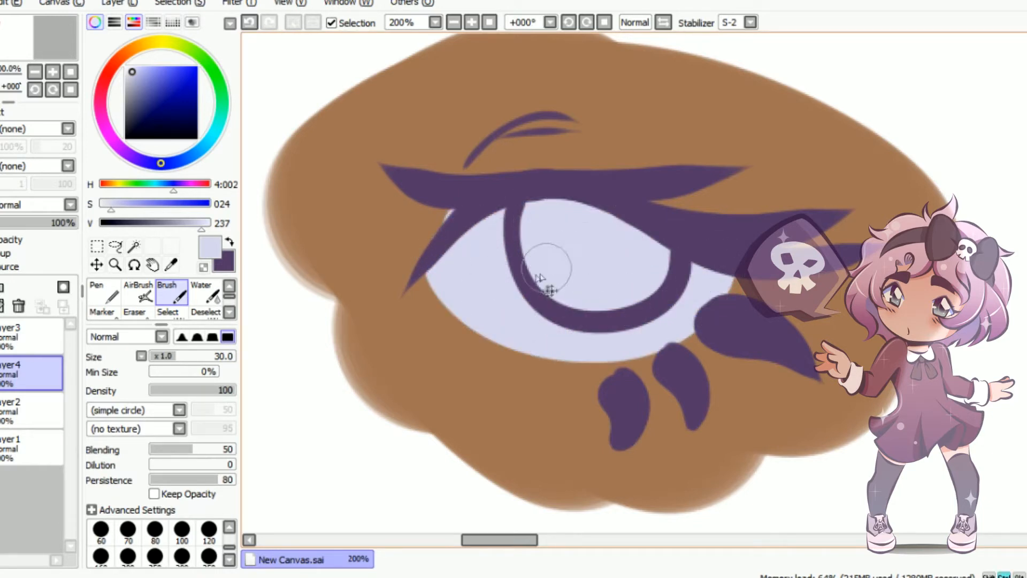
key("ctrl+z")
mouse_move(456, 248)
left_mouse_down()
mouse_move(666, 271)
mouse_move(639, 236)
mouse_move(494, 222)
mouse_move(615, 263)
mouse_move(567, 230)
mouse_move(526, 246)
left_mouse_up()
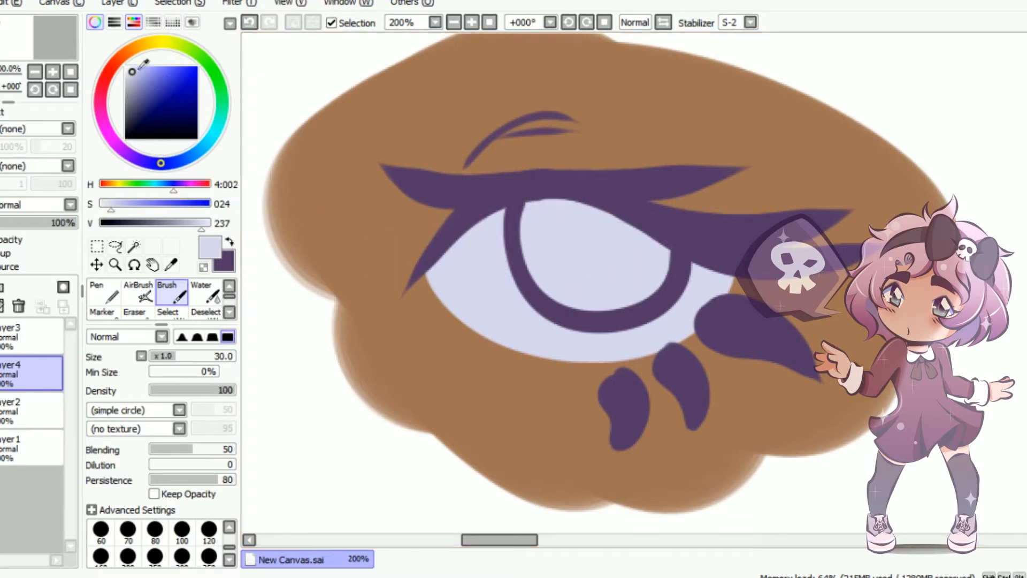
Fill the inside of the iris on a new layer with reddish brown, using saturation 75 and value 138
left_click(119, 60)
left_click(144, 76)
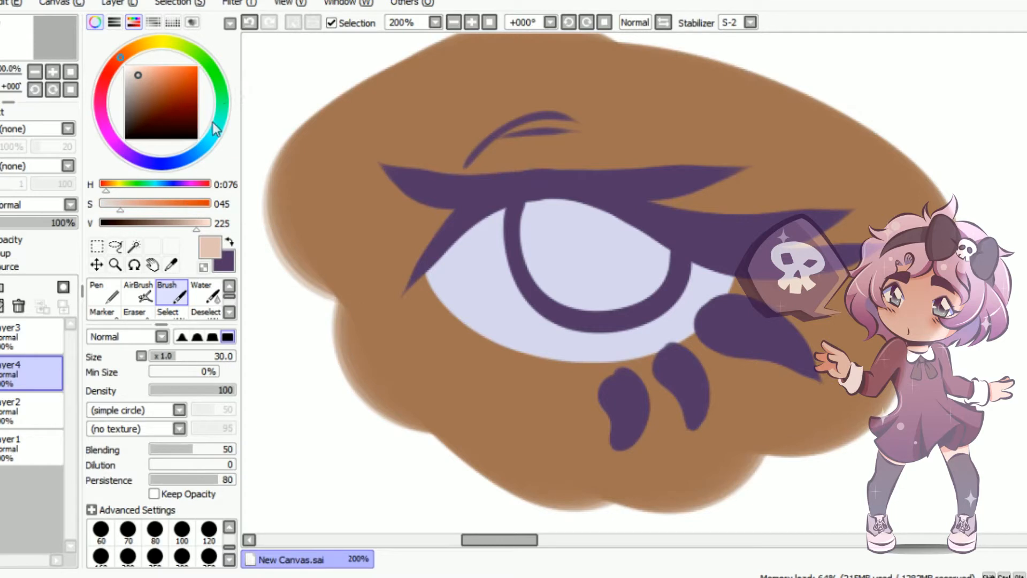
left_click_drag(165, 94, 147, 99)
left_click_drag(122, 57, 115, 64)
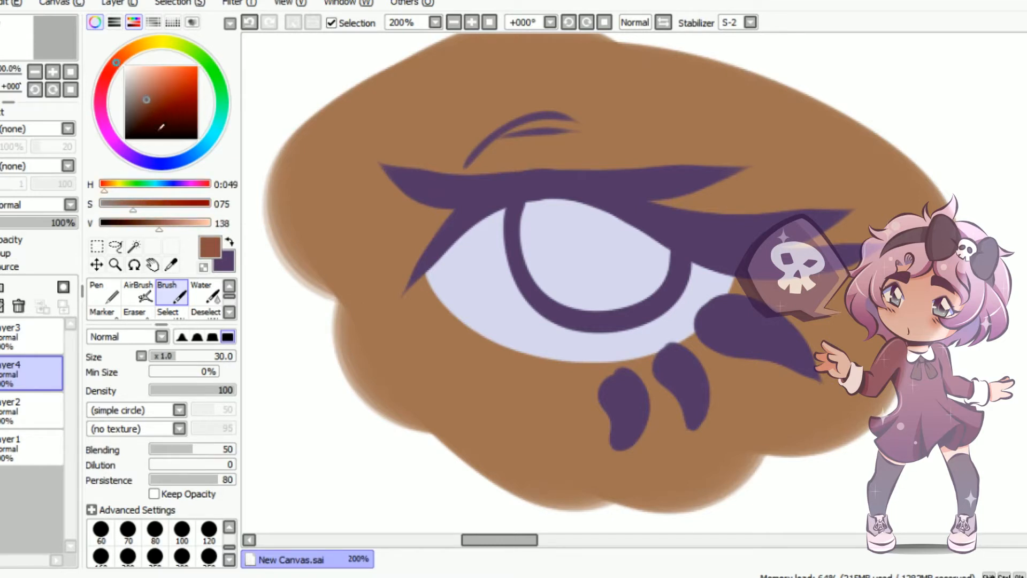
mouse_move(535, 222)
left_mouse_down()
mouse_move(545, 217)
mouse_move(557, 273)
mouse_move(546, 224)
mouse_move(593, 283)
mouse_move(567, 294)
mouse_move(663, 257)
mouse_move(632, 249)
left_mouse_up()
key("ctrl+z")
left_click(1, 287)
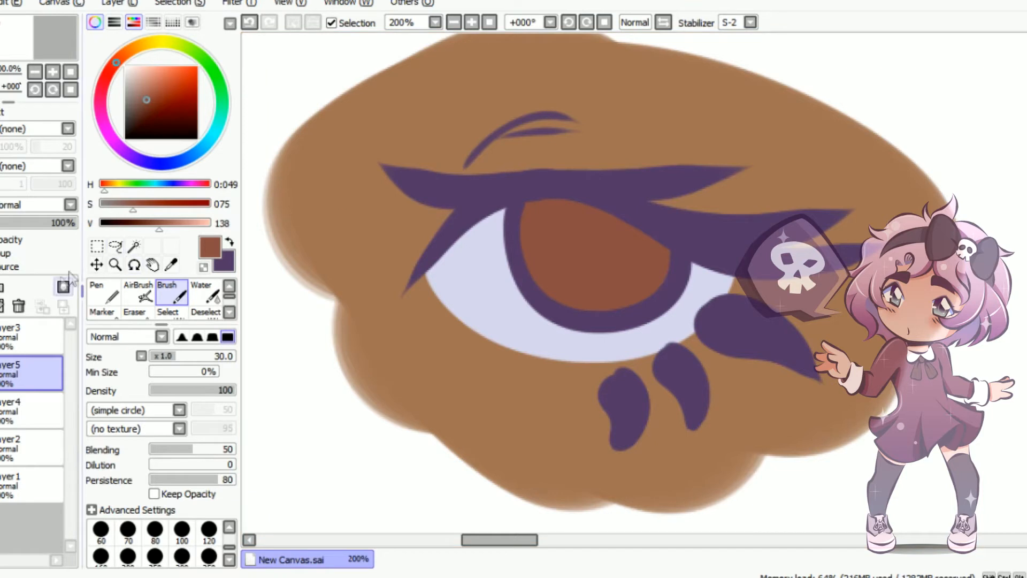
Add a layer above the iris colour, clip it to the iris layer and set its blending mode to Multiply
left_click(0, 288)
left_click(2, 253)
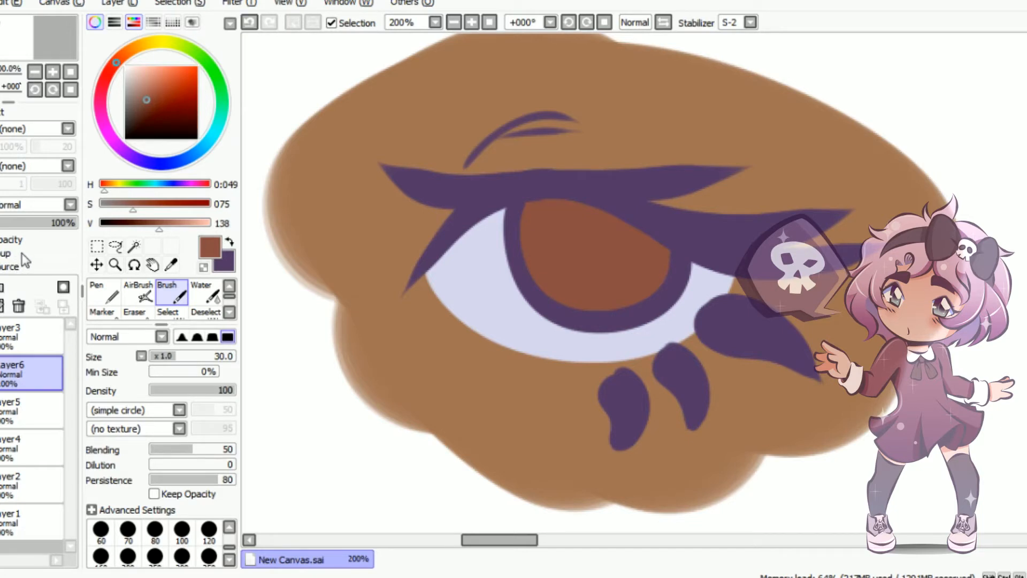
left_click(3, 261)
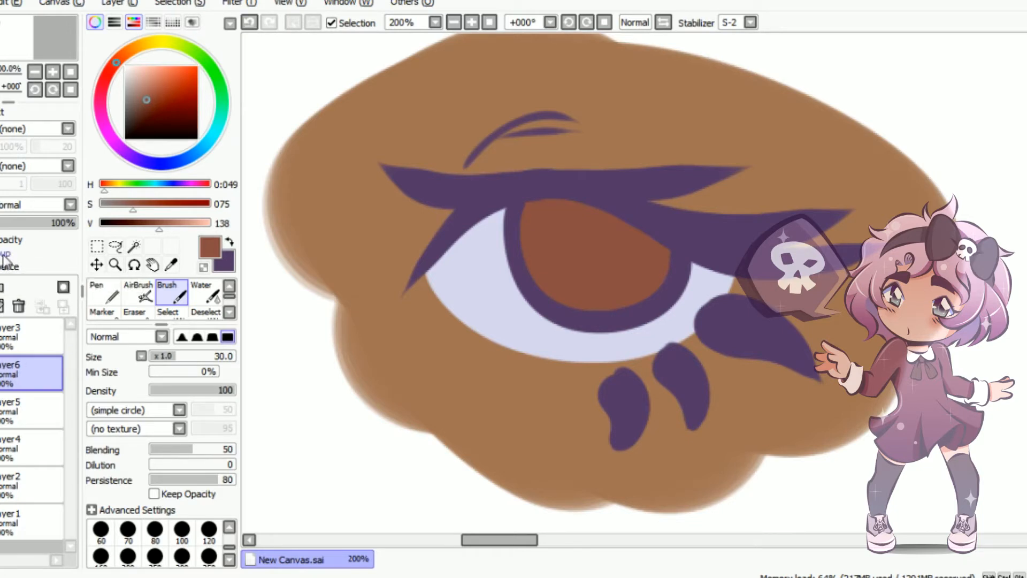
left_click(59, 205)
left_click(27, 232)
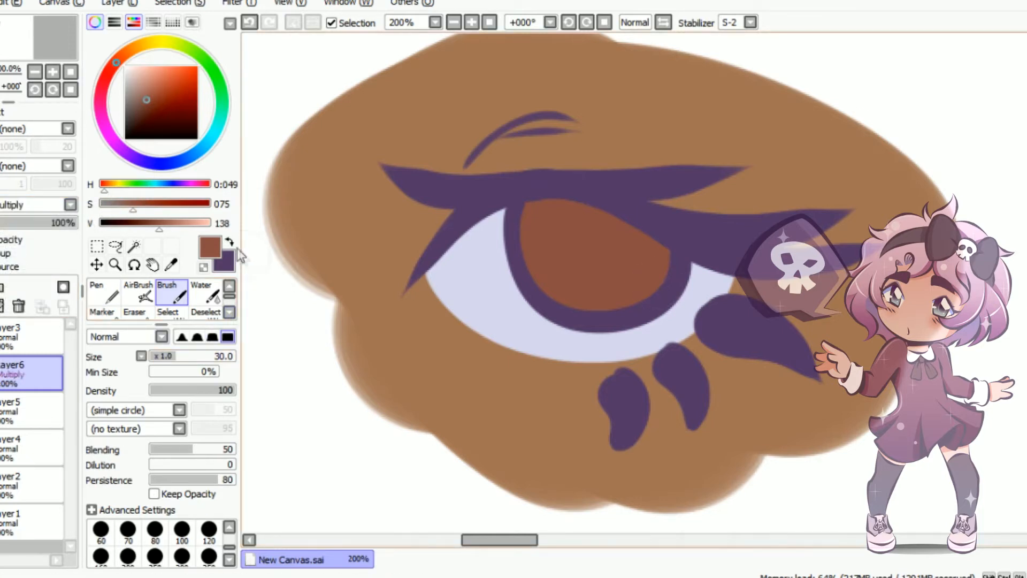
Paint a dark purple shadow over most of the iris, compare it in Normal mode, and restore Multiply
left_click(230, 242)
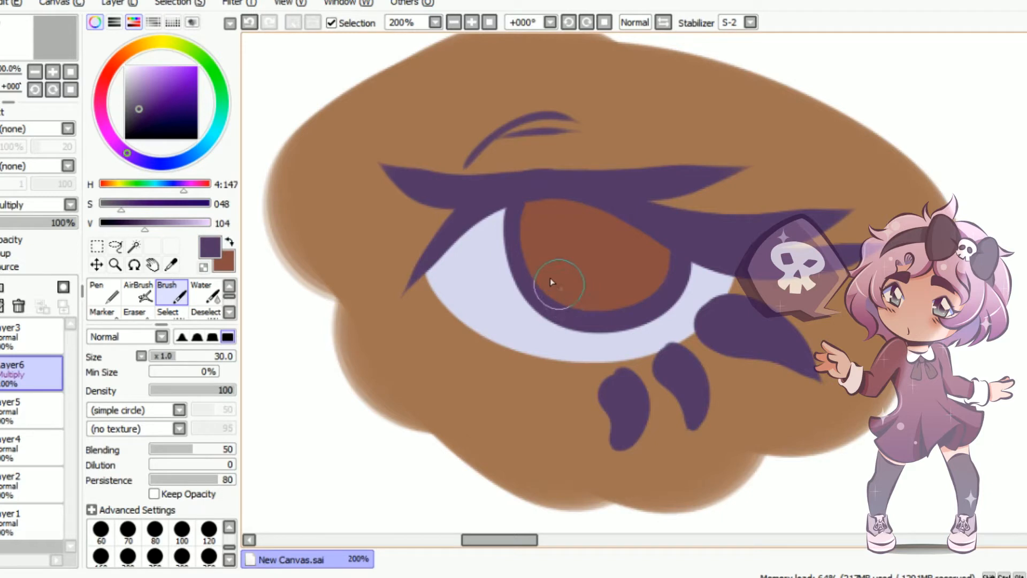
mouse_move(521, 261)
left_mouse_down()
mouse_move(710, 279)
mouse_move(560, 233)
mouse_move(591, 202)
mouse_move(540, 214)
left_mouse_up()
left_click(49, 206)
left_click(23, 220)
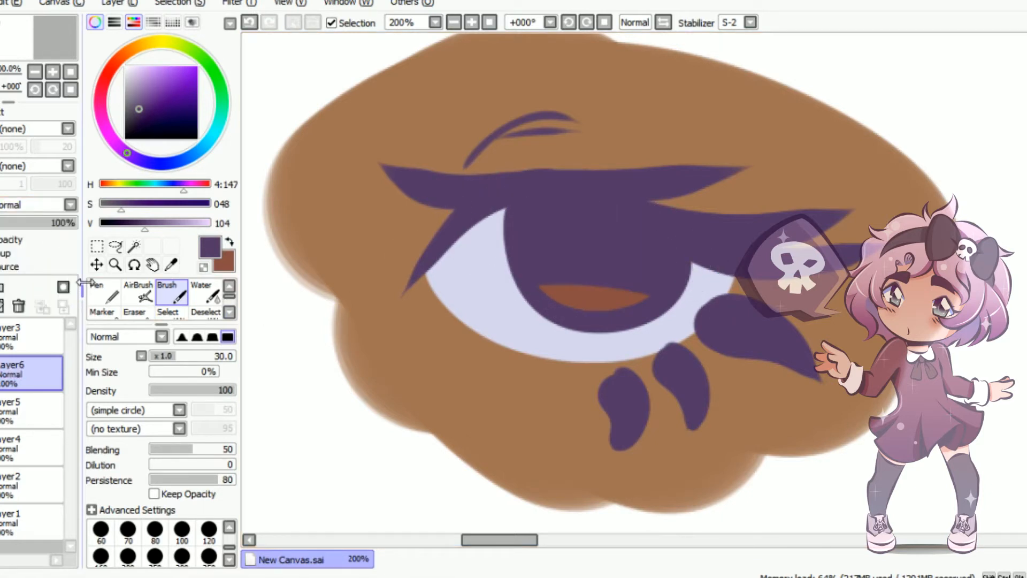
left_click(56, 205)
left_click(26, 233)
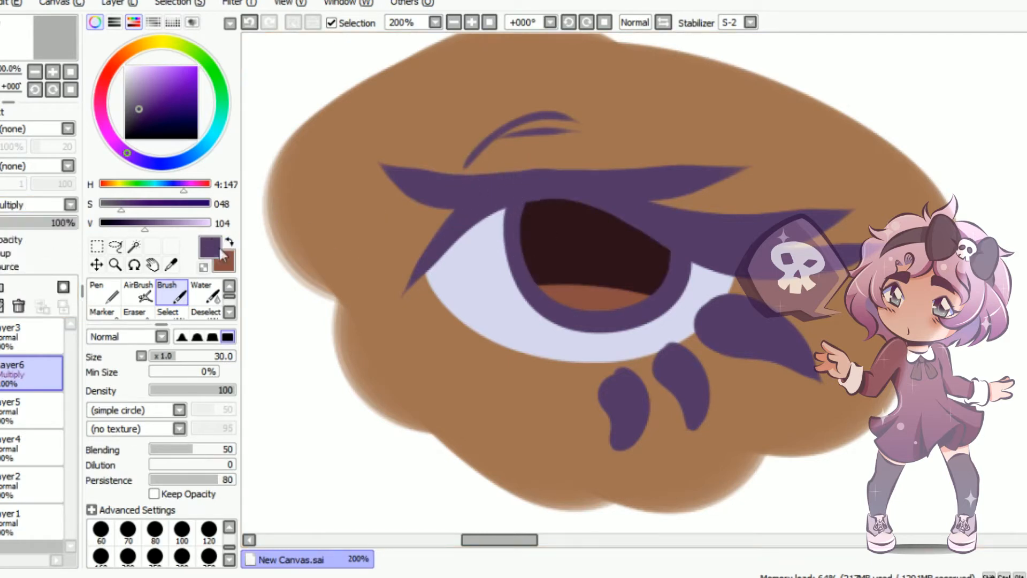
Lower the iris shadow layer's opacity to 66% and soften the shadow's lower edge with the Water tool, enlarging it to size 70
left_click_drag(65, 222, 48, 224)
left_click(206, 291)
left_click_drag(554, 305, 712, 298)
left_click_drag(519, 315, 666, 298)
key("bracketright")
key("bracketright")
key("bracketright")
key("bracketright")
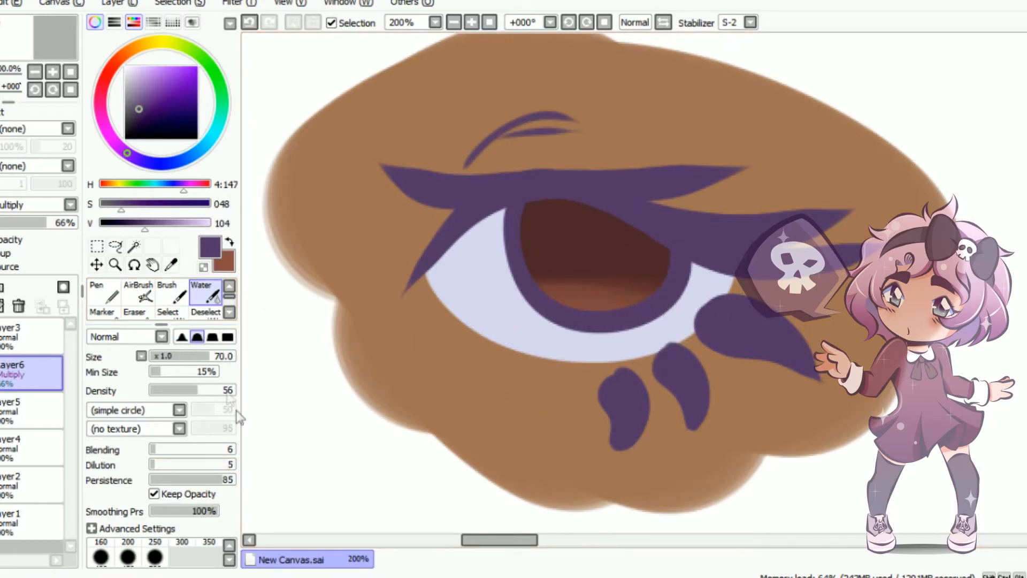
Enlarge the brush list and bring the custom brushes near its end into view
left_click(134, 528)
left_click(93, 528)
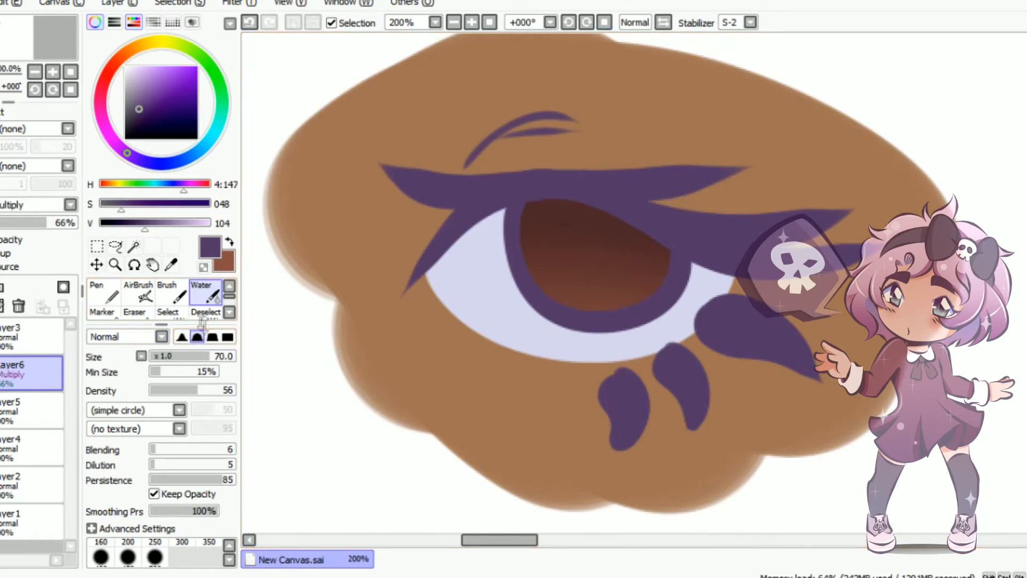
left_click_drag(161, 324, 161, 371)
left_click_drag(225, 304, 232, 351)
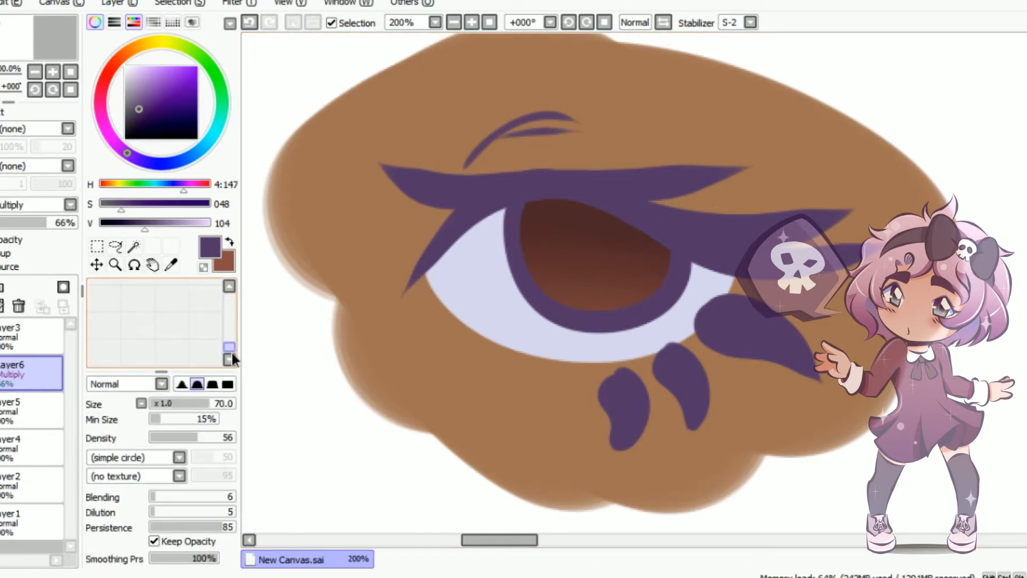
left_click(229, 286)
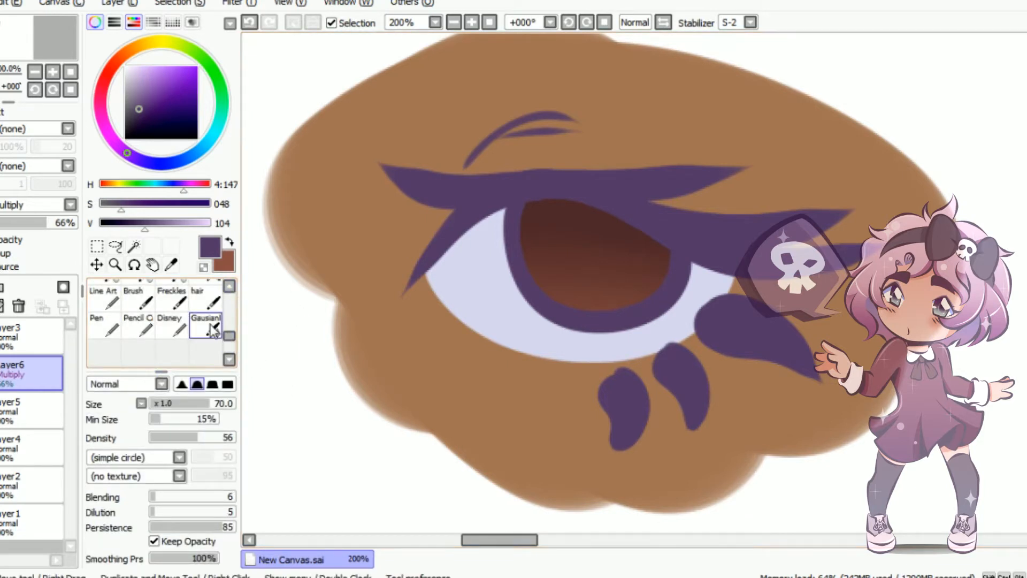
Add a layer above the line art and try the Disney and Pencil brushes below the eye, undoing each test
left_click(174, 336)
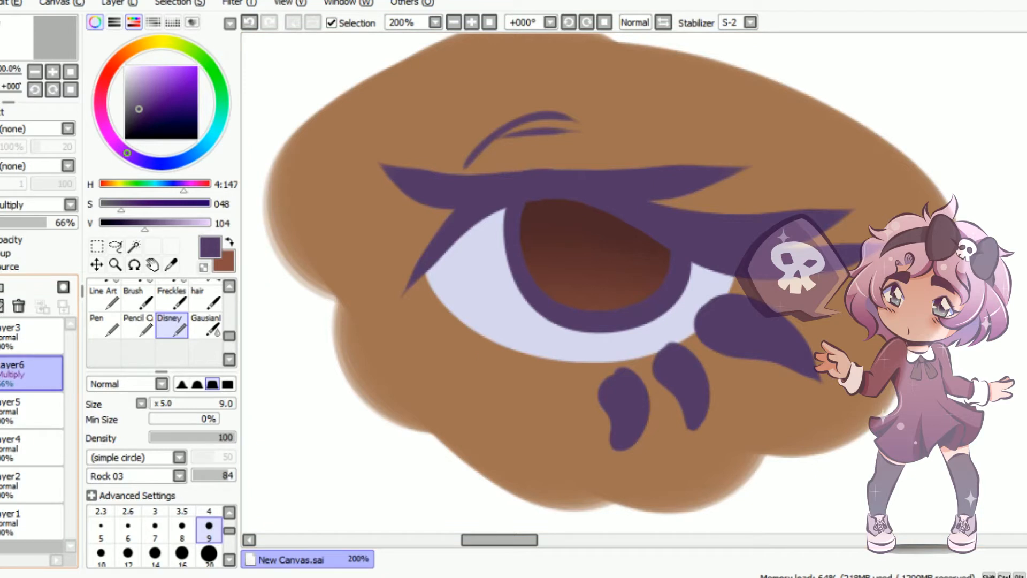
left_click(2, 306)
mouse_move(412, 331)
left_mouse_down()
mouse_move(541, 432)
mouse_move(609, 443)
left_mouse_up()
left_click(249, 22)
left_click(138, 325)
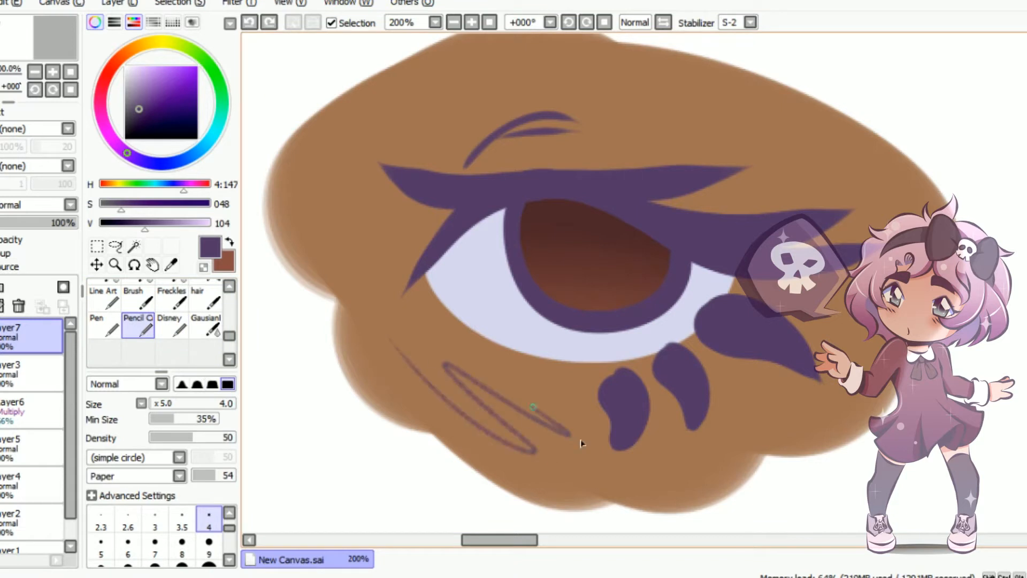
left_click(249, 22)
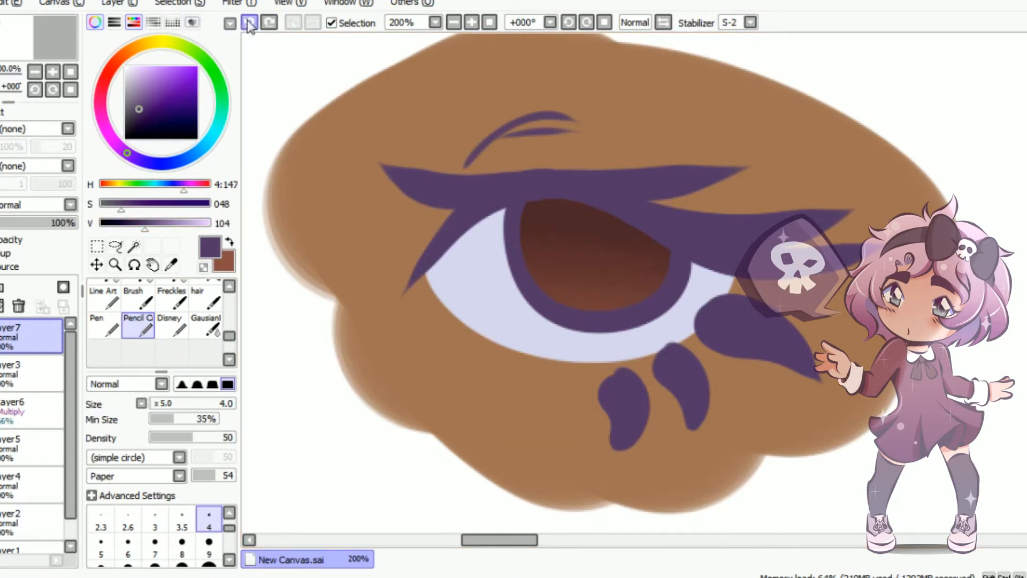
Try the custom Pen and hair brushes with one stroke each below the eye, undoing each stroke
left_click(104, 325)
mouse_move(391, 325)
left_mouse_down()
mouse_move(536, 456)
mouse_move(567, 445)
left_mouse_up()
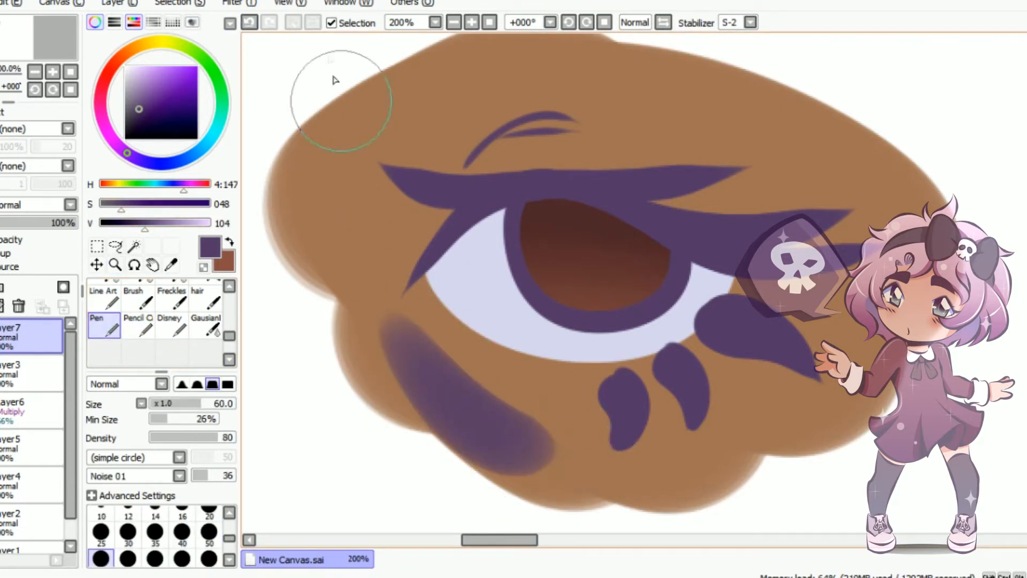
left_click(249, 22)
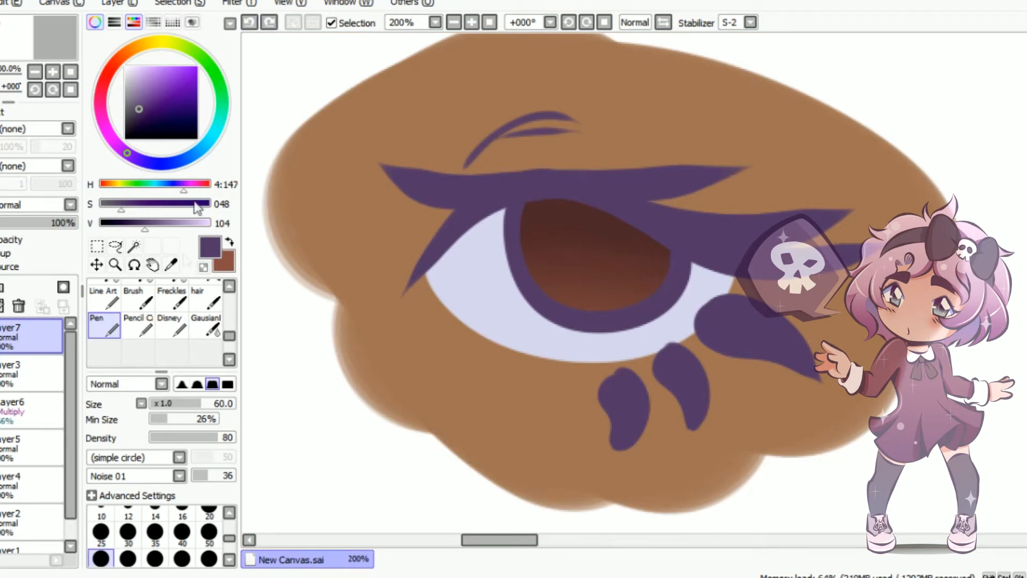
left_click(205, 302)
mouse_move(390, 350)
left_mouse_down()
mouse_move(468, 427)
mouse_move(665, 487)
left_mouse_up()
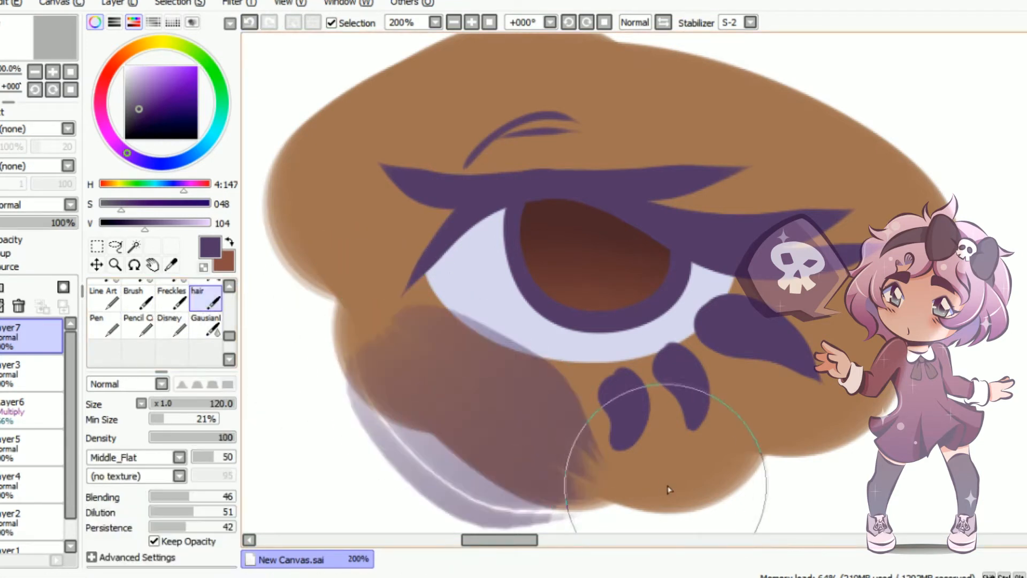
left_click(249, 21)
Try the Freckles brush with one stroke below the eye and undo it
left_click(171, 302)
left_click_drag(332, 374, 631, 465)
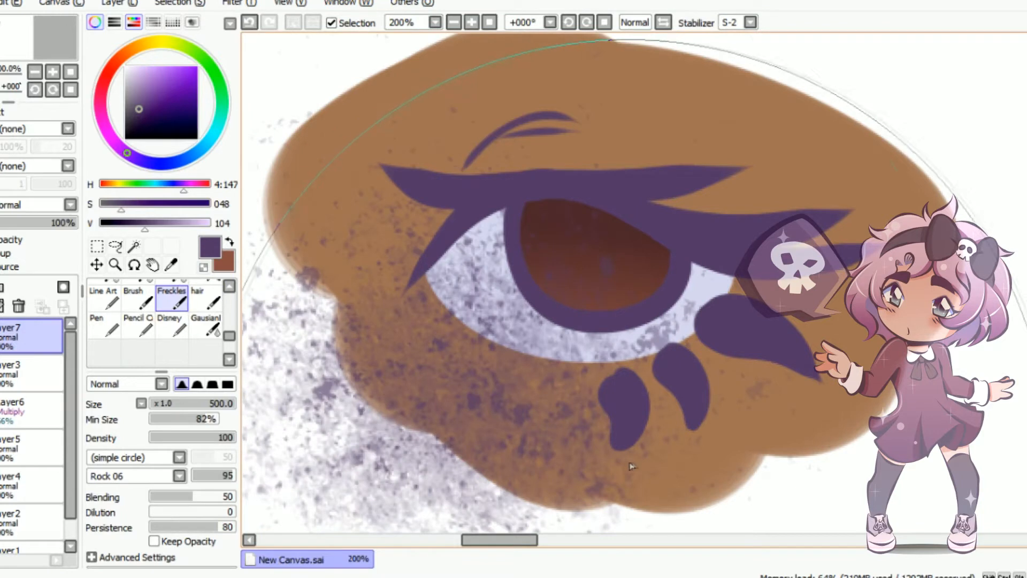
left_click(249, 22)
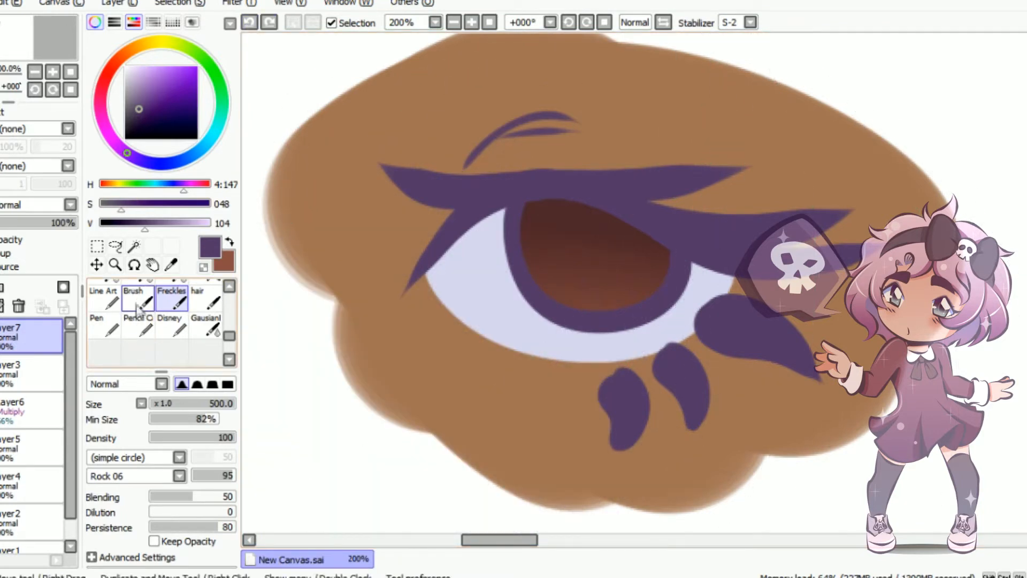
Try the custom Brush and Line Art brushes with strokes below the eye, undoing each test
left_click(138, 299)
mouse_move(345, 308)
left_mouse_down()
mouse_move(523, 435)
mouse_move(557, 395)
left_mouse_up()
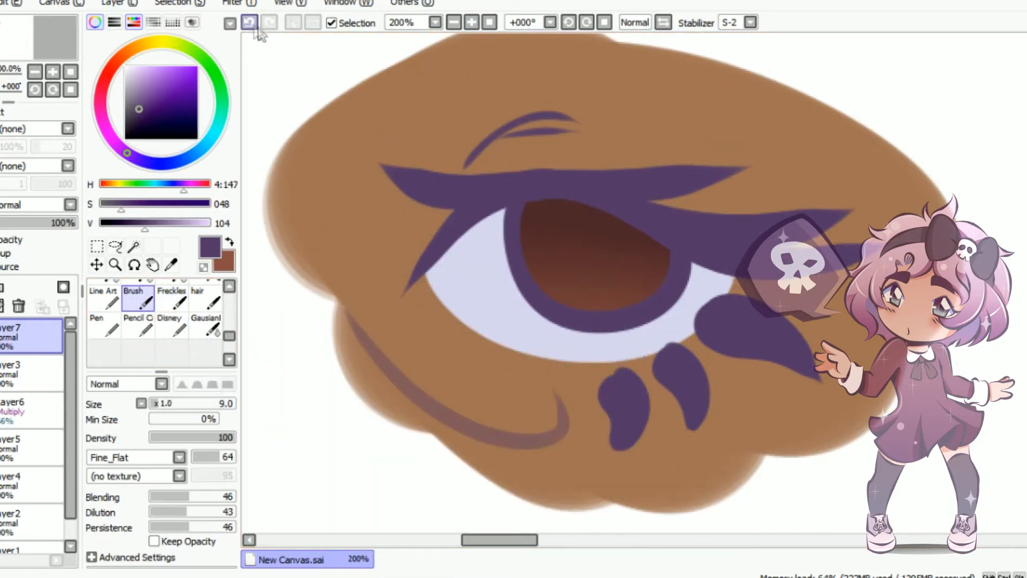
left_click(250, 22)
left_click(105, 298)
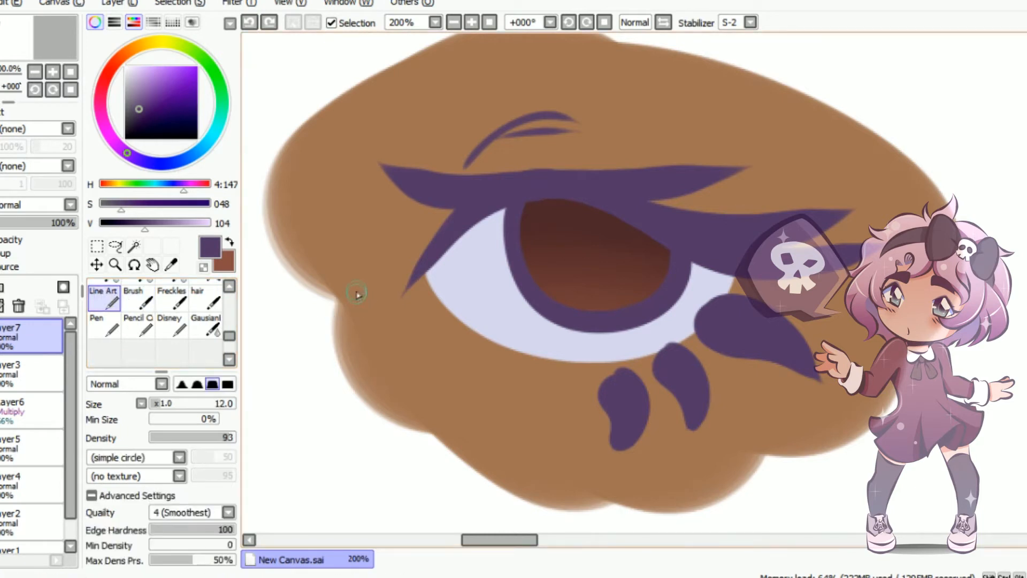
left_click_drag(352, 279, 537, 440)
left_click_drag(414, 319, 570, 447)
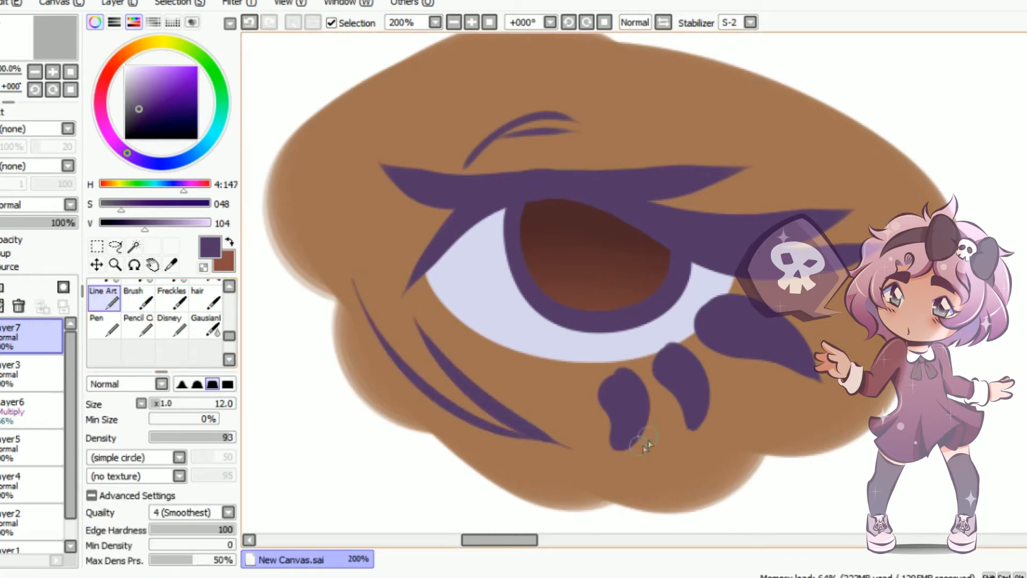
left_click(249, 22)
left_click(249, 23)
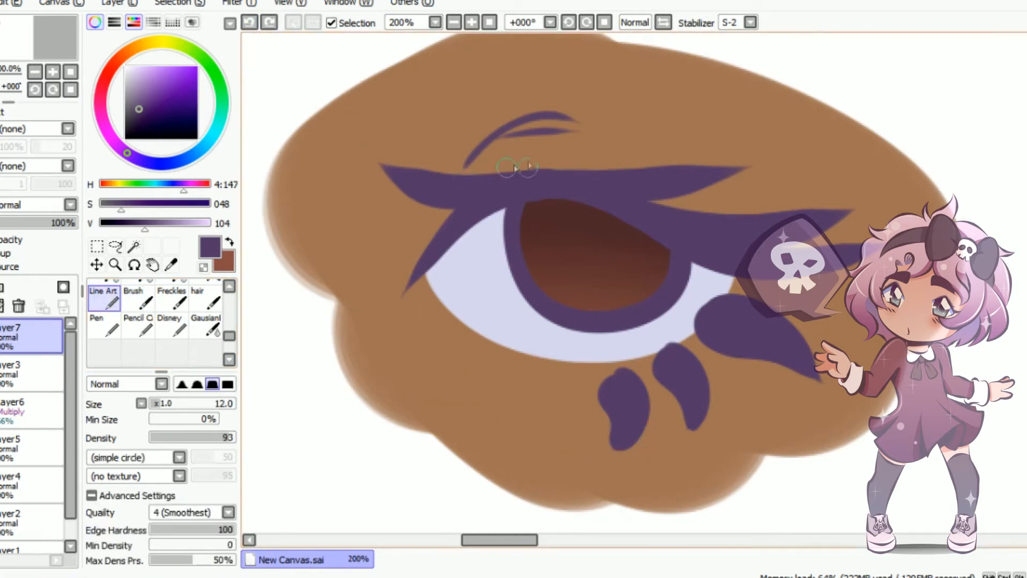
Try the Blood brush with one stroke below the eye and undo it
left_click(230, 288)
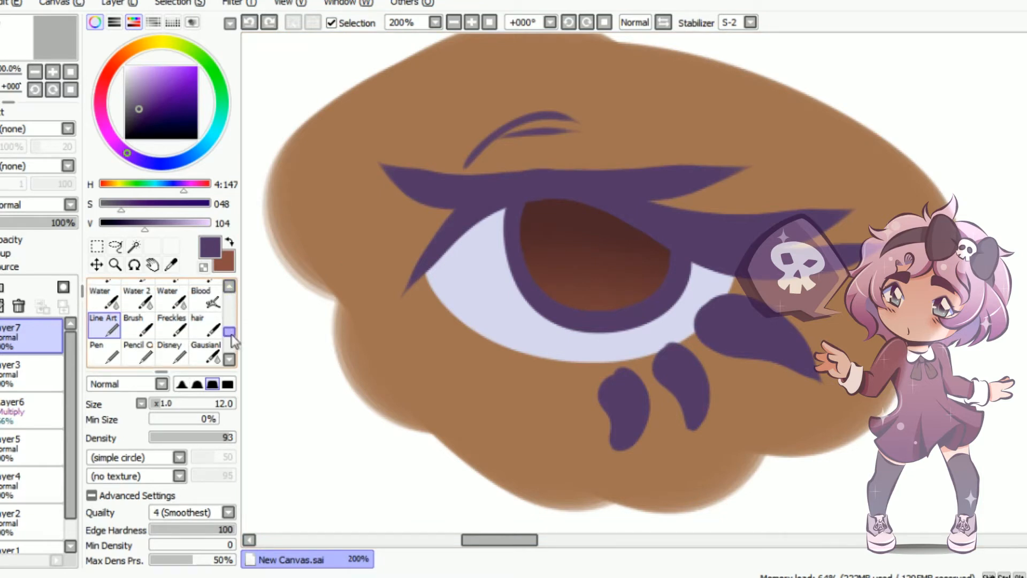
left_click(205, 299)
mouse_move(342, 278)
left_mouse_down()
mouse_move(405, 369)
mouse_move(556, 500)
left_mouse_up()
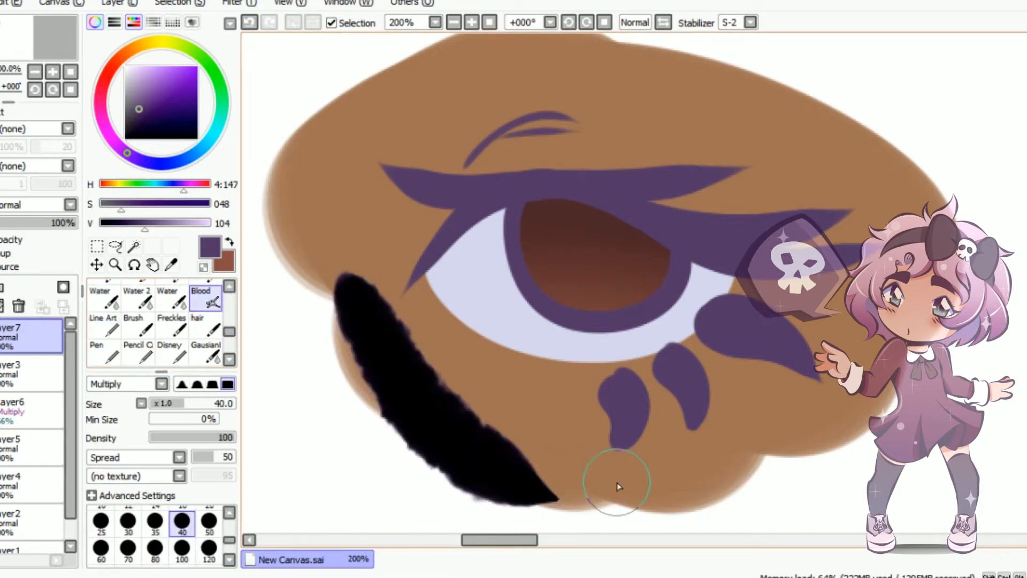
left_click(250, 23)
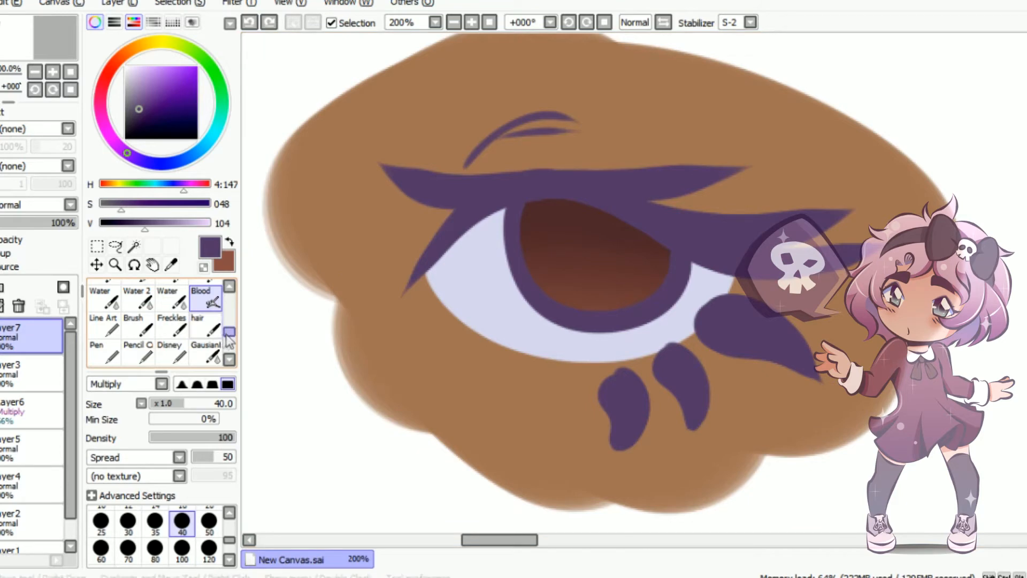
Return the shortened brush list to its first brushes and delete the empty test layer above the line art
left_click_drag(230, 331, 239, 286)
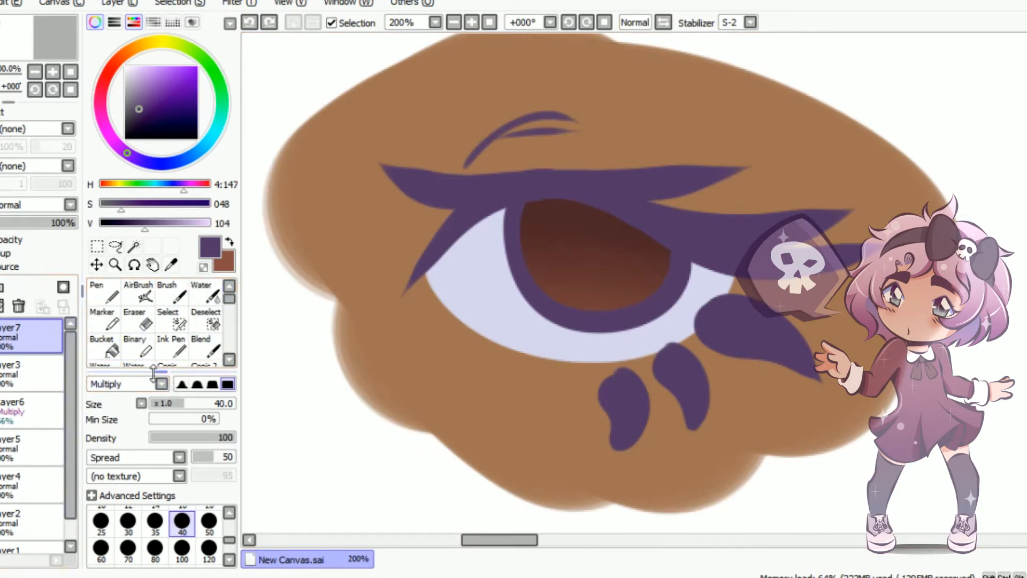
left_click_drag(162, 369, 163, 321)
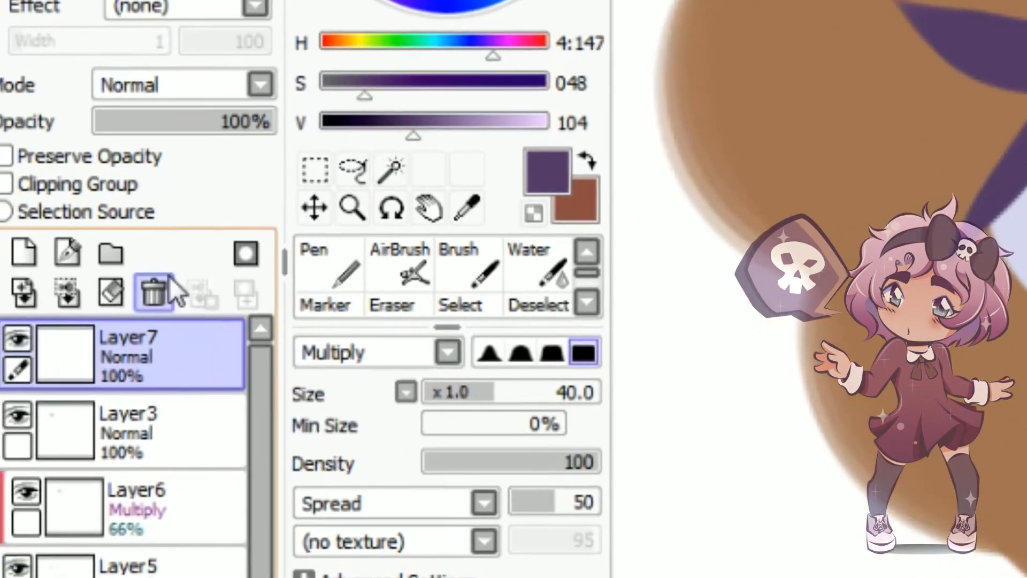
left_click(96, 298)
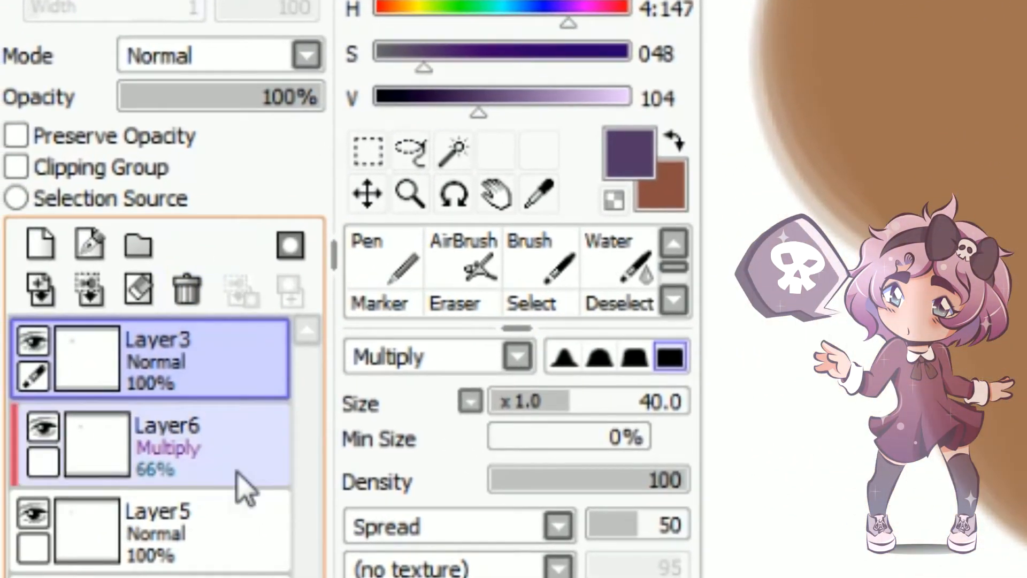
Add a clipped layer directly above the Multiply iris shading layer and set its blending mode to Shade
left_click(131, 473)
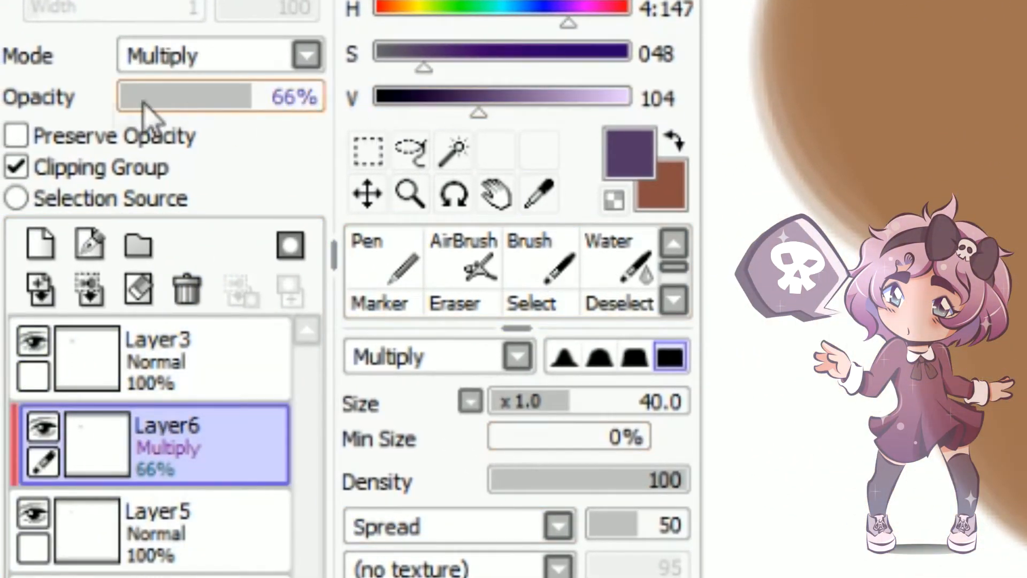
left_click(40, 245)
left_click(229, 59)
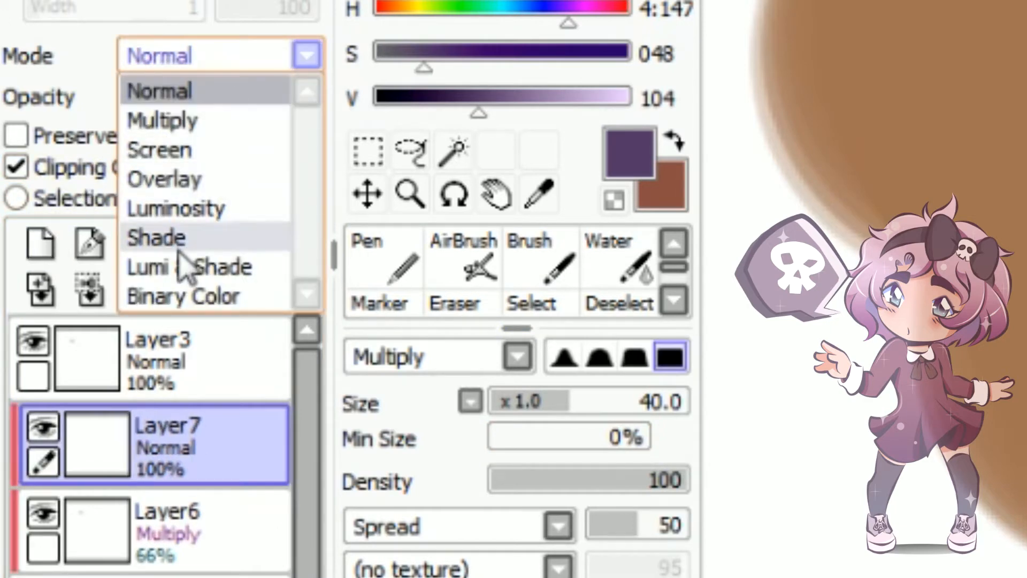
left_click(176, 235)
Shade the iris's upper half with the purple Brush, soften its edge with the Water brush and set the layer's opacity to 22%
left_click(549, 231)
mouse_move(513, 208)
left_mouse_down()
mouse_move(699, 241)
mouse_move(541, 214)
left_mouse_up()
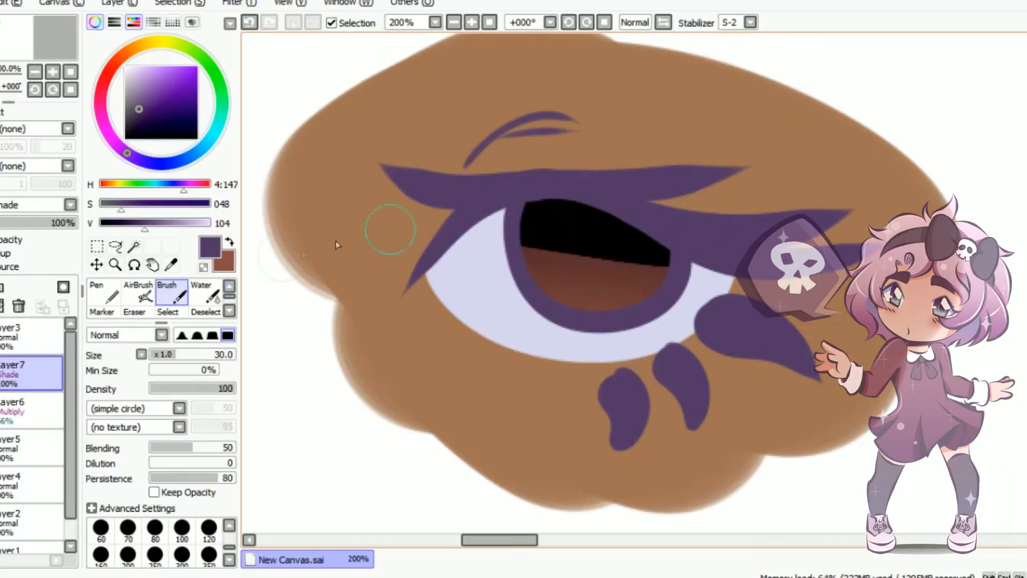
left_click(624, 255)
mouse_move(642, 240)
left_mouse_down()
mouse_move(470, 248)
mouse_move(623, 248)
mouse_move(689, 271)
mouse_move(590, 301)
left_mouse_up()
left_click_drag(51, 222, 12, 223)
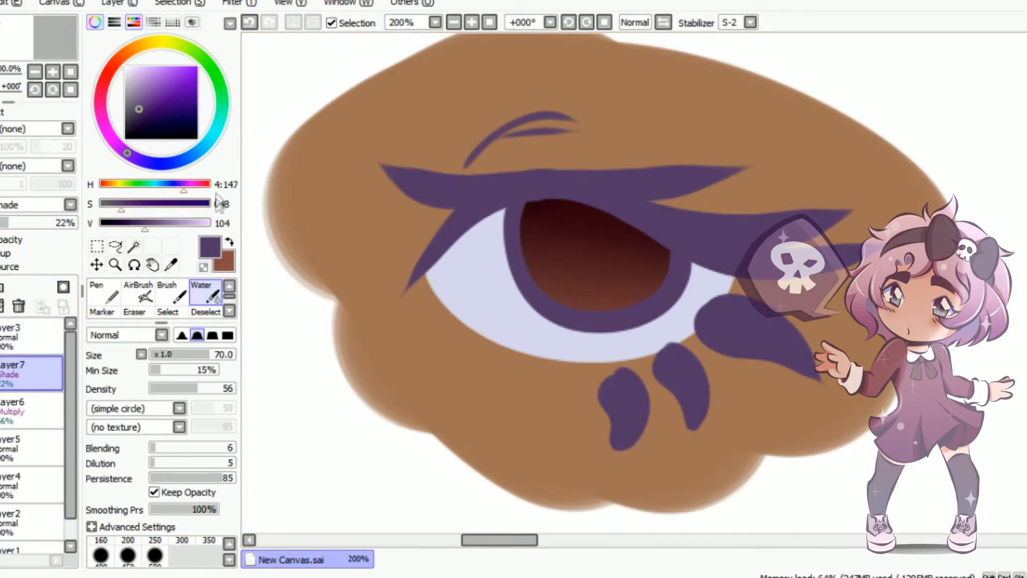
Add a clipped layer above the Shade layer and set its blending mode to Luminosity
left_click(230, 242)
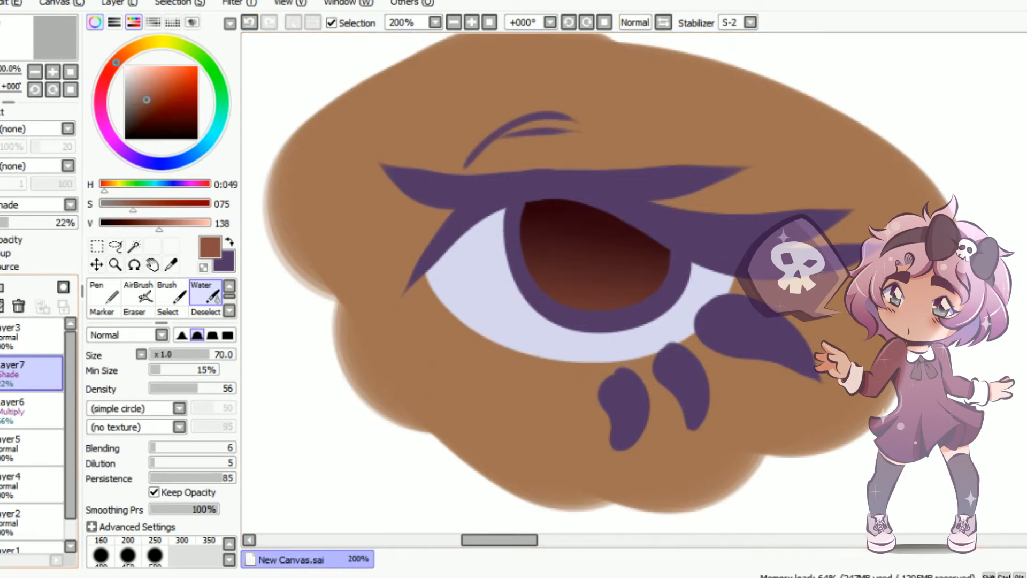
left_click(0, 287)
left_click(17, 206)
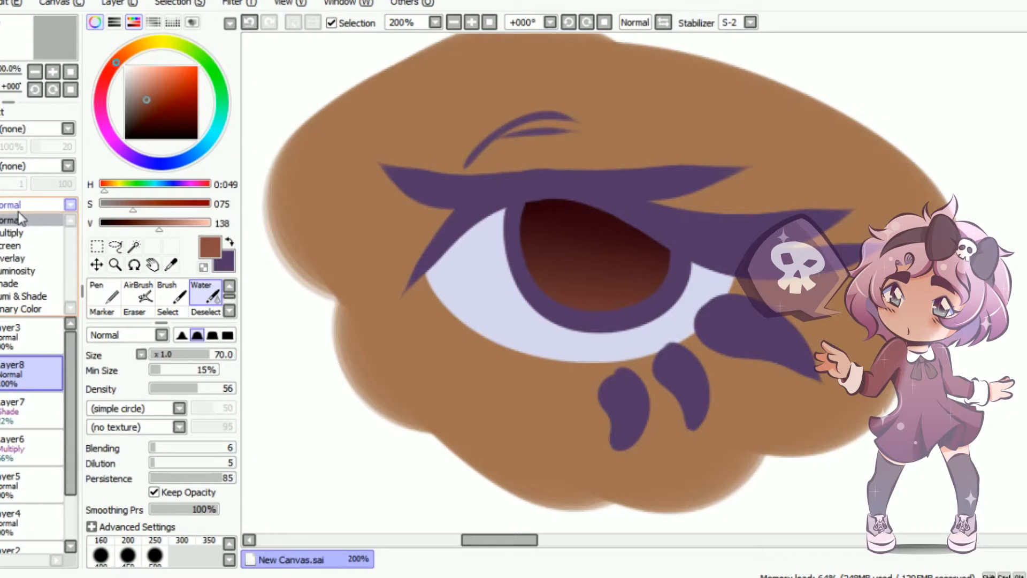
left_click(28, 272)
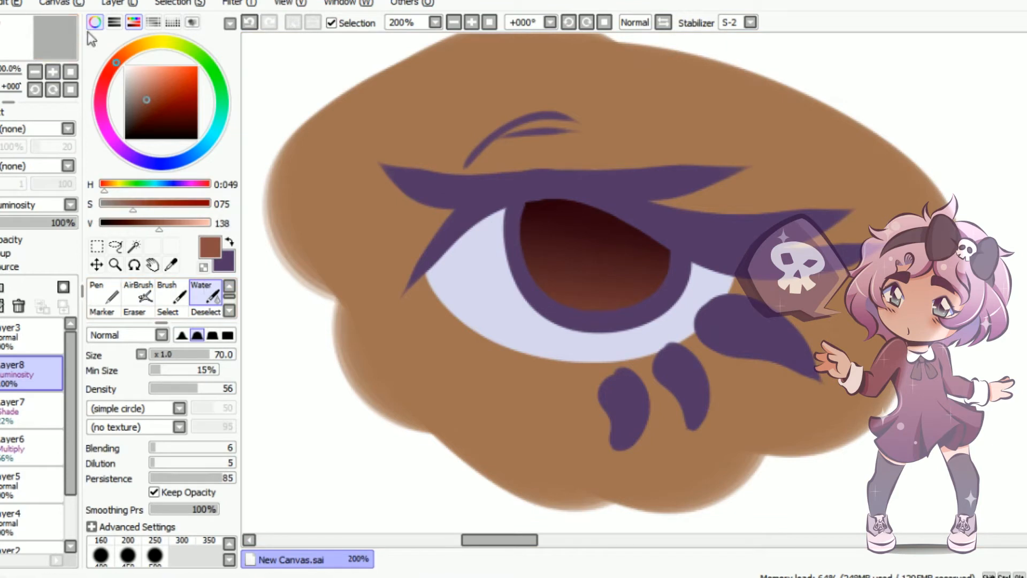
Paint a large corner highlight and a small oval highlight in light blue on the upper iris, with layer opacity at 54%
left_click(209, 151)
left_click(159, 66)
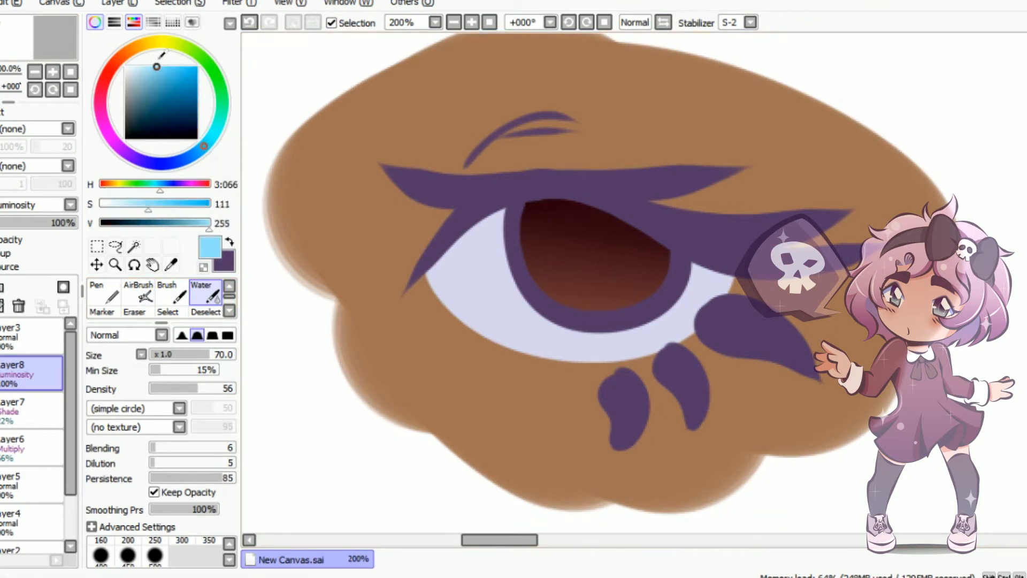
left_click(171, 291)
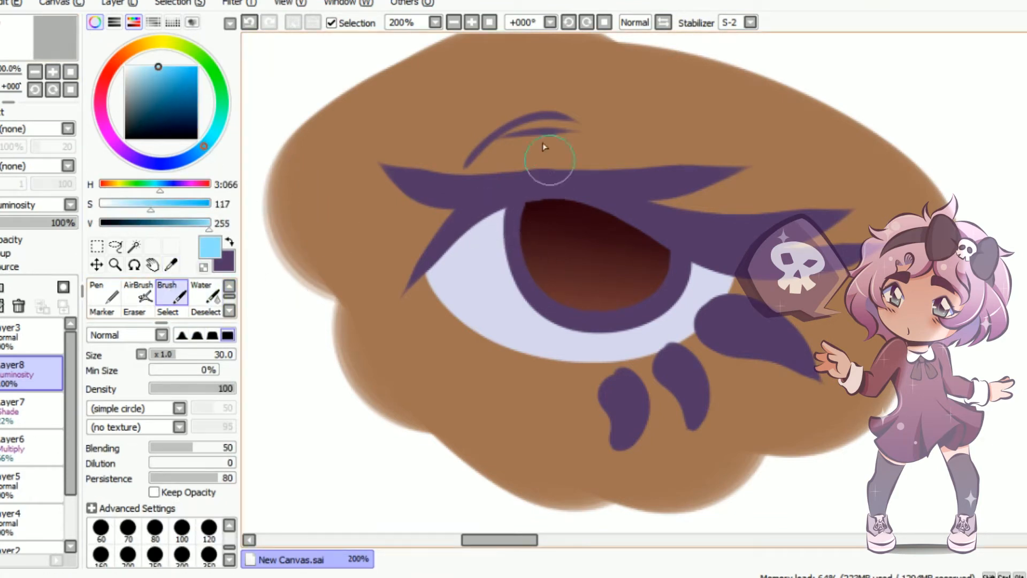
left_click_drag(490, 233, 549, 216)
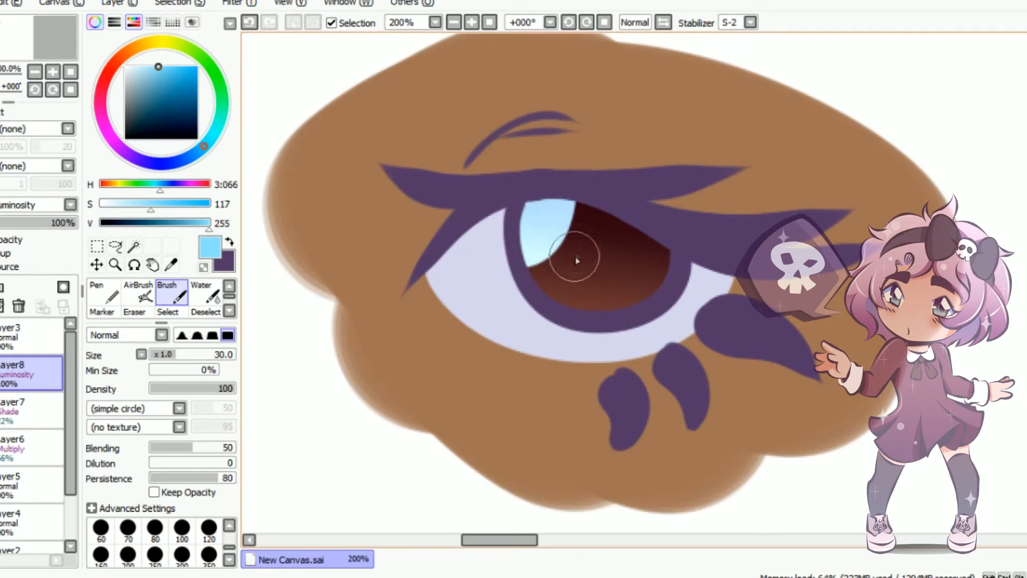
left_click_drag(592, 240, 589, 245)
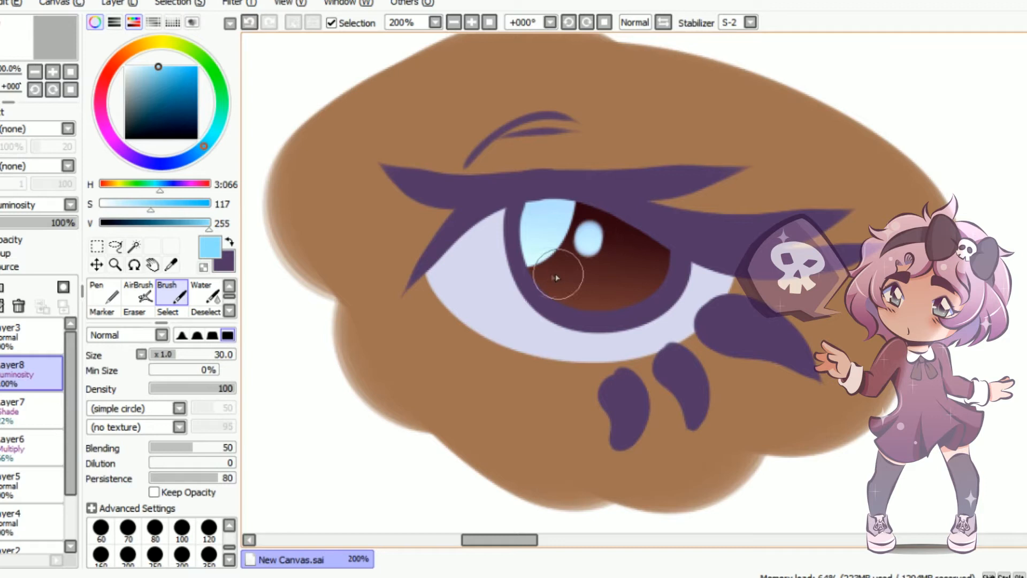
mouse_move(57, 223)
left_mouse_down()
mouse_move(59, 236)
mouse_move(37, 225)
left_mouse_up()
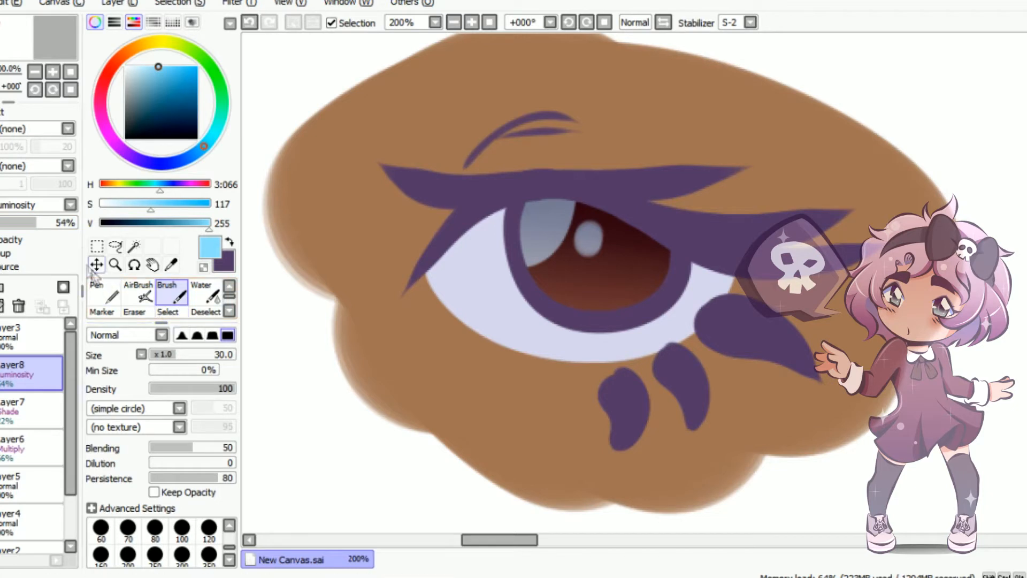
Add another Luminosity layer above the highlights and choose a light peach-orange colour
left_click(0, 287)
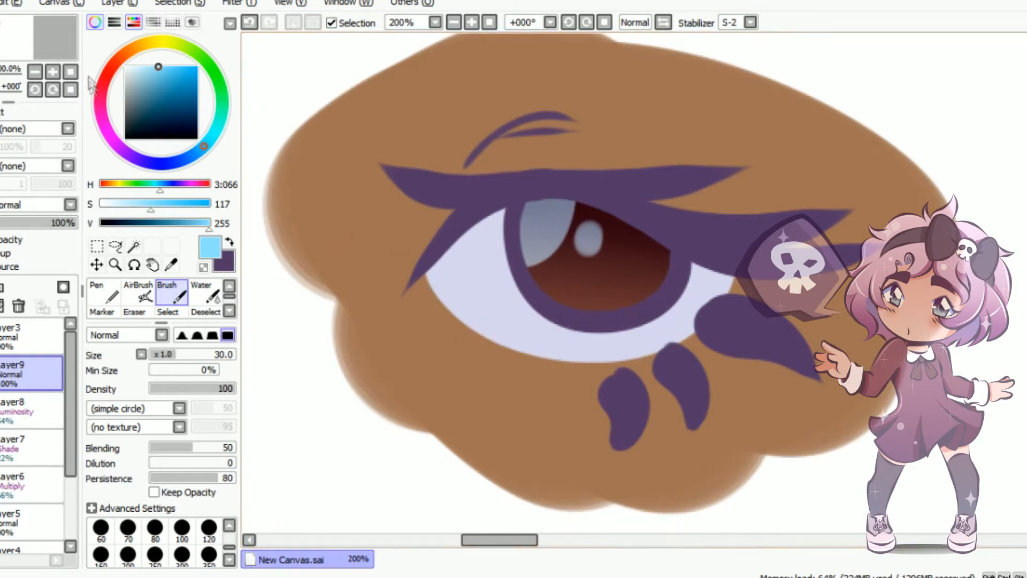
left_click(122, 56)
left_click_drag(144, 84, 148, 76)
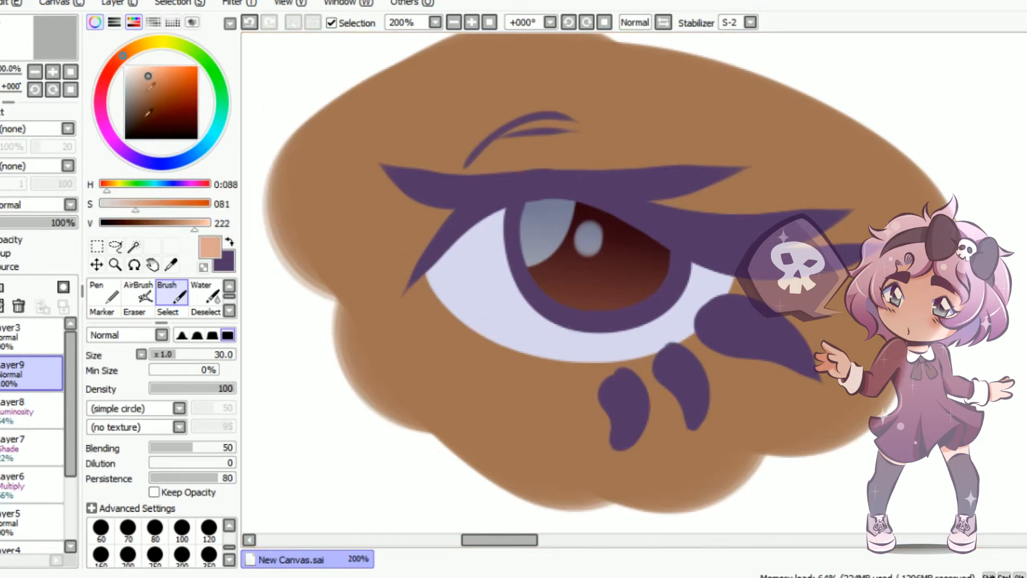
left_click(48, 205)
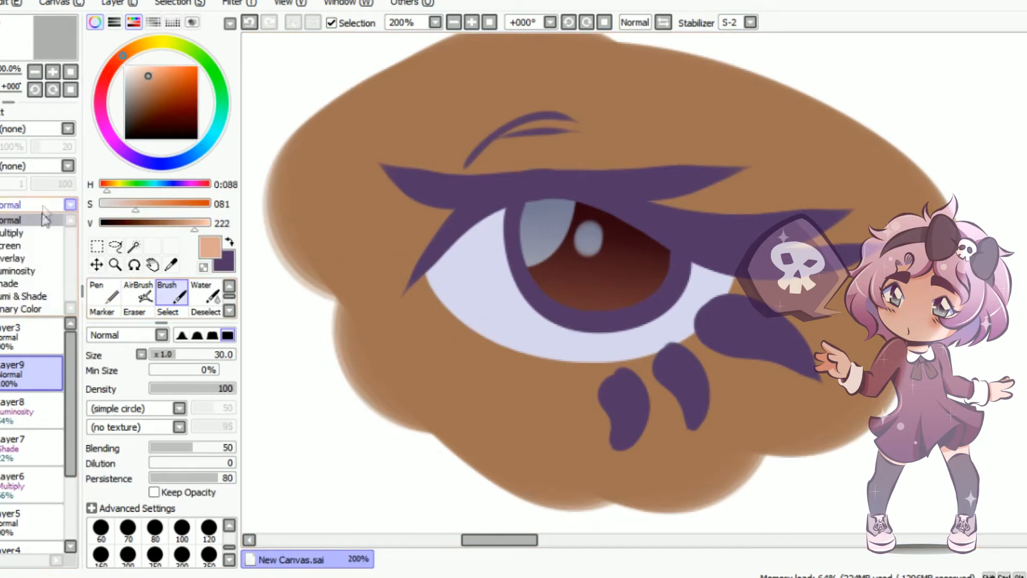
left_click(27, 260)
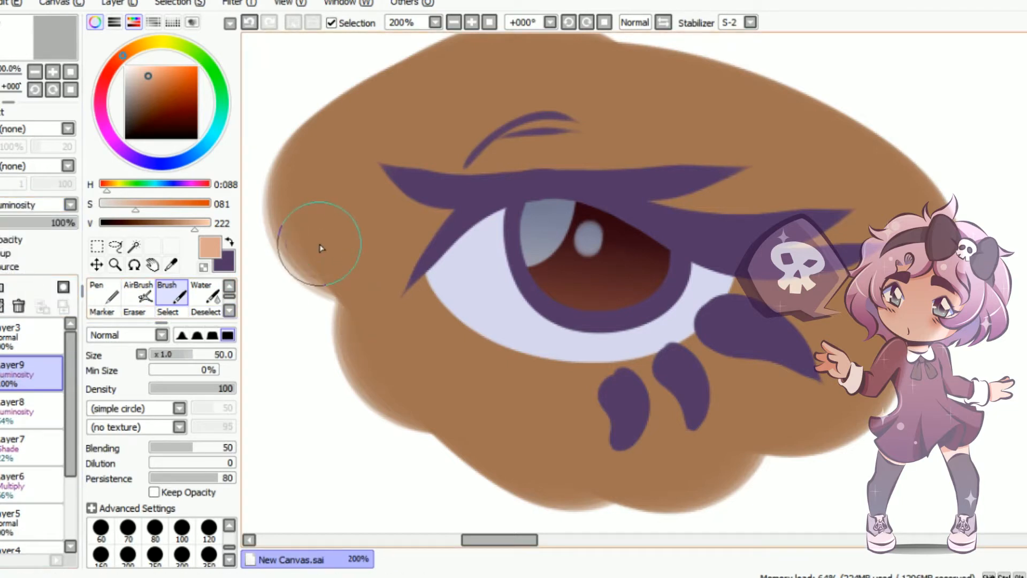
Paint a peach glow along the lower iris with the Brush at size 60, blend it with Water and set layer opacity to 74%
key("bracketright")
key("bracketright")
left_click_drag(544, 332, 626, 336)
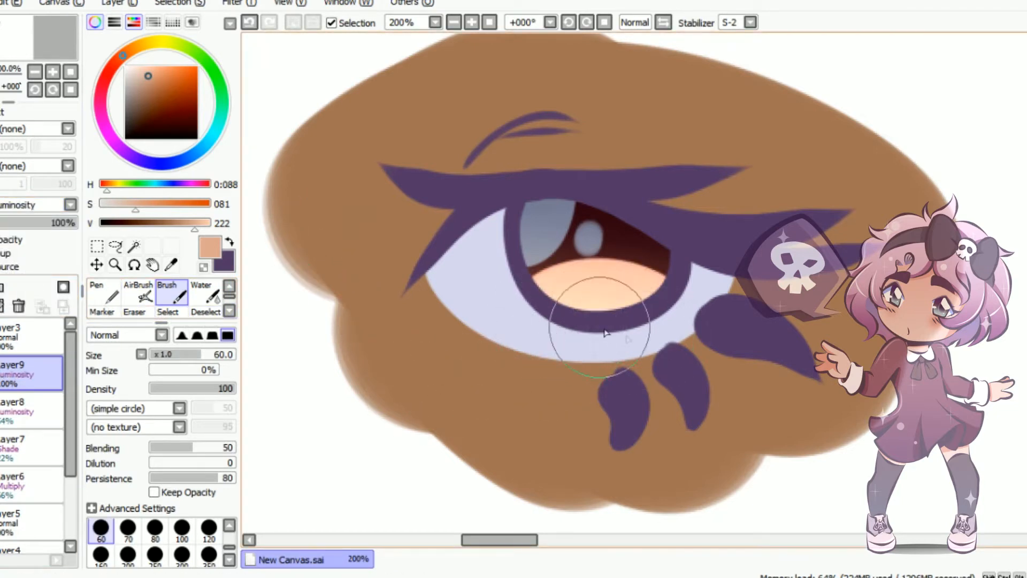
left_click(202, 294)
mouse_move(503, 264)
left_mouse_down()
mouse_move(716, 262)
mouse_move(497, 272)
left_mouse_up()
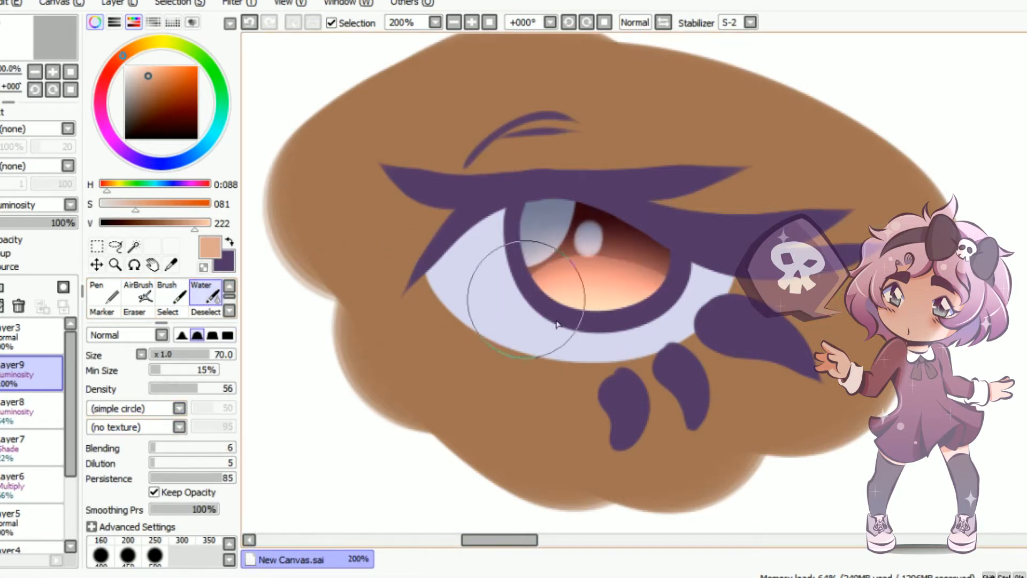
left_click_drag(63, 225, 56, 225)
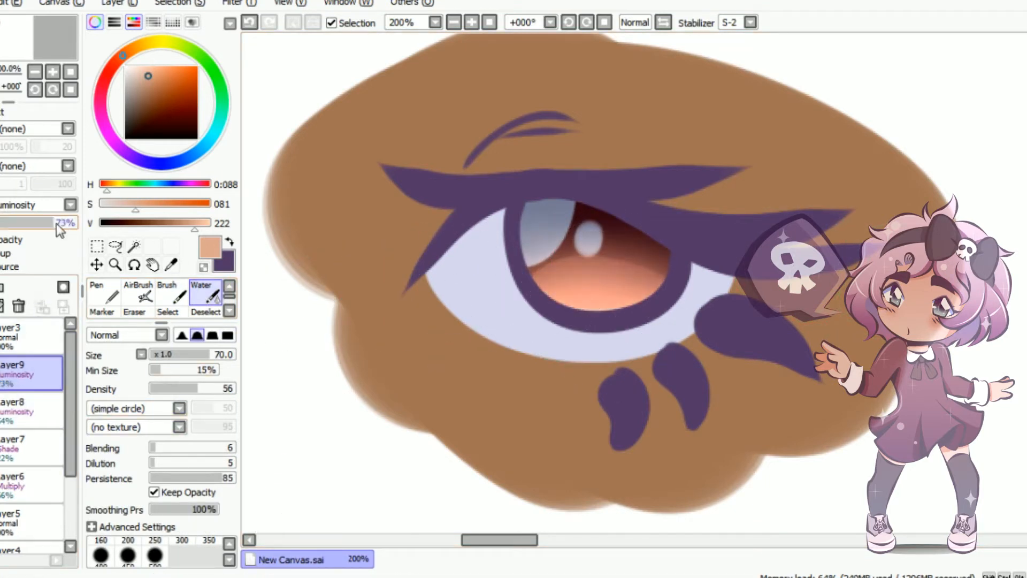
Add a Multiply layer to the iris group, switch the colour to purple and move the layer beneath the existing Multiply shading layer
left_click(18, 451)
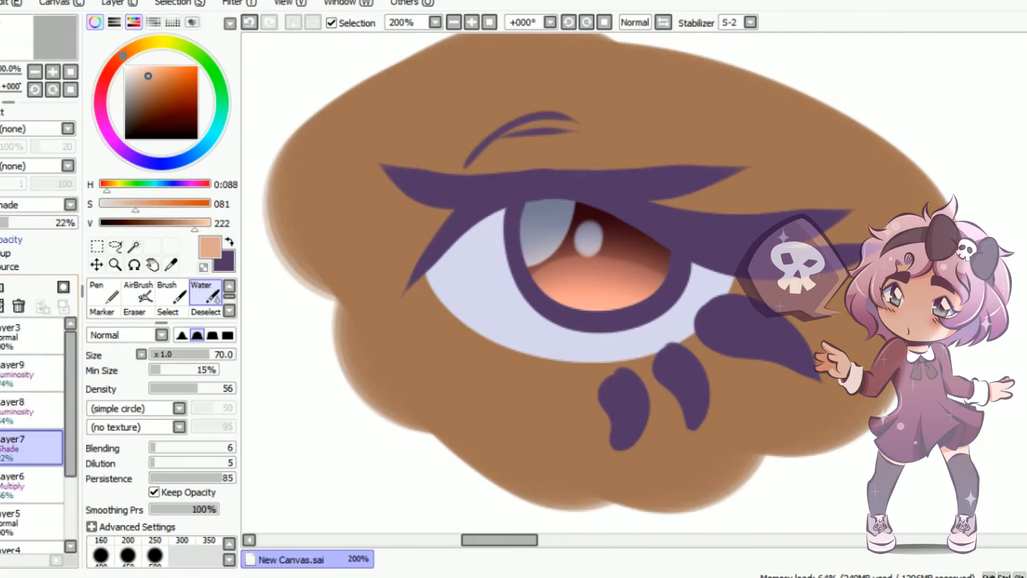
left_click(1, 288)
left_click(24, 207)
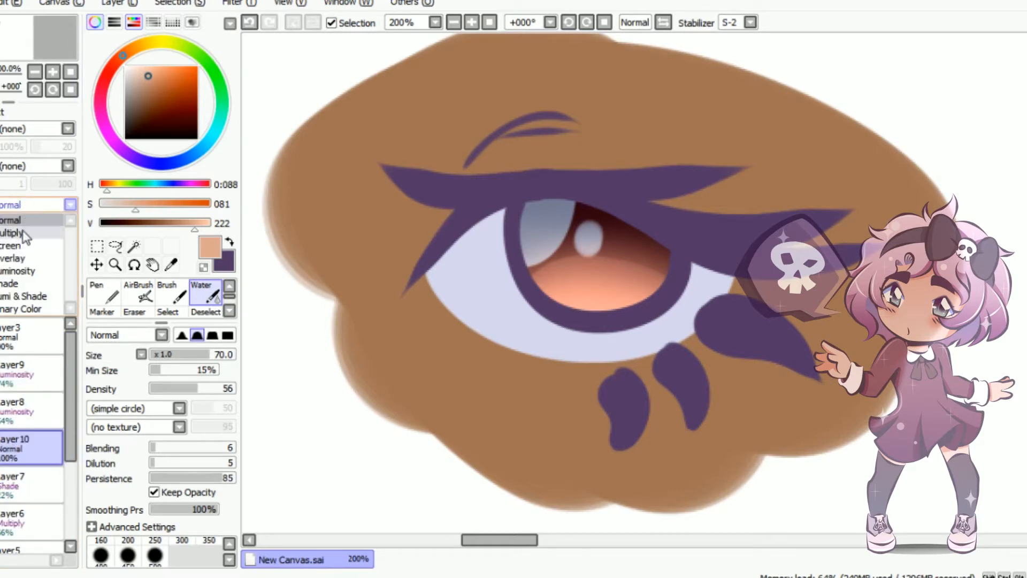
left_click(21, 232)
left_click(230, 240)
left_click_drag(21, 448, 24, 526)
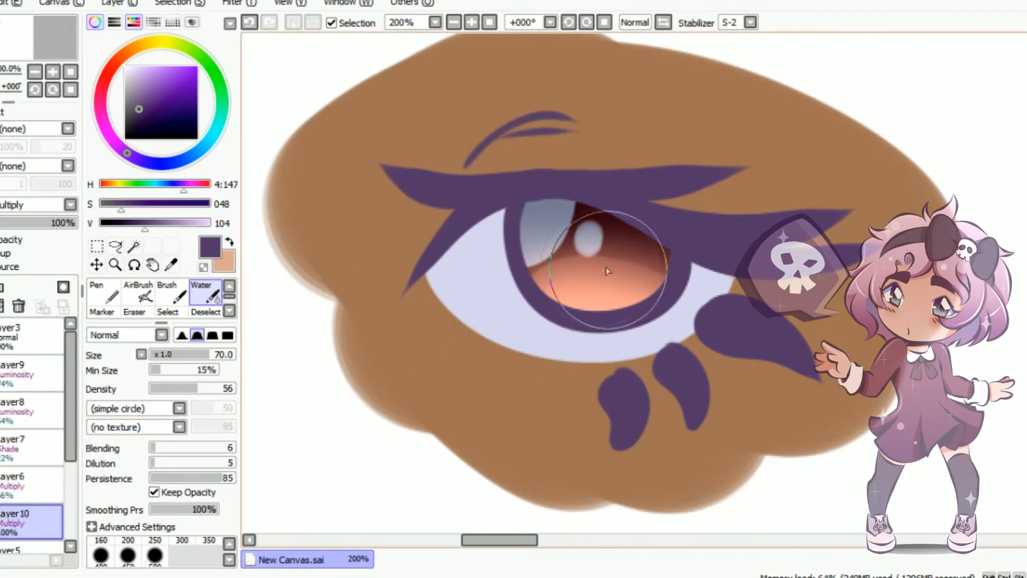
Paint an oval purple pupil in the middle of the iris with the Brush at size 30
left_click_drag(210, 354, 172, 354)
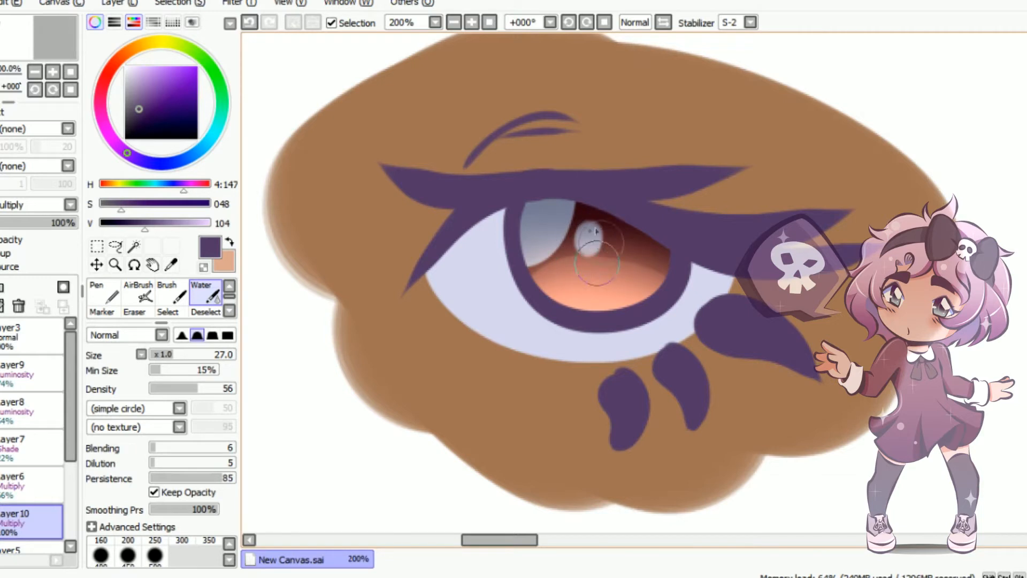
key("b")
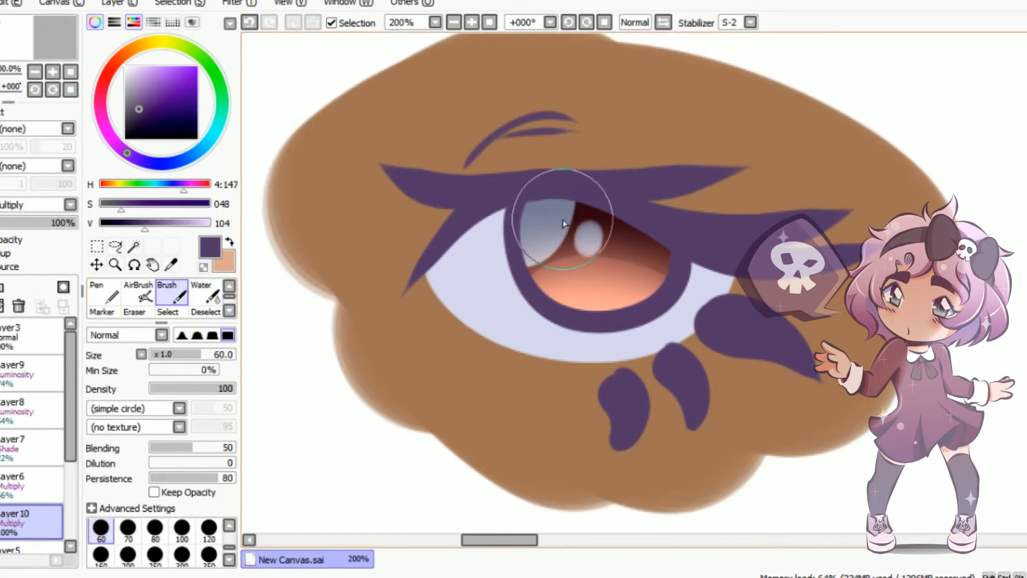
key("bracketleft")
key("bracketleft")
mouse_move(607, 269)
left_mouse_down()
mouse_move(573, 241)
mouse_move(620, 235)
mouse_move(595, 281)
left_mouse_up()
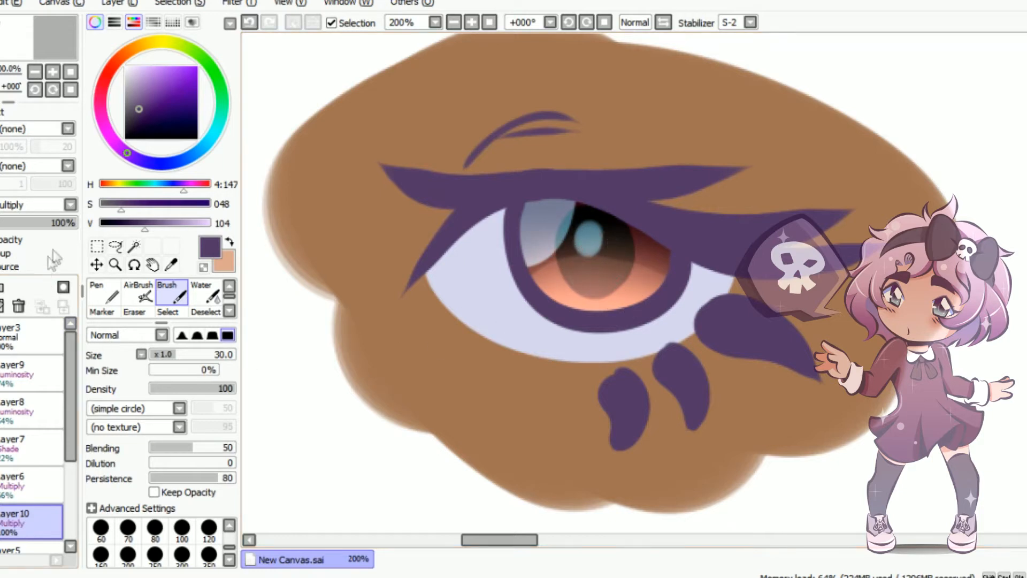
Set the pupil layer's opacity to 65% and add a new layer above the line art layer
left_click_drag(50, 231, 47, 231)
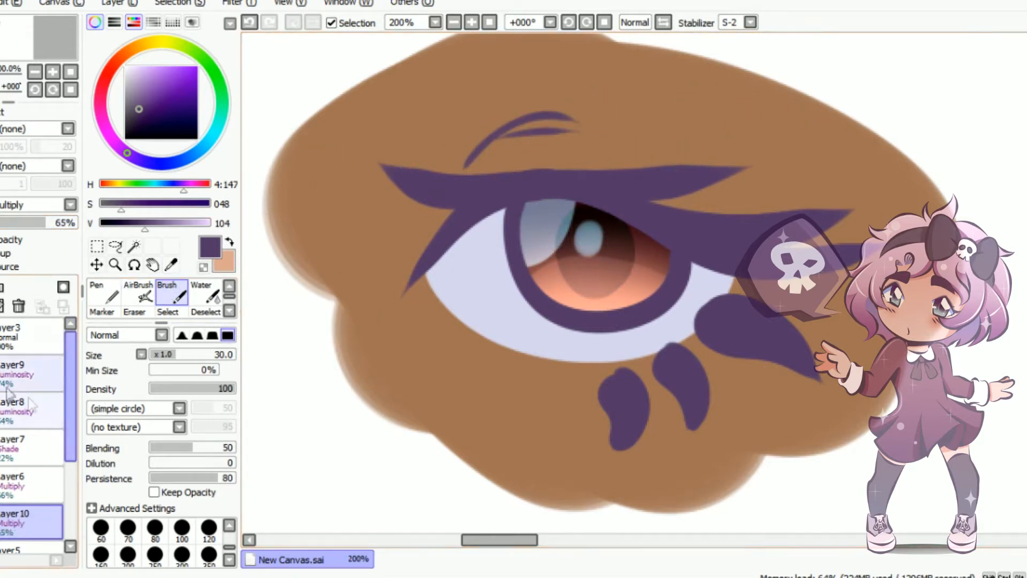
left_click(26, 336)
left_click(1, 287)
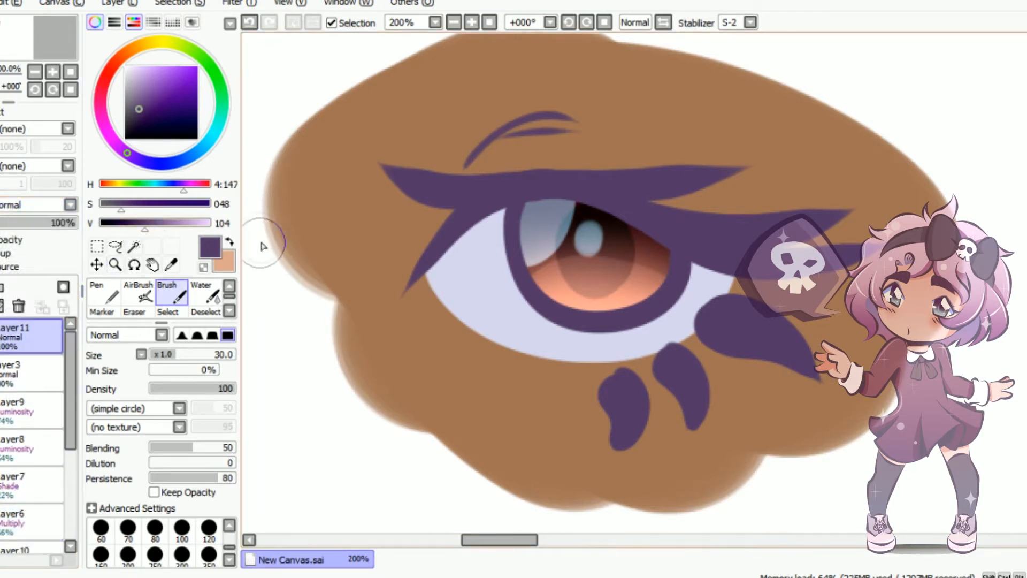
Choose black, recolour all of the line art with the Pen at size 500 and set the layer's opacity to 61%
left_click(229, 242)
left_click(155, 163)
left_click(155, 139)
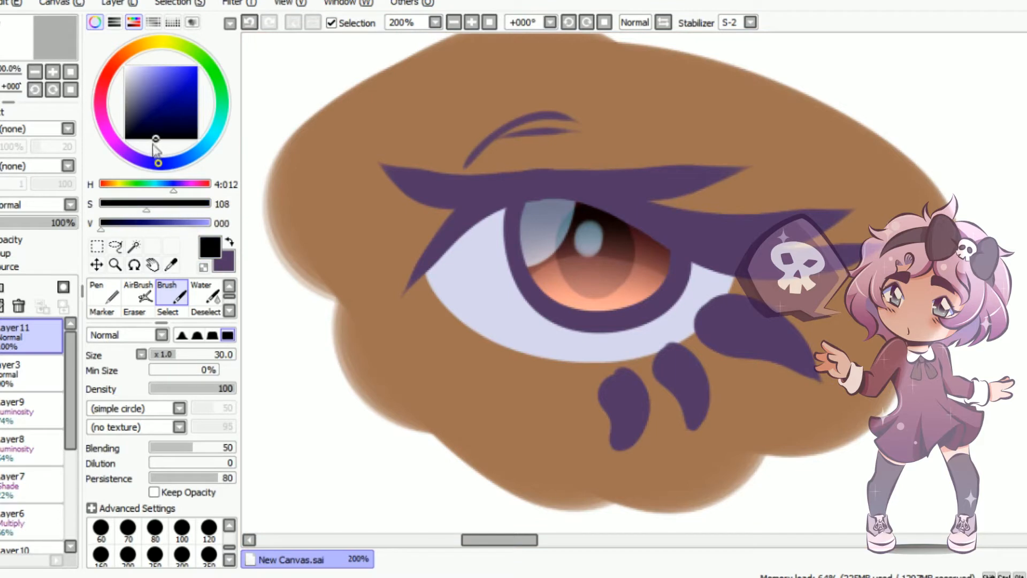
left_click(110, 292)
mouse_move(516, 211)
left_mouse_down()
mouse_move(488, 208)
mouse_move(565, 304)
left_mouse_up()
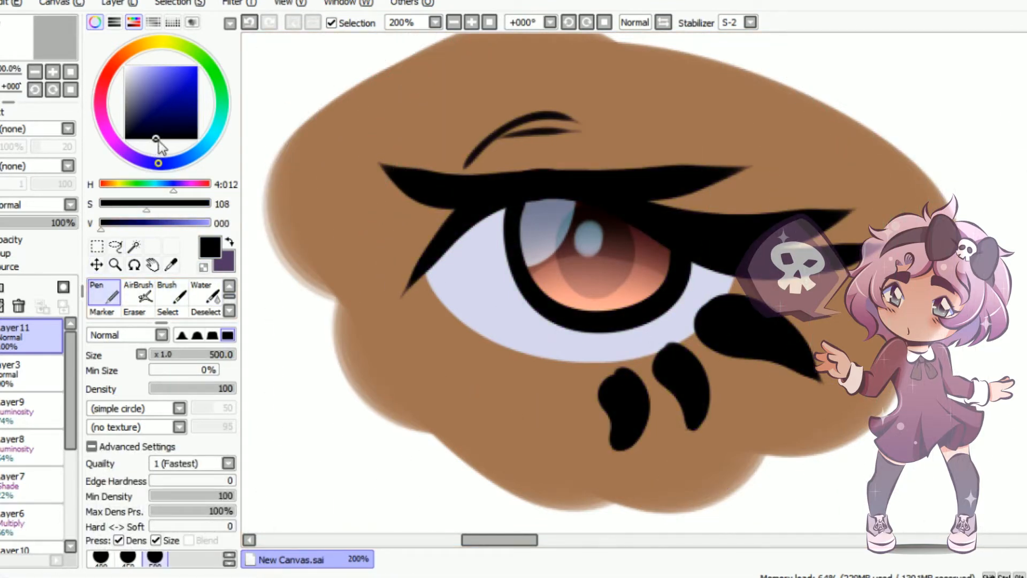
left_click_drag(123, 140, 174, 139)
left_click_drag(69, 223, 42, 226)
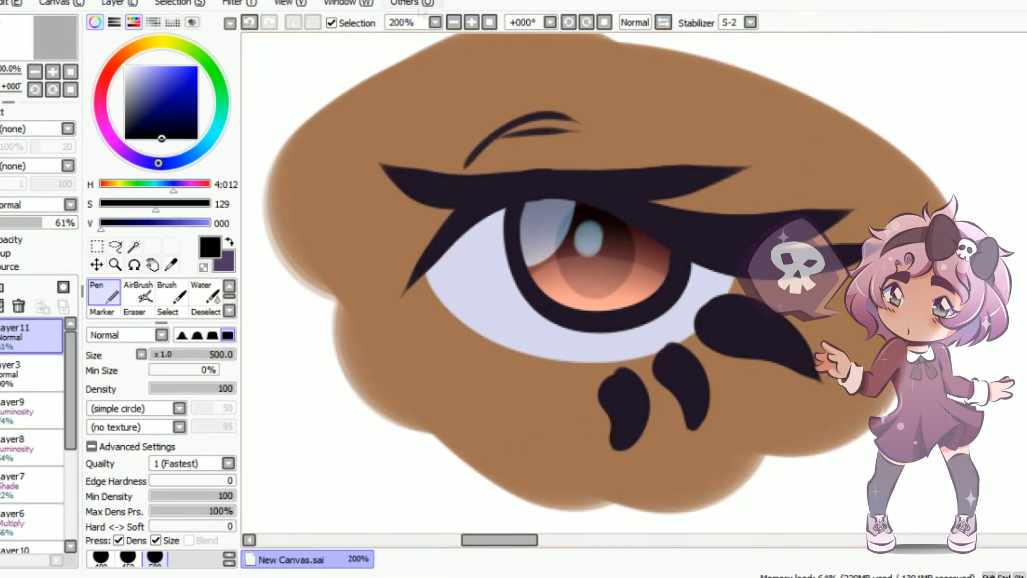
Create a layer set and gather all of the eye's layers into it, above the bottom layer
scroll(592, 313, "down", 2)
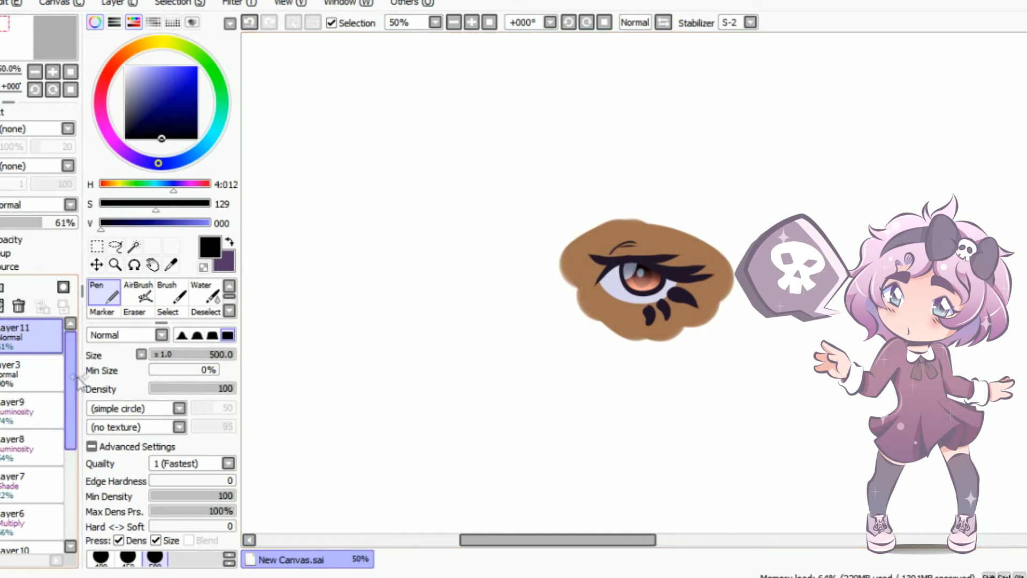
scroll(22, 428, "down", 5)
left_click(27, 524)
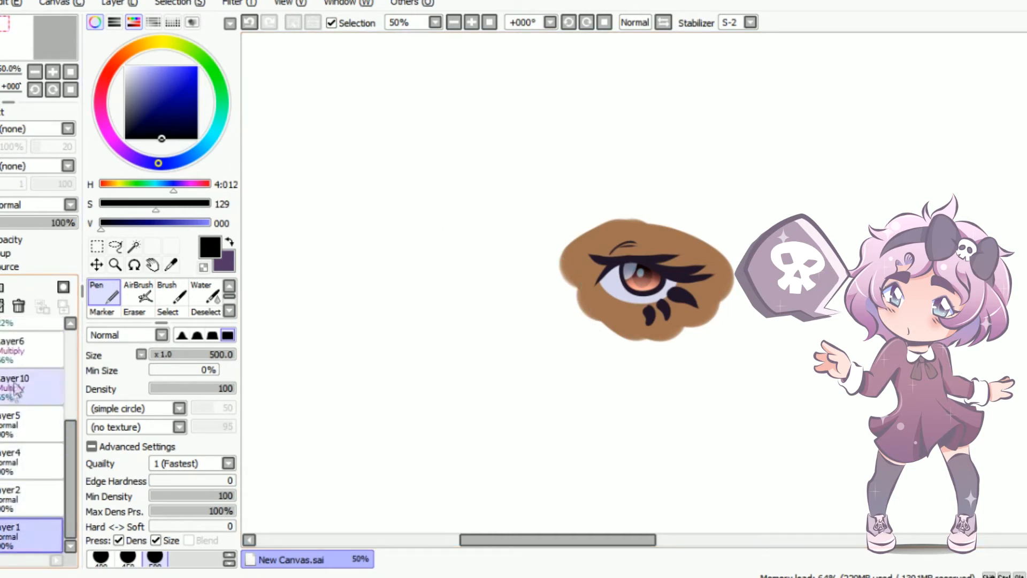
left_click(2, 287)
left_click_drag(37, 492, 19, 391)
left_click(1, 335)
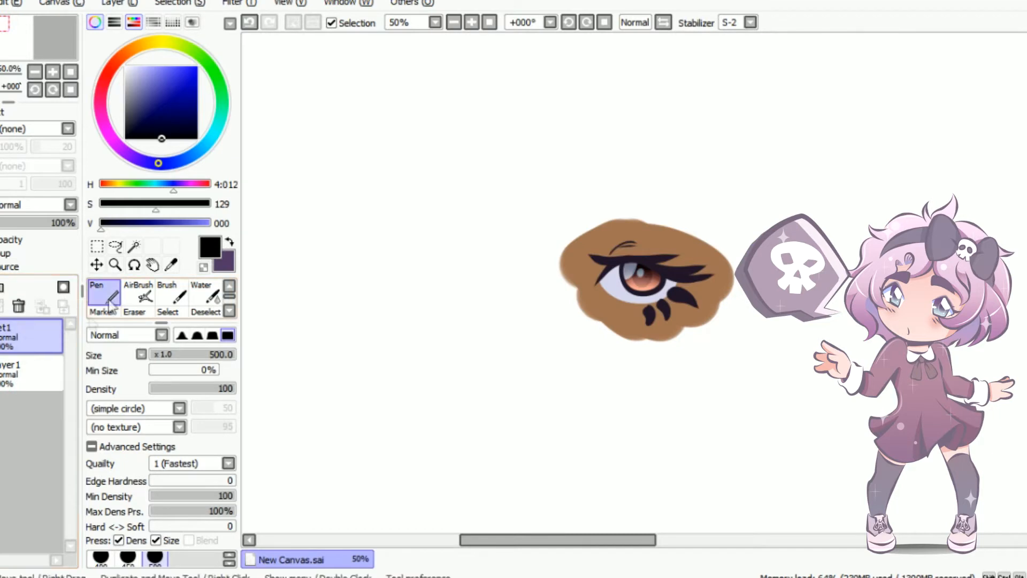
Move the grouped eye towards the upper left of the canvas to free space beside it
left_click(98, 247)
left_click(110, 429)
left_click_drag(646, 228, 417, 149)
left_click(114, 452)
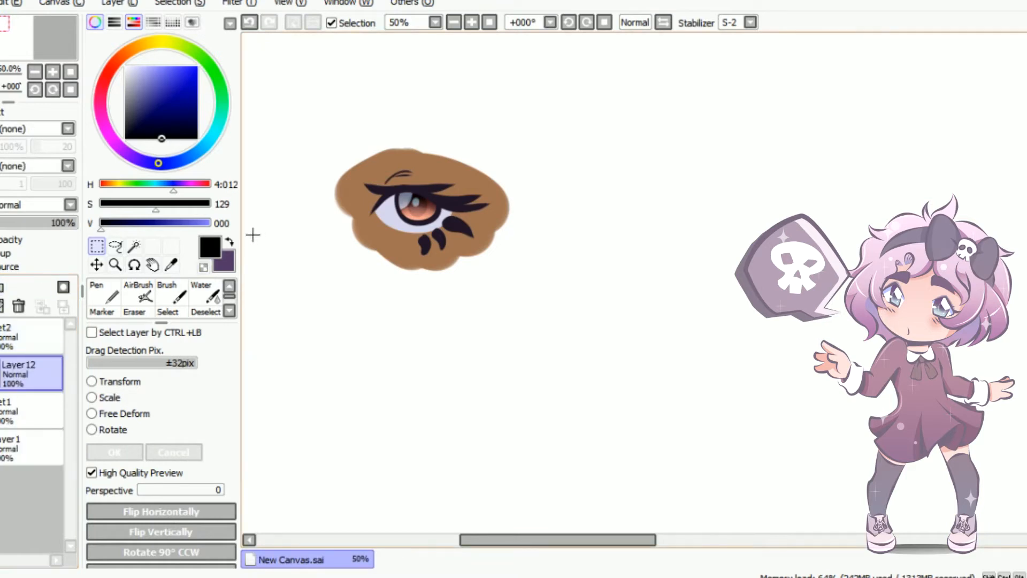
Roughly paint the second eye's thick upper lash line and outer corner in purple with the Brush at size 30
left_click(230, 242)
left_click(172, 292)
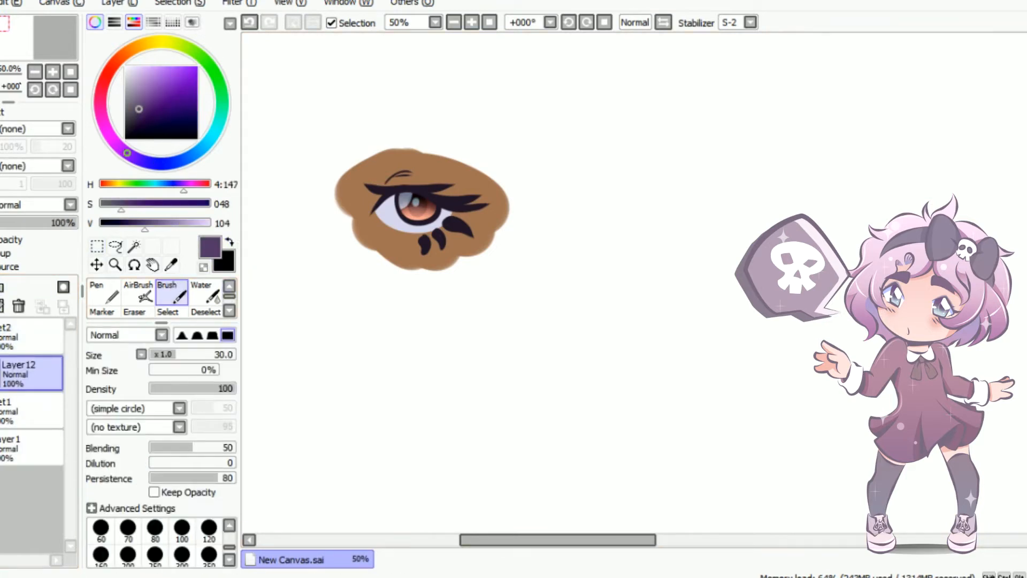
scroll(726, 216, "up", 4)
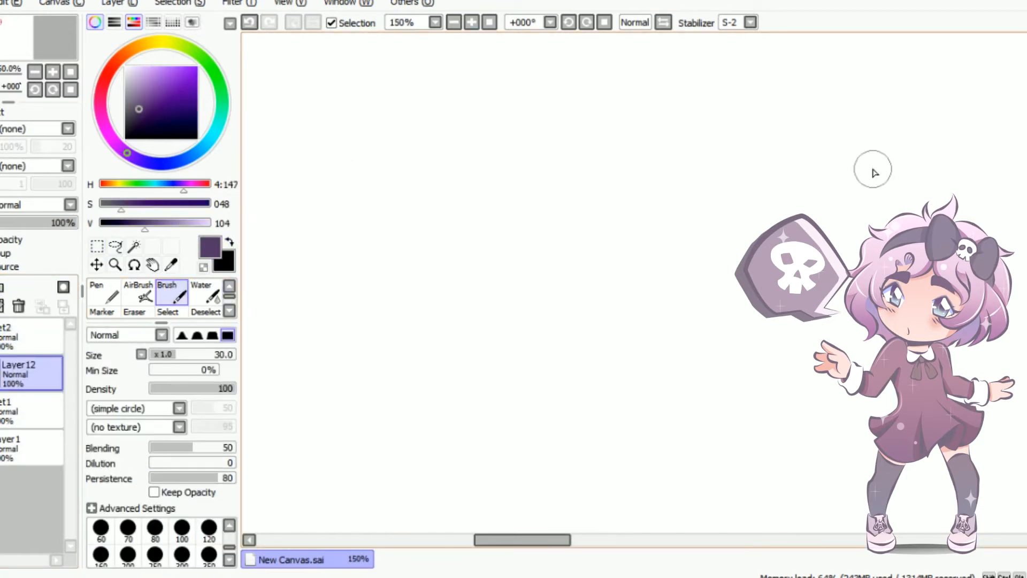
mouse_move(436, 223)
left_mouse_down()
mouse_move(548, 152)
mouse_move(633, 137)
mouse_move(435, 230)
mouse_move(649, 162)
mouse_move(535, 166)
mouse_move(633, 149)
mouse_move(593, 125)
mouse_move(747, 201)
mouse_move(618, 140)
mouse_move(747, 210)
mouse_move(644, 174)
mouse_move(753, 215)
mouse_move(740, 201)
mouse_move(732, 268)
mouse_move(752, 220)
left_mouse_up()
mouse_move(597, 176)
left_mouse_down()
mouse_move(446, 225)
mouse_move(579, 191)
mouse_move(693, 222)
left_mouse_up()
left_click(249, 22)
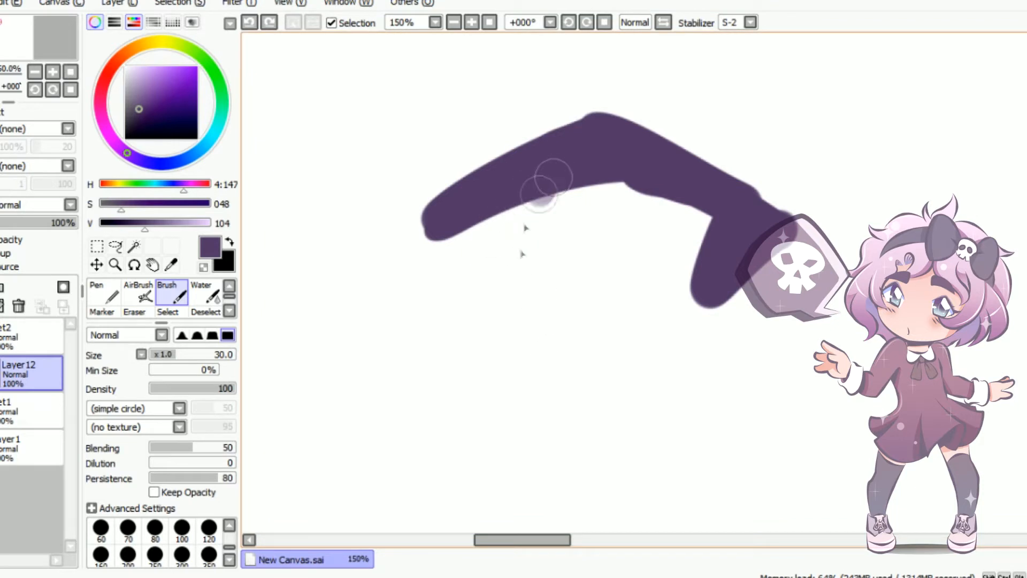
Rough in the iris outline, the lower lid line and the pointed lashes around the upper lash line
left_click_drag(549, 179, 635, 324)
mouse_move(673, 181)
left_mouse_down()
mouse_move(683, 223)
mouse_move(580, 329)
mouse_move(642, 343)
mouse_move(704, 337)
left_mouse_up()
left_click_drag(695, 173, 866, 224)
left_click_drag(630, 138, 838, 141)
left_click_drag(591, 123, 679, 97)
left_click_drag(558, 132, 387, 168)
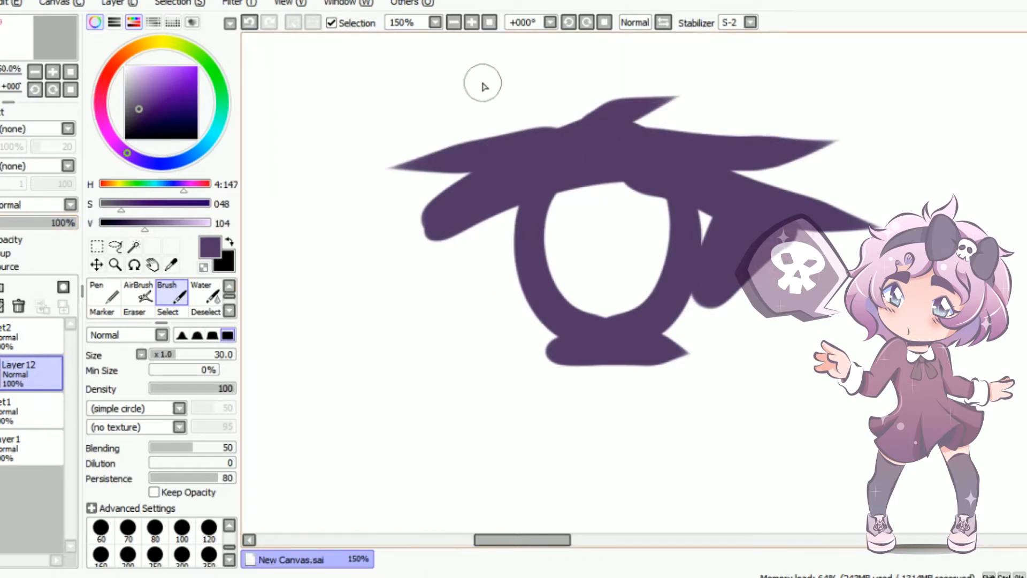
Fade the rough eye sketch by lowering its layer's opacity to 34%
scroll(482, 84, "down", 3)
left_click_drag(628, 539, 582, 541)
scroll(906, 172, "up", 3)
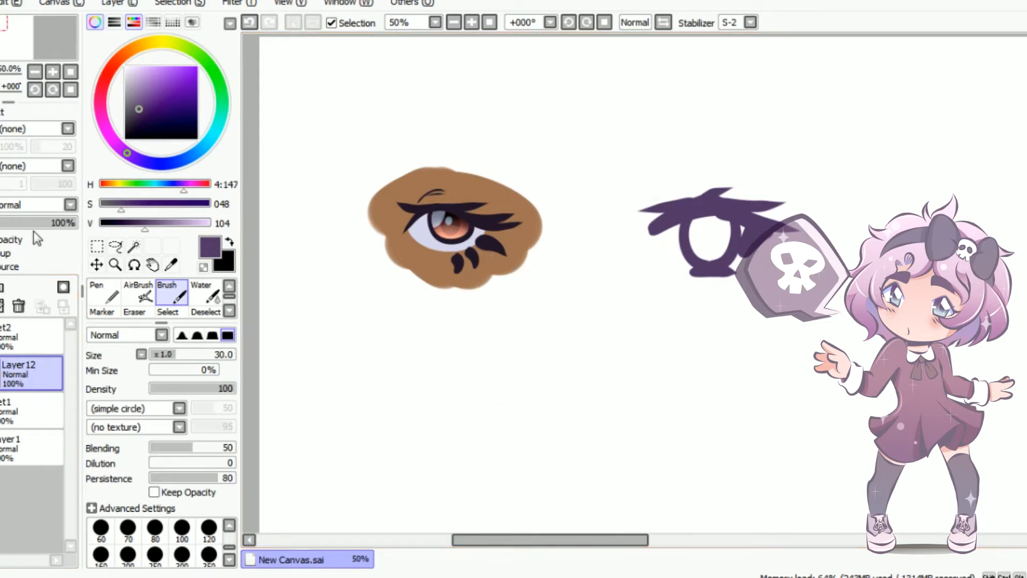
left_click(21, 223)
Add a layer above the sketch and paint the inner corner of the upper lash line with the Brush at size 16
scroll(782, 217, "up", 2)
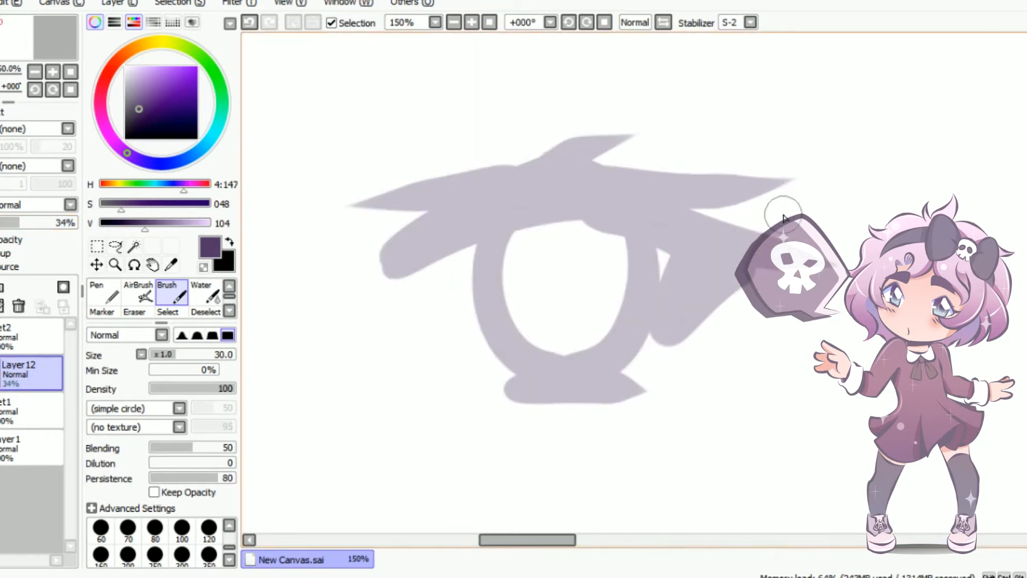
key("bracketleft")
key("bracketleft")
key("bracketleft")
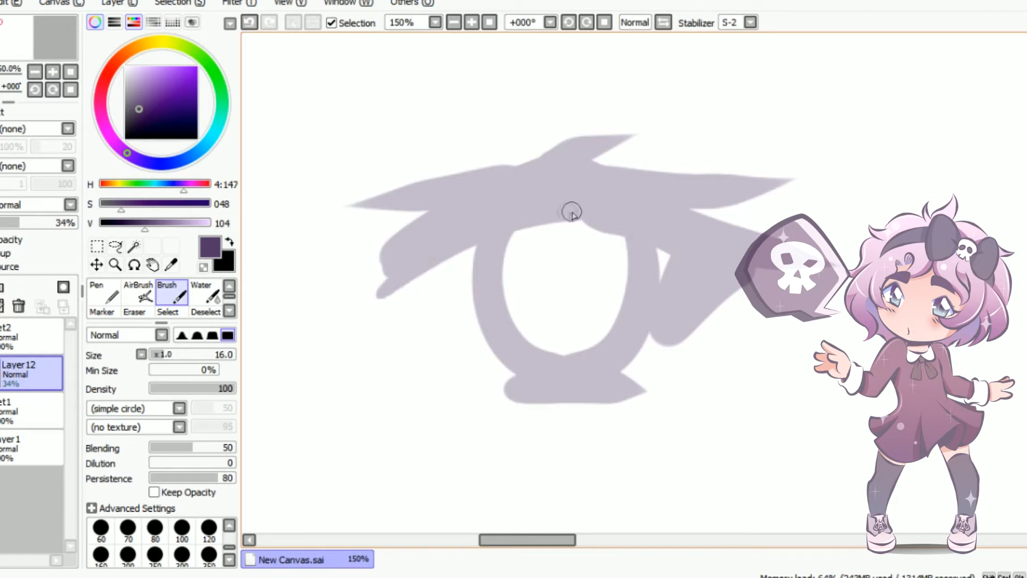
key("ctrl+shift+n")
left_click_drag(369, 304, 535, 211)
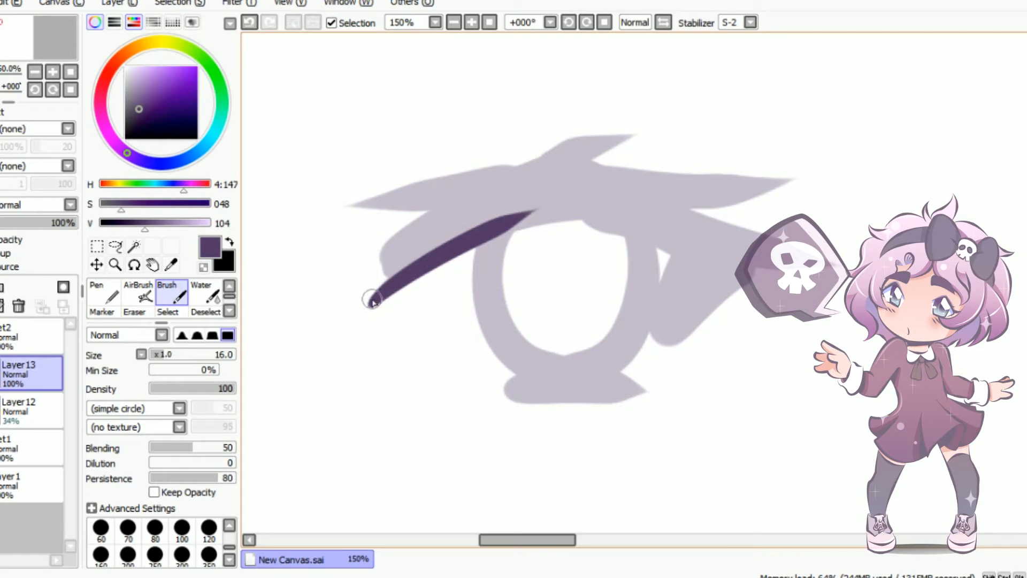
left_click_drag(372, 301, 498, 198)
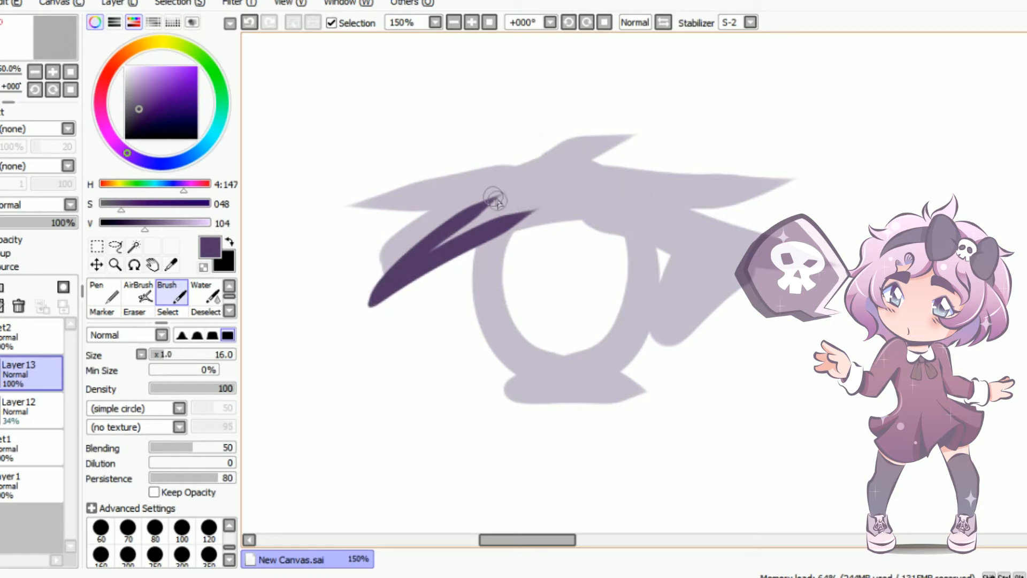
mouse_move(390, 287)
left_mouse_down()
mouse_move(419, 253)
mouse_move(537, 202)
left_mouse_up()
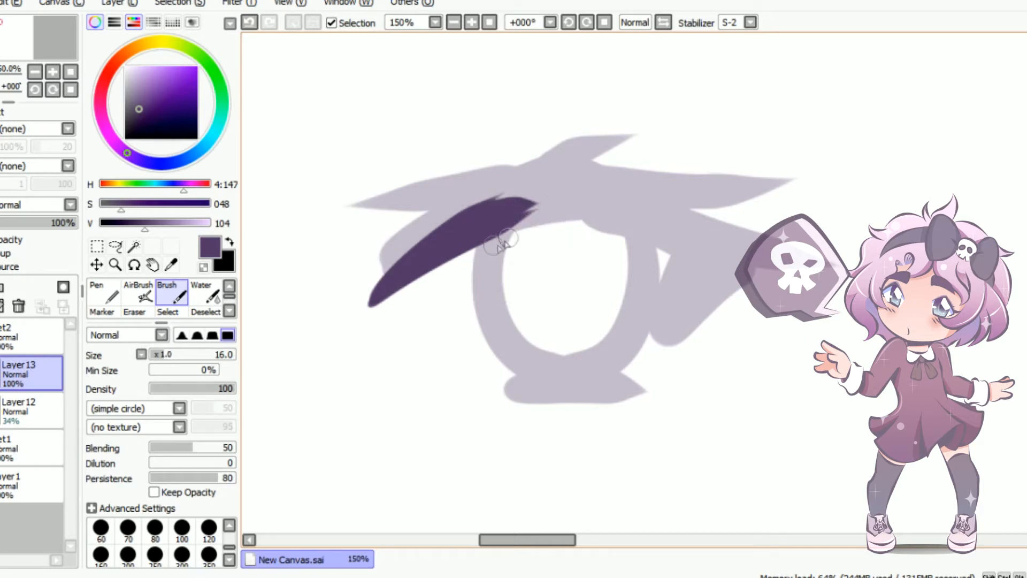
Extend the lower edge of the upper lash line in an arc over the iris towards the outer corner
left_click_drag(508, 227, 620, 215)
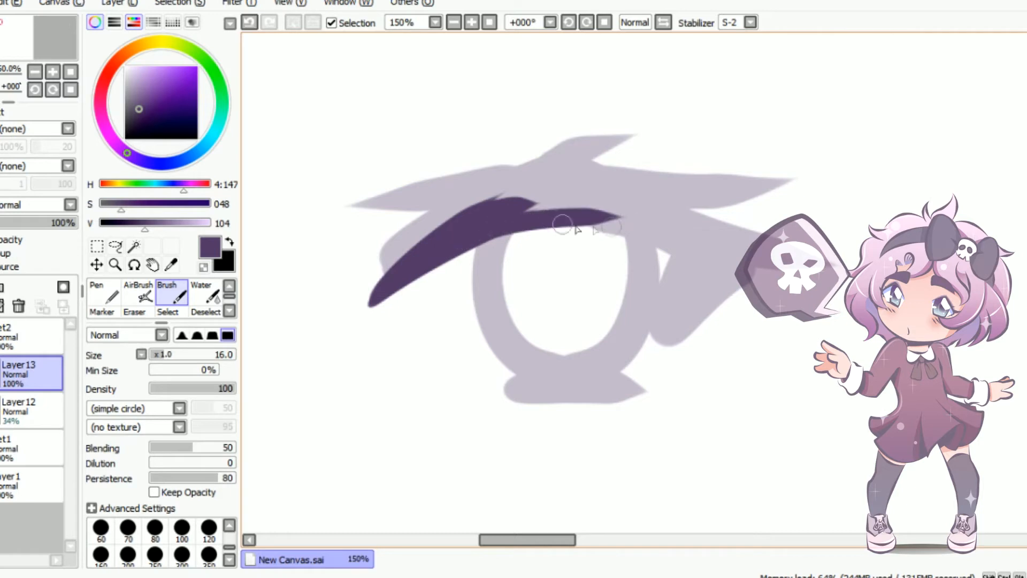
mouse_move(482, 225)
left_mouse_down()
mouse_move(630, 229)
mouse_move(681, 246)
left_mouse_up()
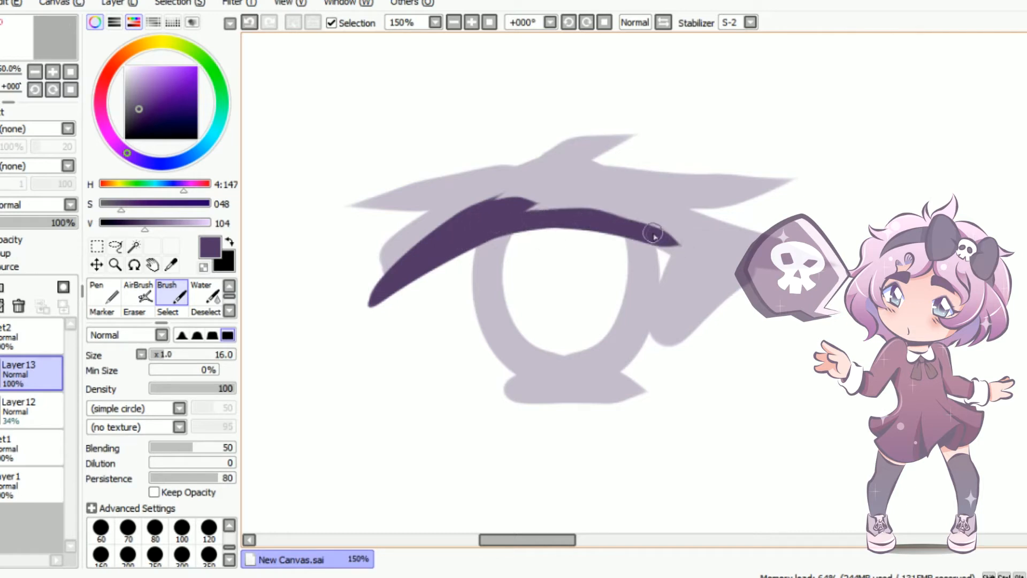
mouse_move(486, 211)
left_mouse_down()
mouse_move(528, 194)
mouse_move(591, 196)
left_mouse_up()
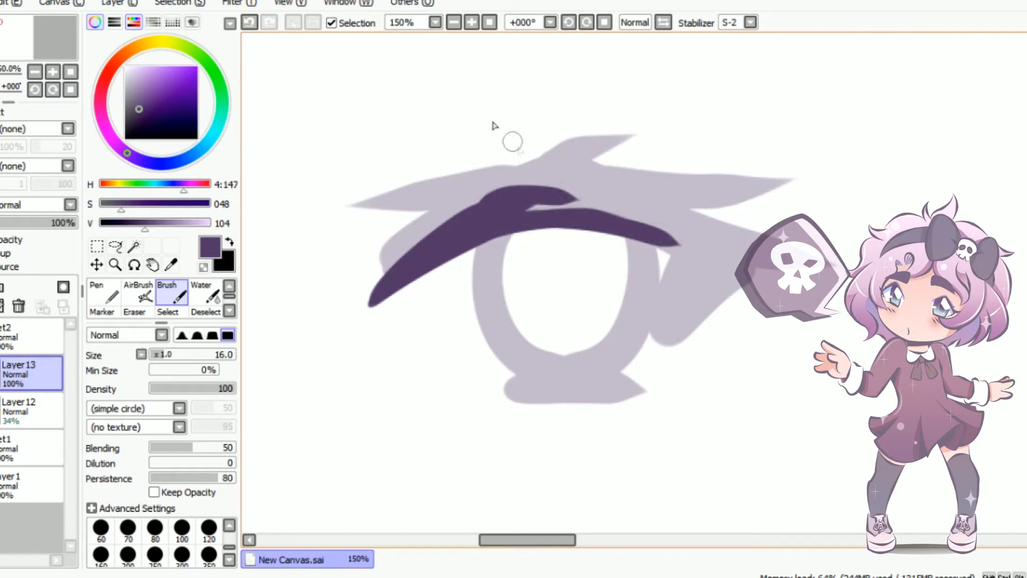
left_click(249, 23)
Outline the pointed outer-corner lash below the lash line and fill it with purple
mouse_move(601, 226)
left_mouse_down()
mouse_move(710, 276)
mouse_move(673, 300)
mouse_move(666, 339)
mouse_move(731, 267)
left_mouse_up()
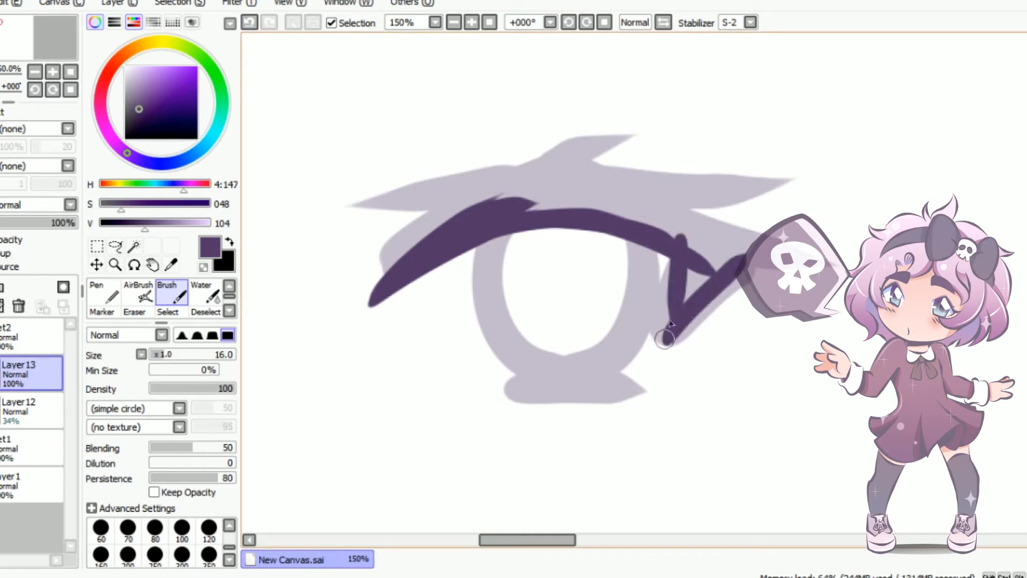
left_click(250, 22)
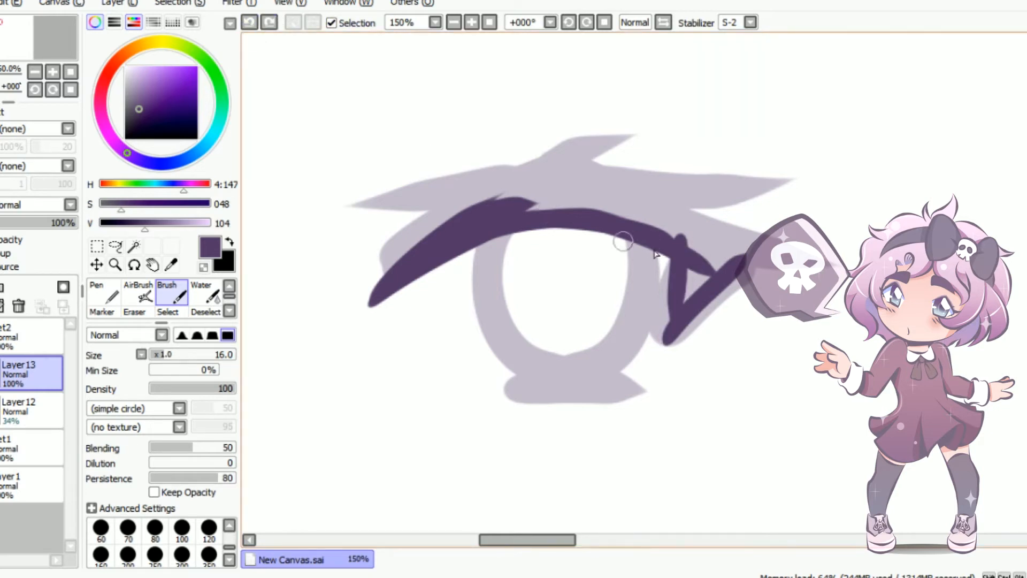
mouse_move(668, 339)
left_mouse_down()
mouse_move(696, 220)
mouse_move(699, 278)
mouse_move(668, 338)
mouse_move(691, 226)
mouse_move(690, 276)
mouse_move(685, 269)
mouse_move(698, 263)
mouse_move(710, 284)
left_mouse_up()
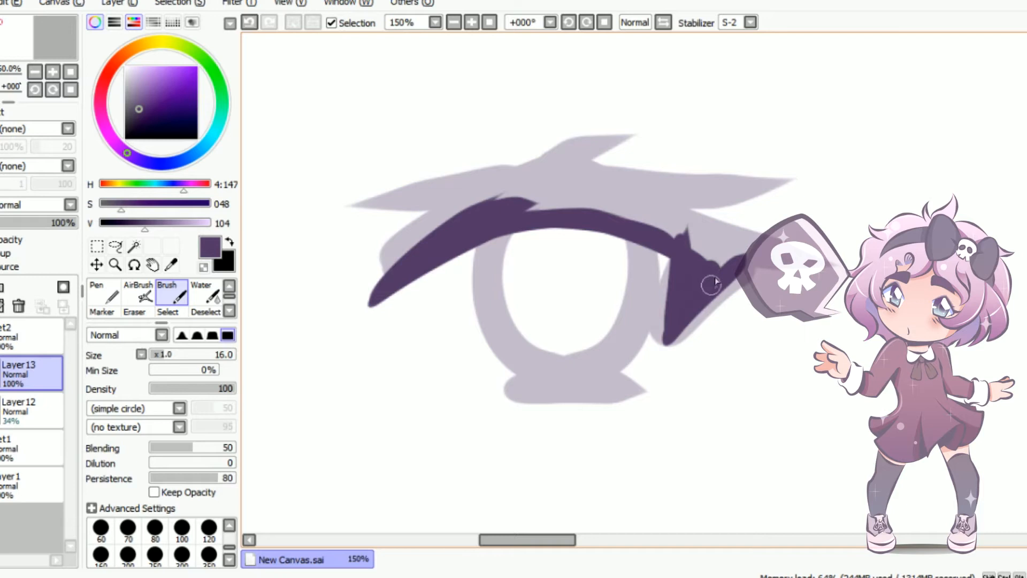
Mirror the view to paint the curved upper edge of the lash line, and restore the normal view
left_click(662, 24)
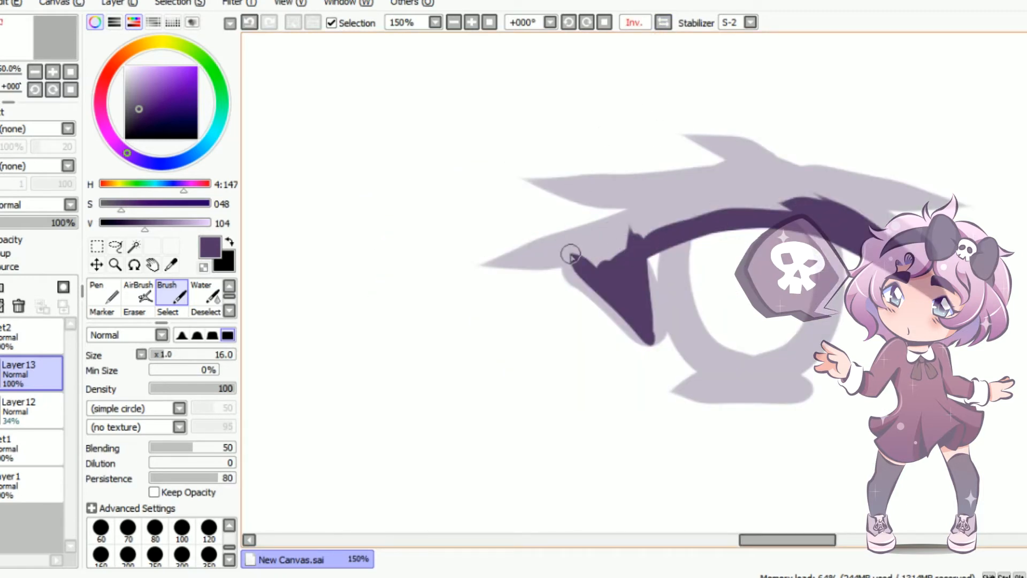
left_click_drag(571, 255, 607, 291)
left_click(249, 23)
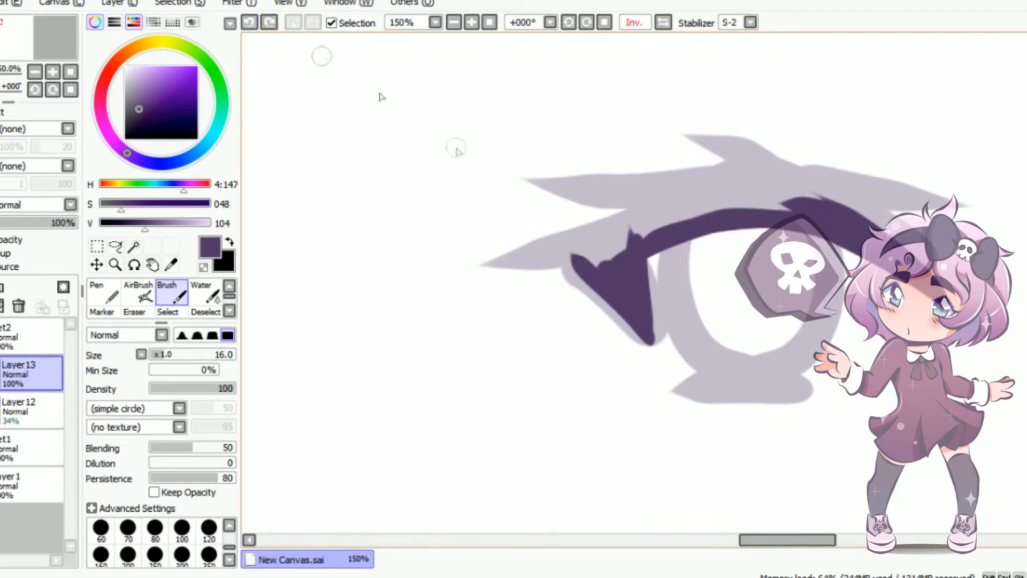
mouse_move(562, 248)
left_mouse_down()
mouse_move(722, 188)
mouse_move(823, 202)
left_mouse_up()
left_click(663, 23)
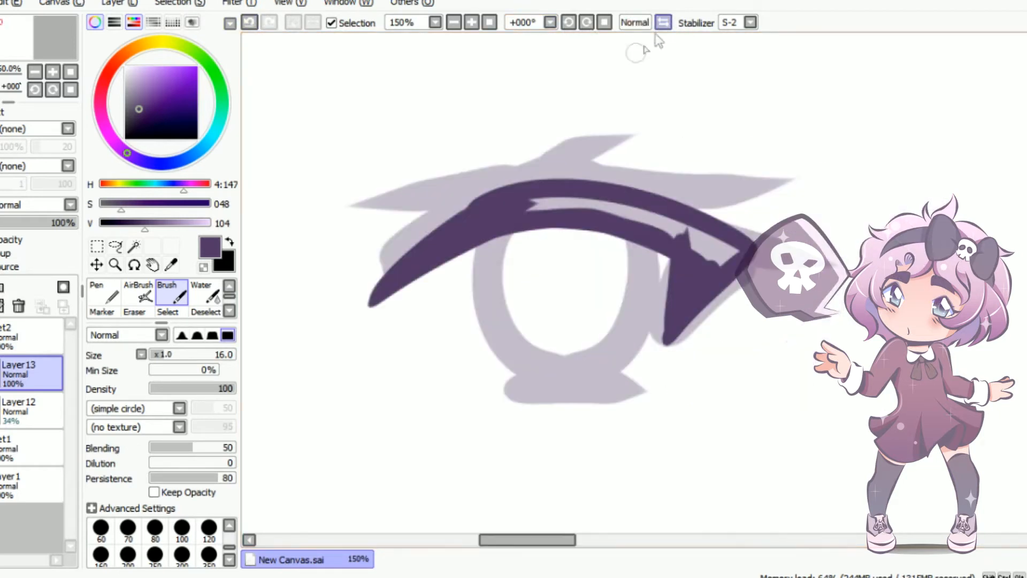
Thicken the inner end of the upper lash line and fill the gap between its two edges with purple
left_click_drag(373, 297, 505, 200)
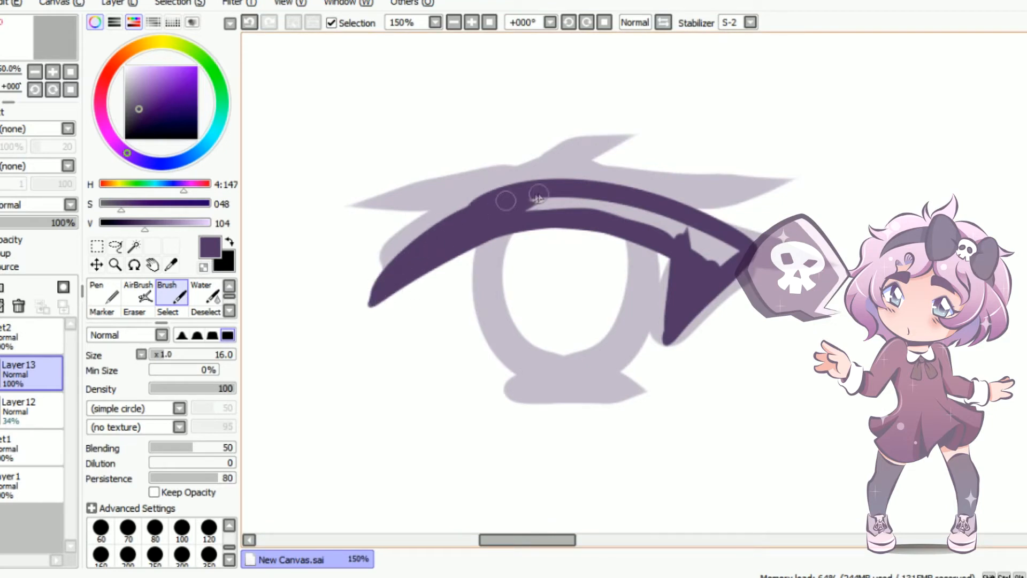
left_click_drag(491, 191, 447, 227)
mouse_move(516, 207)
left_mouse_down()
mouse_move(660, 221)
mouse_move(695, 241)
mouse_move(735, 239)
mouse_move(725, 264)
mouse_move(699, 247)
left_mouse_up()
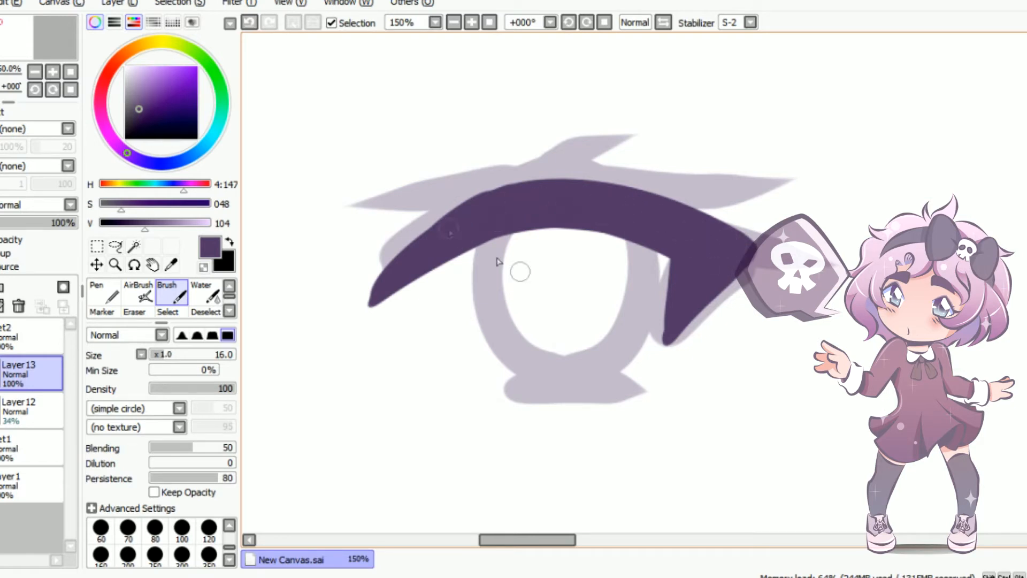
Draw the U-shaped iris outline beneath the upper lash line and a short tapered lower lid line under it
mouse_move(488, 252)
left_mouse_down()
mouse_move(602, 337)
mouse_move(617, 235)
left_mouse_up()
key("ctrl+z")
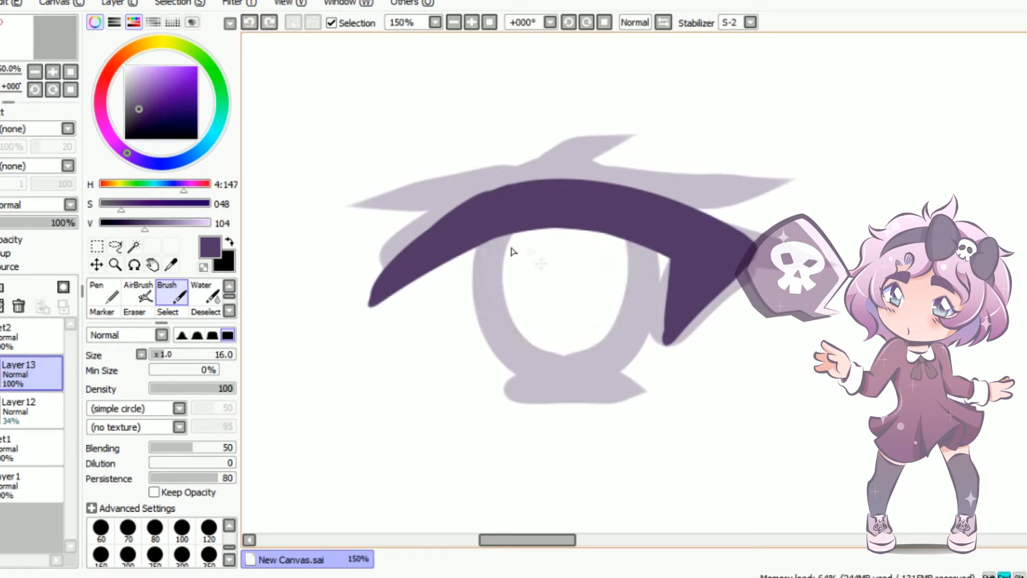
left_click_drag(512, 215, 629, 253)
key("ctrl+z")
mouse_move(510, 213)
left_mouse_down()
mouse_move(485, 310)
mouse_move(590, 226)
left_mouse_up()
left_click_drag(497, 380, 668, 383)
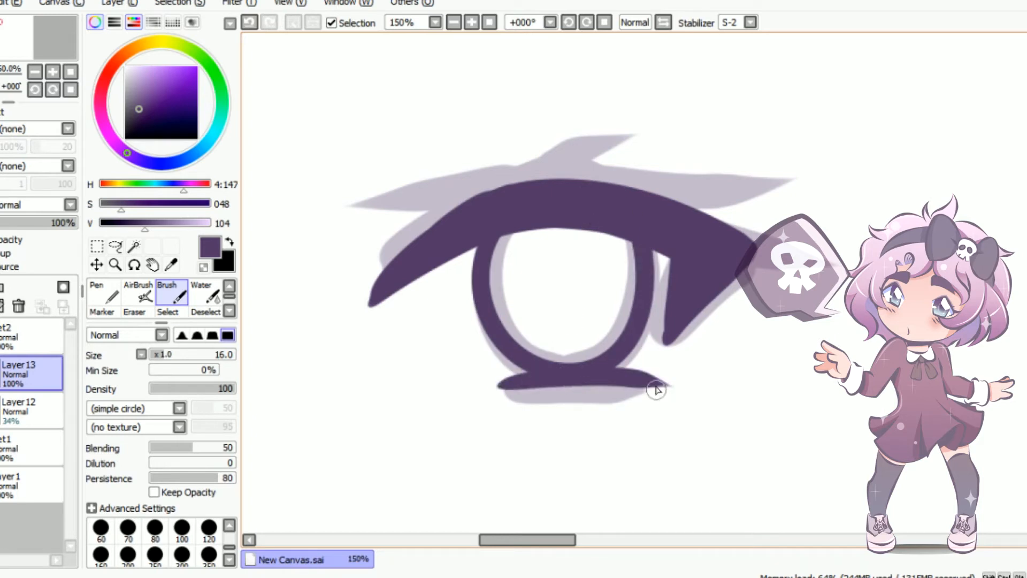
Enlarge the Brush to size 40 and paint a tapered wing extending outward from the upper lash line's outer corner
key("bracketright")
key("bracketright")
key("bracketright")
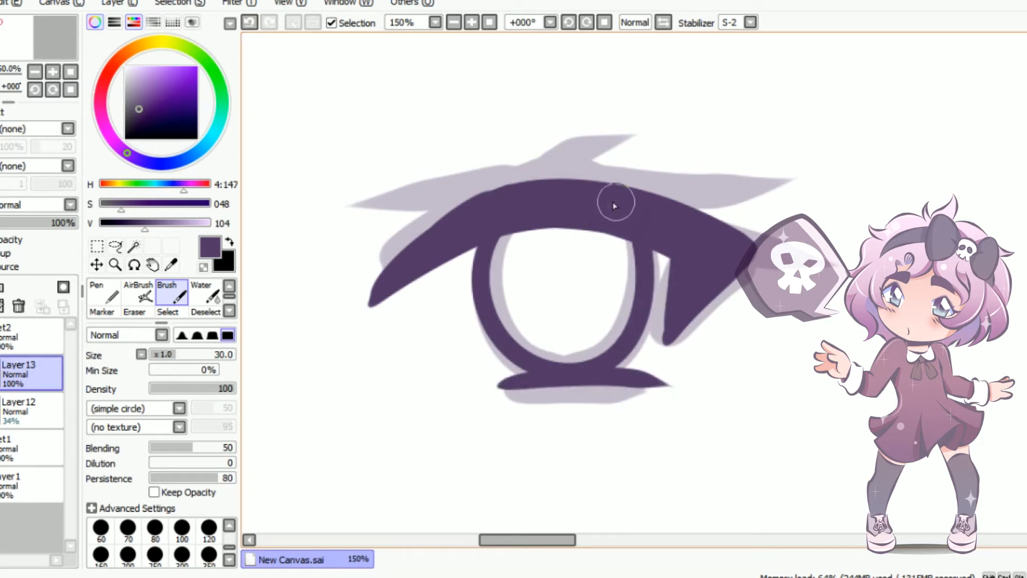
left_click_drag(648, 209, 845, 256)
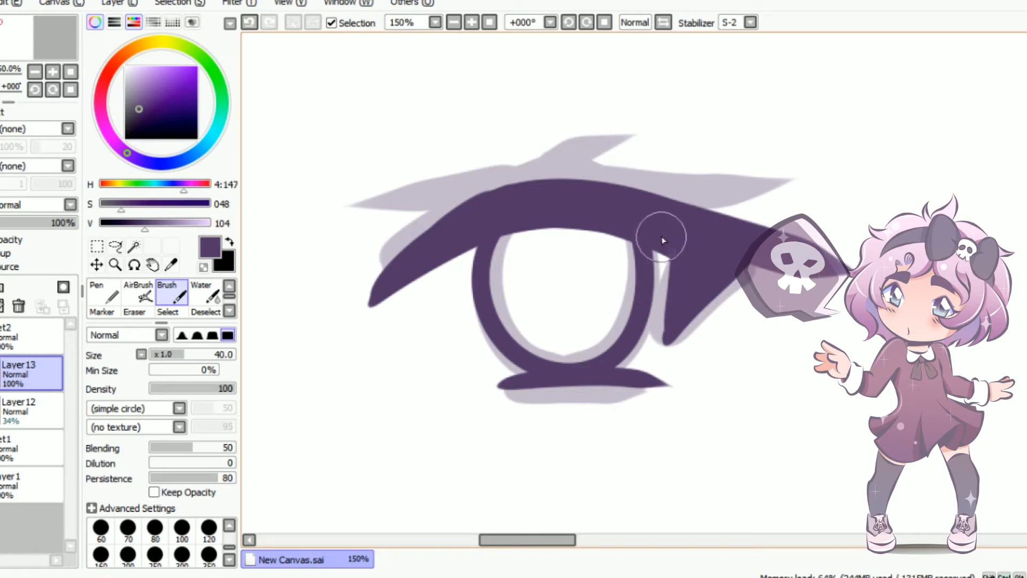
key("ctrl+z")
left_click_drag(624, 206, 815, 267)
key("ctrl+z")
left_click_drag(643, 215, 838, 269)
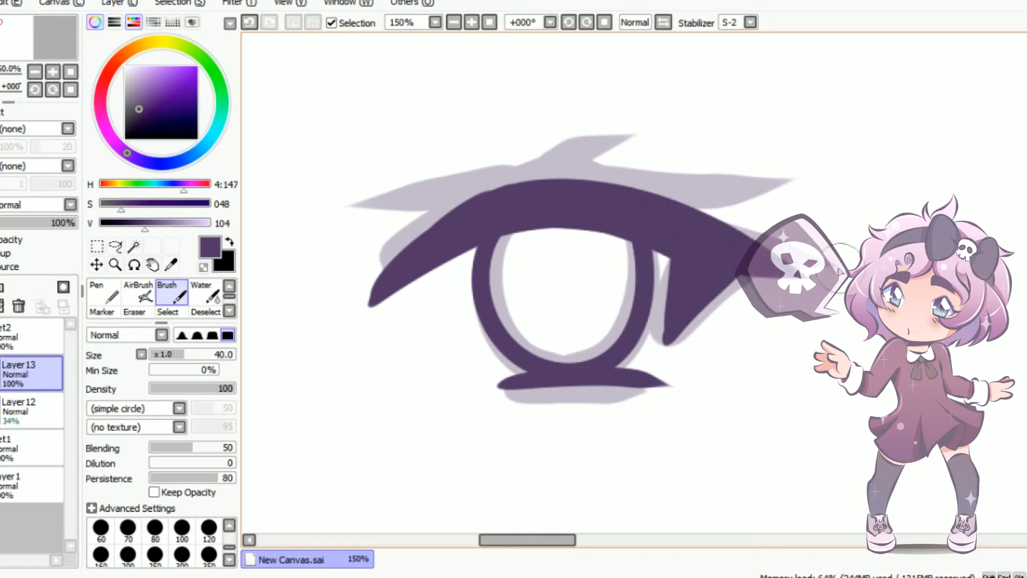
Reduce the Brush to size 30 and paint pointed lash spikes along the upper lash line's outer half and inner corner
left_click_drag(592, 201, 796, 222)
key("ctrl+z")
key("bracketleft")
key("bracketleft")
mouse_move(578, 199)
left_mouse_down()
mouse_move(727, 215)
mouse_move(802, 211)
left_mouse_up()
key("ctrl+z")
left_click_drag(643, 206, 746, 181)
left_click_drag(492, 184, 699, 142)
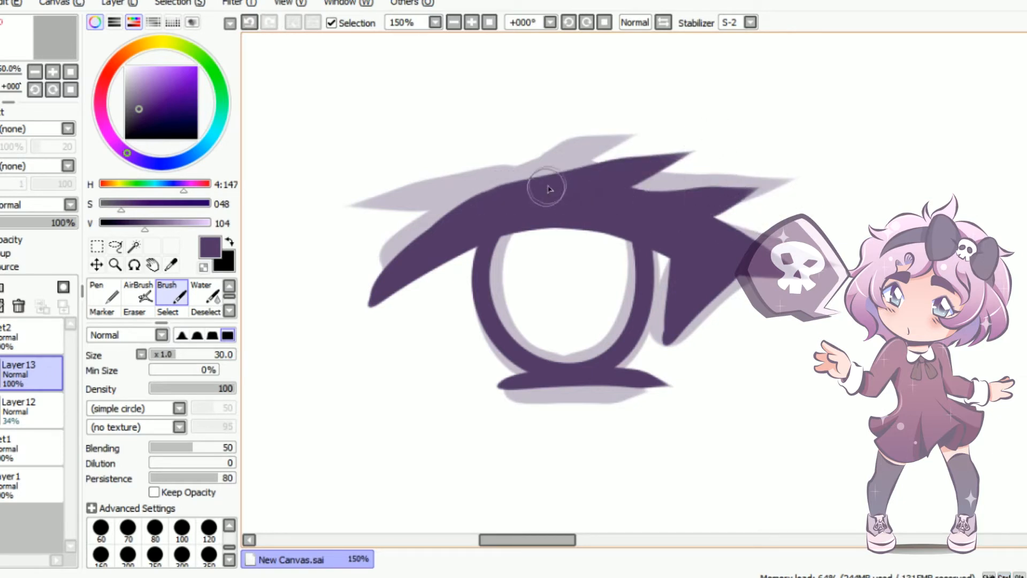
mouse_move(546, 188)
left_mouse_down()
mouse_move(487, 202)
mouse_move(377, 187)
left_mouse_up()
Replace the faded sketch layer with a blank layer and paint a large tan skin patch behind the eye with a size 160 Brush
left_click(37, 406)
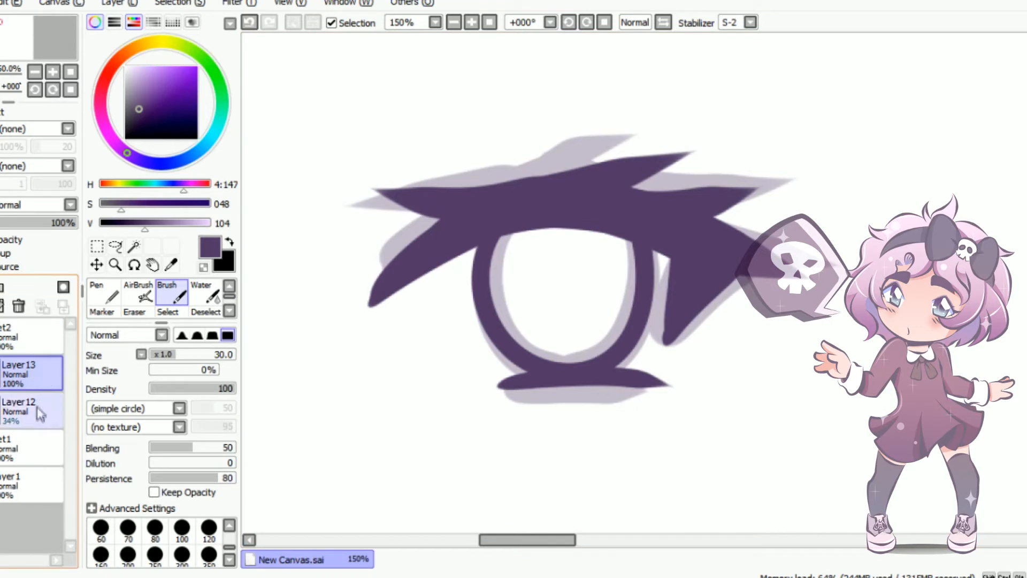
left_click(3, 288)
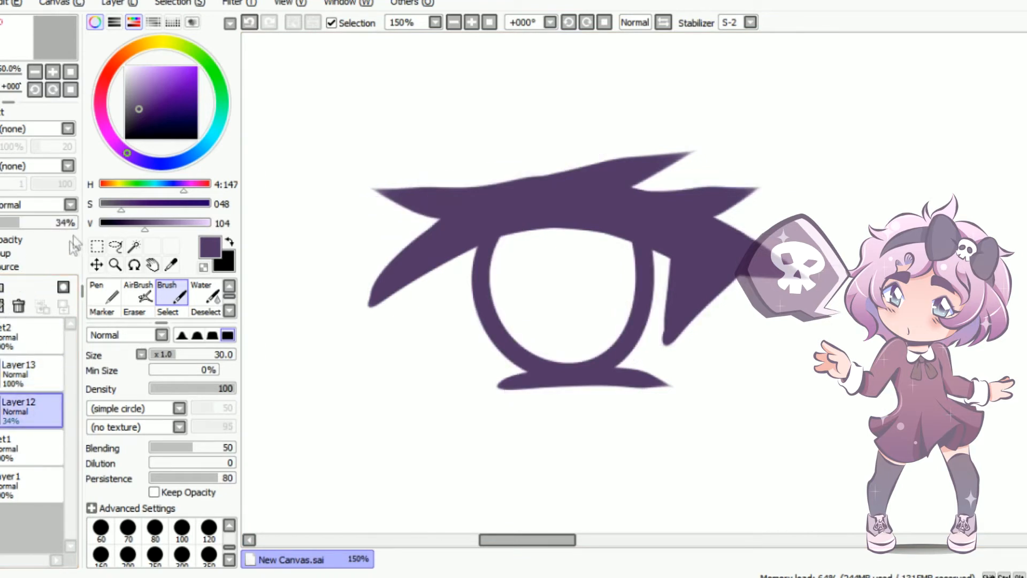
left_click(230, 242)
mouse_move(119, 57)
left_mouse_down()
mouse_move(135, 48)
mouse_move(133, 85)
mouse_move(155, 86)
mouse_move(146, 84)
left_mouse_up()
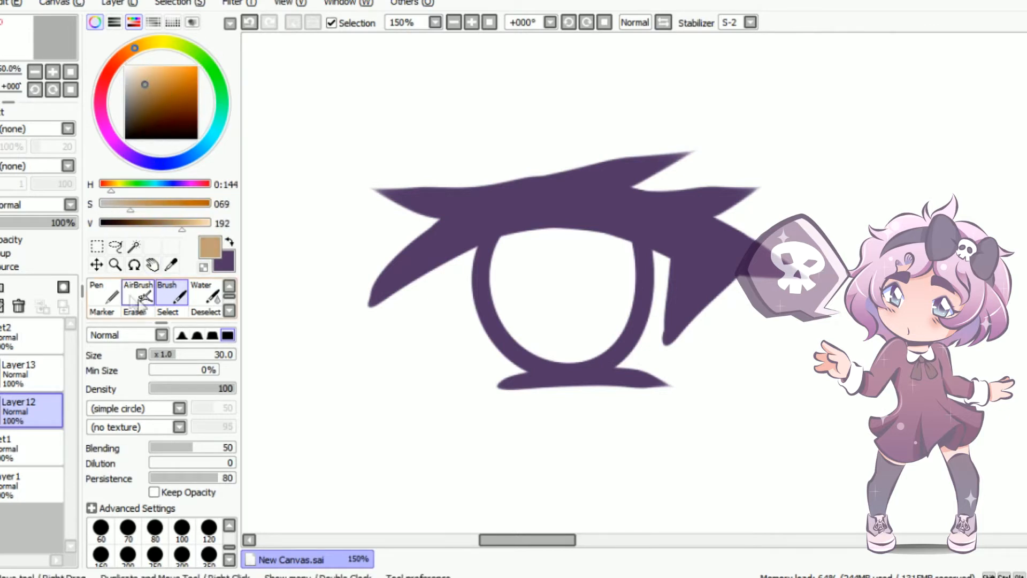
key("bracketright")
key("bracketright")
key("bracketright")
key("bracketright")
key("bracketright")
key("bracketright")
key("bracketright")
key("bracketright")
key("bracketright")
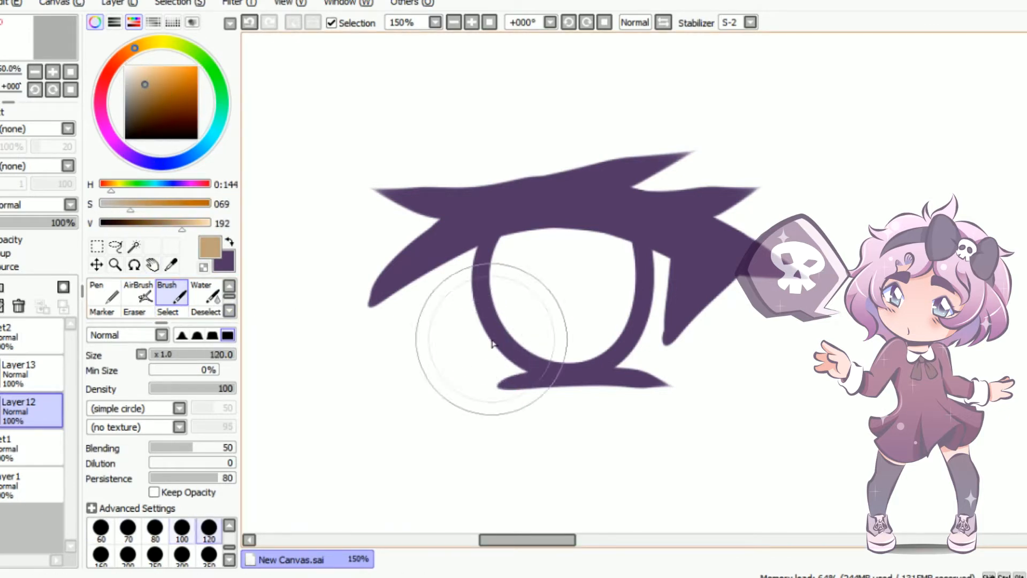
mouse_move(488, 344)
left_mouse_down()
mouse_move(541, 328)
mouse_move(512, 352)
mouse_move(745, 401)
mouse_move(504, 114)
mouse_move(372, 234)
mouse_move(284, 364)
left_mouse_up()
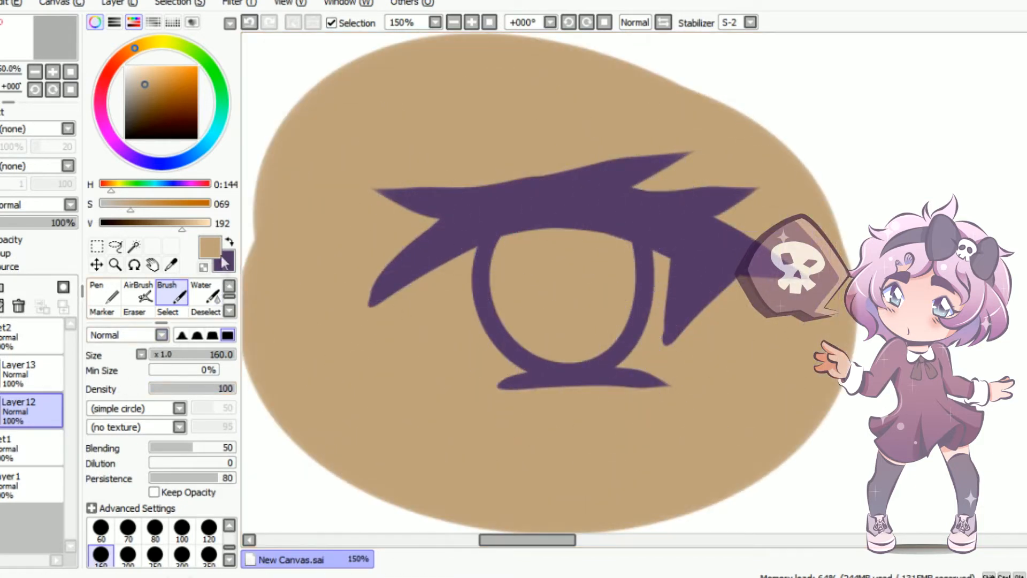
Return to purple on the line art layer and draw two thin eyelid crease strokes above the inner lash line with a size 11 Brush
left_click(228, 241)
left_click(22, 371)
left_click_drag(202, 342, 163, 352)
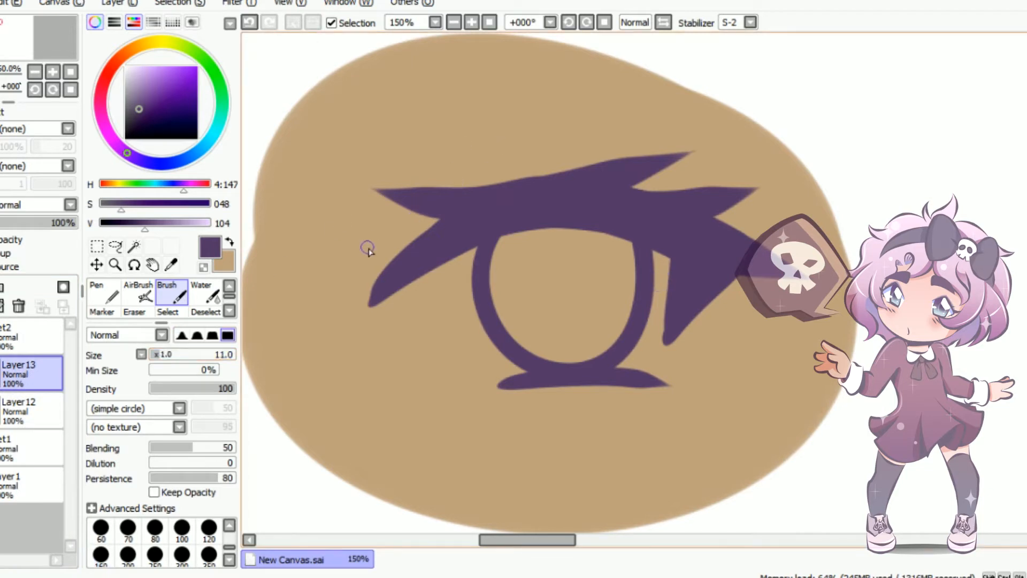
mouse_move(368, 248)
left_mouse_down()
mouse_move(391, 205)
mouse_move(536, 134)
left_mouse_up()
left_click_drag(422, 168, 467, 133)
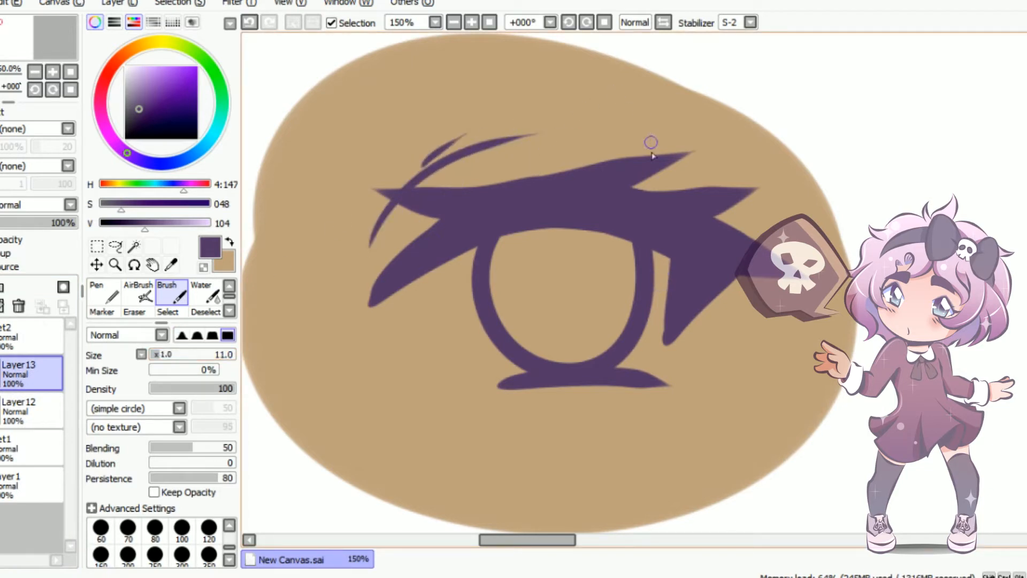
Sample the pale bluish white from the sclera of the finished brown-skinned eye as the paint colour
scroll(599, 234, "down", 2)
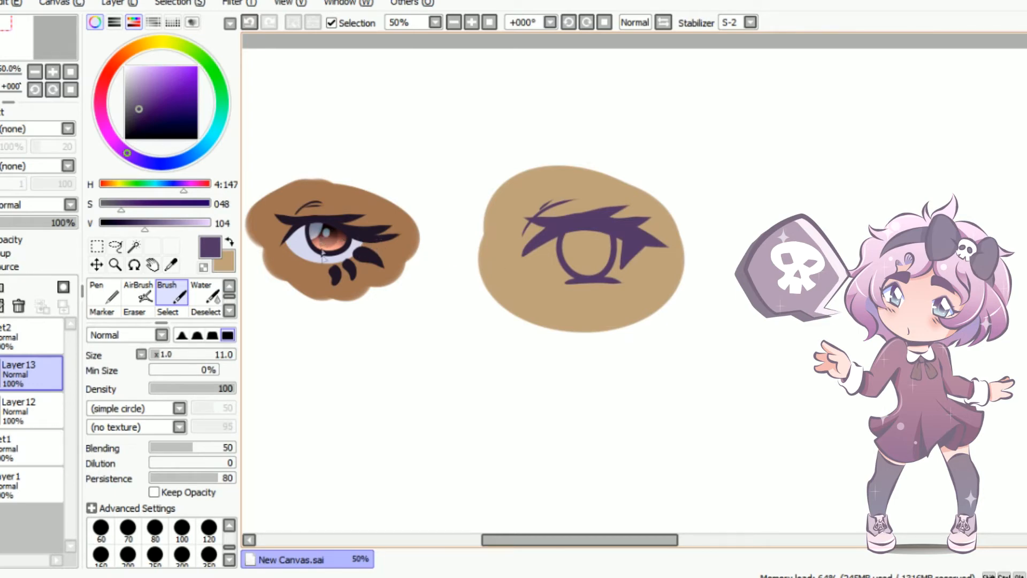
scroll(601, 221, "up", 4)
scroll(676, 307, "down", 3)
scroll(681, 307, "up", 2)
scroll(680, 307, "down", 2)
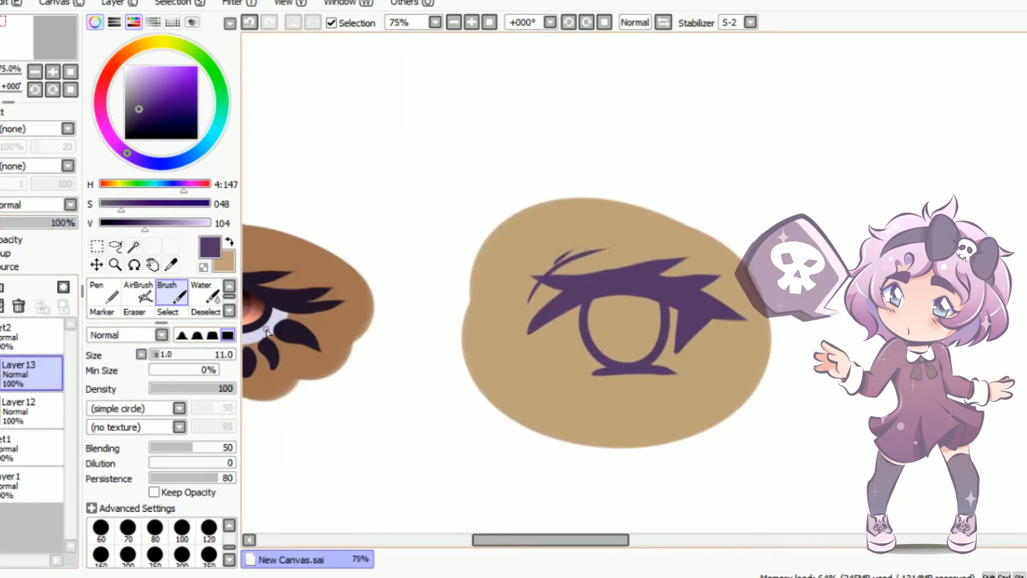
left_click(229, 241)
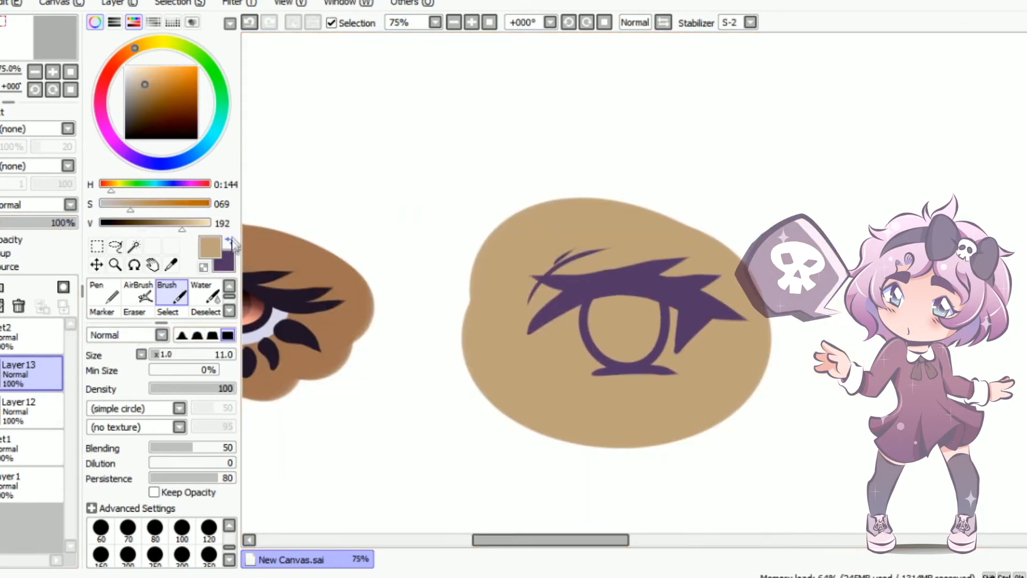
left_click(271, 330, "alt")
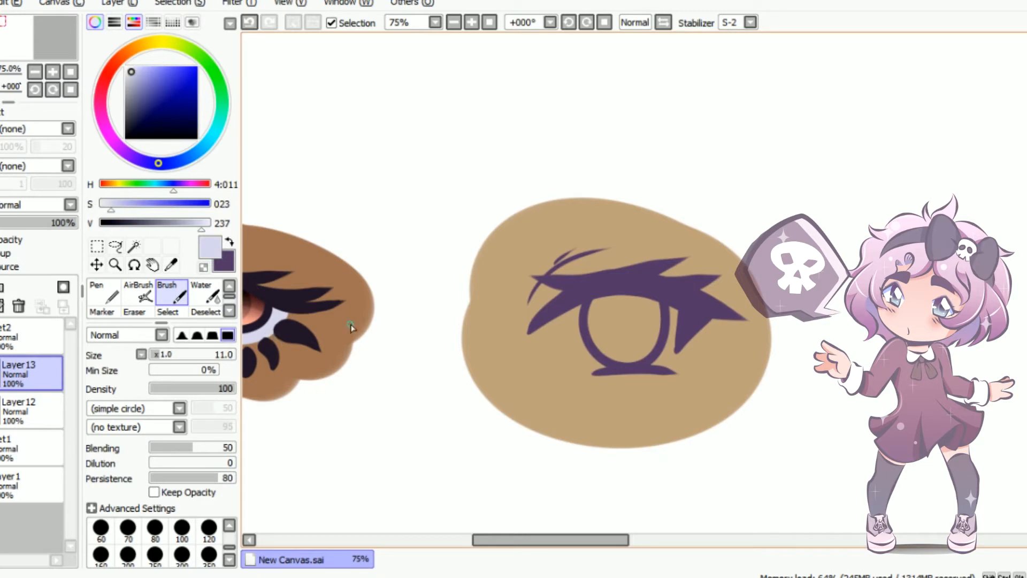
Create a new layer between the skin and line art, outline the eye white on both sides of the iris, and fill it
scroll(695, 353, "up", 2)
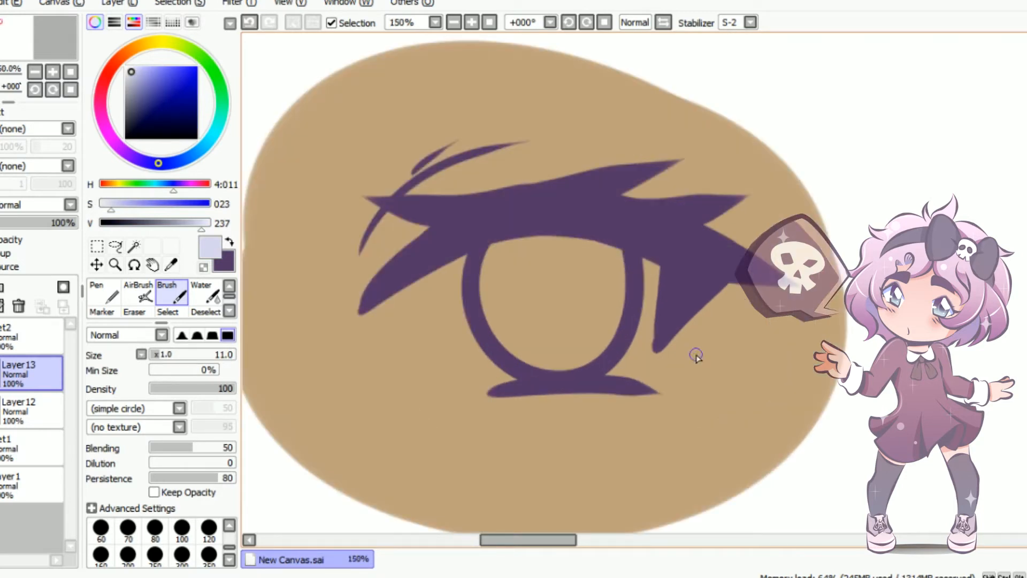
left_click(34, 405)
left_click(1, 287)
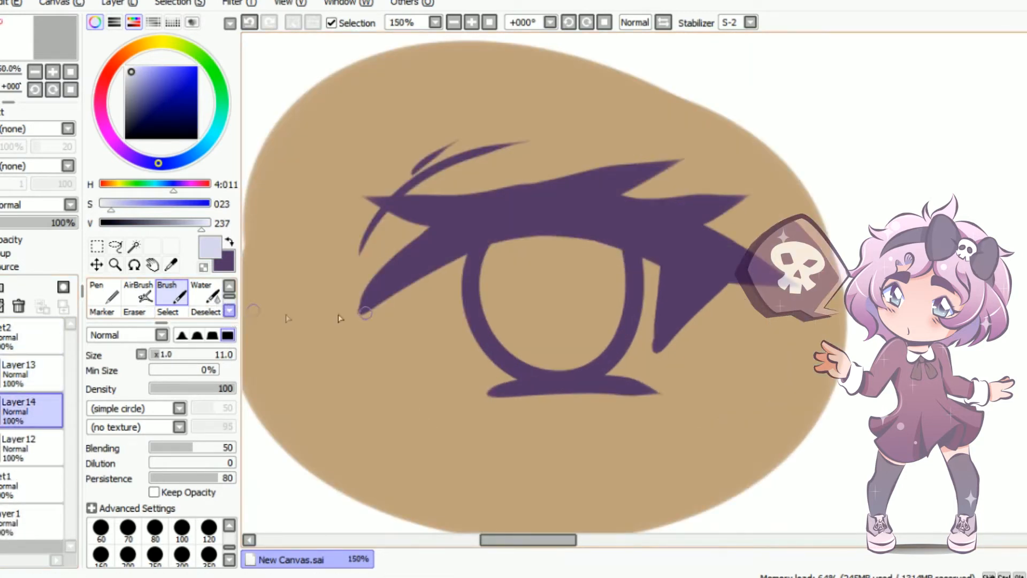
left_click_drag(530, 383, 463, 374)
left_click_drag(404, 287, 491, 391)
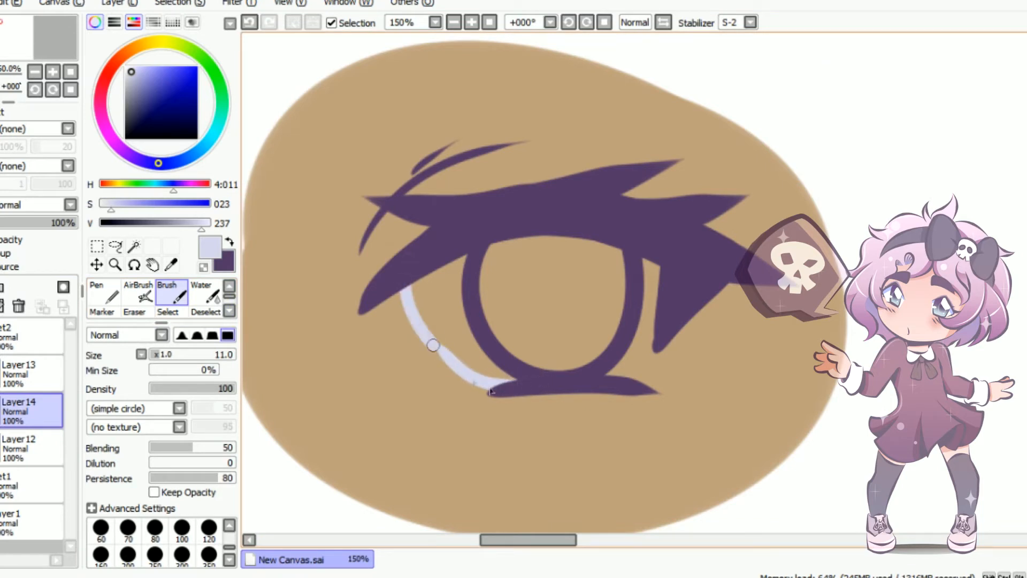
left_click_drag(656, 348, 625, 378)
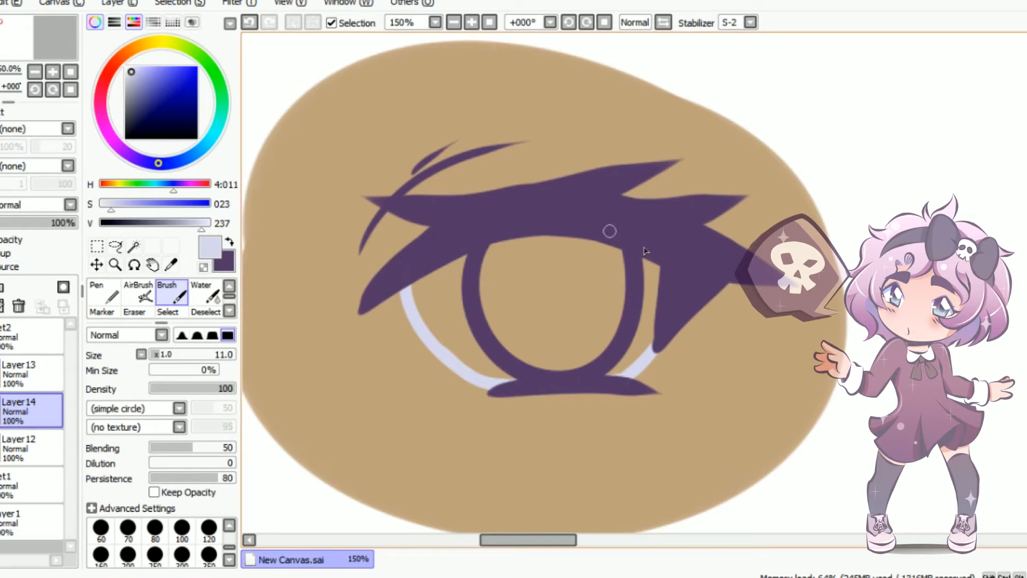
key("g")
left_click(619, 330)
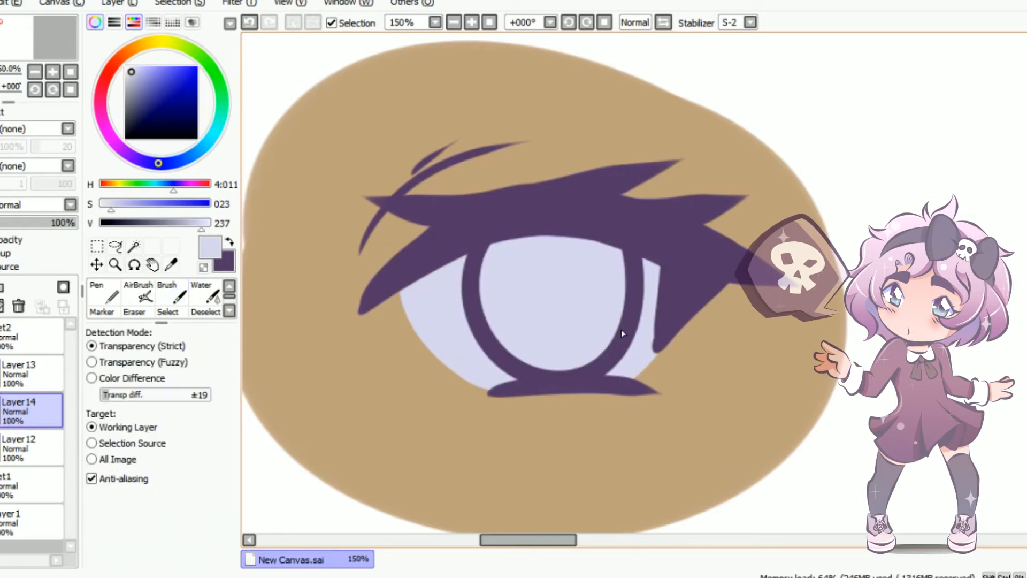
Create a new layer above the eye white, choose a muted teal, and outline and fill the iris with it
left_click(0, 287)
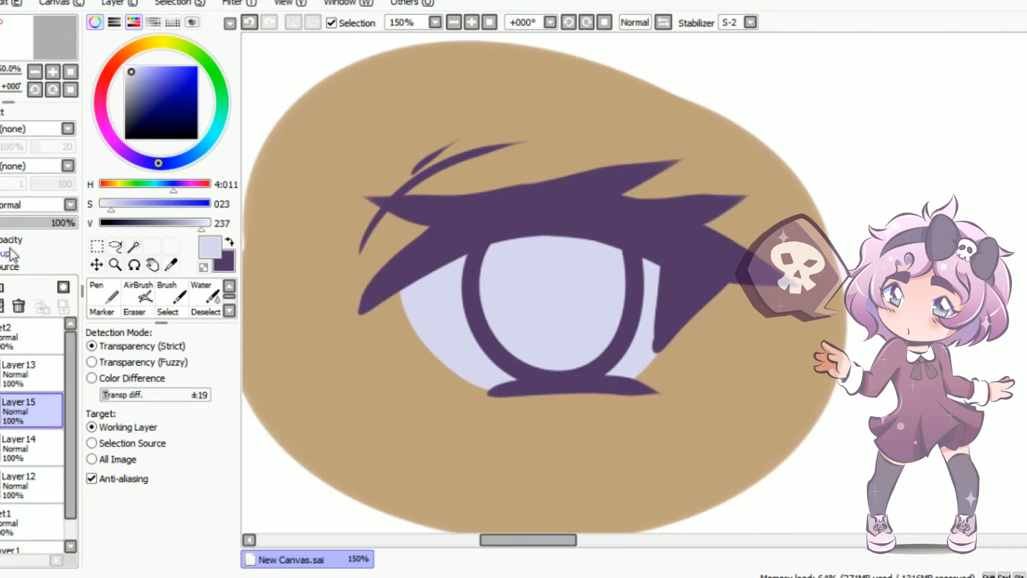
left_click(212, 149)
mouse_move(160, 85)
left_mouse_down()
mouse_move(145, 90)
mouse_move(153, 94)
left_mouse_up()
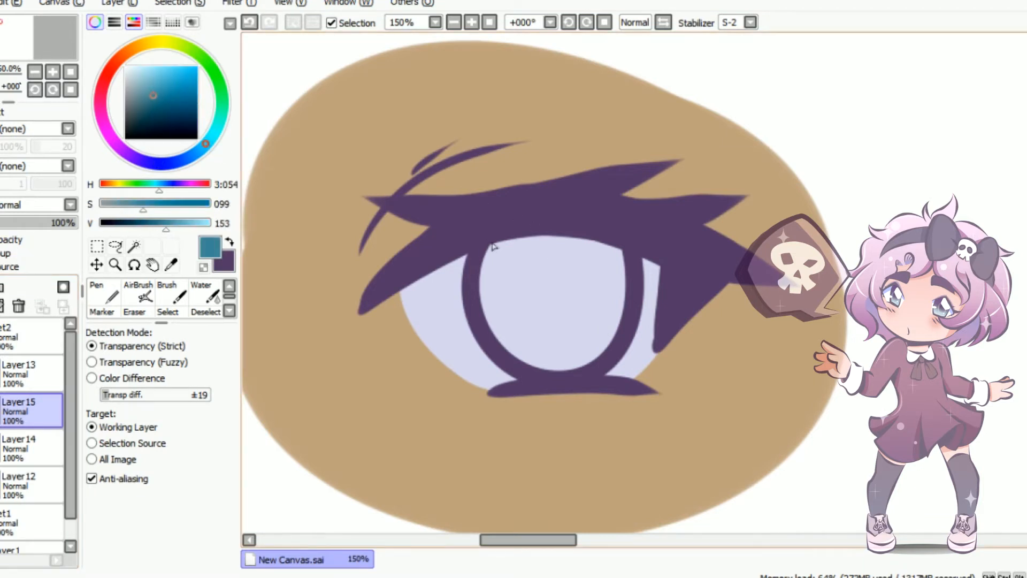
left_click(171, 295)
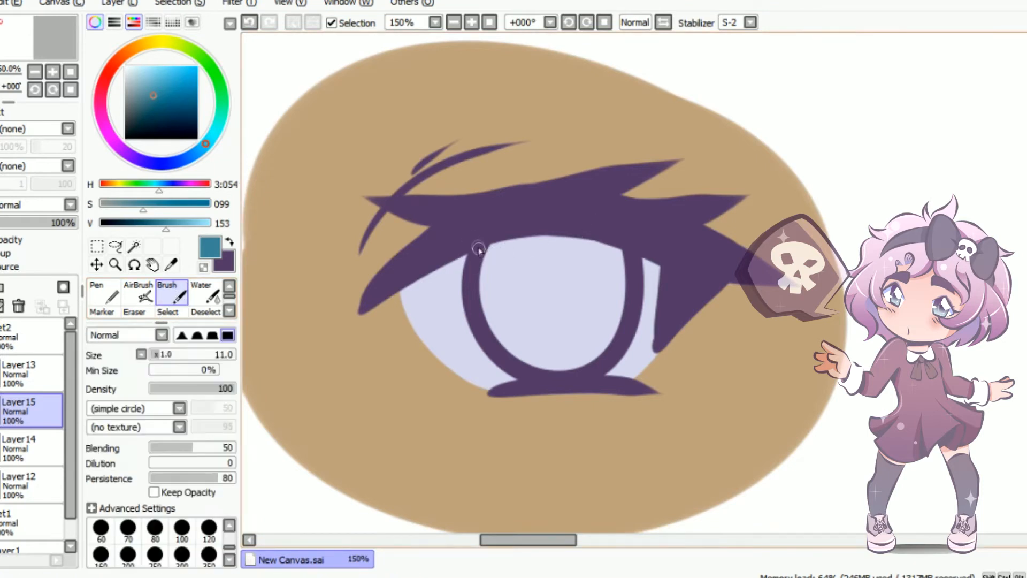
mouse_move(492, 238)
left_mouse_down()
mouse_move(483, 307)
mouse_move(516, 350)
mouse_move(581, 374)
mouse_move(626, 300)
mouse_move(620, 245)
left_mouse_up()
key("g")
left_click(559, 273)
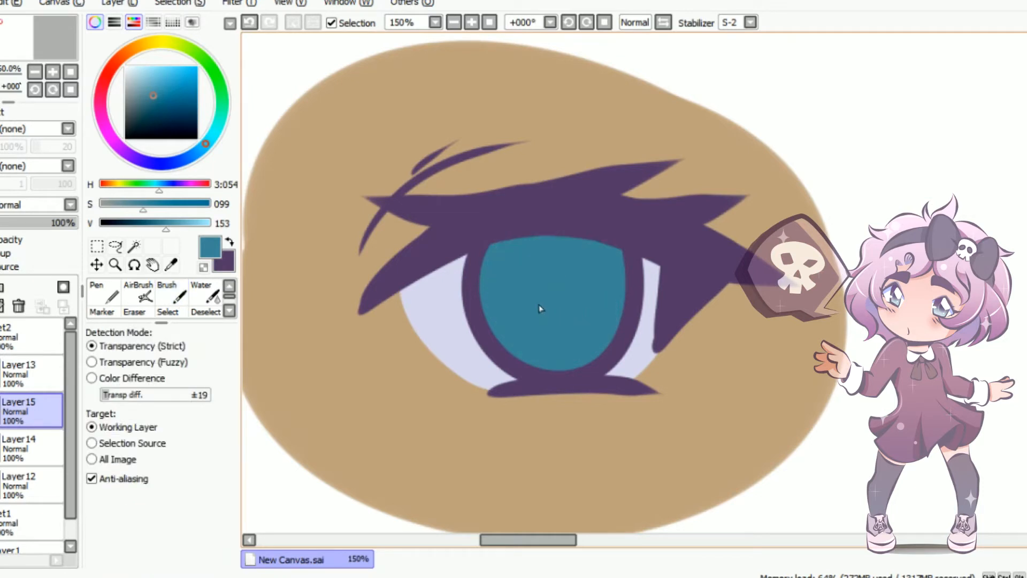
left_click(169, 304)
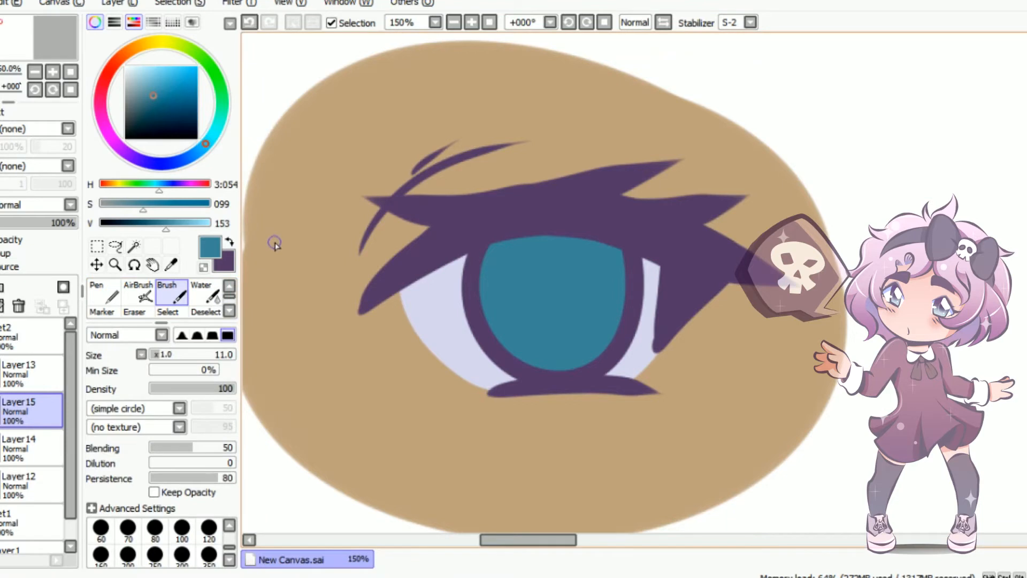
key("g")
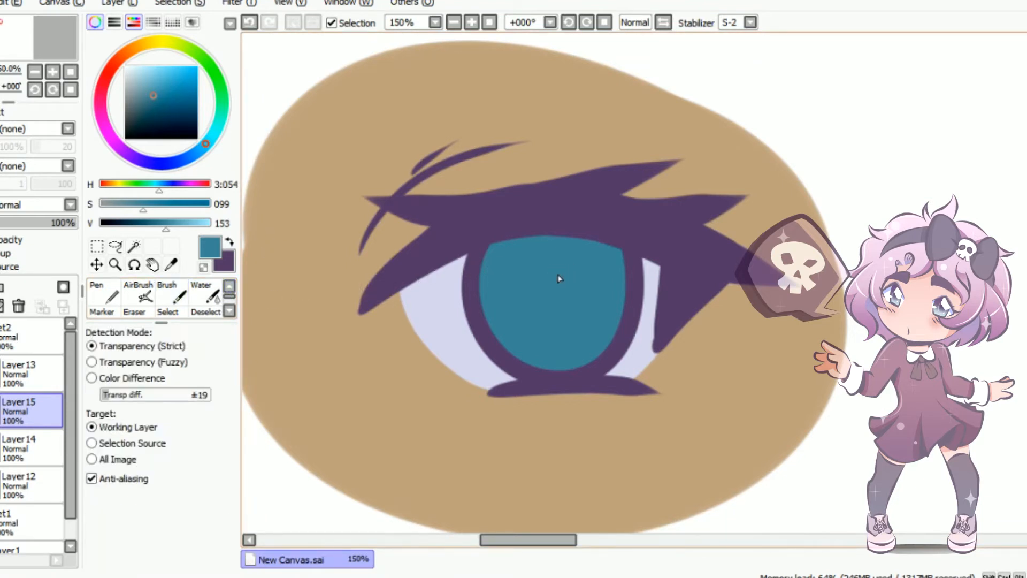
key("n")
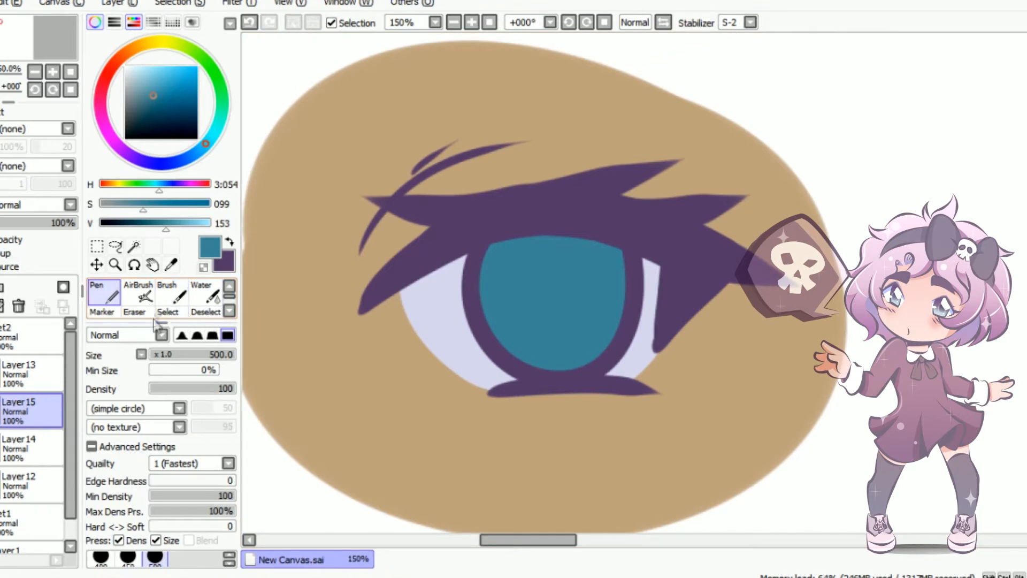
double_click(137, 311)
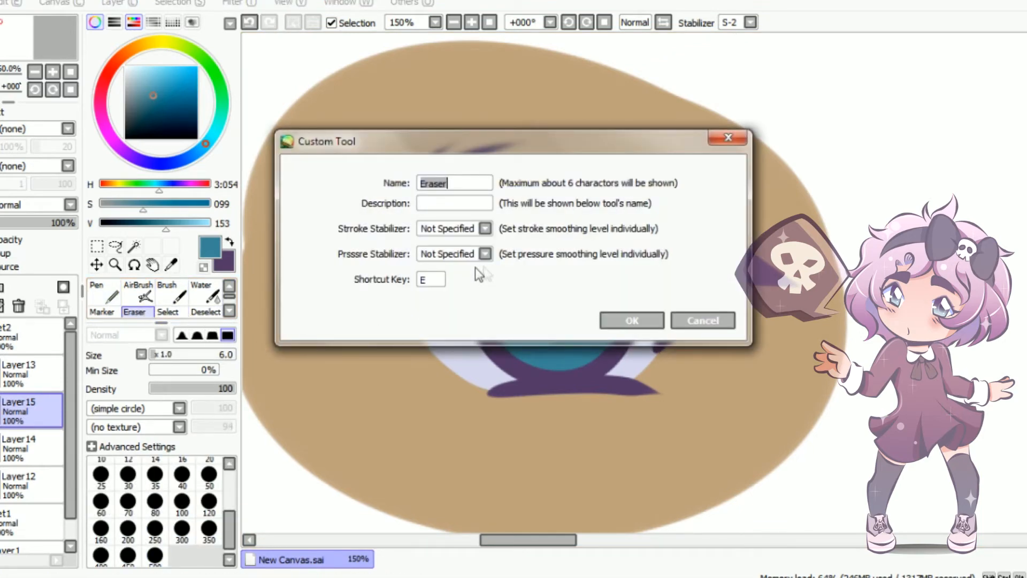
left_click(700, 320)
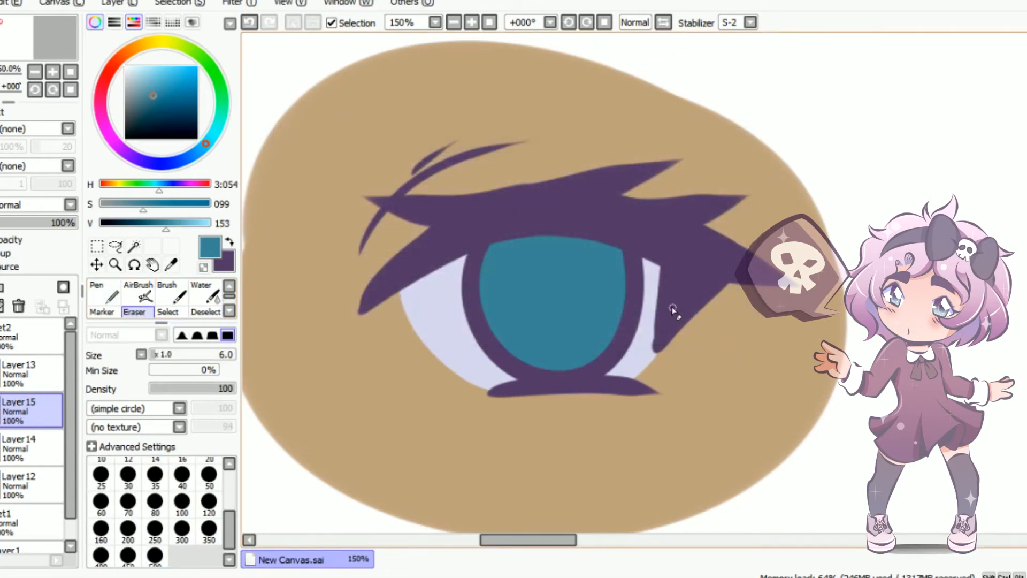
key("b")
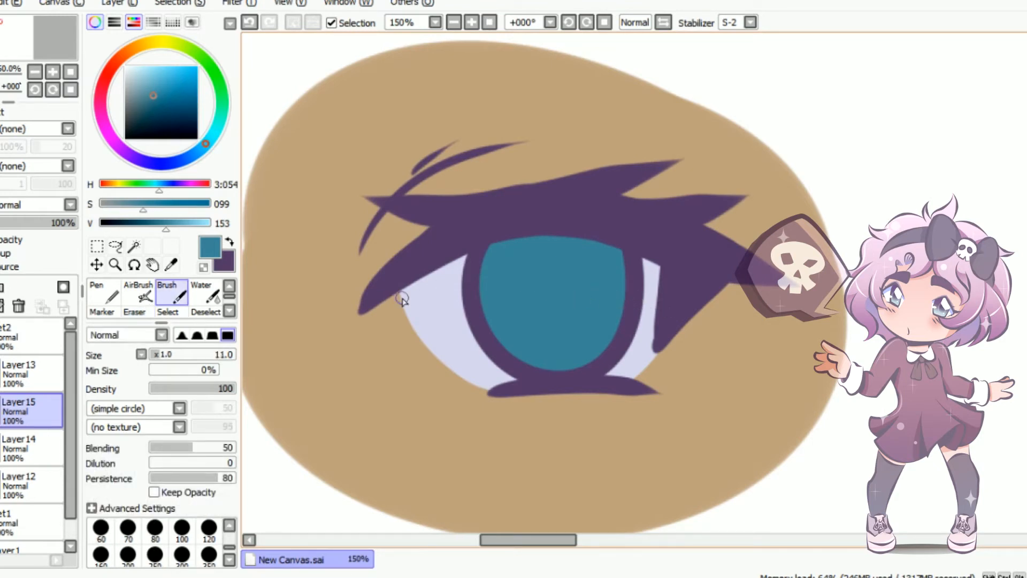
Add a new layer clipped to the teal iris layer and set its blending mode to Multiply
left_click(0, 287)
left_click(0, 253)
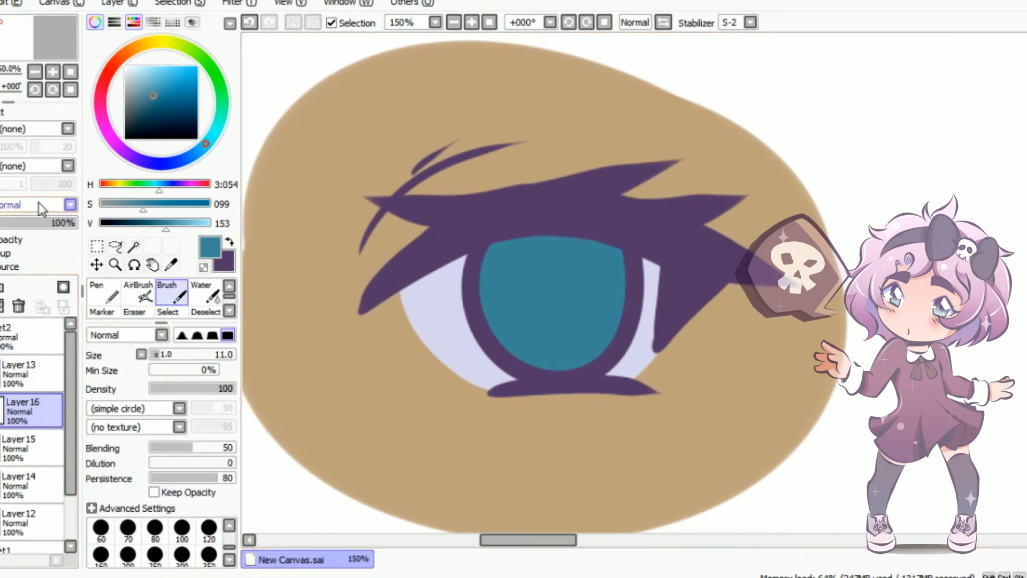
left_click(37, 207)
left_click(14, 232)
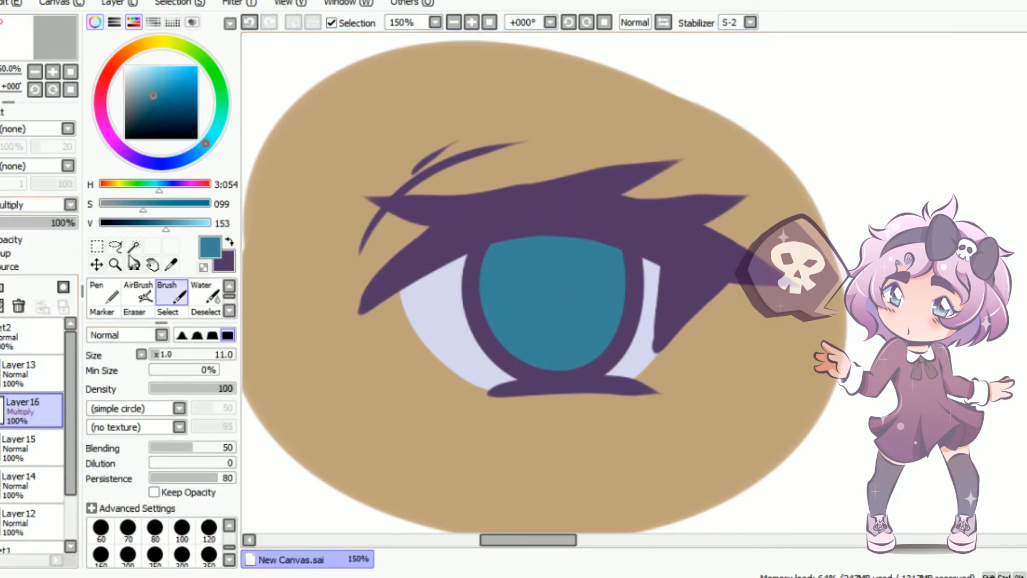
Shade the upper iris in purple with the AirBrush at size 70 and lower the Multiply layer's opacity to 79%
left_click(230, 243)
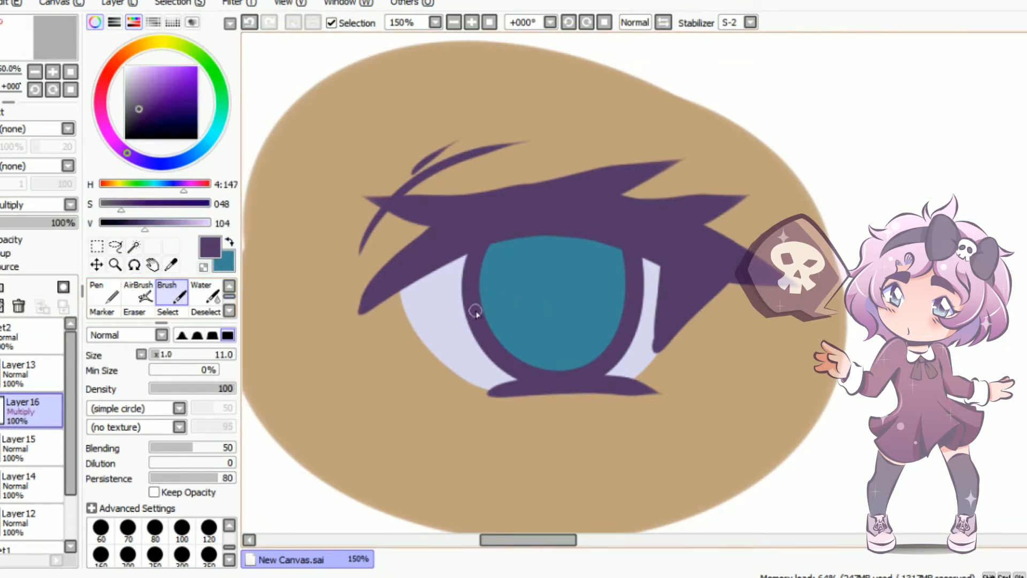
left_click(138, 293)
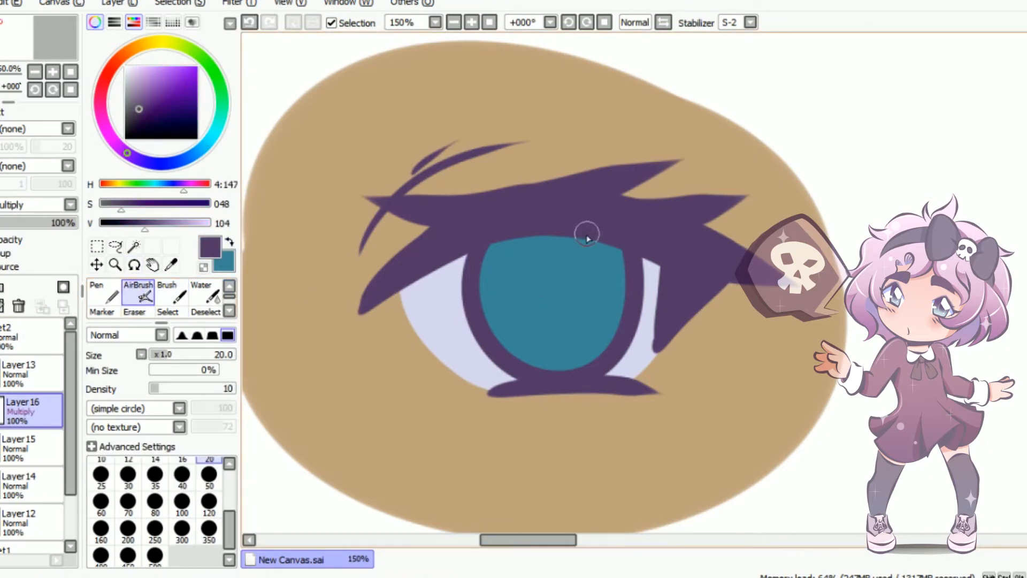
key("bracketright")
key("bracketright")
key("bracketright")
key("bracketright")
key("bracketright")
key("bracketright")
mouse_move(621, 244)
left_mouse_down()
mouse_move(674, 268)
mouse_move(522, 286)
mouse_move(615, 222)
mouse_move(562, 232)
mouse_move(600, 194)
left_mouse_up()
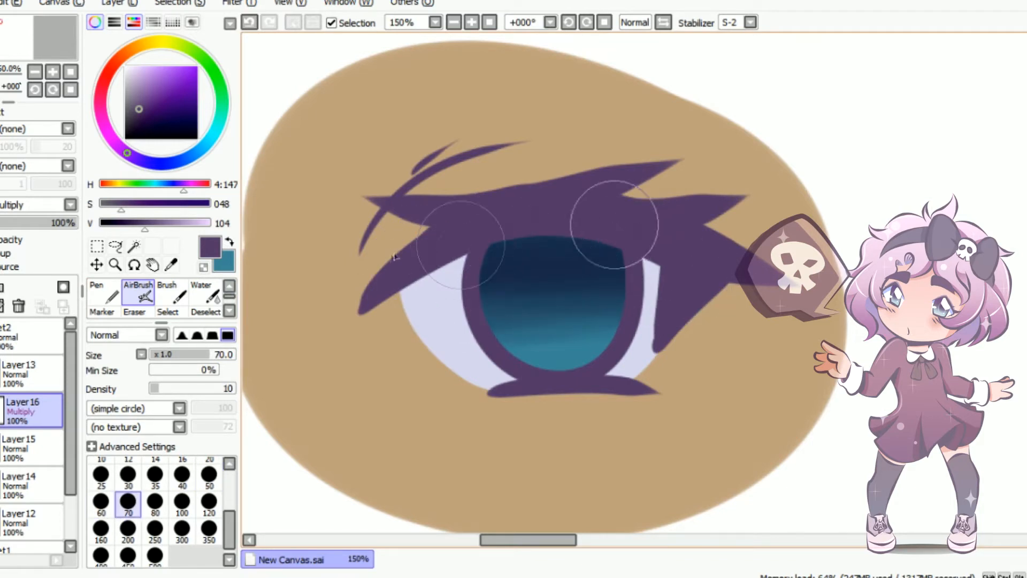
left_click_drag(64, 225, 60, 229)
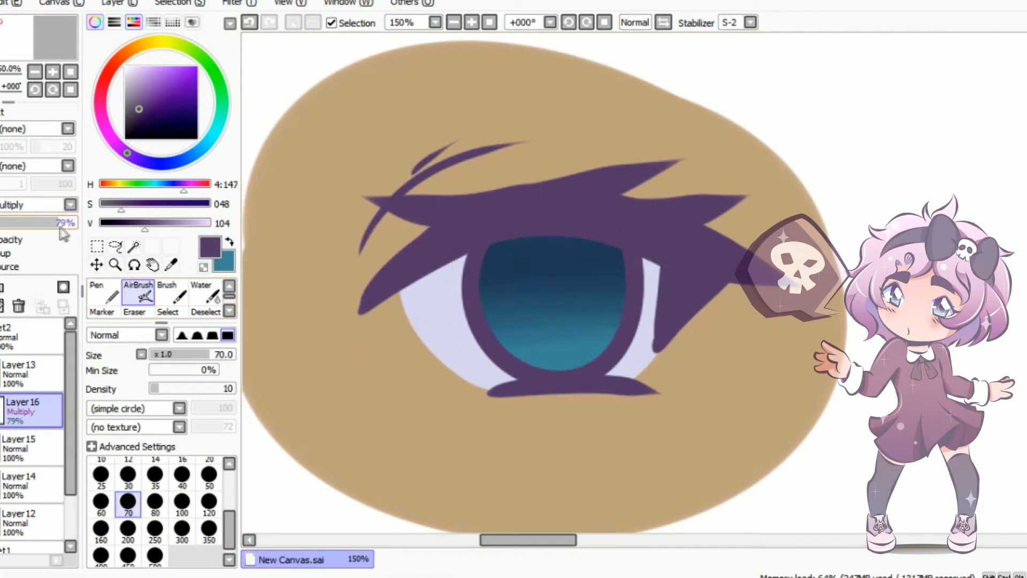
Add another clipped layer in Shade mode and airbrush a darker purple band across the top of the iris
left_click(2, 287)
left_click(29, 203)
left_click(18, 287)
mouse_move(544, 256)
left_mouse_down()
mouse_move(500, 219)
mouse_move(551, 217)
mouse_move(507, 245)
left_mouse_up()
Blend the dark band's lower edge into the iris with the Water tool at size 60 and set the Shade layer's opacity to 43%
key("c")
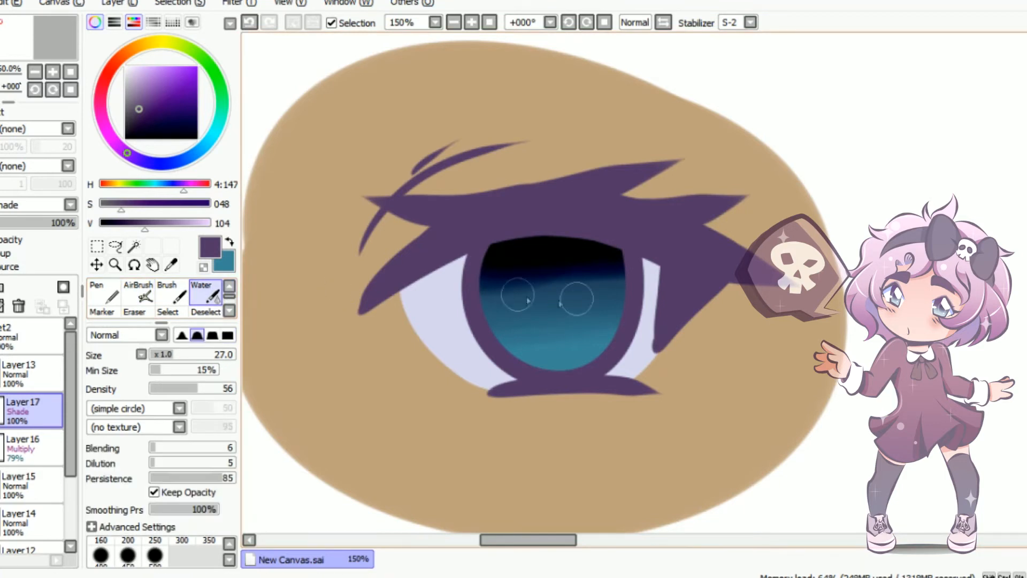
key("bracketright")
key("bracketright")
key("bracketright")
key("bracketright")
mouse_move(464, 297)
left_mouse_down()
mouse_move(652, 307)
mouse_move(470, 295)
mouse_move(659, 285)
mouse_move(458, 298)
mouse_move(619, 291)
mouse_move(523, 286)
left_mouse_up()
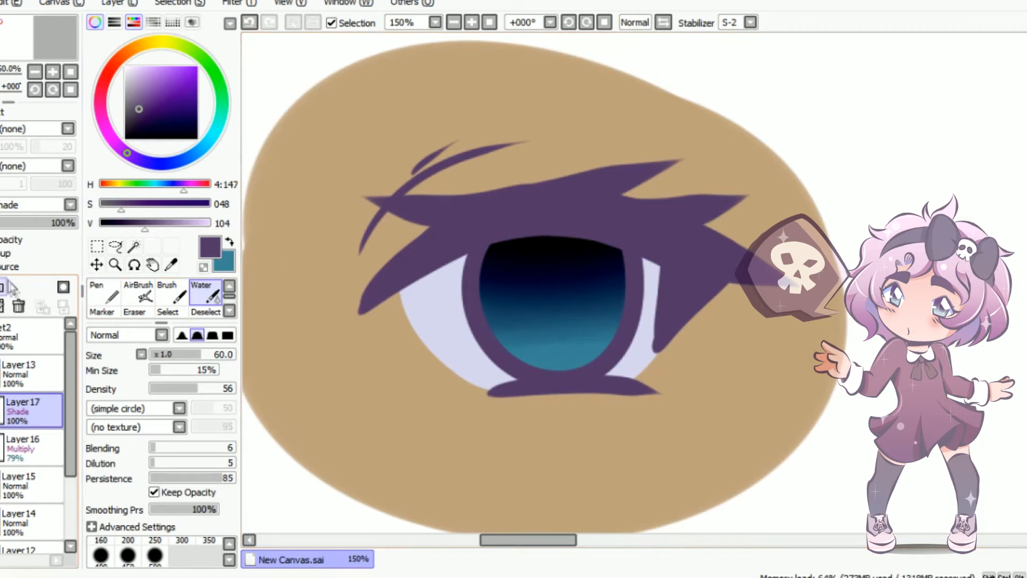
left_click_drag(60, 225, 23, 228)
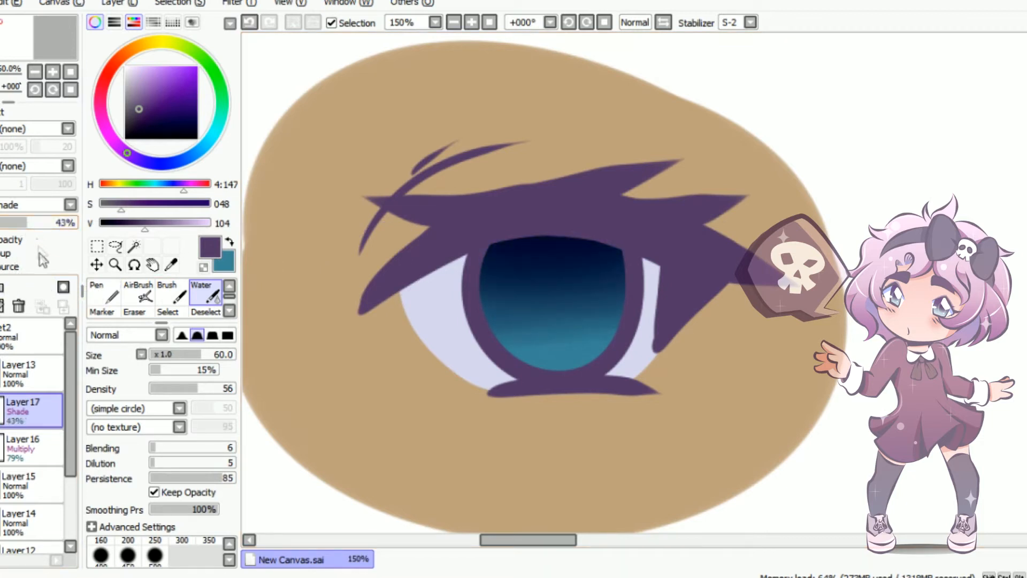
Add another layer in Shade mode above the iris shading and airbrush a purple shadow around the iris rim at size 16
left_click(1, 287)
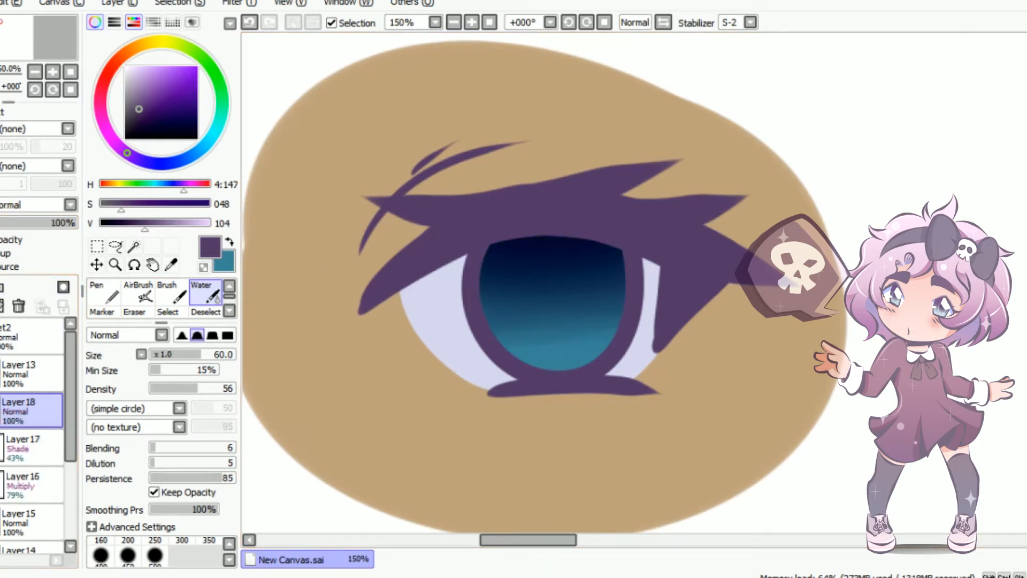
left_click(24, 205)
left_click(16, 284)
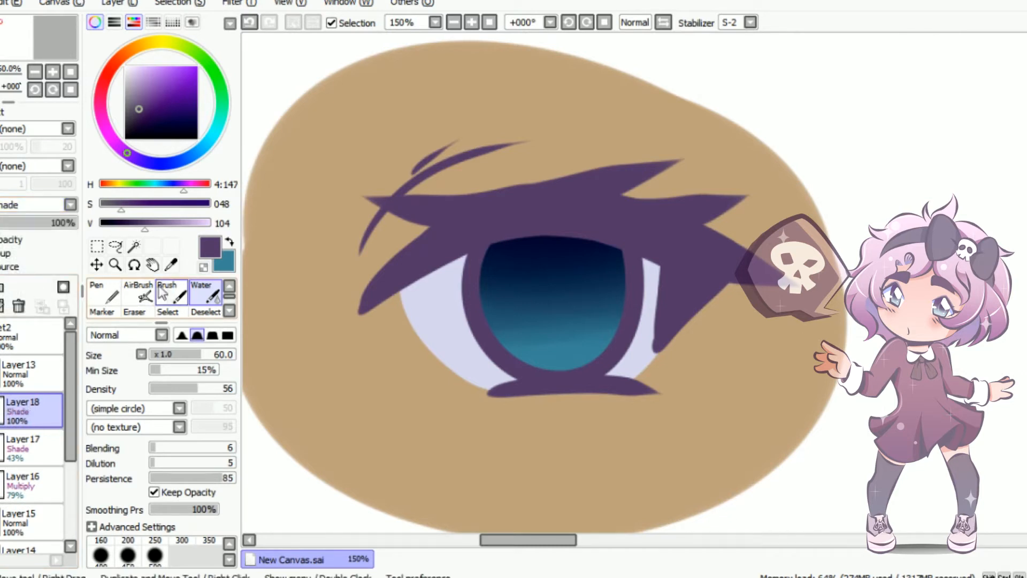
left_click(138, 294)
key("bracketleft")
key("bracketleft")
key("bracketleft")
key("bracketleft")
key("bracketleft")
key("bracketleft")
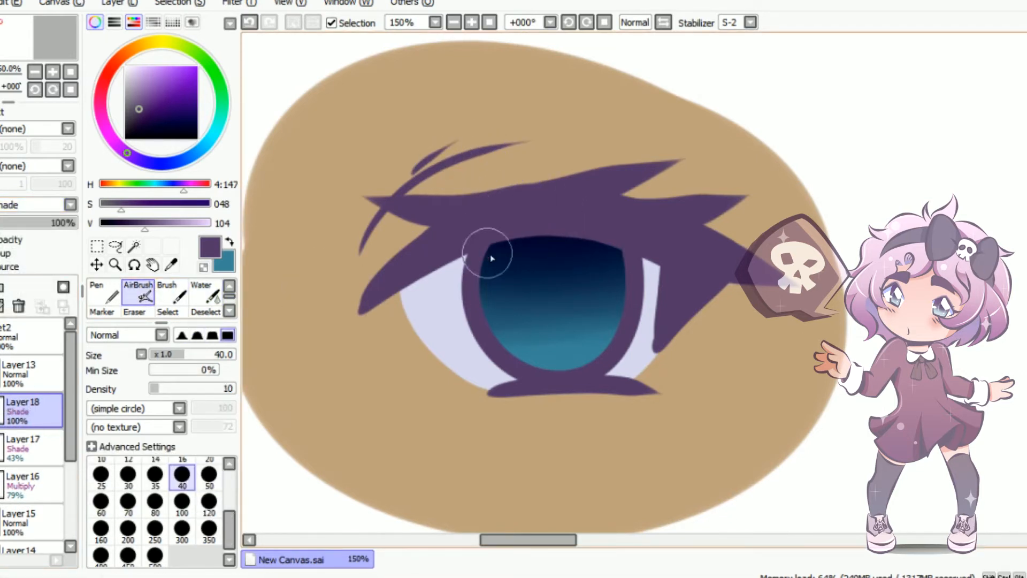
mouse_move(481, 303)
left_mouse_down()
mouse_move(478, 273)
mouse_move(486, 313)
mouse_move(595, 363)
mouse_move(566, 373)
mouse_move(639, 244)
mouse_move(622, 325)
left_mouse_up()
mouse_move(615, 254)
left_mouse_down()
mouse_move(600, 339)
mouse_move(468, 291)
left_mouse_up()
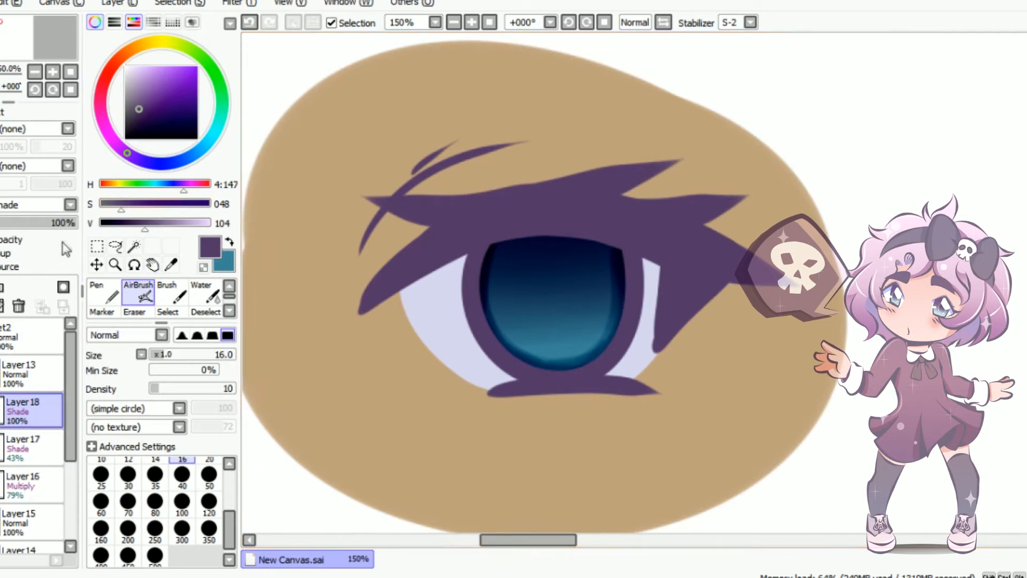
Add a new layer directly beneath the iris's 79% Multiply layer and set its blending mode to Multiply
left_click(40, 477)
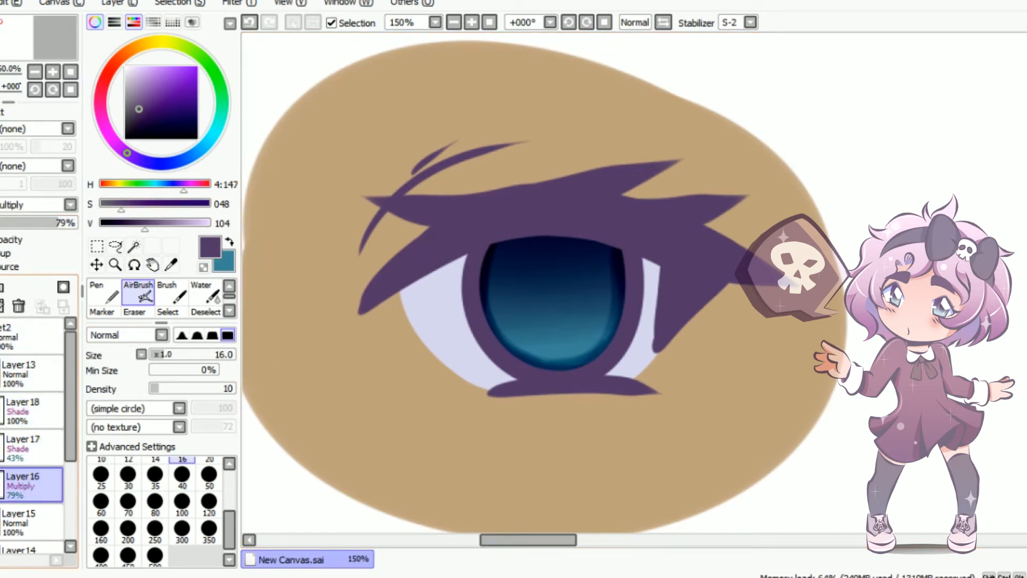
left_click(1, 287)
left_click_drag(21, 484, 21, 526)
left_click(172, 293)
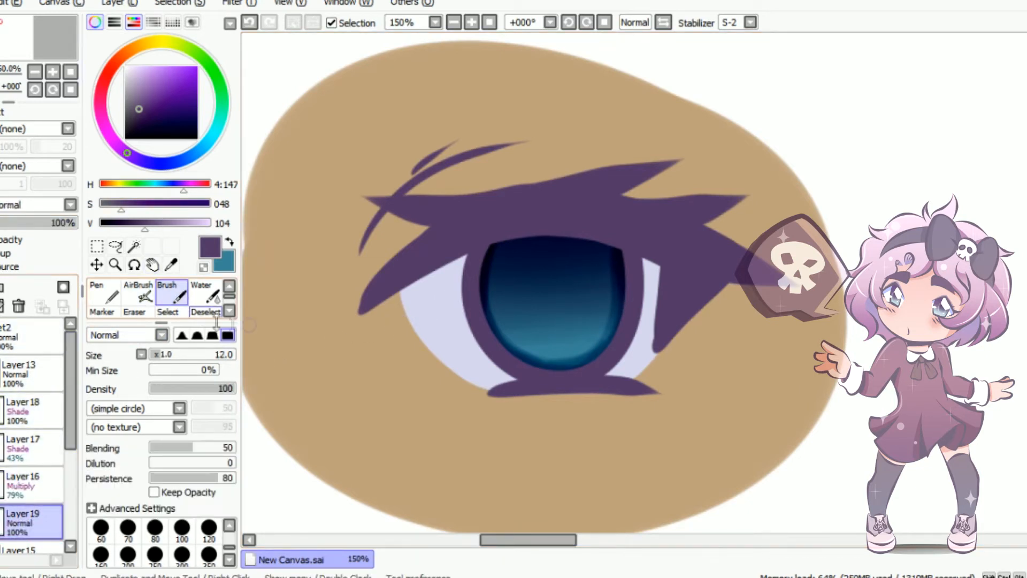
left_click(70, 205)
left_click(26, 230)
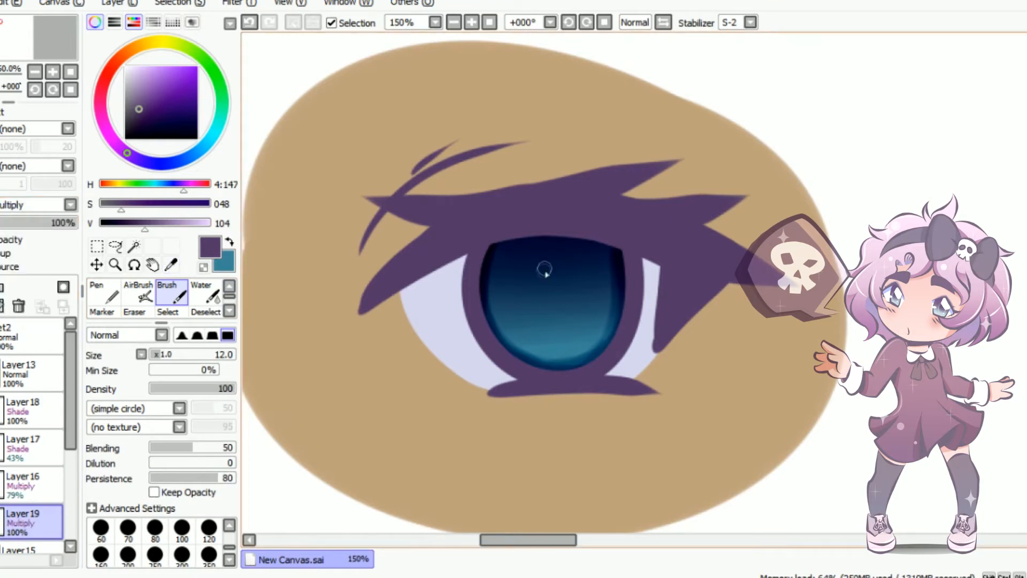
Paint a large oval purple pupil in the iris with the Brush at size 70 and lower the layer's opacity to 68%
key("bracketright")
key("bracketright")
key("bracketright")
key("bracketright")
key("bracketright")
key("bracketright")
key("bracketright")
key("bracketright")
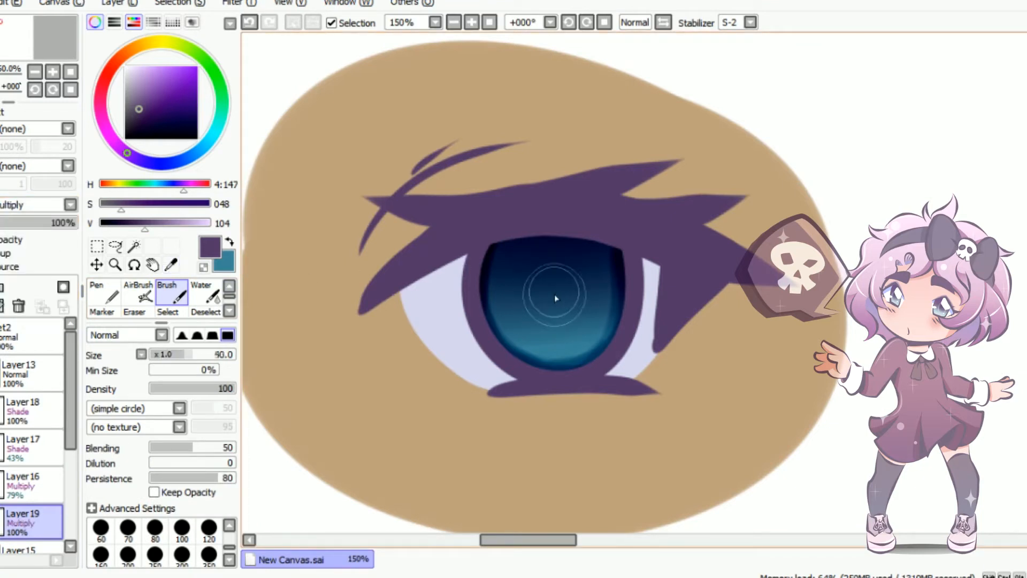
key("bracketright")
mouse_move(555, 287)
left_mouse_down()
mouse_move(553, 255)
mouse_move(560, 307)
left_mouse_up()
key("ctrl+z")
mouse_move(551, 258)
left_mouse_down()
mouse_move(564, 284)
mouse_move(547, 247)
mouse_move(560, 299)
mouse_move(551, 249)
mouse_move(561, 282)
left_mouse_up()
key("ctrl+z")
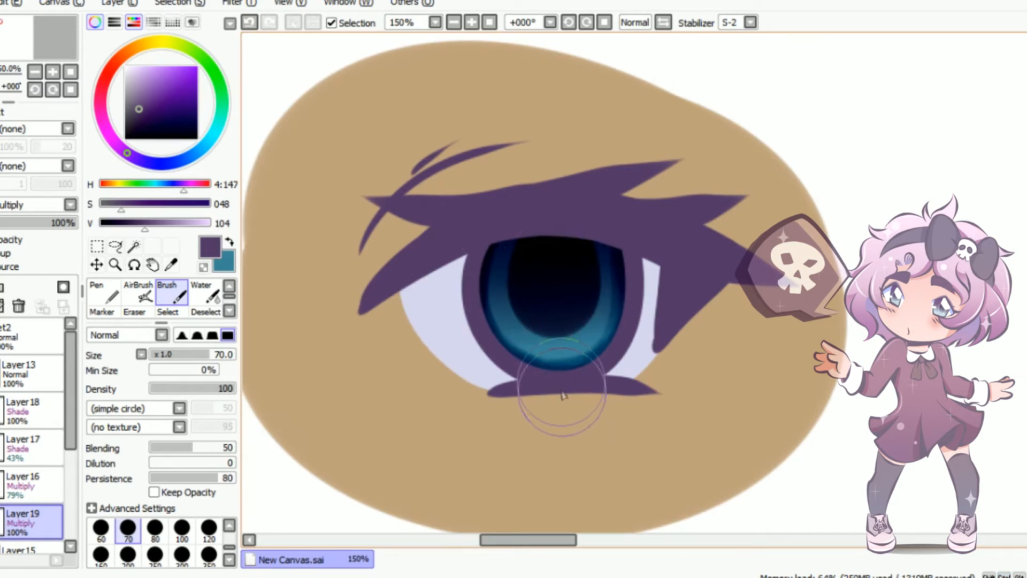
left_click(55, 222)
left_click_drag(55, 225, 52, 225)
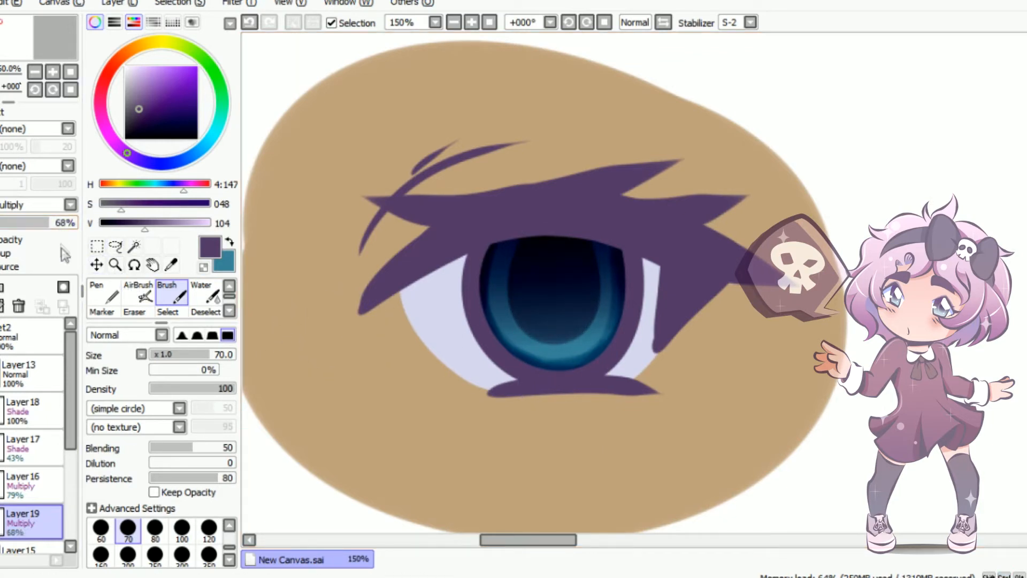
Airbrush more purple shading down both sides of the iris at size 16 on the uppermost Shade layer and set its opacity to 29%
left_click(24, 410)
left_click(137, 293)
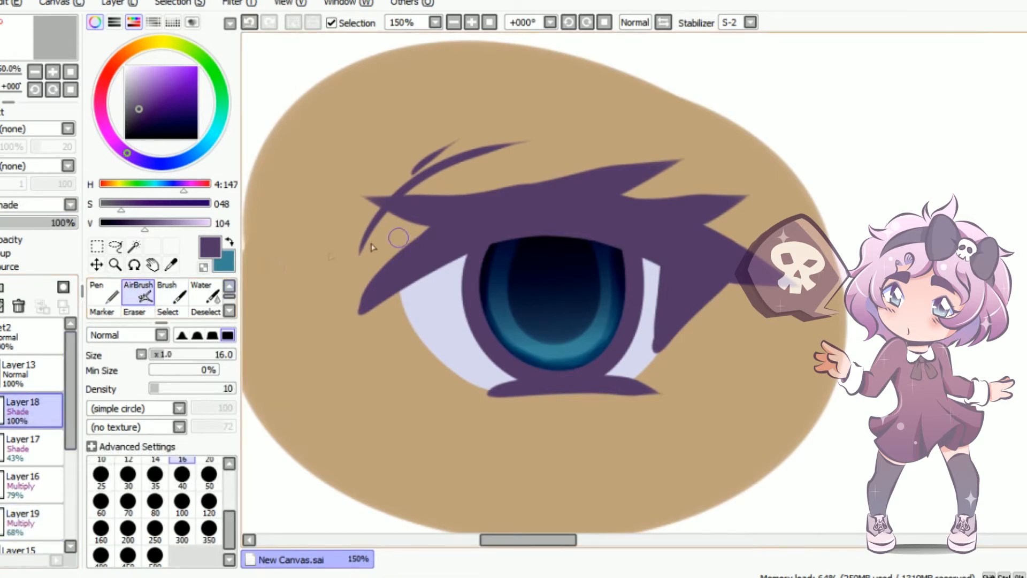
left_click_drag(503, 250, 493, 286)
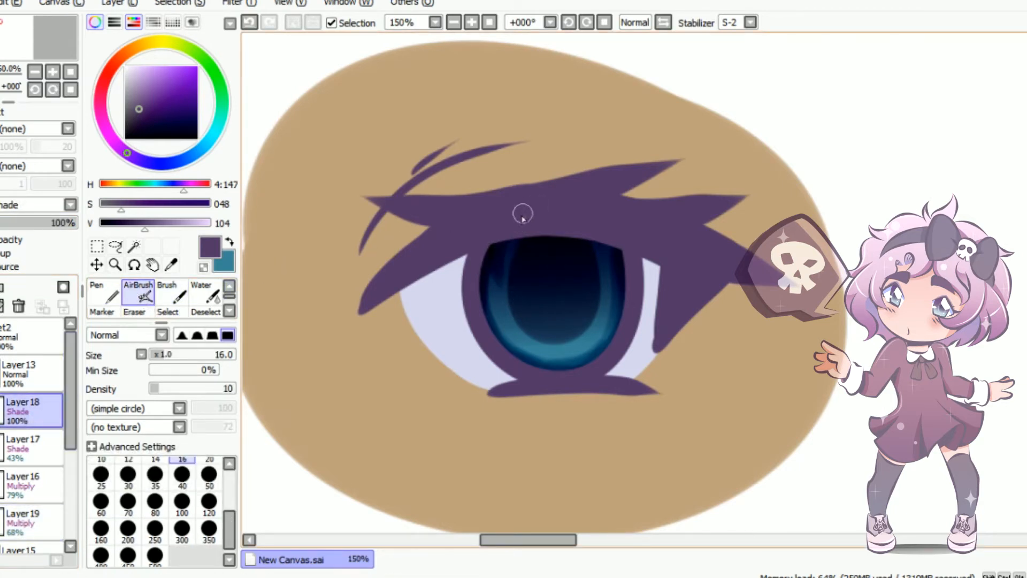
mouse_move(501, 251)
left_mouse_down()
mouse_move(499, 321)
mouse_move(510, 199)
left_mouse_up()
key("ctrl+z")
mouse_move(512, 338)
left_mouse_down()
mouse_move(495, 264)
mouse_move(534, 192)
left_mouse_up()
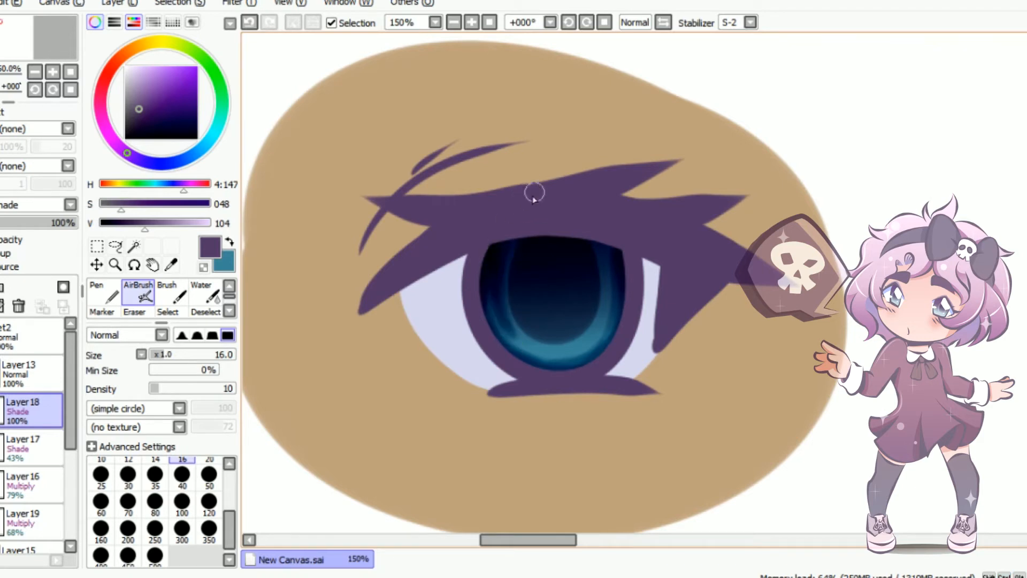
left_click_drag(494, 269, 607, 318)
mouse_move(600, 234)
left_mouse_down()
mouse_move(594, 316)
mouse_move(582, 344)
mouse_move(572, 339)
mouse_move(609, 283)
mouse_move(596, 238)
mouse_move(601, 298)
mouse_move(580, 350)
left_mouse_up()
key("ctrl+z")
key("ctrl+z")
key("ctrl+z")
left_click_drag(608, 281, 584, 345)
left_click_drag(509, 230, 547, 361)
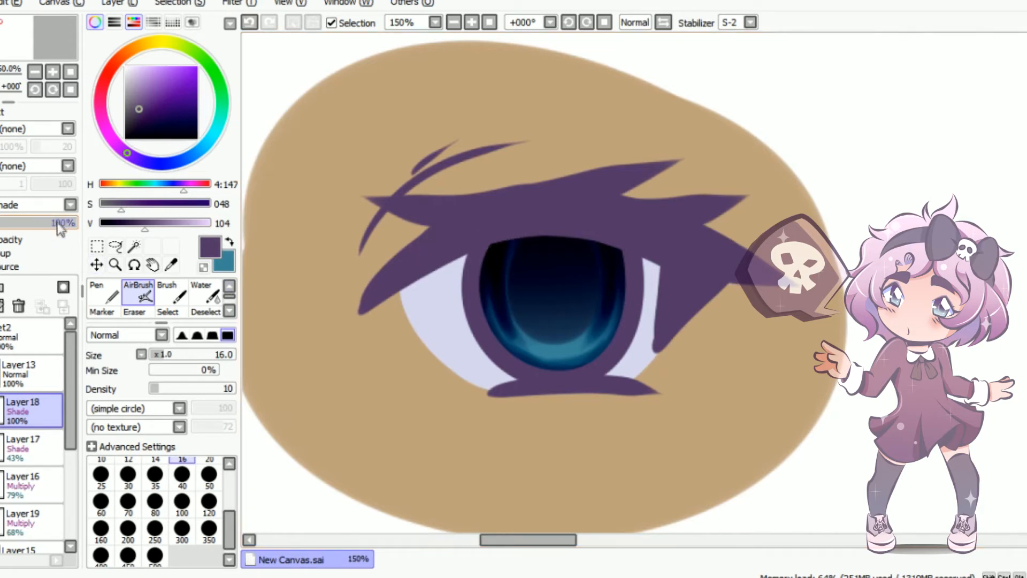
left_click_drag(60, 222, 20, 234)
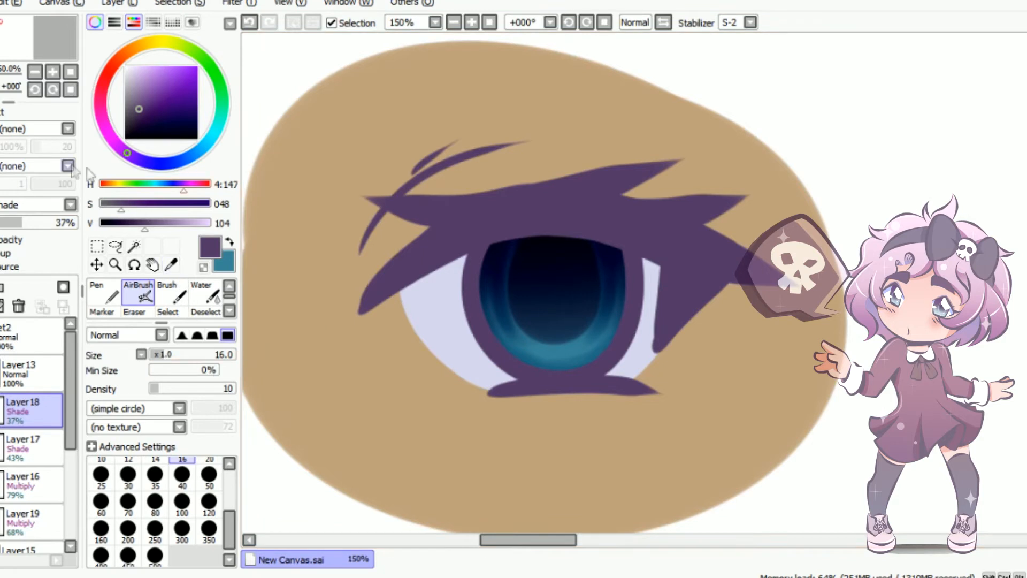
left_click_drag(22, 231, 14, 223)
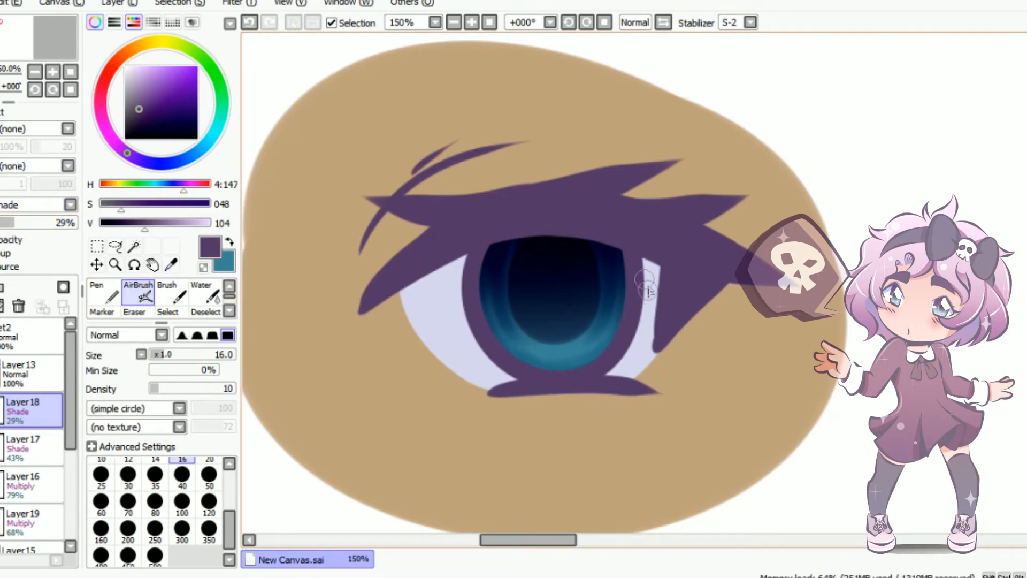
Add a layer in Screen mode at the top of the iris layers and choose a light salmon pink colour
left_click(1, 287)
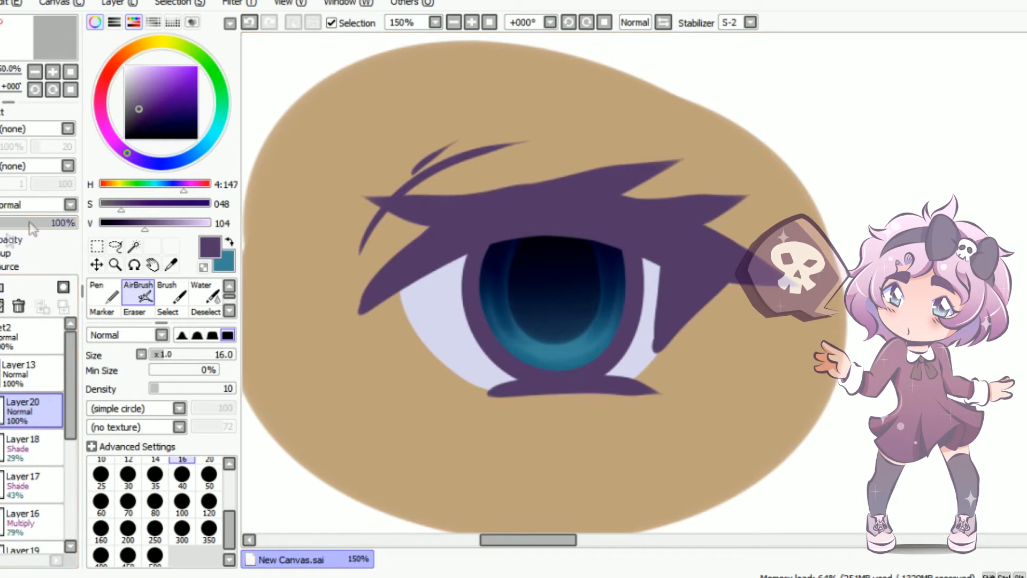
left_click(53, 204)
left_click(21, 245)
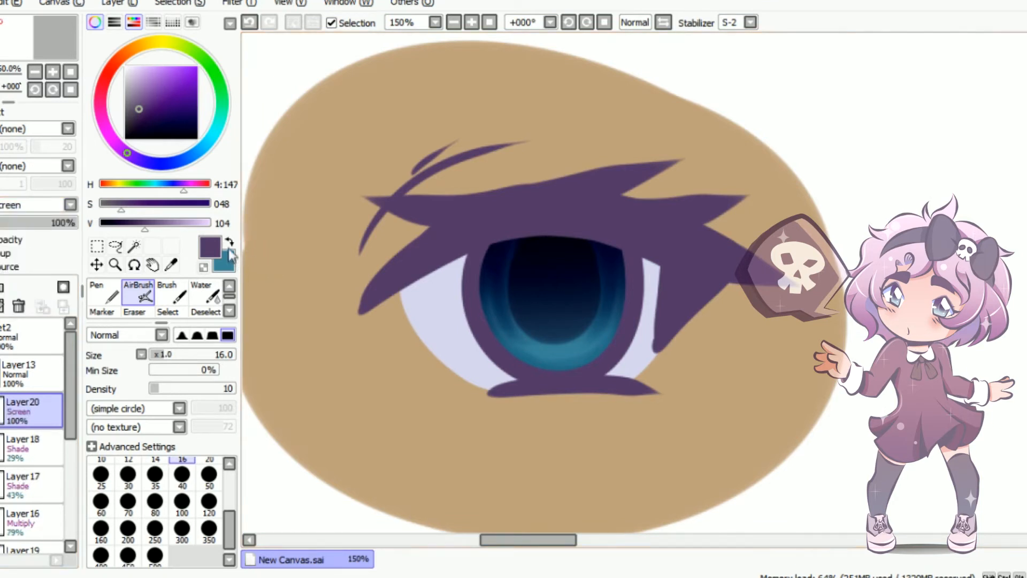
left_click(230, 242)
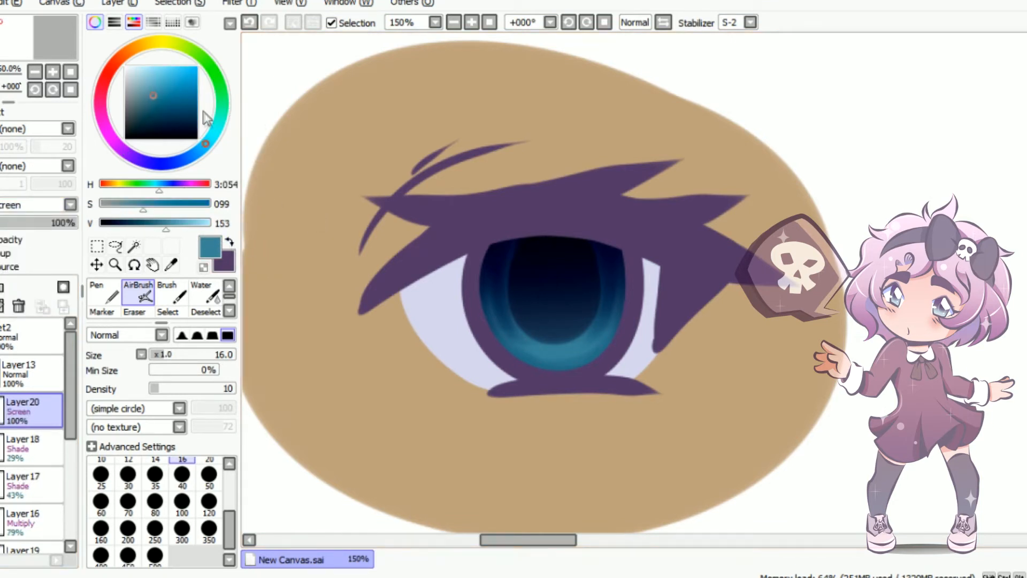
left_click(122, 64)
left_click_drag(165, 82, 147, 69)
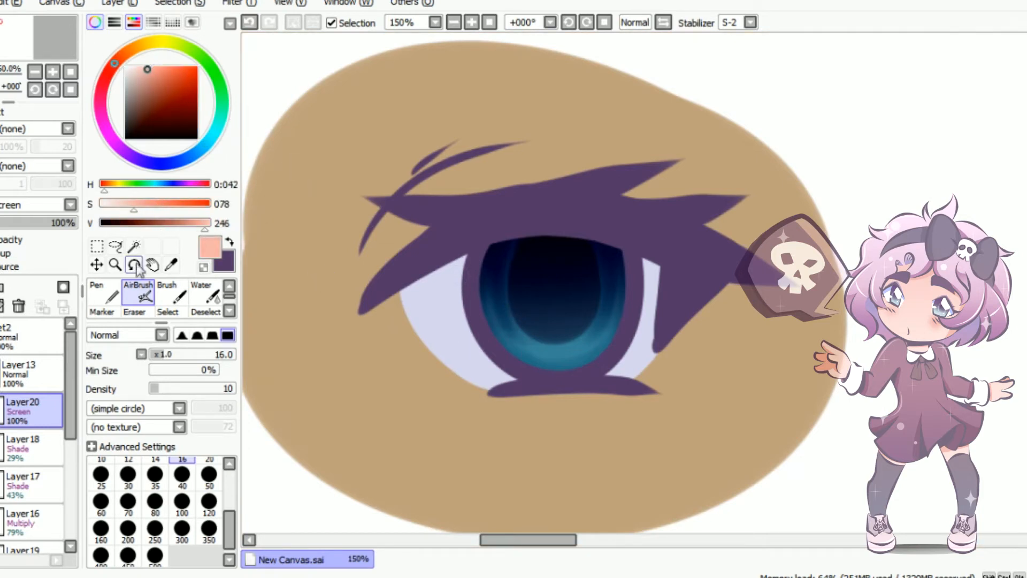
Paint a salmon pink highlight in the upper-left corner of the iris with the Brush at size 30
left_click(179, 295)
key("bracketleft")
key("bracketleft")
key("bracketleft")
key("bracketleft")
mouse_move(488, 249)
left_mouse_down()
mouse_move(477, 257)
mouse_move(495, 237)
left_mouse_up()
left_click(523, 276)
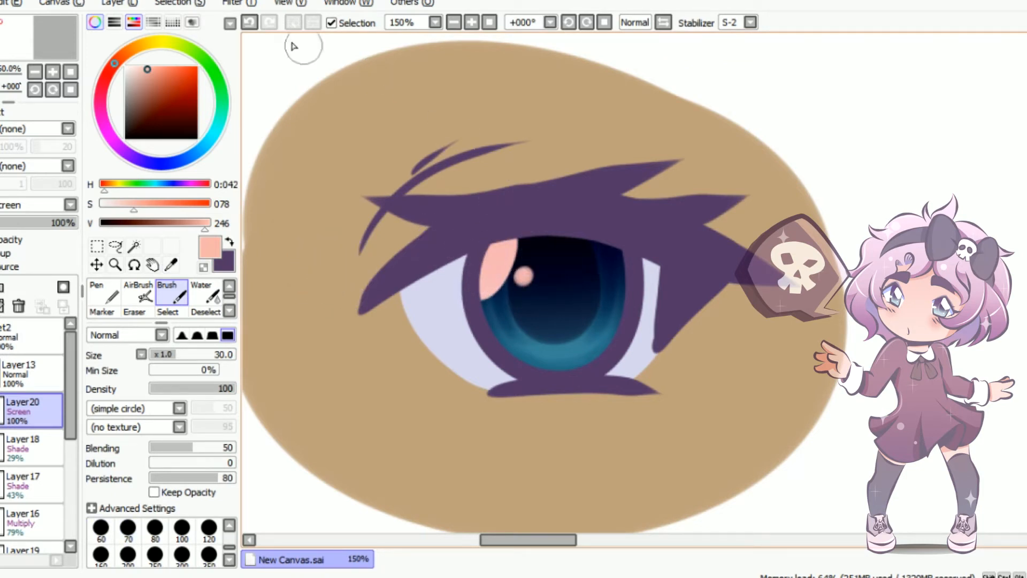
left_click(249, 22)
left_click(524, 279)
mouse_move(525, 280)
left_mouse_down()
mouse_move(550, 284)
mouse_move(556, 306)
left_mouse_up()
key("ctrl+z")
Paint a small salmon heart over the pupil with the Brush at size 16 and lower the Screen layer's opacity to 46%
key("bracketleft")
key("bracketleft")
key("bracketleft")
mouse_move(522, 284)
left_mouse_down()
mouse_move(547, 283)
mouse_move(542, 310)
left_mouse_up()
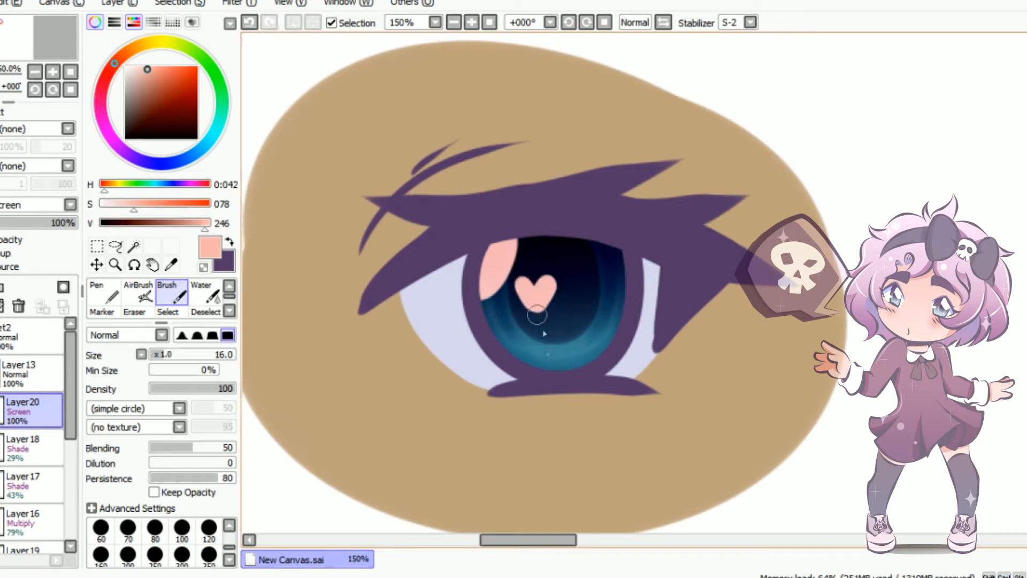
left_click_drag(64, 223, 32, 222)
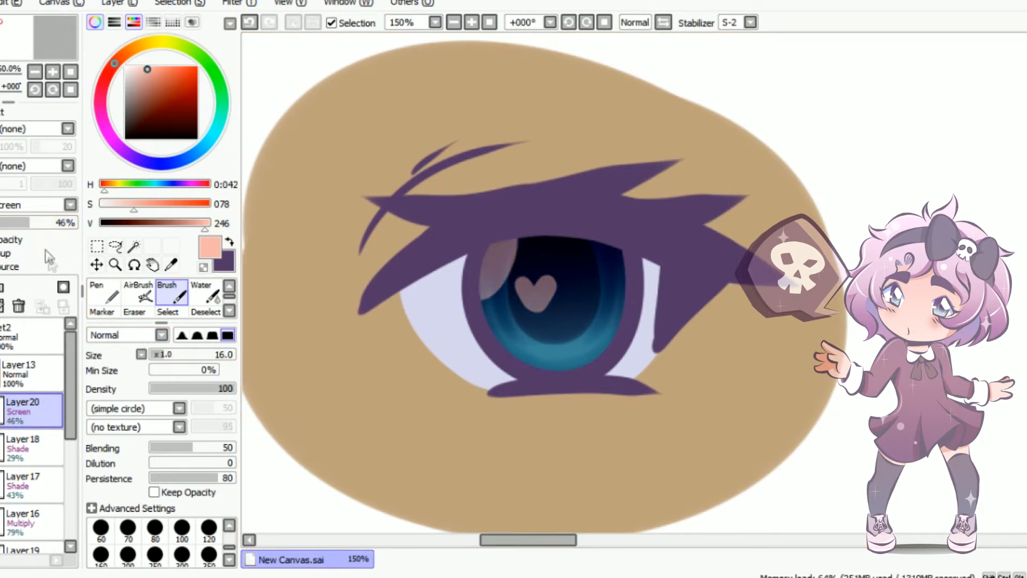
In the first, brown-skinned eye's layer set, add a top layer in Luminosity mode and choose white
mouse_move(497, 544)
left_mouse_down()
mouse_move(385, 540)
mouse_move(439, 540)
mouse_move(411, 540)
left_mouse_up()
left_click(4, 343)
left_click(4, 377)
left_click(16, 410)
left_click(1, 288)
left_click(32, 205)
left_click(40, 272)
left_click(125, 67)
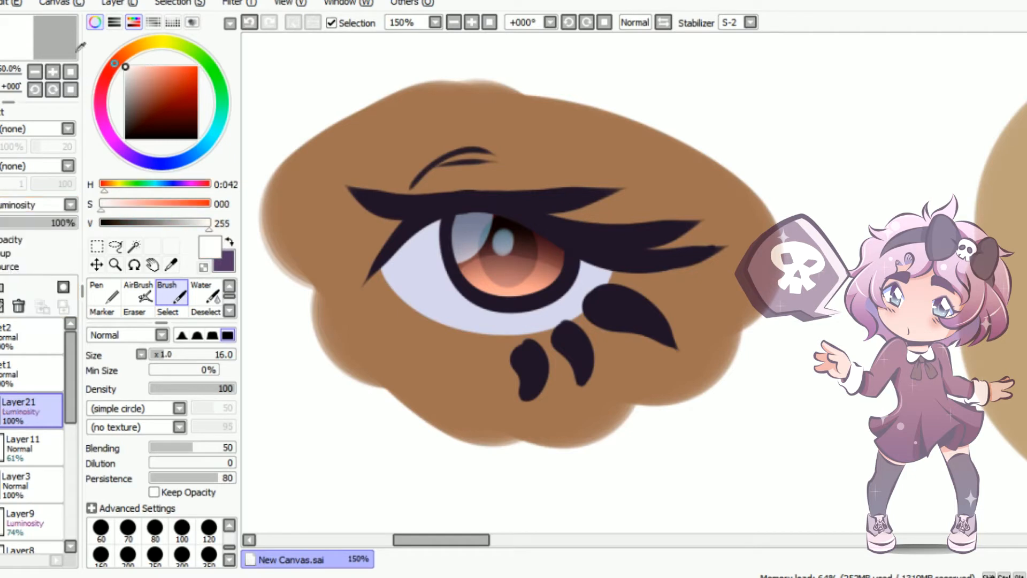
Paint white highlight spots around the first eye's iris with the Brush at size 16 and set the layer's opacity to 72%
mouse_move(448, 243)
left_mouse_down()
mouse_move(436, 243)
mouse_move(470, 258)
left_mouse_up()
left_click(559, 291)
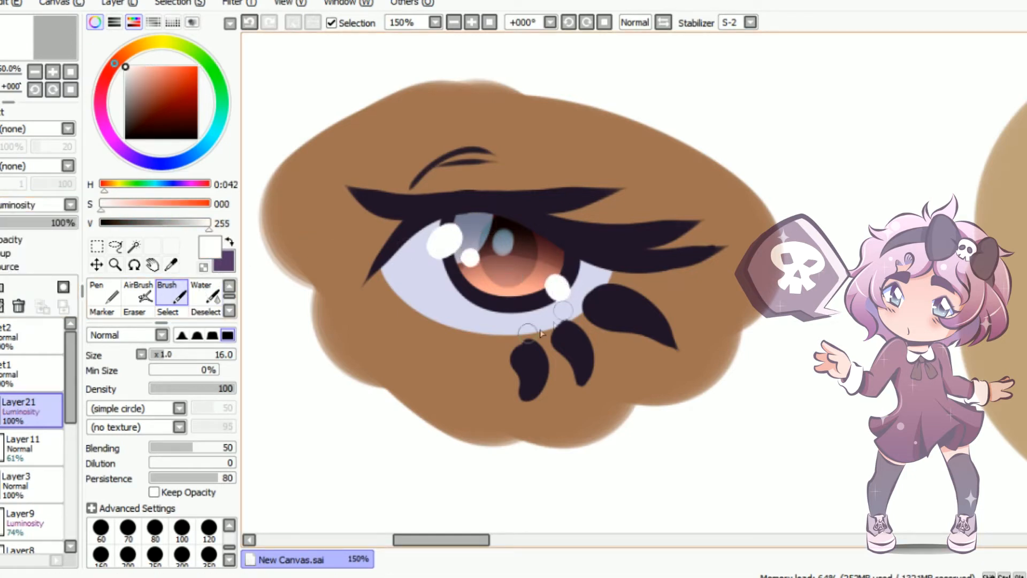
left_click(52, 222)
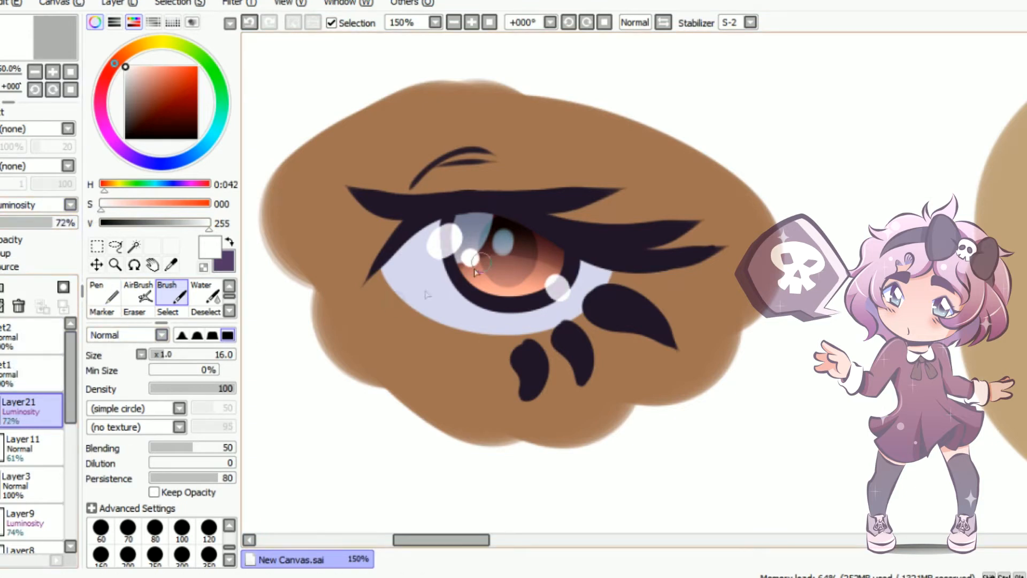
In the second eye's layer set, add a Luminosity layer above the Screen layer and paint light blue across the lower iris
left_click(3, 369)
left_click(2, 339)
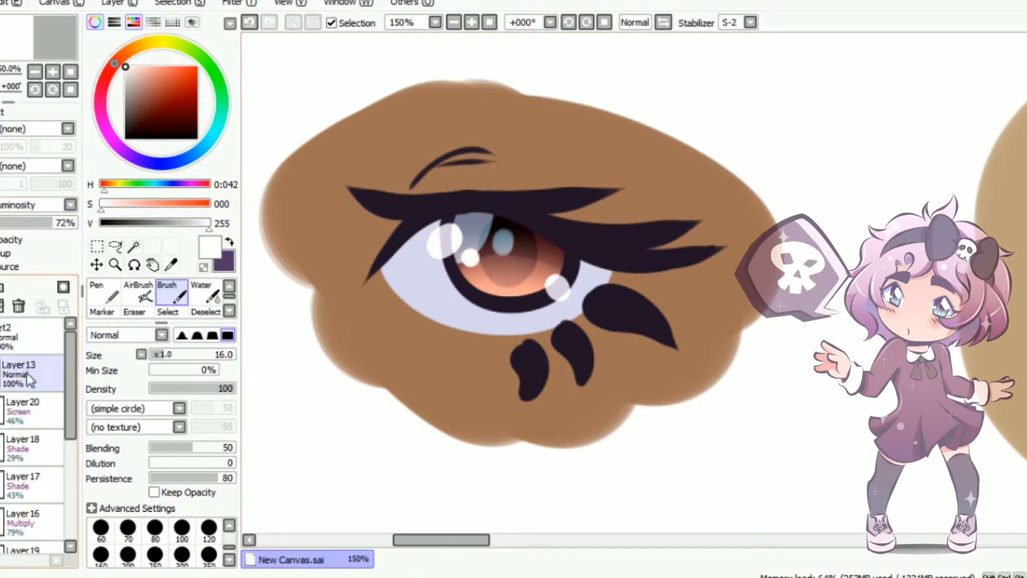
left_click(22, 374)
left_click_drag(475, 540, 561, 557)
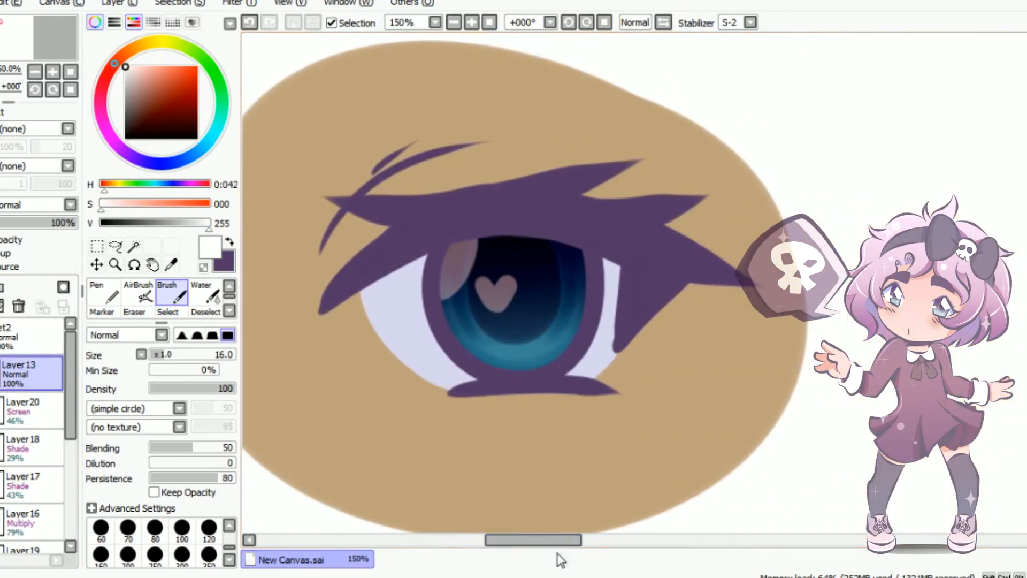
left_click(25, 417)
left_click(1, 288)
left_click(27, 207)
left_click(20, 272)
left_click(206, 144)
left_click(155, 69)
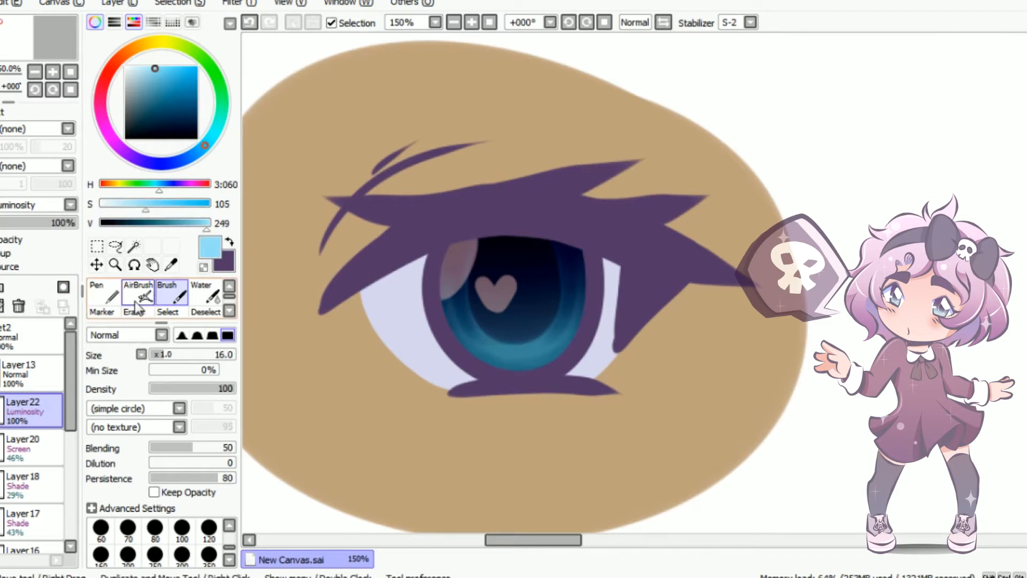
key("bracketright")
mouse_move(469, 348)
left_mouse_down()
mouse_move(505, 346)
mouse_move(534, 353)
left_mouse_up()
Blend the light blue glow up into the iris with the Water tool at size 60 and set the Luminosity layer's opacity to 74%
left_click(209, 294)
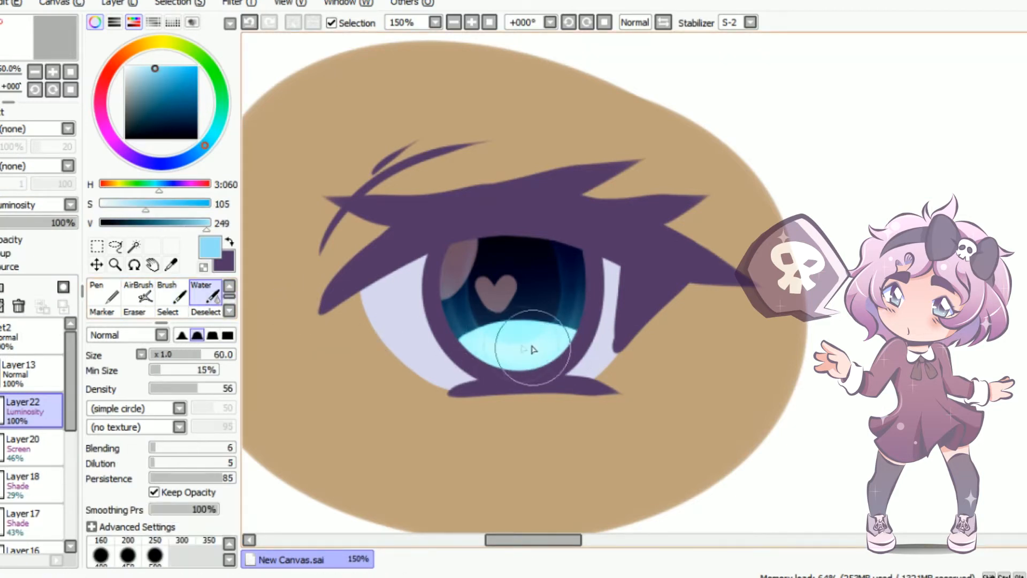
left_click_drag(429, 340, 725, 329)
left_click_drag(596, 324, 268, 411)
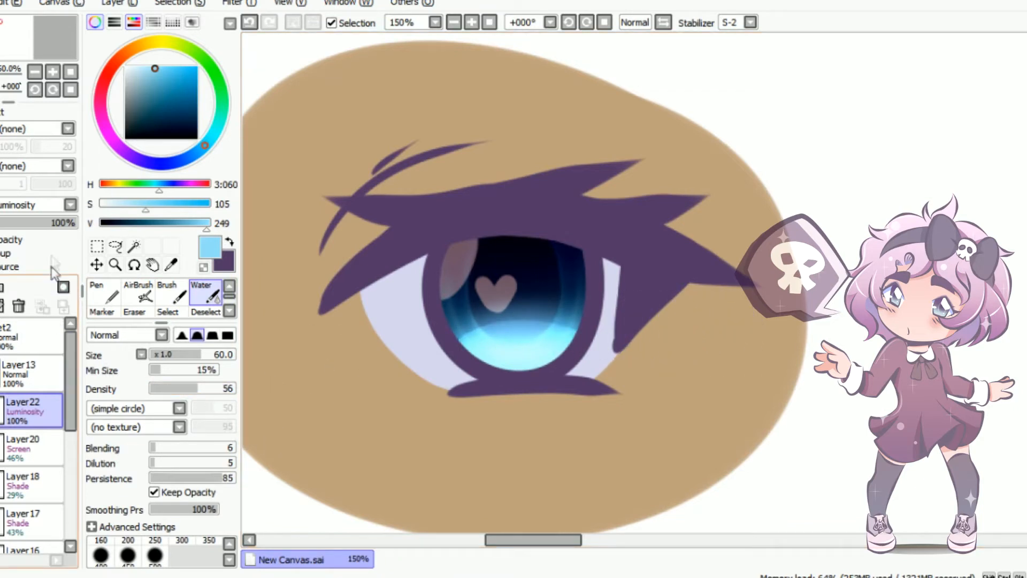
left_click(58, 223)
Add a clipped layer above the second eye's line art and fill it with black to recolour the lines
left_click(24, 374)
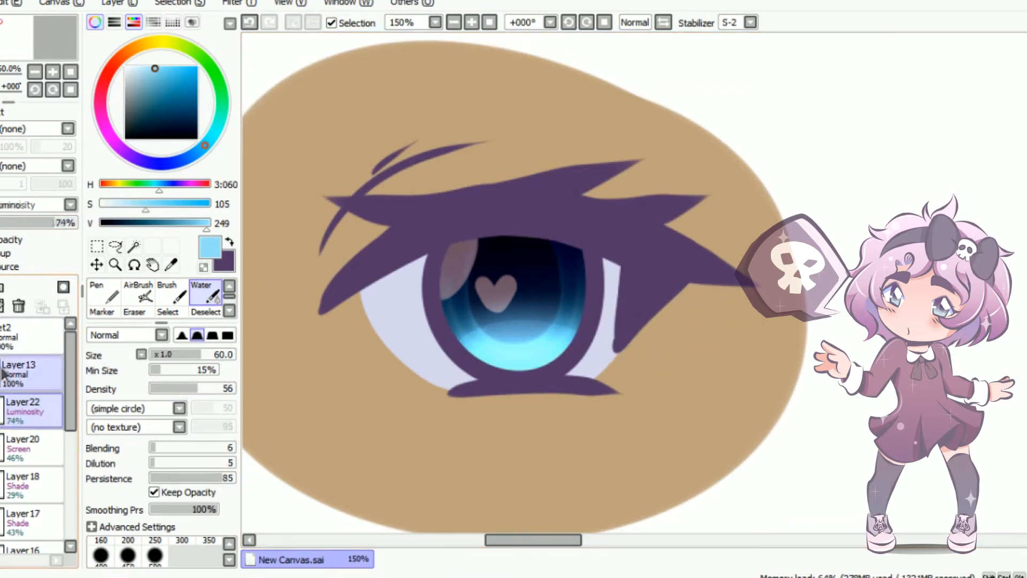
left_click(157, 163)
left_click(155, 138)
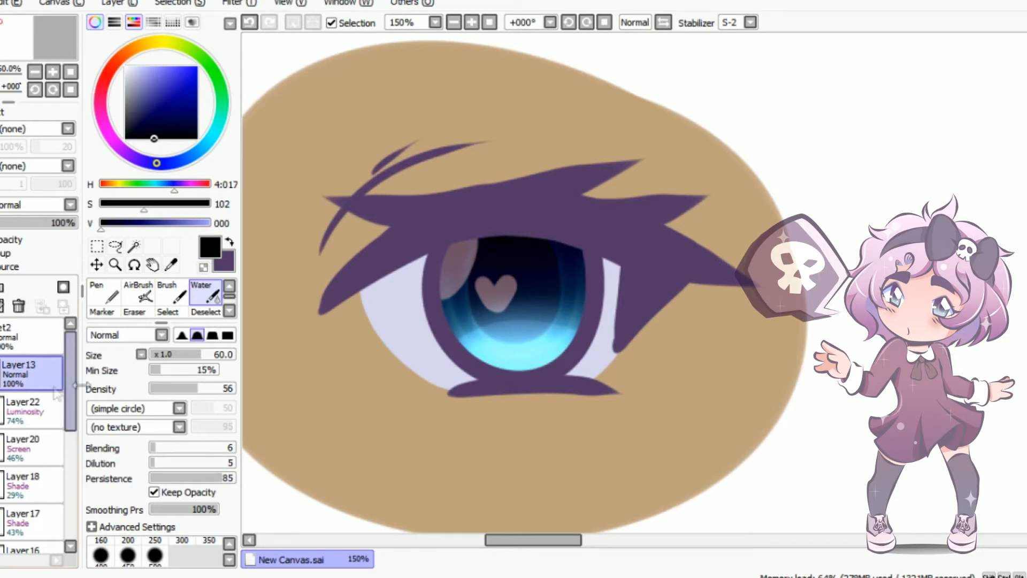
left_click(2, 287)
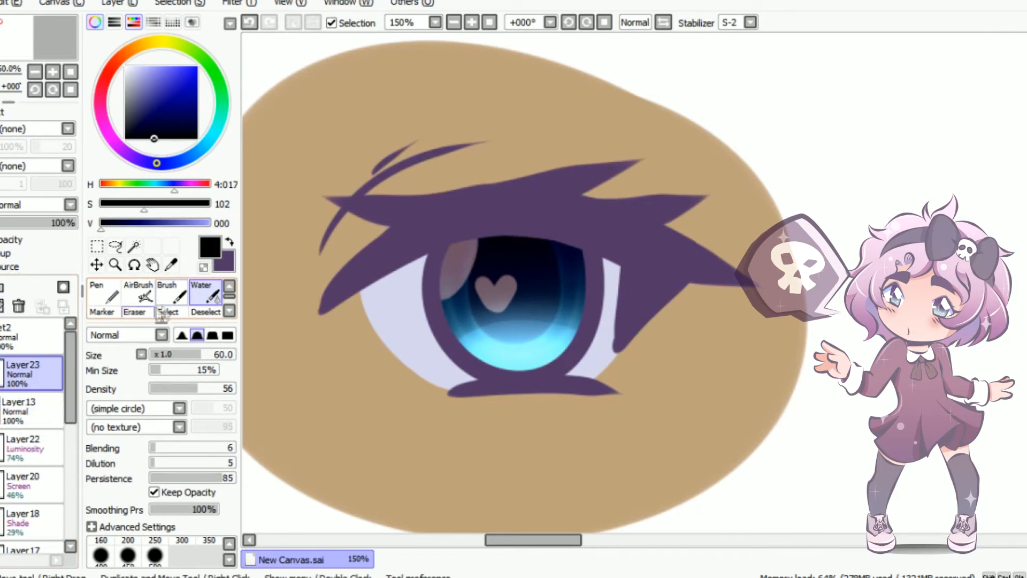
key("w")
left_click(378, 288)
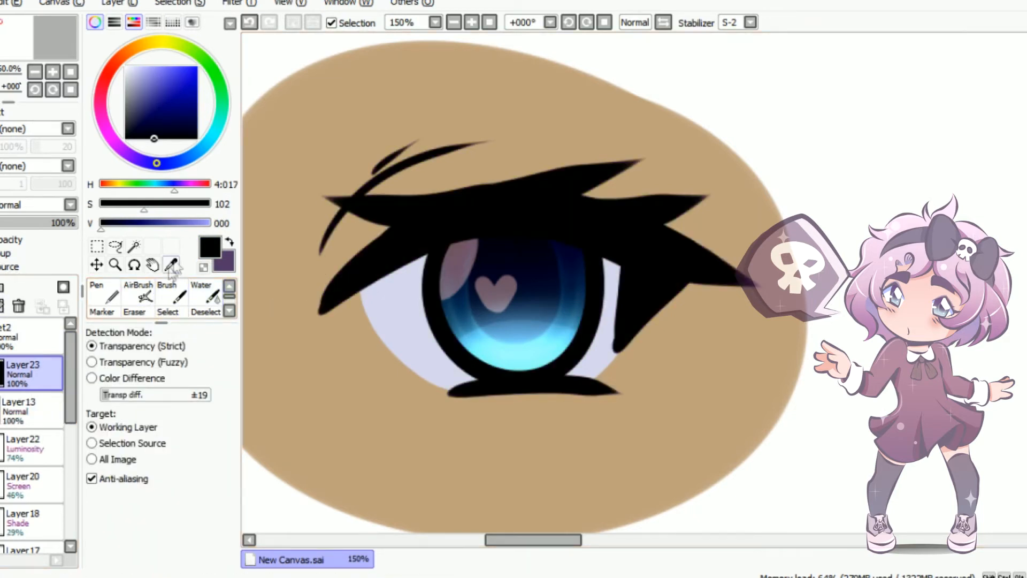
Undo the whole-layer black fill, select a rectangle around the second eye and fill it with black to recolour the line art
left_click(249, 23)
key("m")
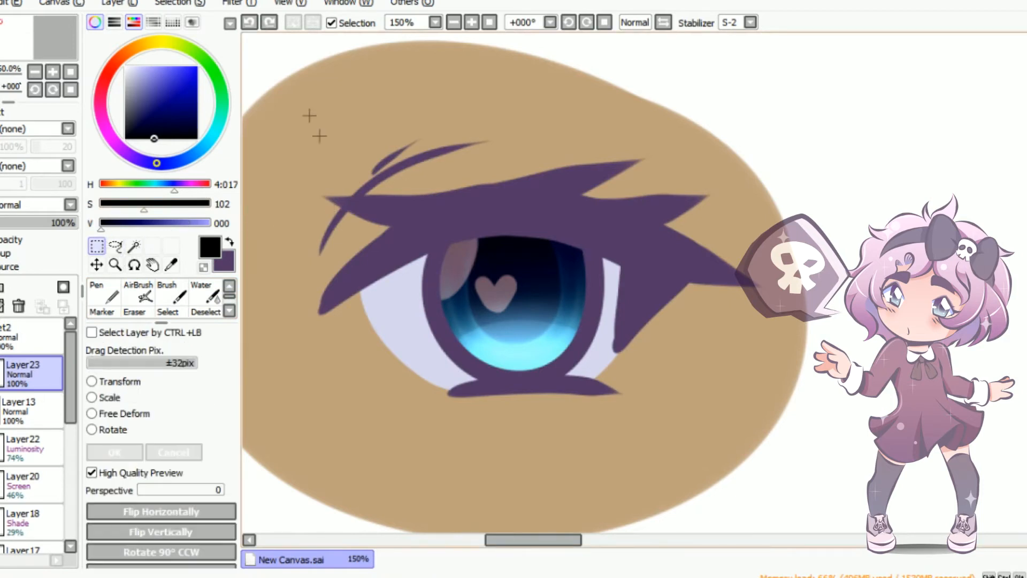
left_click_drag(290, 85, 828, 488)
key("g")
left_click(511, 365)
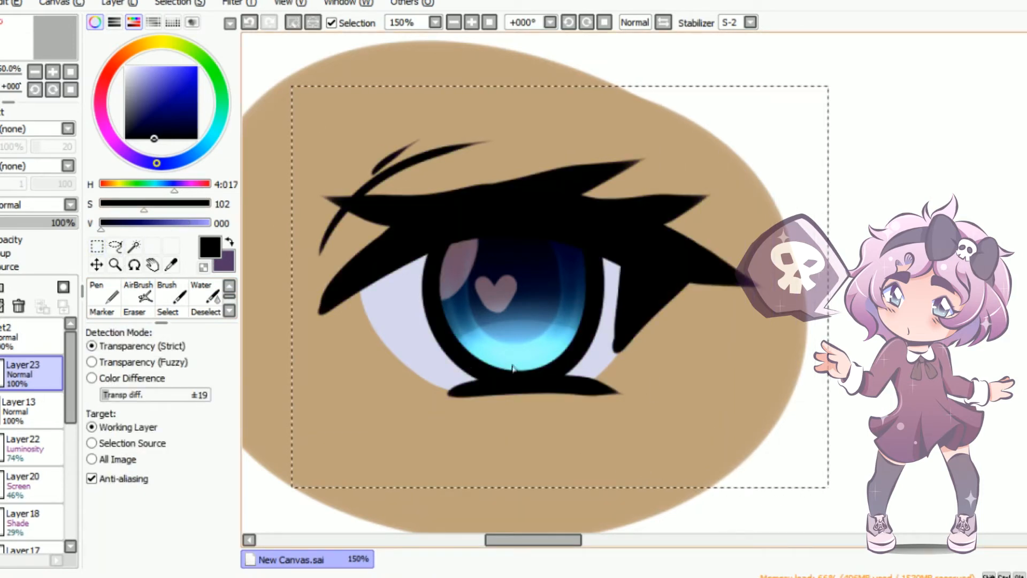
Try a lower opacity on the black line colour layer, clear the selection and return the opacity to 100%
left_click_drag(68, 231, 59, 223)
key("m")
key("ctrl+d")
left_click_drag(60, 222, 78, 223)
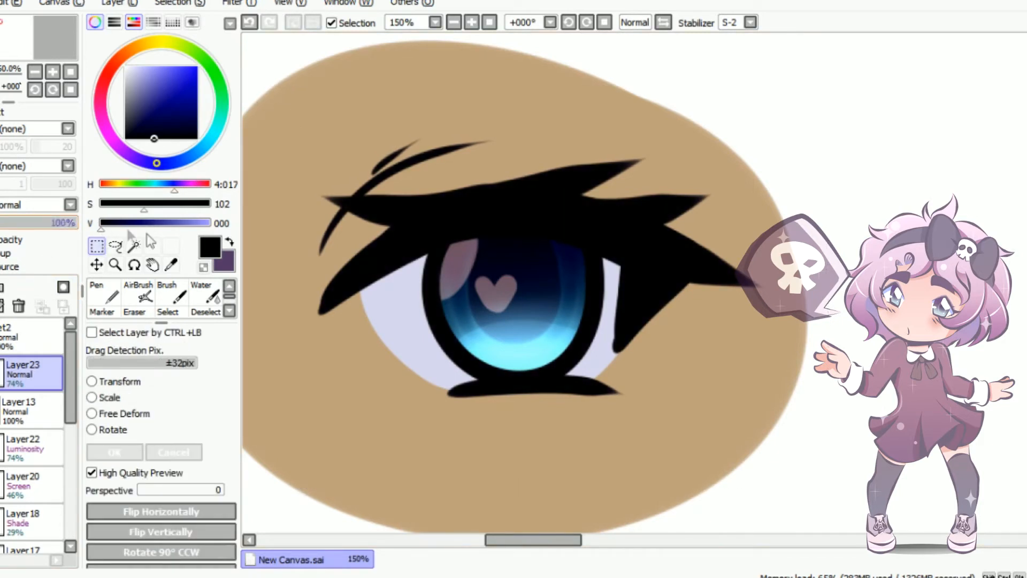
On a new Luminosity layer above the black line colour, paint white highlights around the iris with the Brush at size 40 and set its opacity to 83%
left_click(1, 287)
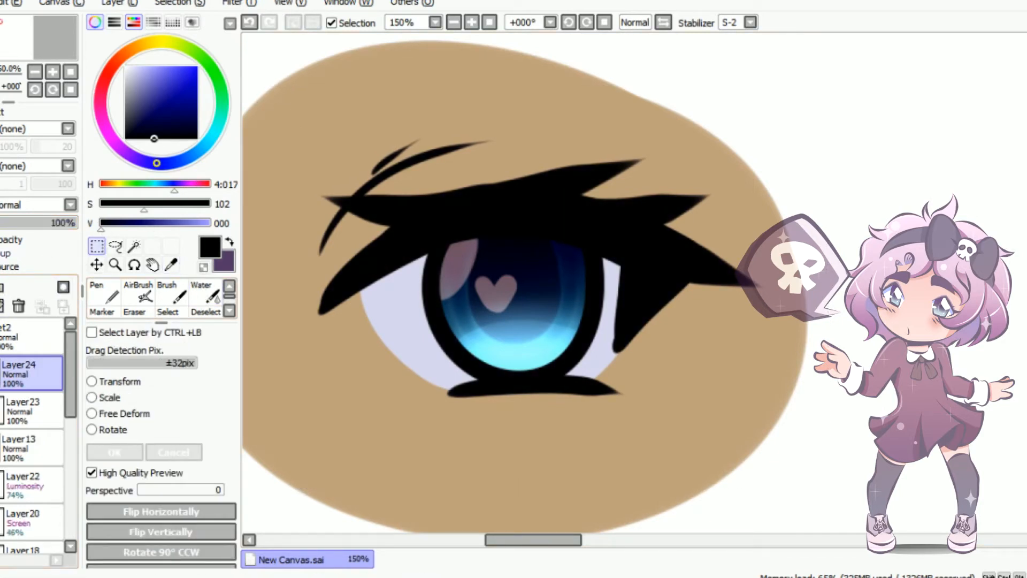
left_click(36, 208)
left_click(32, 275)
left_click_drag(144, 101, 125, 66)
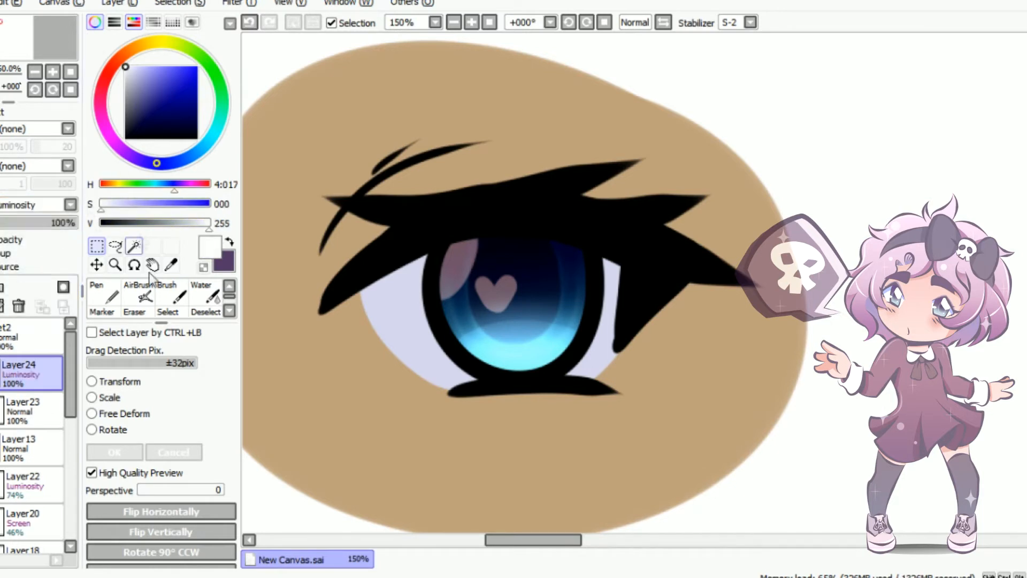
left_click(171, 294)
mouse_move(443, 281)
left_mouse_down()
mouse_move(428, 286)
mouse_move(441, 278)
left_mouse_up()
left_click(464, 310)
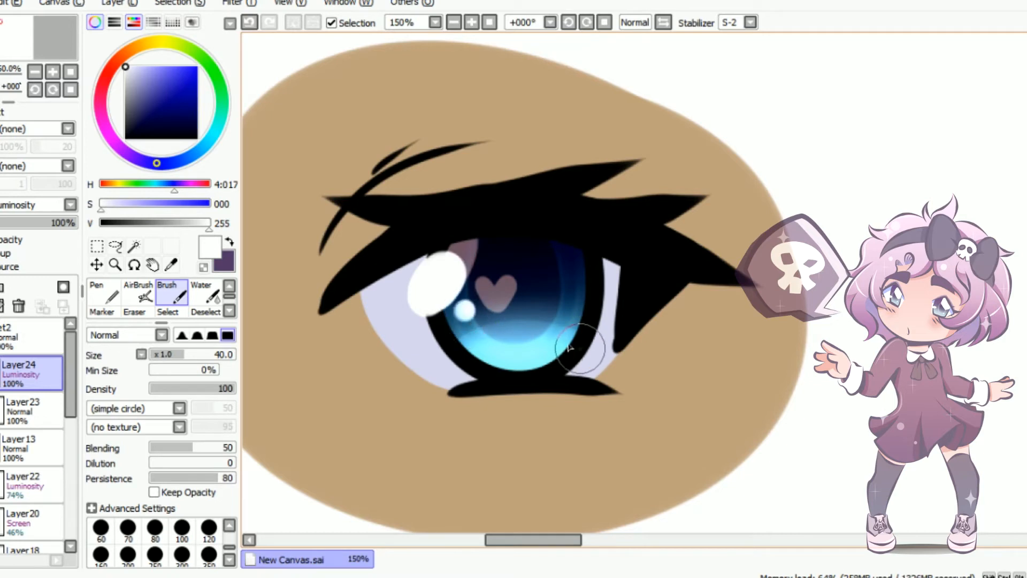
left_click_drag(573, 342, 579, 349)
left_click_drag(65, 224, 73, 234)
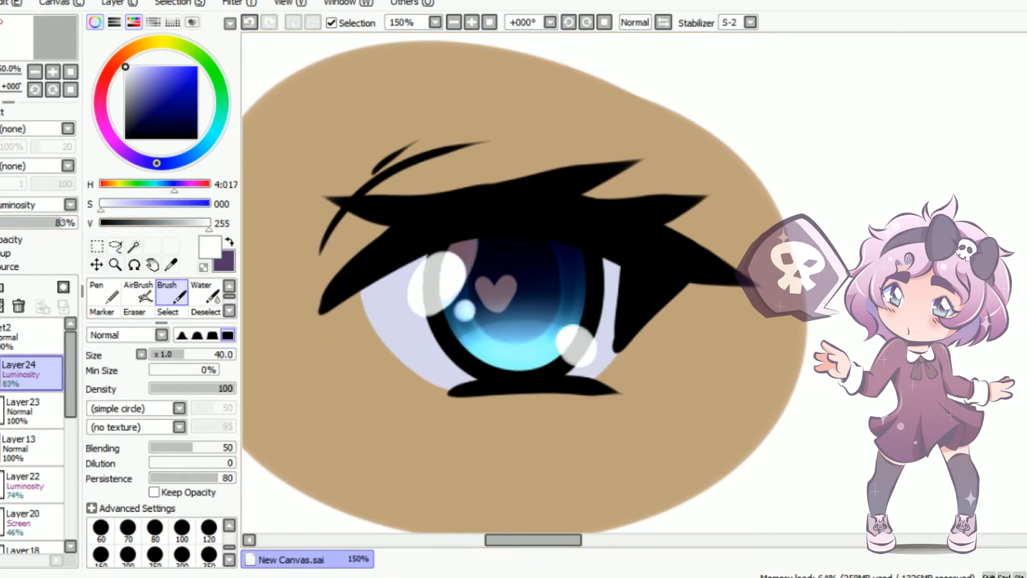
Create a new layer set above the second eye's set and add a drawing layer for the third eye
scroll(592, 300, "down", 5)
scroll(523, 292, "up", 2)
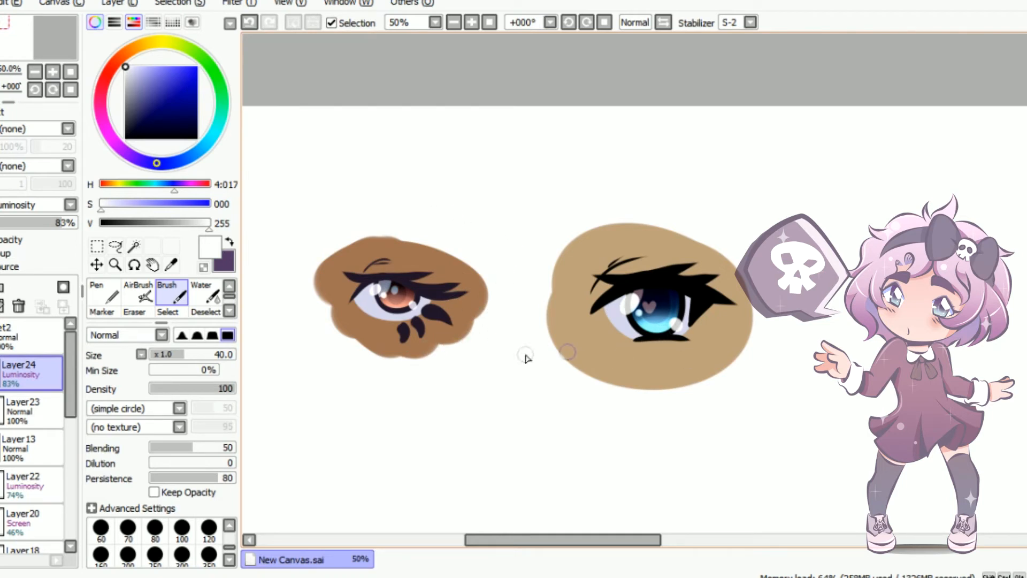
left_click(2, 337)
left_click(18, 338)
left_click(3, 289)
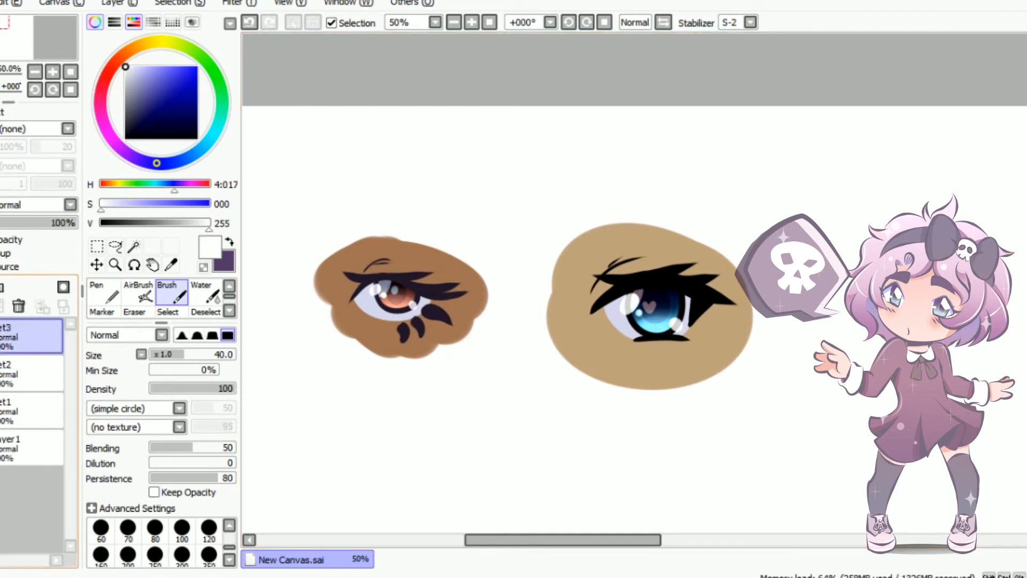
left_click(3, 290)
In empty canvas beside the second eye, draw a dark purple rounded eye outline with three short lashes and an oval pupil, Brush size 25
left_click(230, 241)
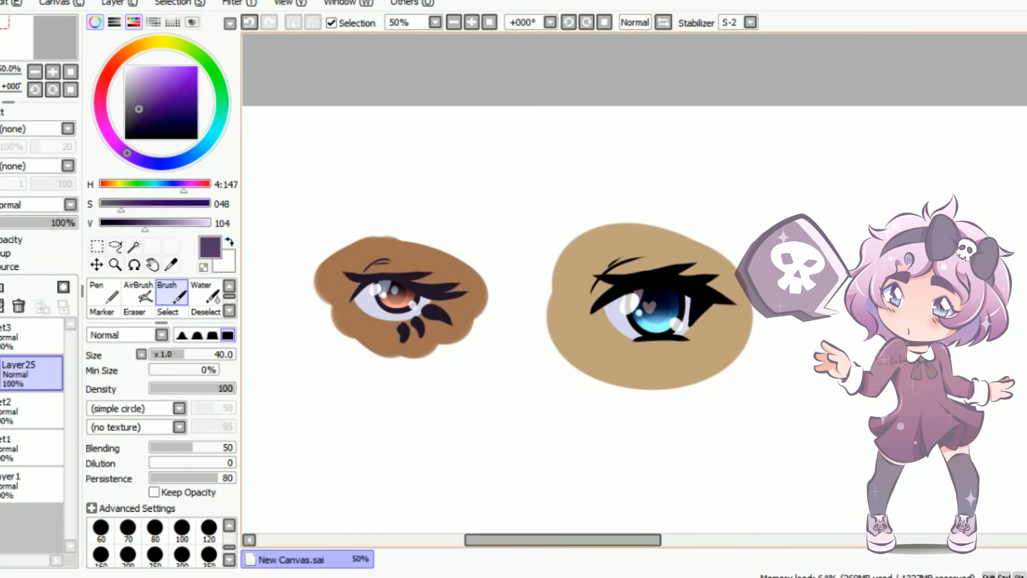
scroll(982, 348, "up", 2)
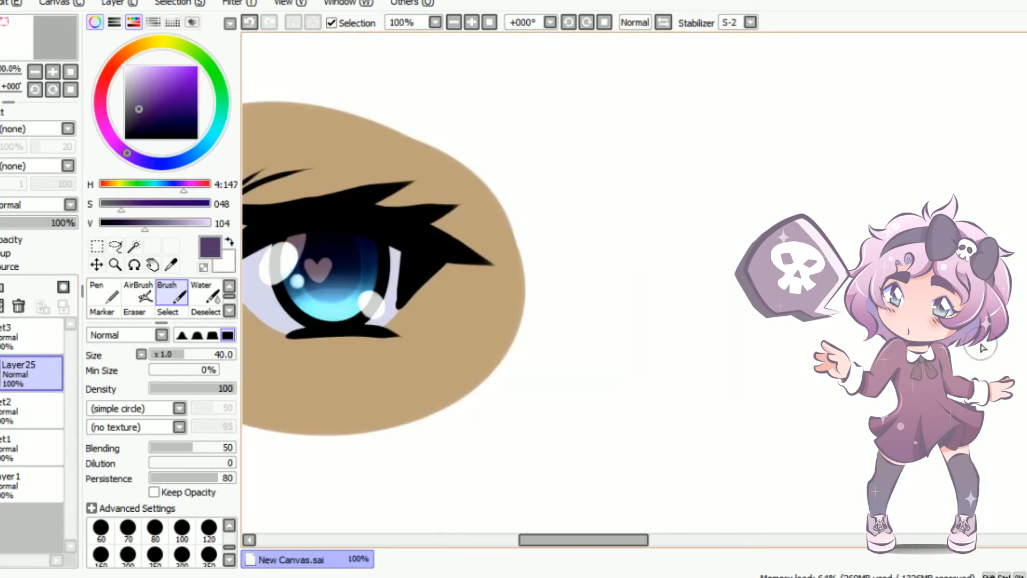
left_click_drag(555, 540, 616, 541)
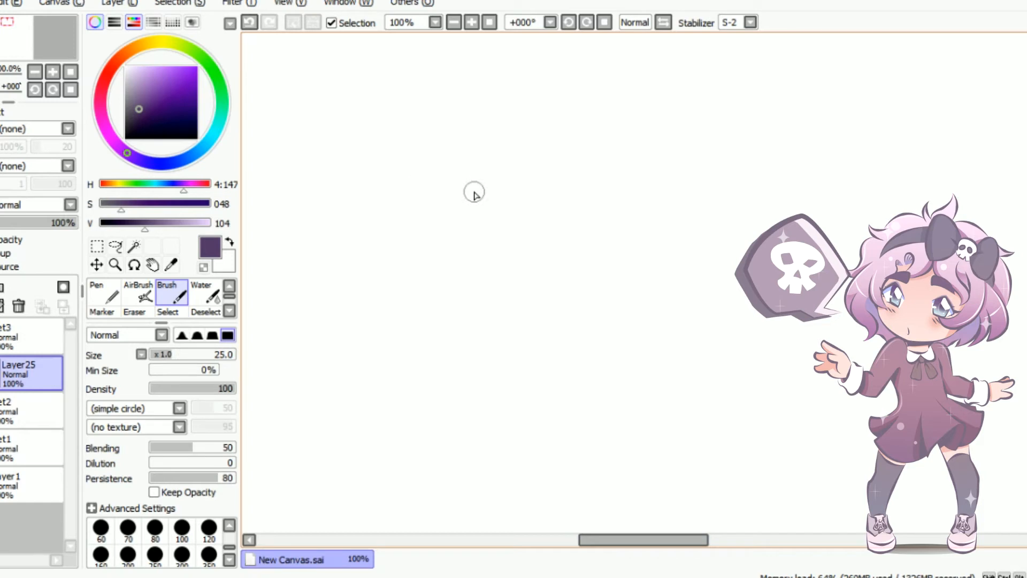
mouse_move(511, 158)
left_mouse_down()
mouse_move(425, 301)
mouse_move(484, 185)
left_mouse_up()
left_click_drag(622, 235, 668, 256)
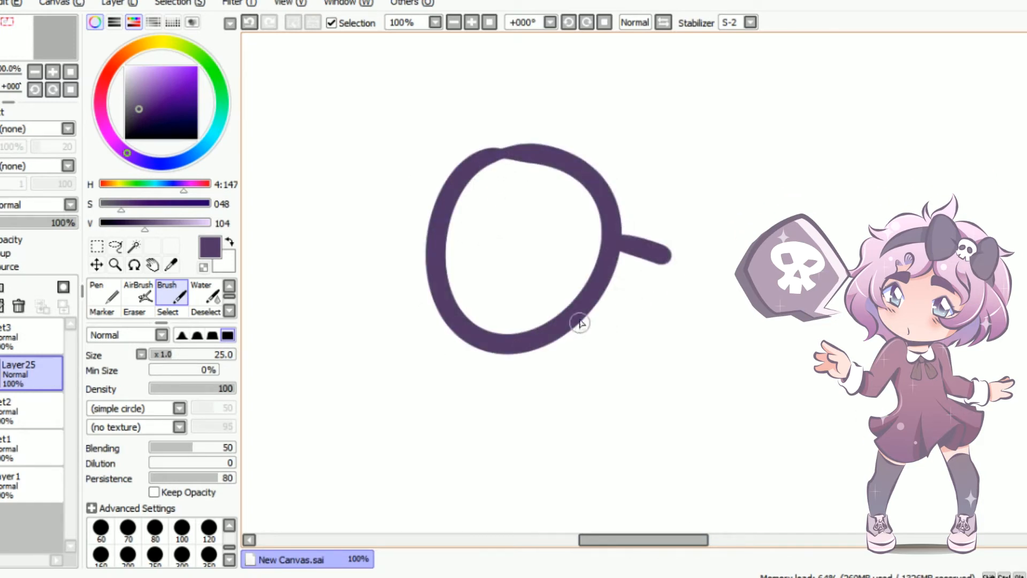
left_click_drag(580, 315, 613, 339)
left_click_drag(512, 352, 523, 389)
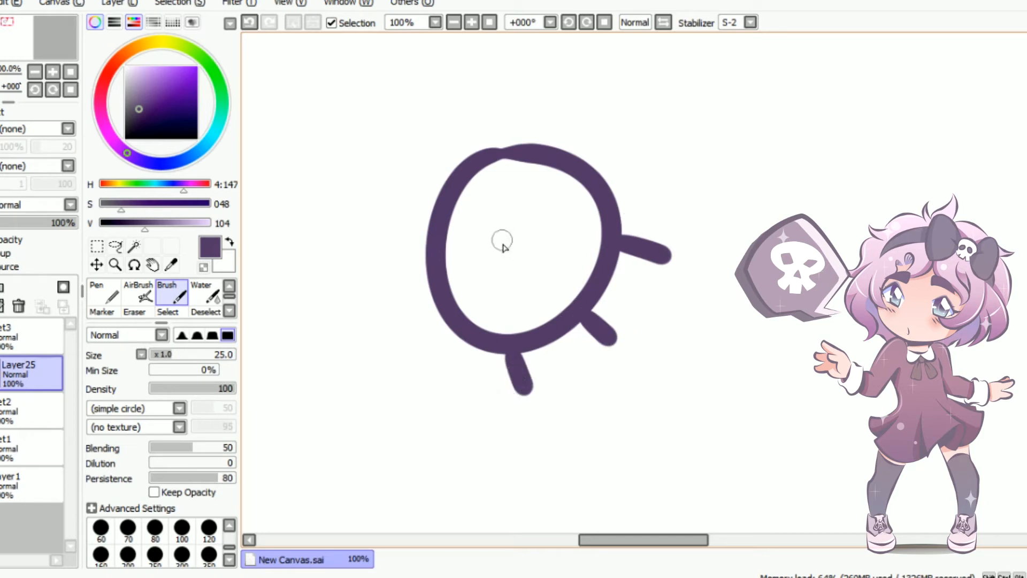
left_click_drag(493, 216, 488, 265)
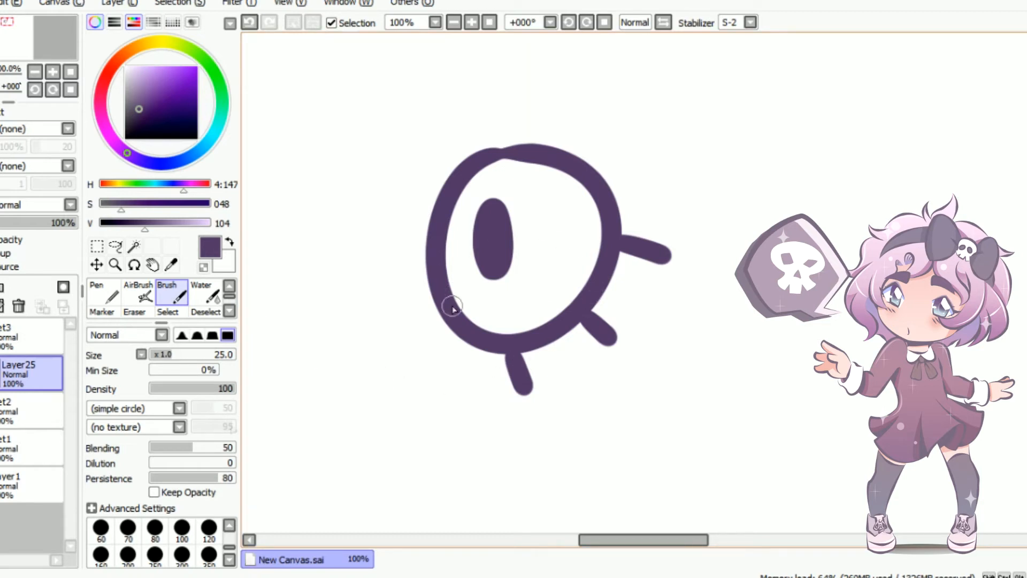
Add a clipped layer above the third eye's line art, select a rectangle around the eye and fill it with black
left_click(228, 246)
left_click(158, 138)
left_click(1, 288)
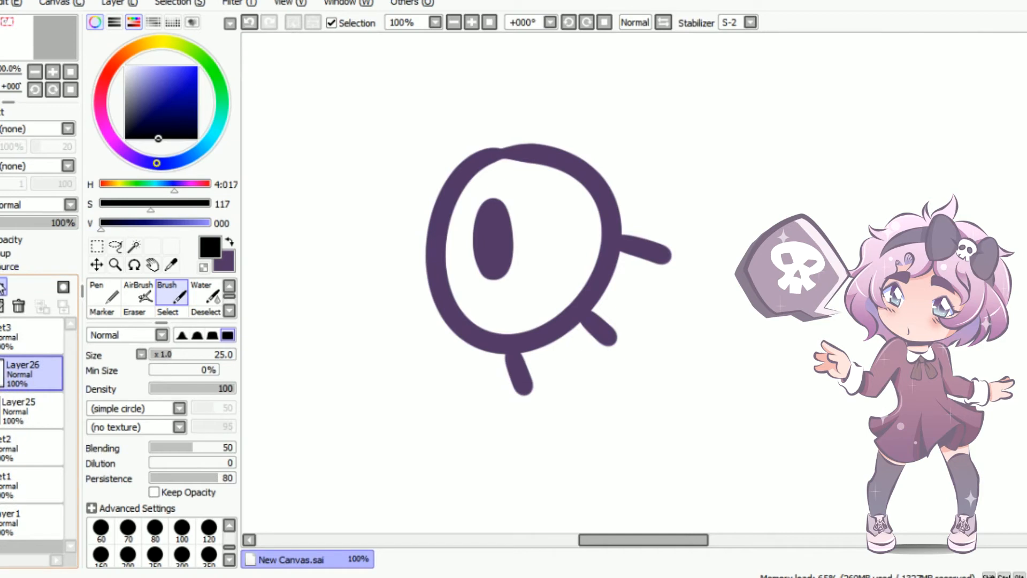
key("w")
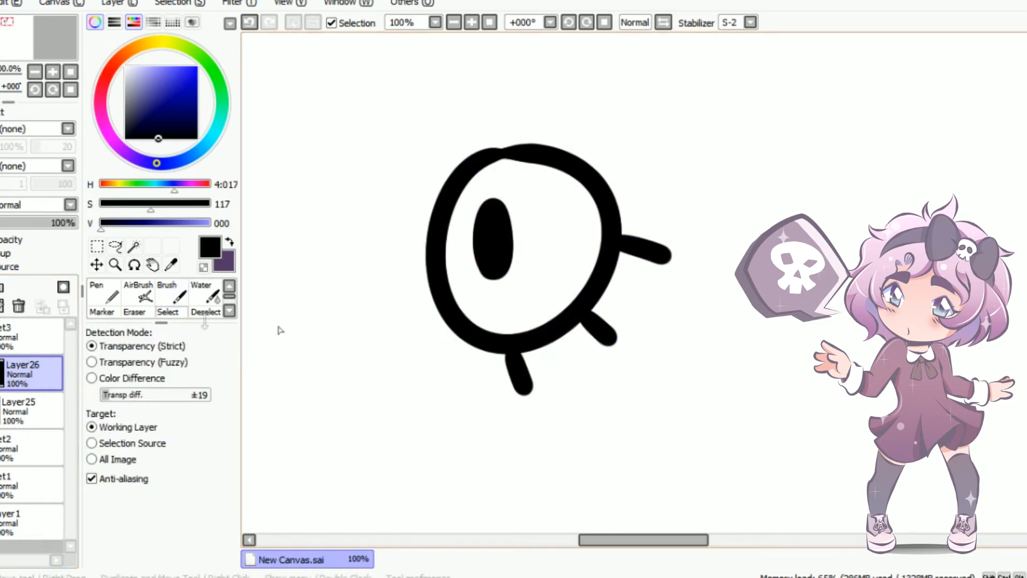
left_click(250, 22)
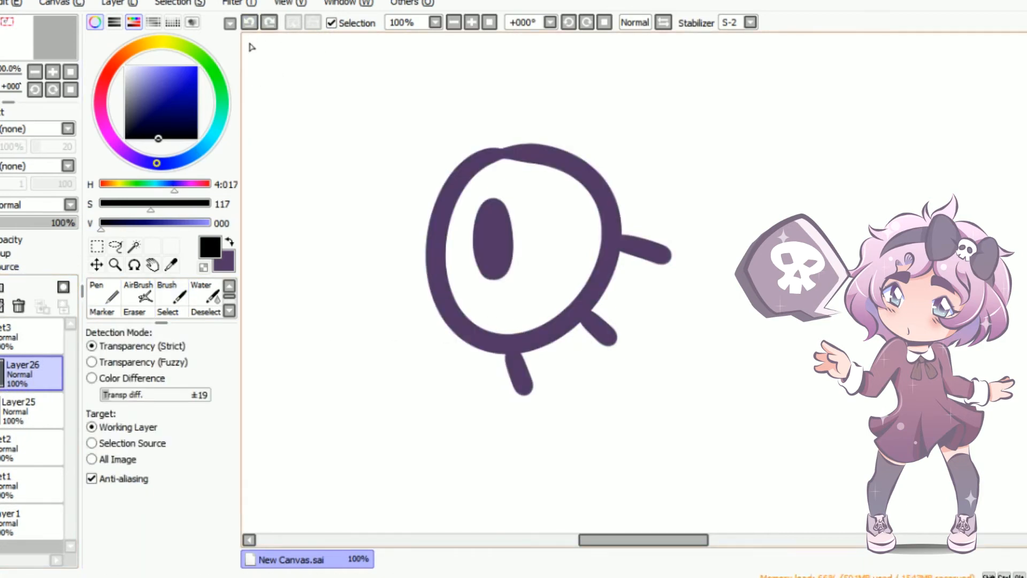
left_click(97, 246)
mouse_move(339, 95)
left_mouse_down()
mouse_move(679, 426)
mouse_move(741, 474)
left_mouse_up()
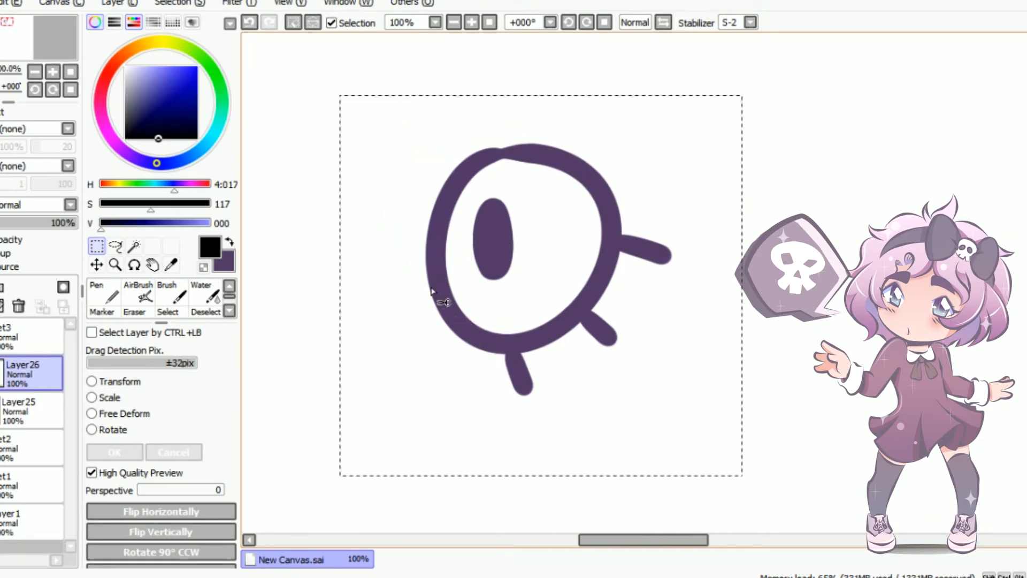
key("w")
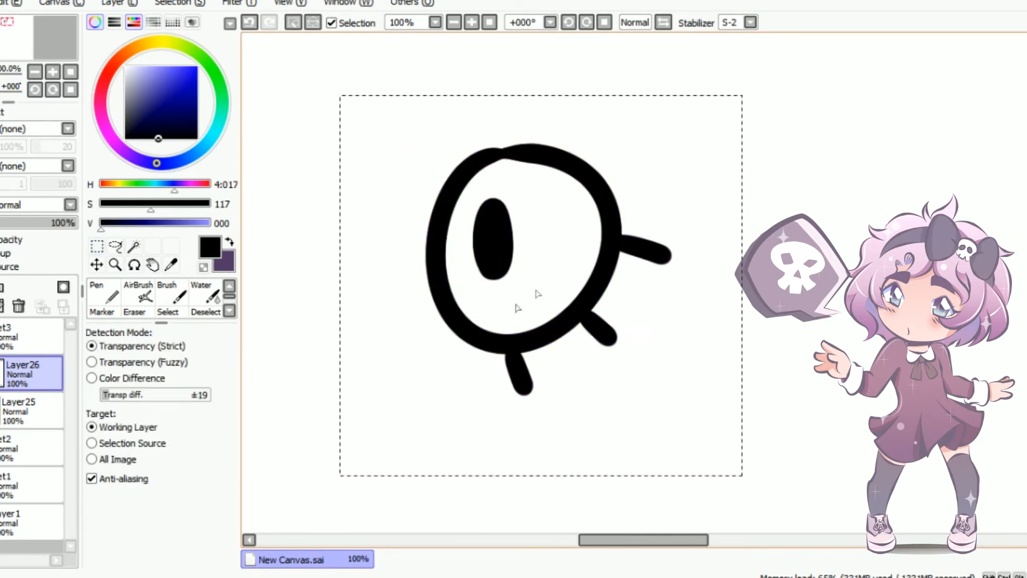
Add a layer, move it beneath the third eye's line art and clear the selection
left_click(1, 288)
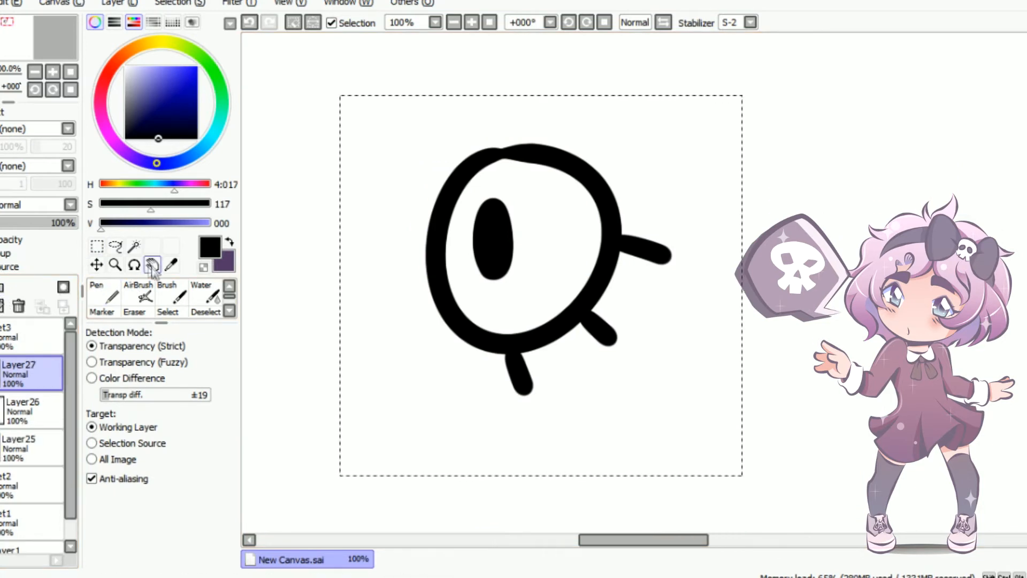
left_click_drag(15, 365, 16, 452)
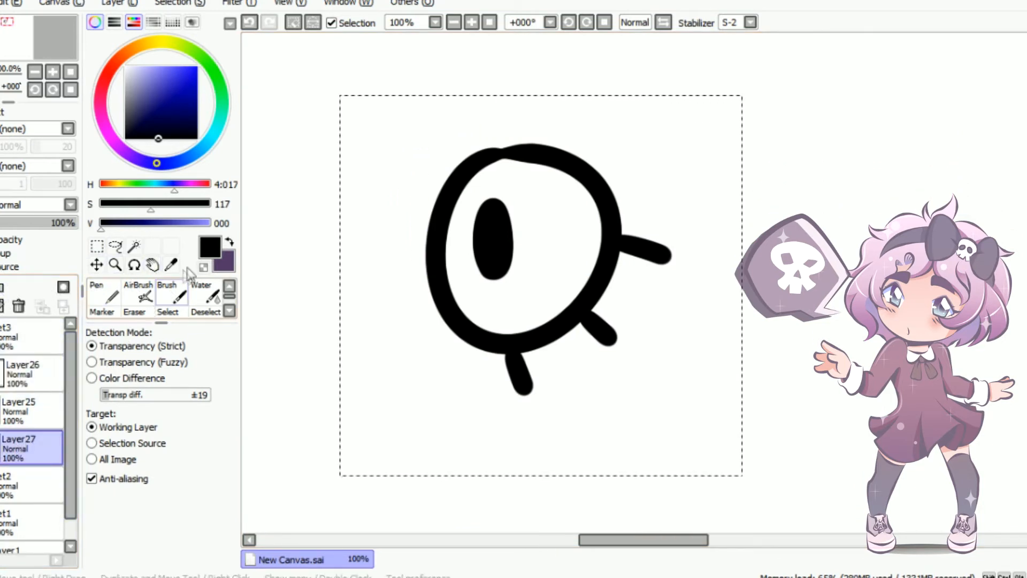
left_click(97, 246)
left_click(321, 212)
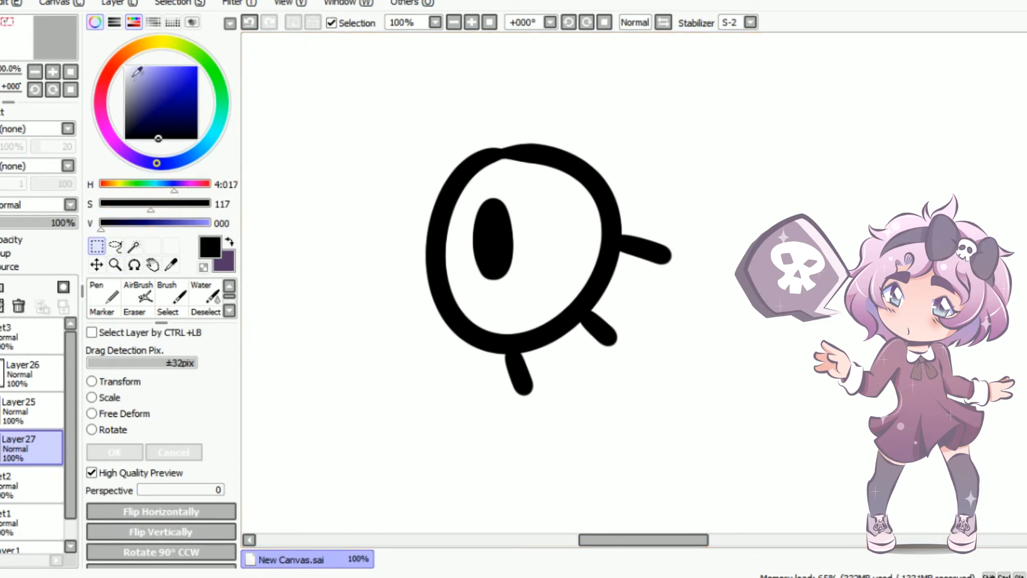
Paint a rounded peach skin patch behind the third eye with the Brush at size 200
left_click(120, 57)
left_click(145, 82)
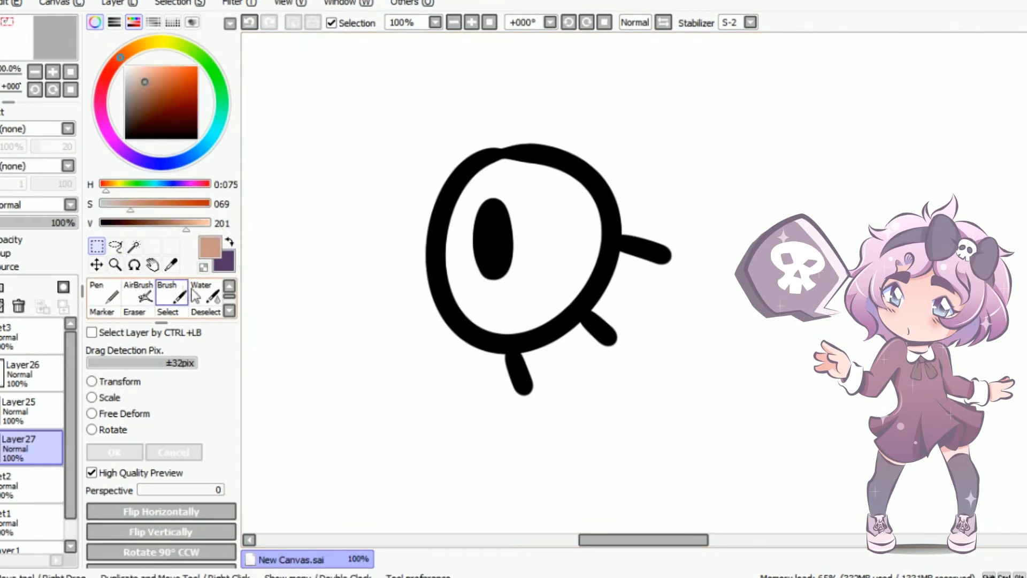
left_click(172, 294)
key("bracketright")
key("bracketright")
key("bracketright")
key("bracketright")
key("bracketright")
key("bracketright")
key("bracketright")
key("bracketright")
key("bracketright")
key("bracketright")
key("bracketright")
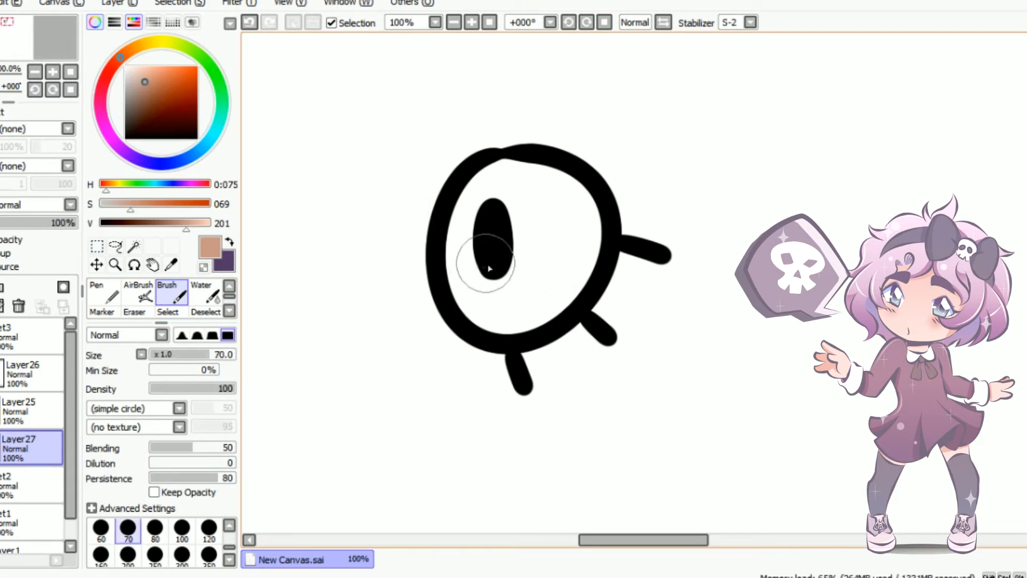
mouse_move(595, 236)
left_mouse_down()
mouse_move(455, 194)
mouse_move(442, 262)
mouse_move(556, 327)
left_mouse_up()
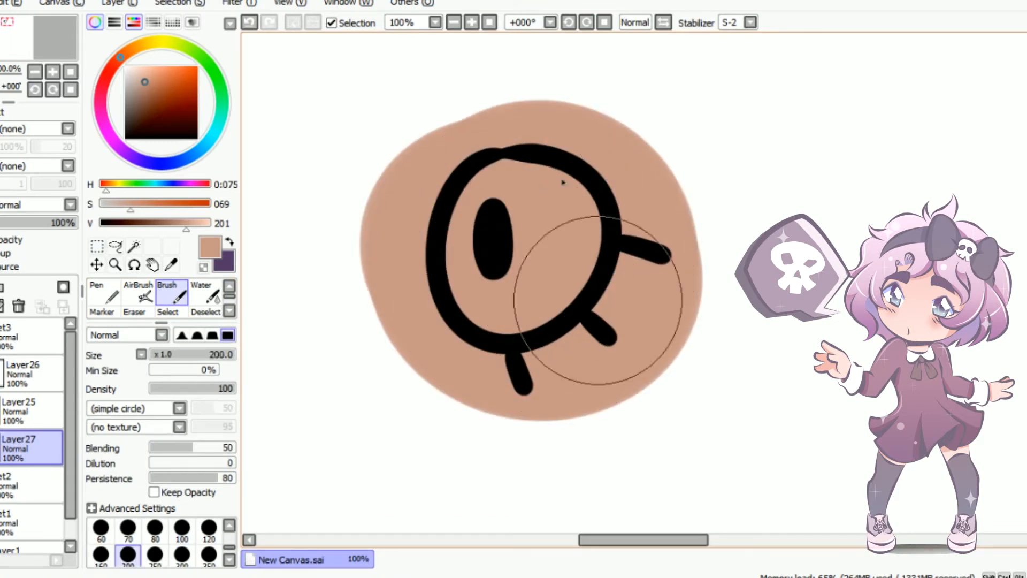
Add a layer above the skin patch and paint the eyeball inside the outline pale bluish white with the Brush at size 120
left_click(0, 287)
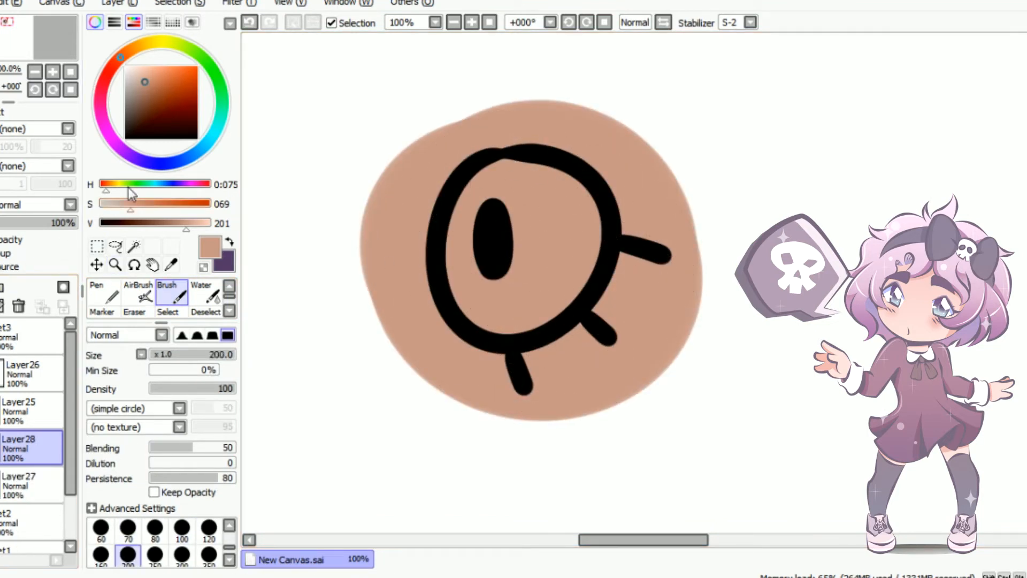
left_click_drag(144, 79, 131, 69)
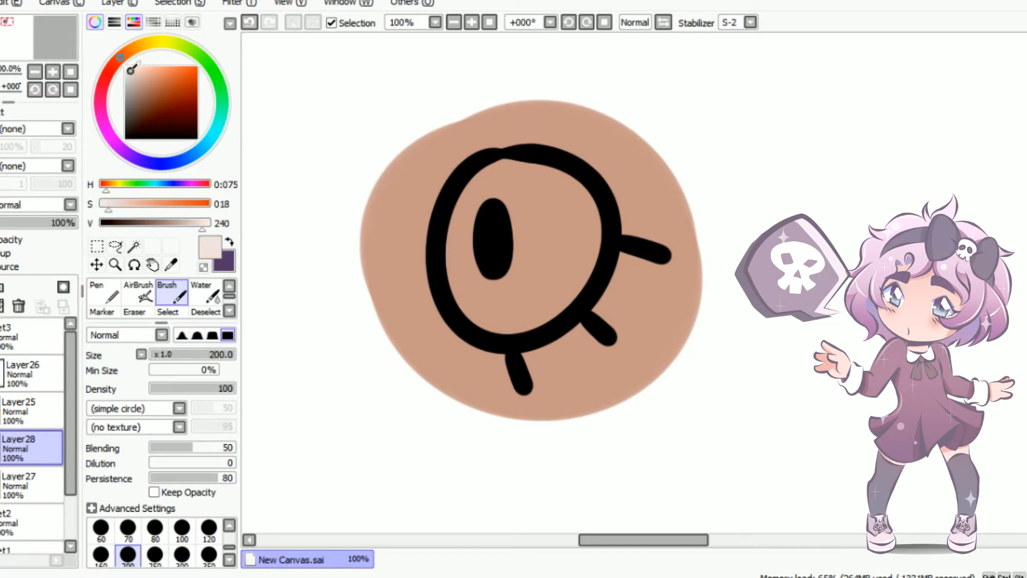
left_click(164, 165)
key("[")
key("[")
mouse_move(529, 216)
left_mouse_down()
mouse_move(478, 240)
mouse_move(550, 236)
mouse_move(471, 225)
mouse_move(518, 294)
mouse_move(610, 243)
left_mouse_up()
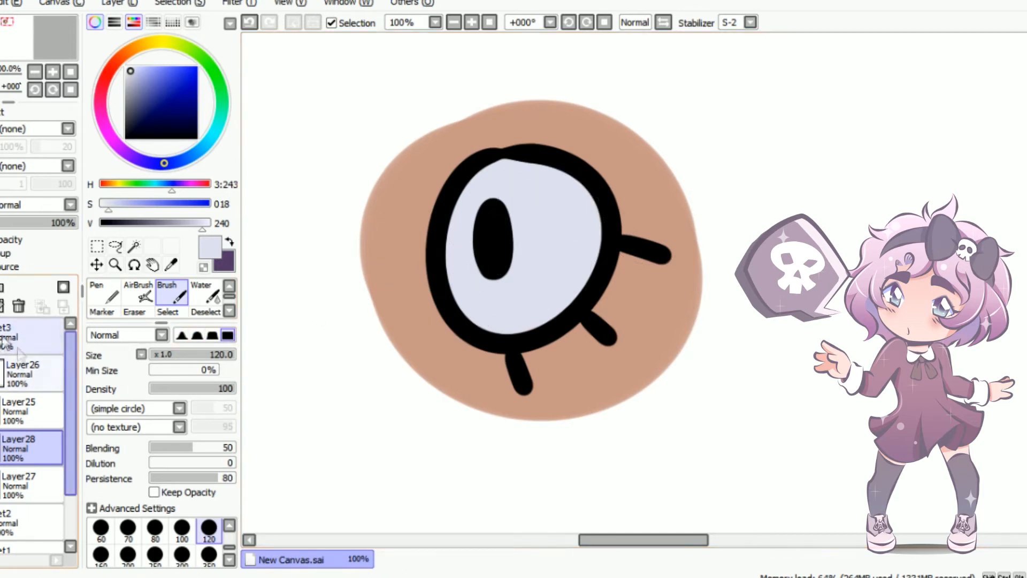
Add a layer above the third eye's clipped black layer and set its blending mode to Luminosity
left_click(16, 372)
left_click(1, 287)
left_click(49, 207)
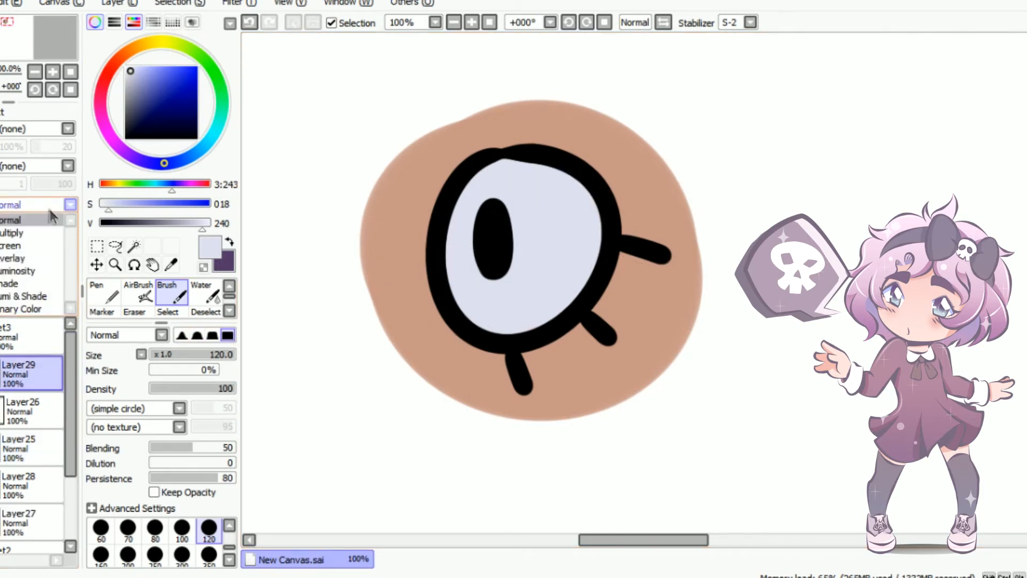
left_click(18, 270)
Paint a white oval highlight over the pupil's upper edge with the Brush at size 30 and set the layer's opacity to 83%
left_click_drag(137, 82, 125, 66)
key("bracketleft")
key("bracketleft")
key("bracketleft")
key("bracketleft")
key("bracketleft")
key("bracketleft")
key("bracketleft")
key("bracketleft")
mouse_move(522, 218)
left_mouse_down()
mouse_move(508, 219)
mouse_move(518, 214)
left_mouse_up()
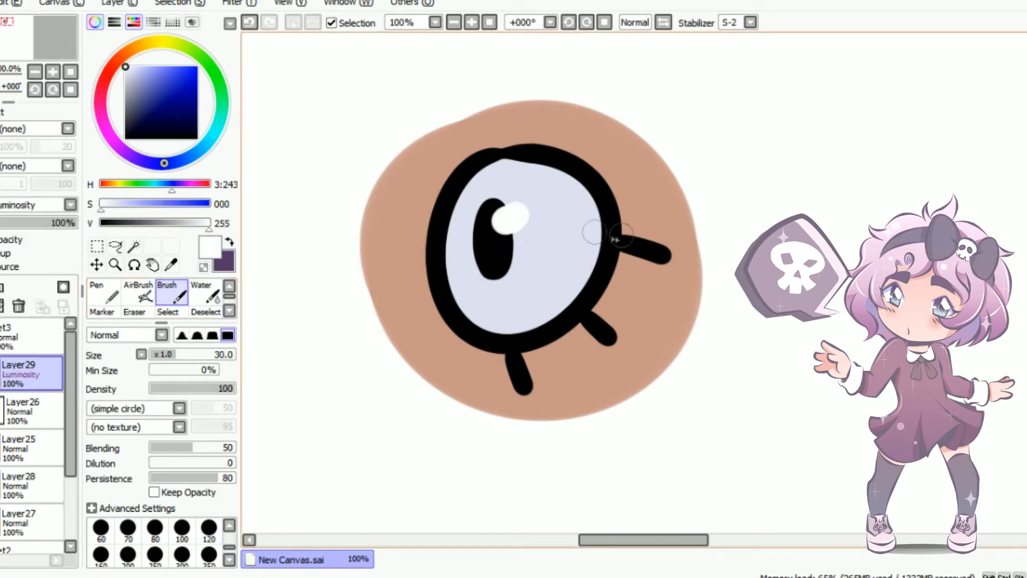
left_click_drag(69, 223, 62, 223)
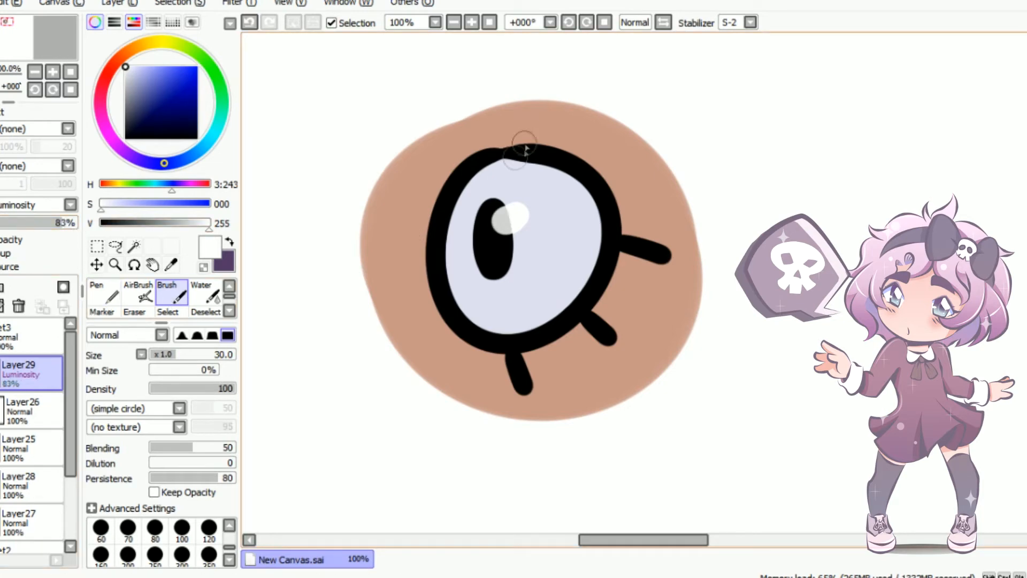
Move the third eye's whole layer set closer to the second eye and apply the transformation
scroll(497, 129, "down", 5)
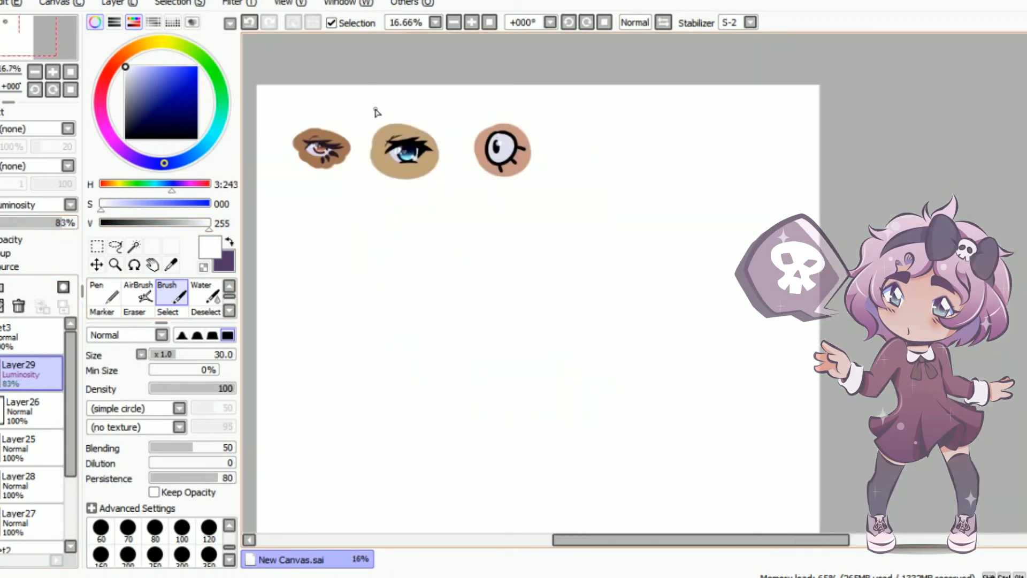
scroll(376, 111, "up", 2)
left_click(10, 334)
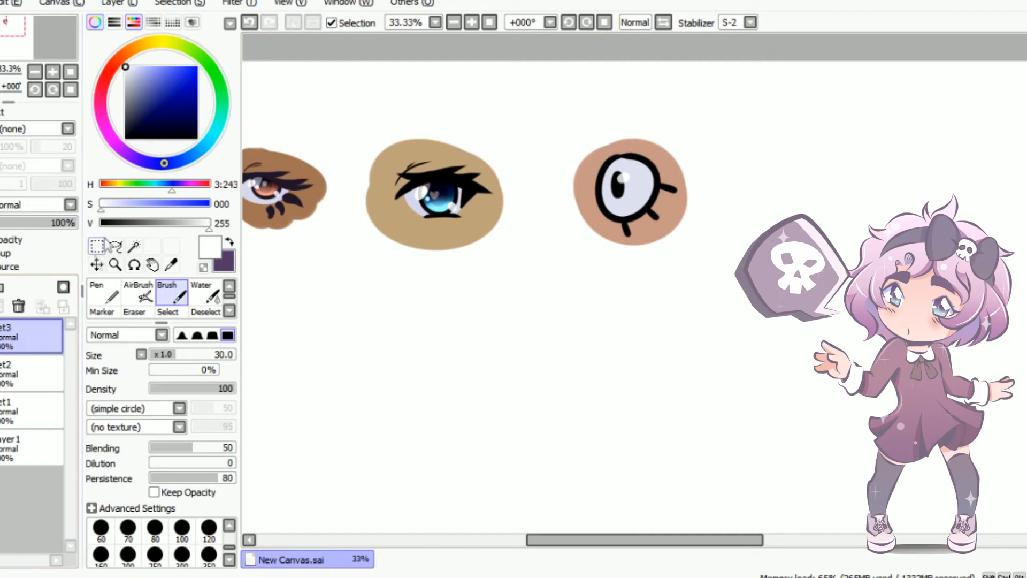
left_click(96, 264)
left_click(111, 430)
left_click_drag(659, 183, 623, 185)
left_click(114, 451)
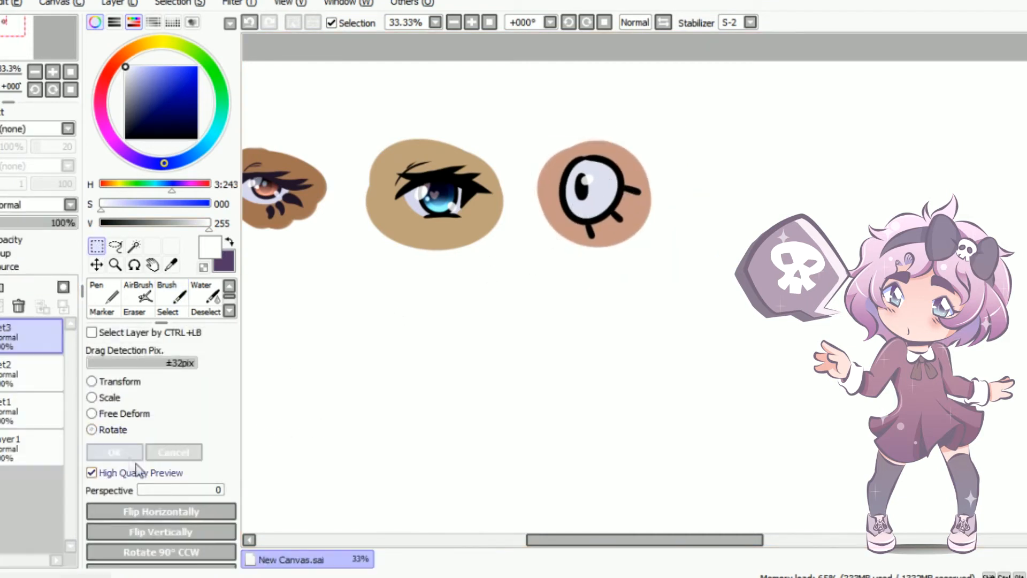
Add a new layer set above the third eye's set and place an empty layer inside it for the fourth eye
left_click_drag(545, 539, 519, 542)
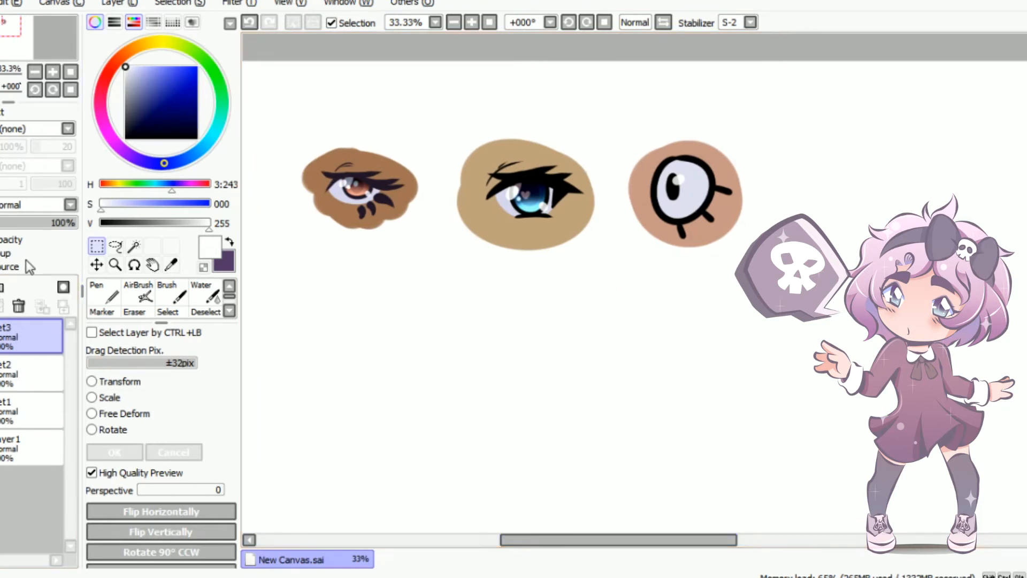
left_click(2, 289)
left_click(0, 288)
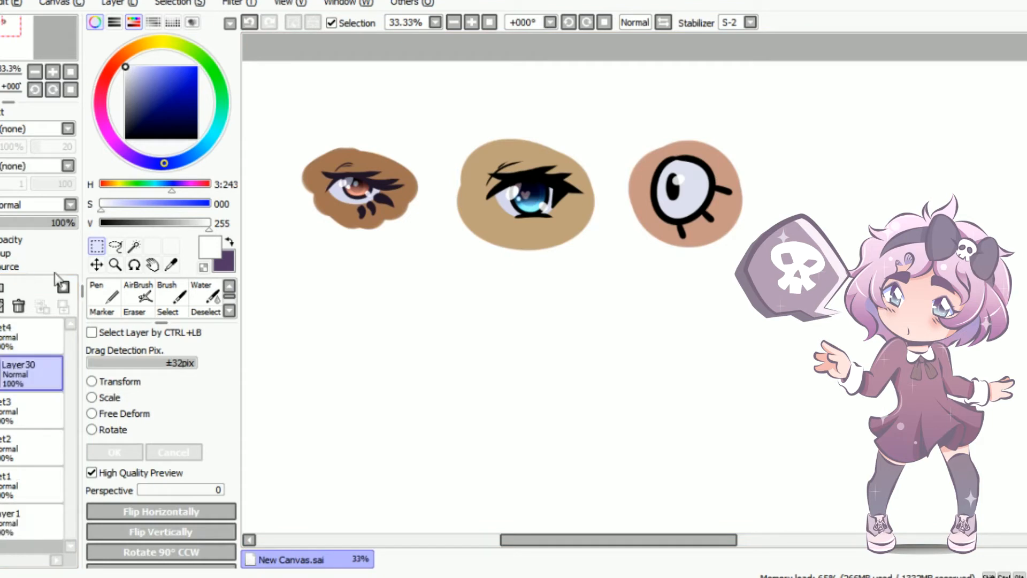
Paint an arched upper lash line with a thick outer corner in dark purple with the Brush at size 30, beside the third eye
left_click(229, 241)
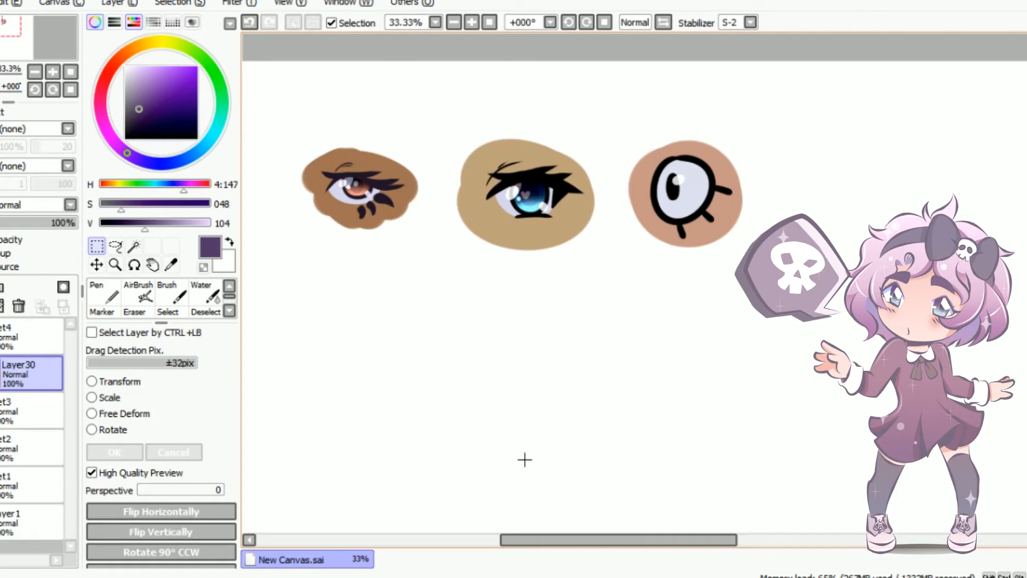
scroll(964, 174, "up", 3)
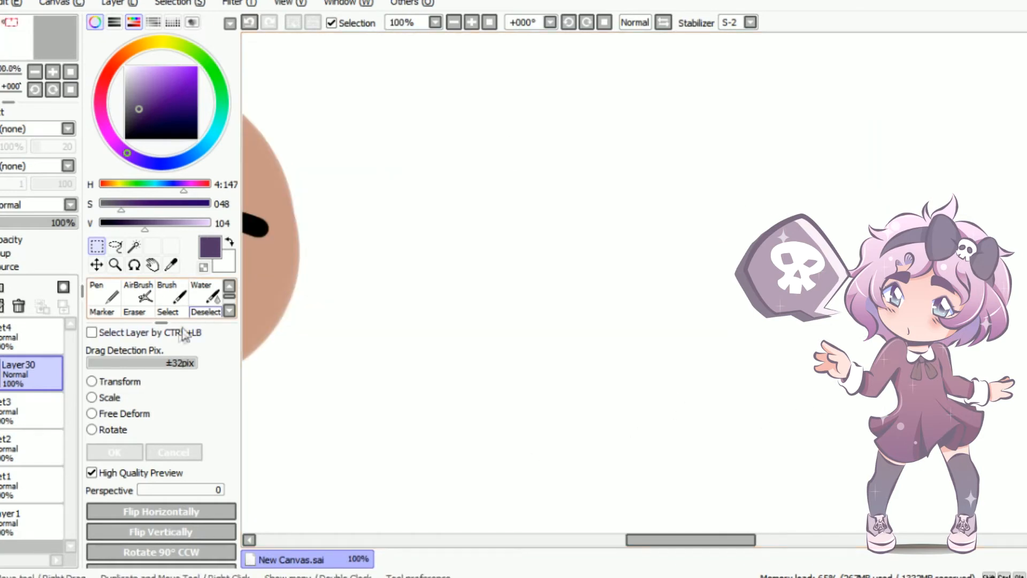
left_click(172, 294)
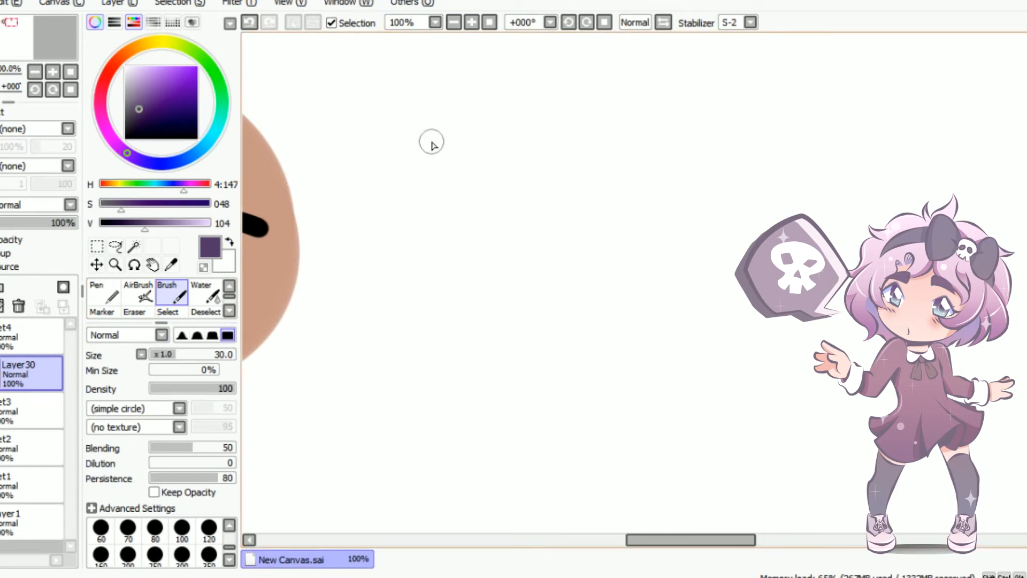
scroll(714, 187, "up", 1)
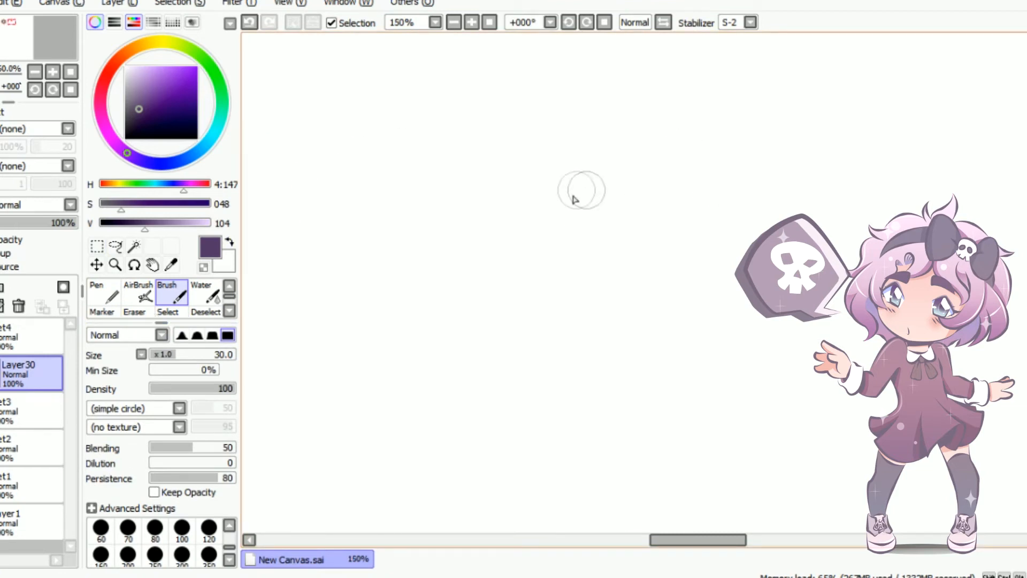
mouse_move(496, 216)
left_mouse_down()
mouse_move(670, 173)
mouse_move(856, 221)
left_mouse_up()
mouse_move(792, 197)
left_mouse_down()
mouse_move(856, 219)
mouse_move(824, 198)
left_mouse_up()
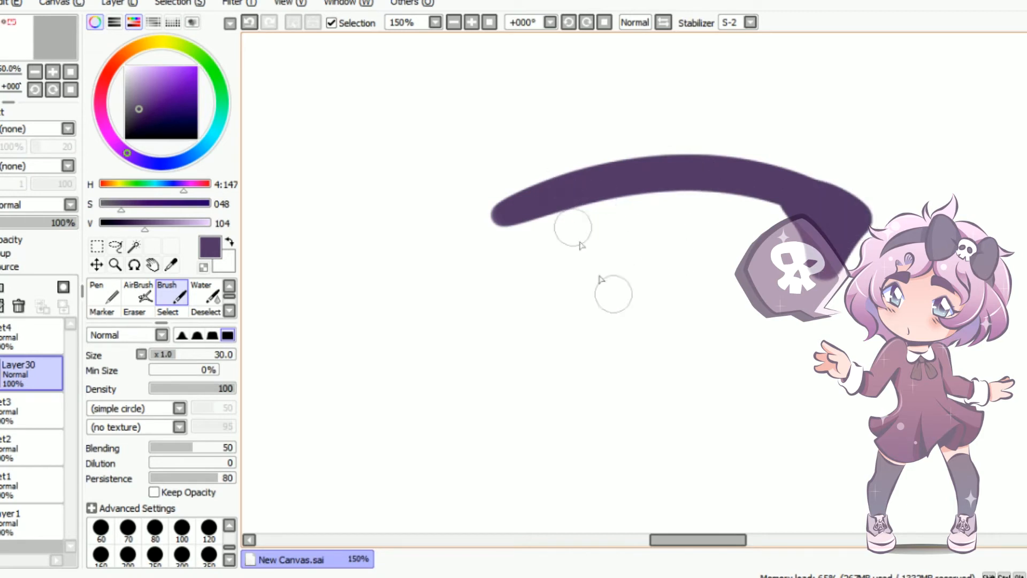
Draw the iris's two sides and a short lower lash line in dark purple with the Brush at size 20
mouse_move(612, 195)
left_mouse_down()
mouse_move(590, 235)
mouse_move(615, 347)
left_mouse_up()
key("ctrl+z")
key("bracketleft")
key("bracketleft")
mouse_move(604, 195)
left_mouse_down()
mouse_move(601, 183)
mouse_move(591, 242)
mouse_move(623, 329)
left_mouse_up()
mouse_move(714, 199)
left_mouse_down()
mouse_move(730, 240)
mouse_move(717, 317)
left_mouse_up()
left_click_drag(611, 338, 754, 327)
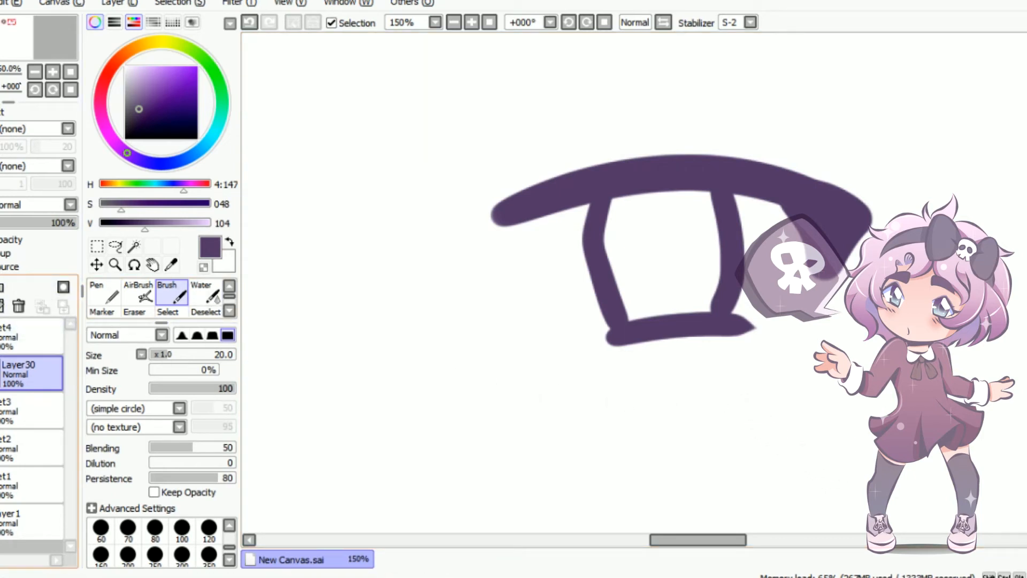
Add a layer beneath the fourth eye's line art and choose a tan brown skin colour
left_click(1, 287)
left_click_drag(10, 401, 11, 407)
left_click(232, 243)
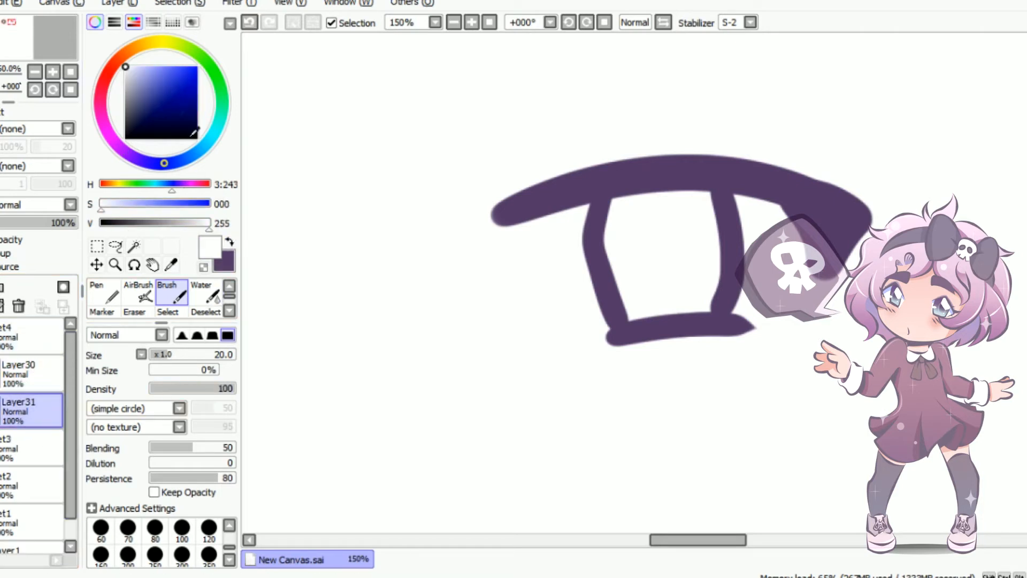
left_click(137, 48)
mouse_move(169, 87)
left_mouse_down()
mouse_move(154, 98)
mouse_move(162, 90)
mouse_move(145, 90)
left_mouse_up()
left_click_drag(142, 54, 141, 70)
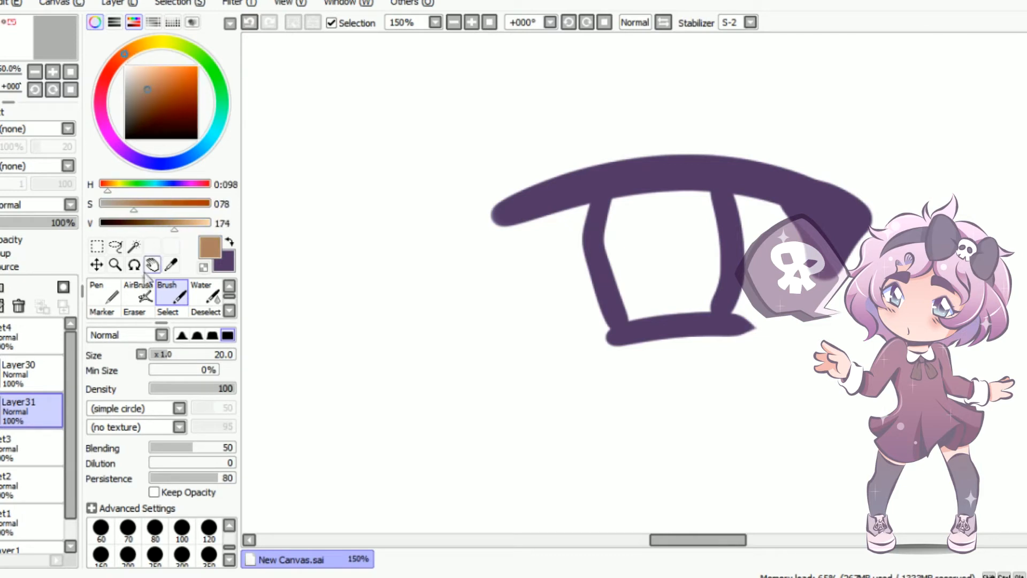
Paint a large oval skin patch behind the fourth eye with an enlarged Brush
key("bracketright")
key("bracketright")
key("bracketright")
key("bracketright")
key("bracketright")
key("bracketright")
key("bracketright")
key("bracketright")
key("bracketright")
key("bracketright")
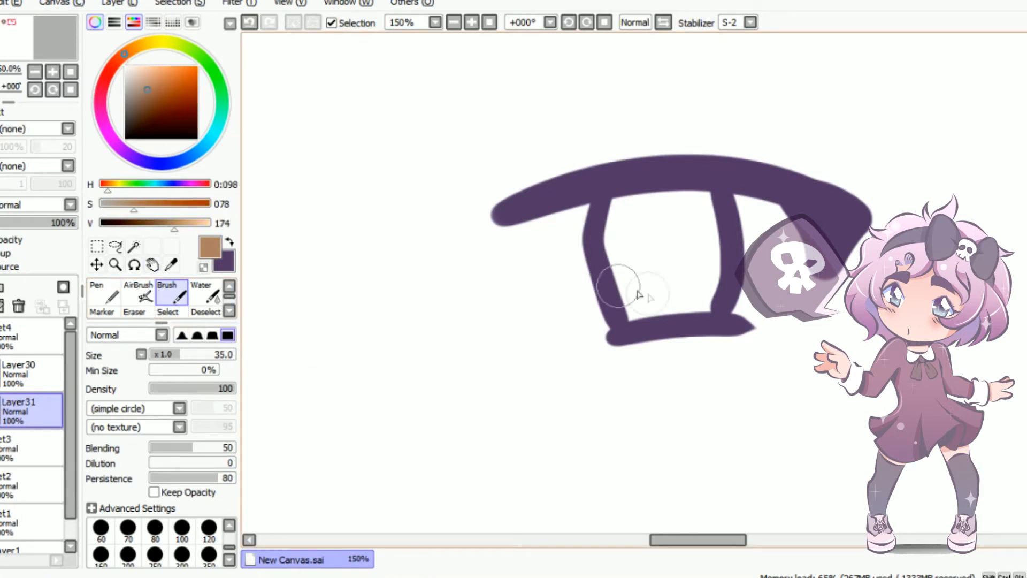
key("bracketright")
mouse_move(511, 253)
left_mouse_down()
mouse_move(768, 211)
mouse_move(618, 299)
mouse_move(538, 234)
mouse_move(729, 206)
left_mouse_up()
Draw a thin tapered dark purple crease above the lash line's inner end on the line art layer
left_click(229, 242)
left_click(24, 372)
key("bracketleft")
key("bracketleft")
key("bracketleft")
key("bracketleft")
key("bracketleft")
key("bracketleft")
key("bracketleft")
key("bracketleft")
key("bracketleft")
key("bracketleft")
key("bracketleft")
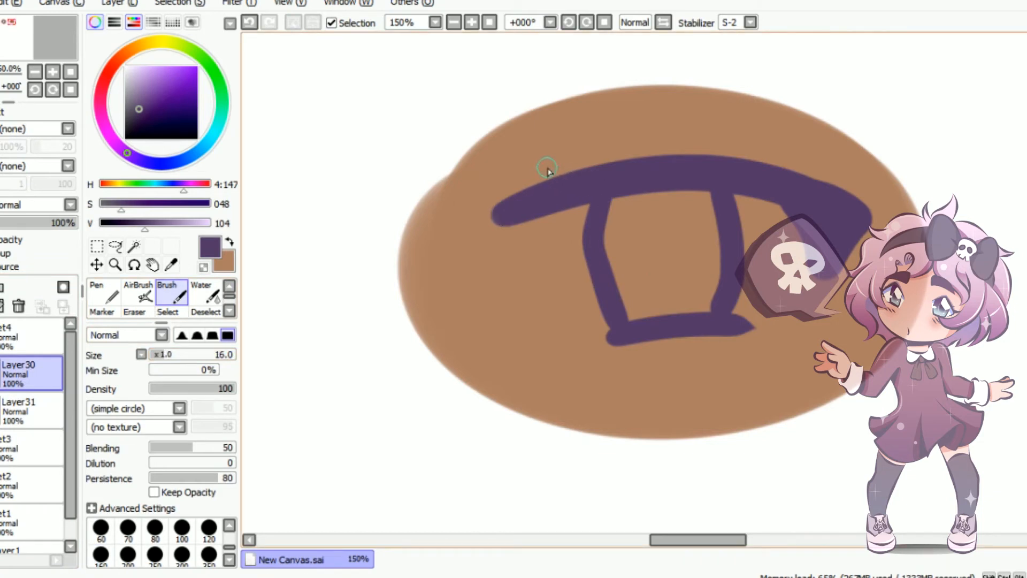
left_click_drag(529, 156, 623, 113)
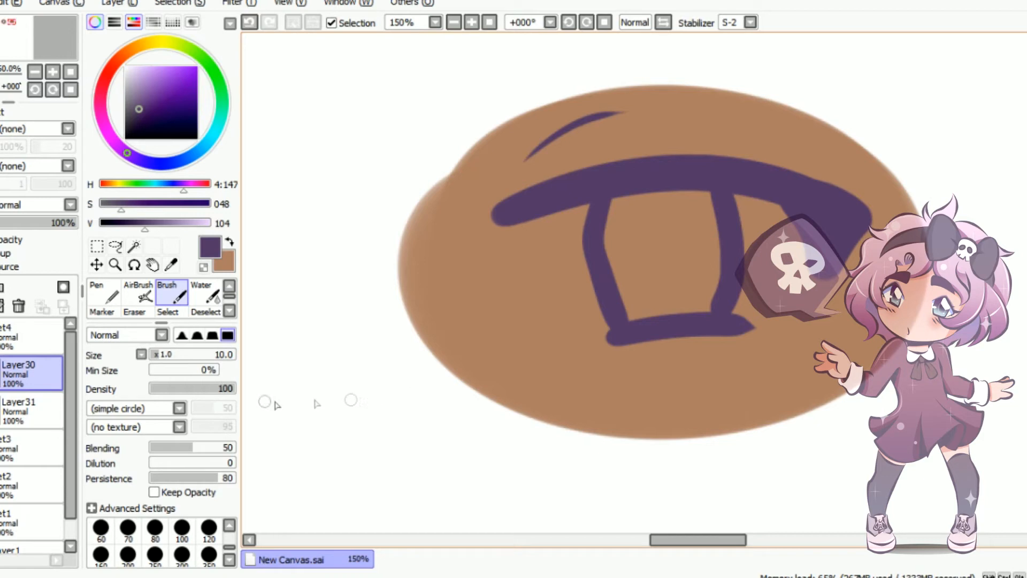
Rotate the fourth eye's line art slightly clockwise and apply the transformation
left_click(97, 248)
left_click(116, 430)
left_click_drag(404, 295, 471, 259)
left_click_drag(678, 213, 546, 248)
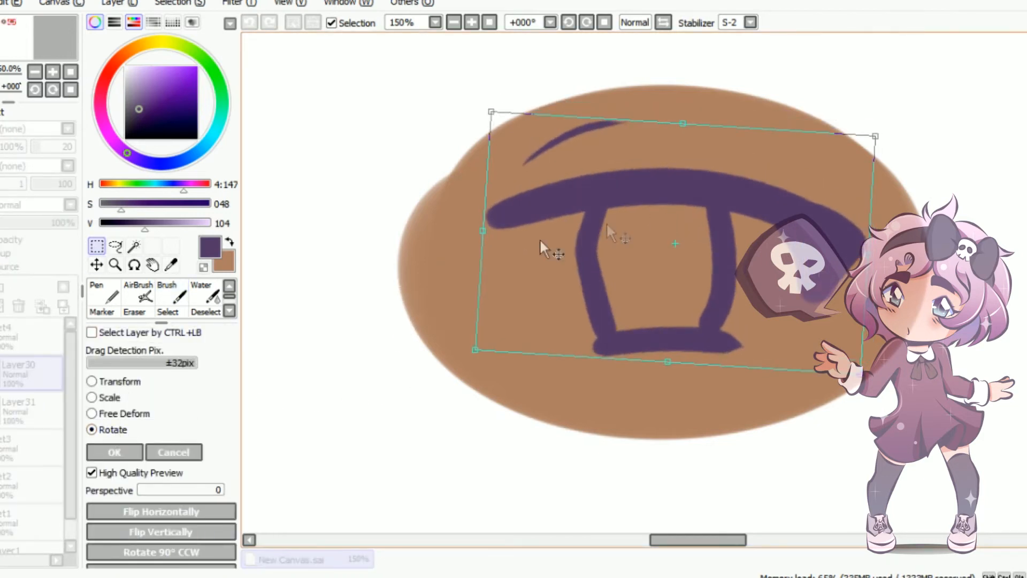
left_click(123, 452)
Add an eyeball layer between the fourth eye's line art and skin patch, and ready the Brush
left_click(230, 243)
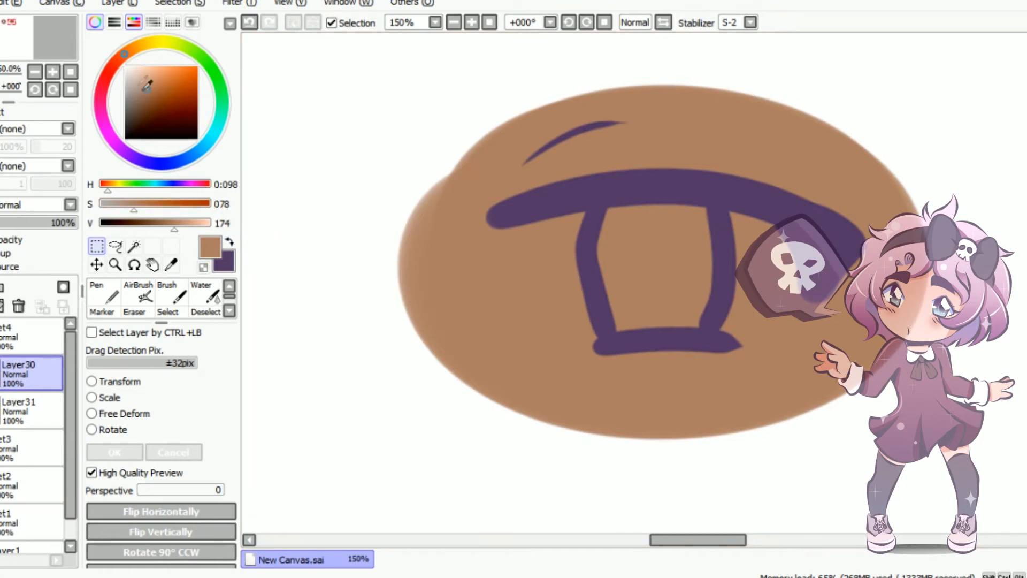
left_click_drag(138, 85, 125, 65)
left_click(0, 287)
mouse_move(10, 366)
left_mouse_down()
mouse_move(23, 464)
mouse_move(14, 403)
left_mouse_up()
left_click(182, 295)
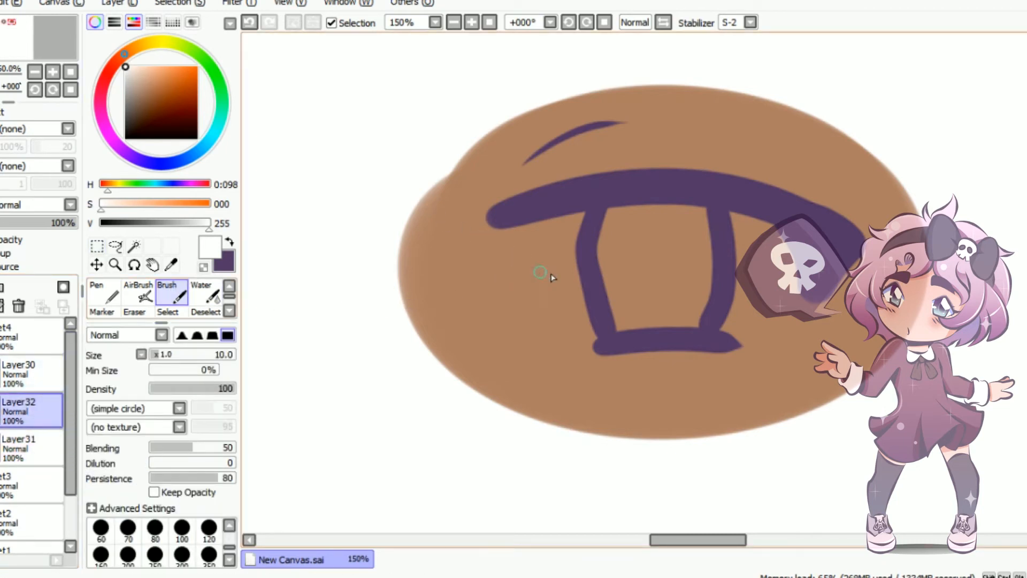
Outline both lower sides of the eyeball in pale bluish white with the Brush at size 10 and bucket-fill the inside
mouse_move(516, 227)
left_mouse_down()
mouse_move(552, 307)
mouse_move(602, 337)
left_mouse_up()
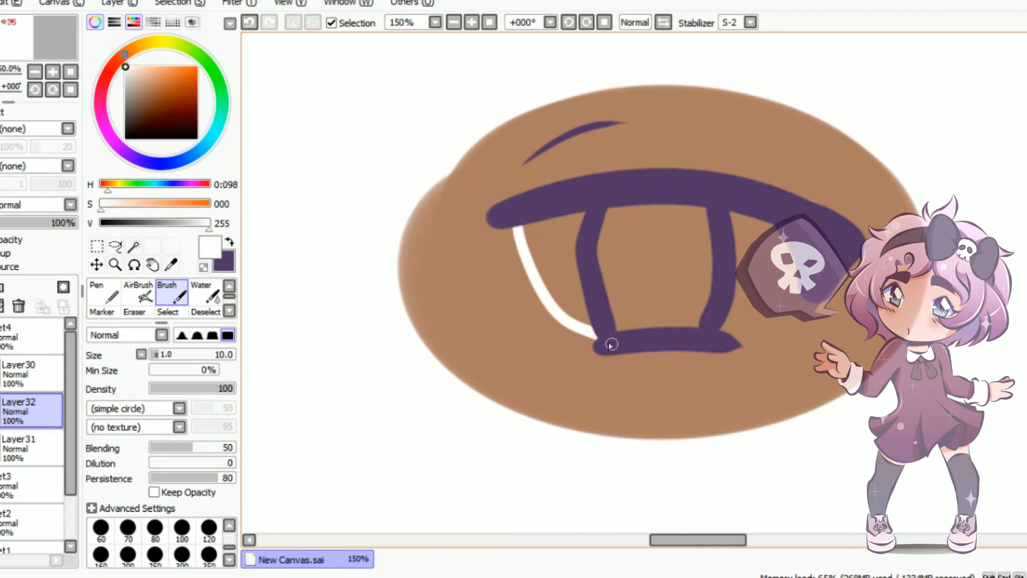
key("ctrl+z")
left_click(162, 163)
left_click(131, 71)
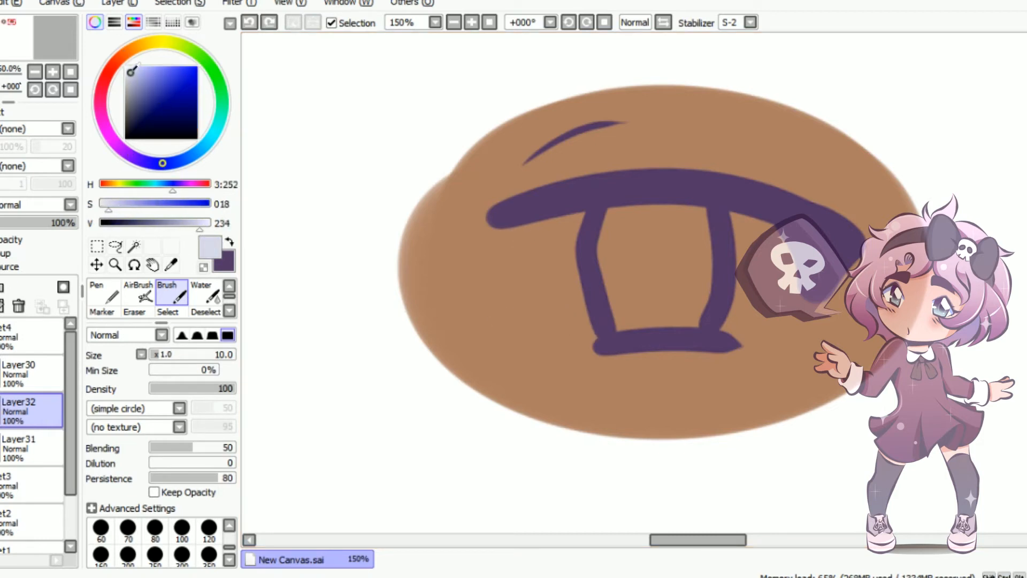
left_click_drag(597, 339, 513, 227)
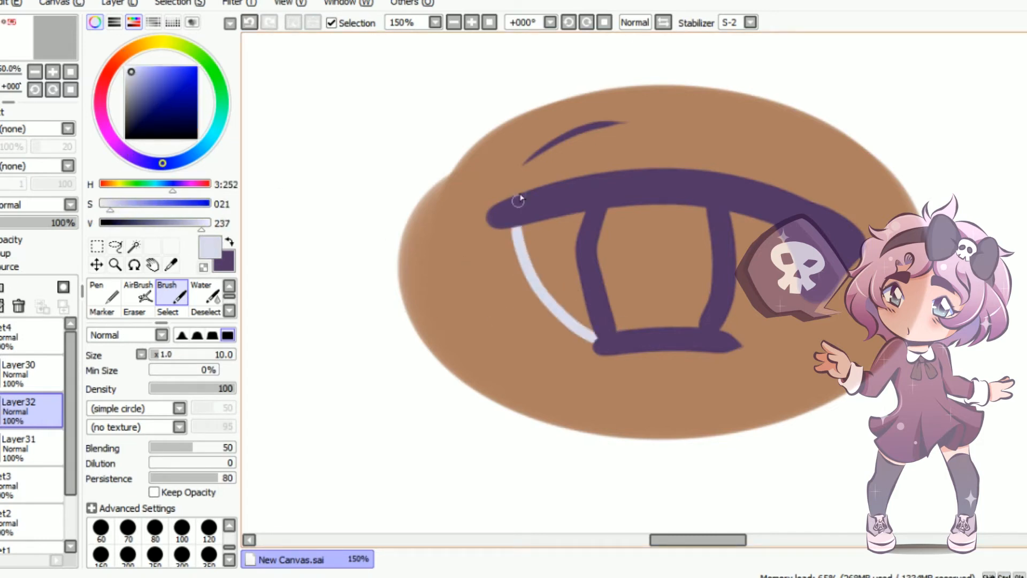
left_click_drag(715, 343, 804, 231)
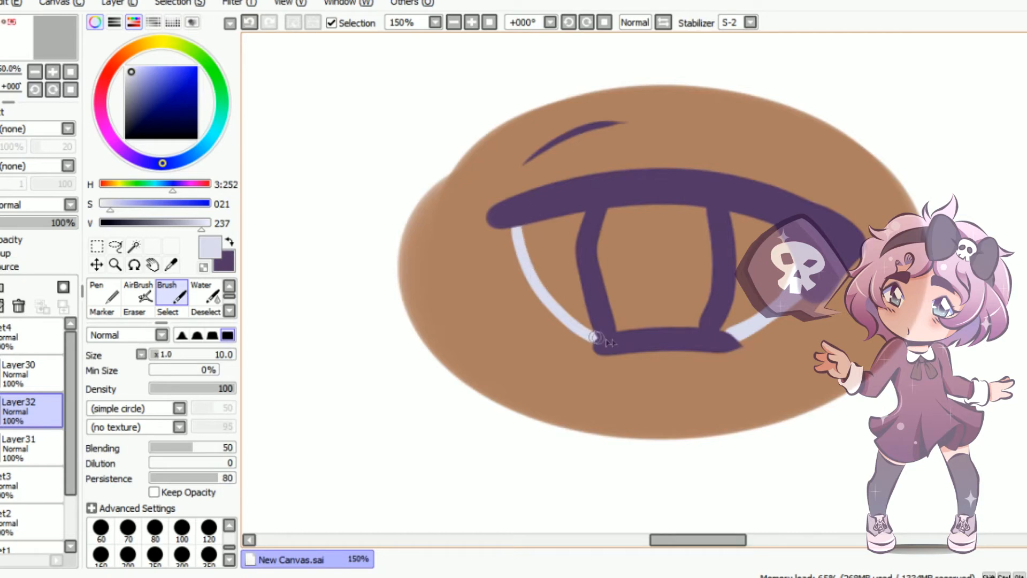
key("g")
left_click(670, 296)
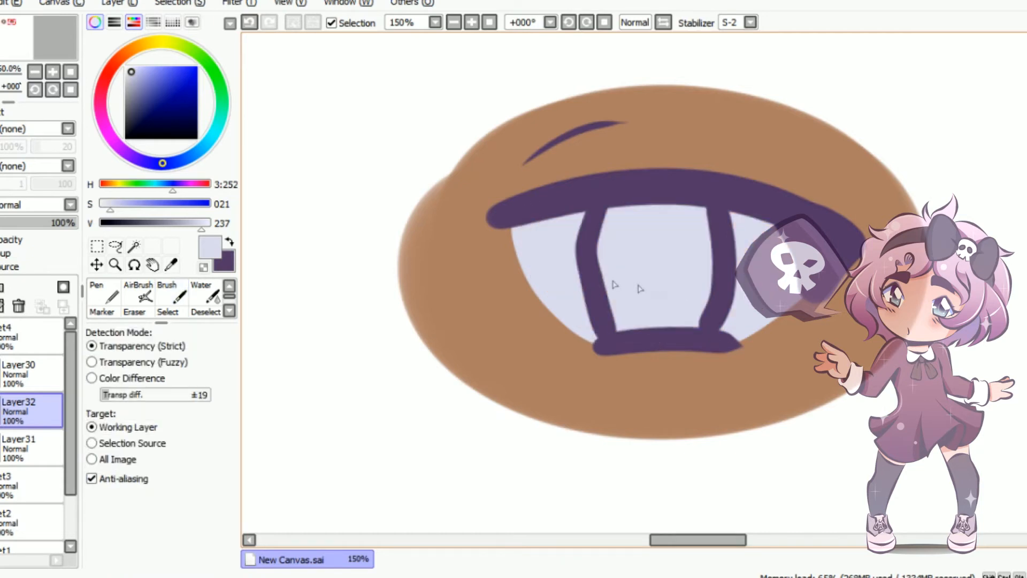
Add a layer above the eyeball layer and choose a golden yellow for the iris
left_click(1, 287)
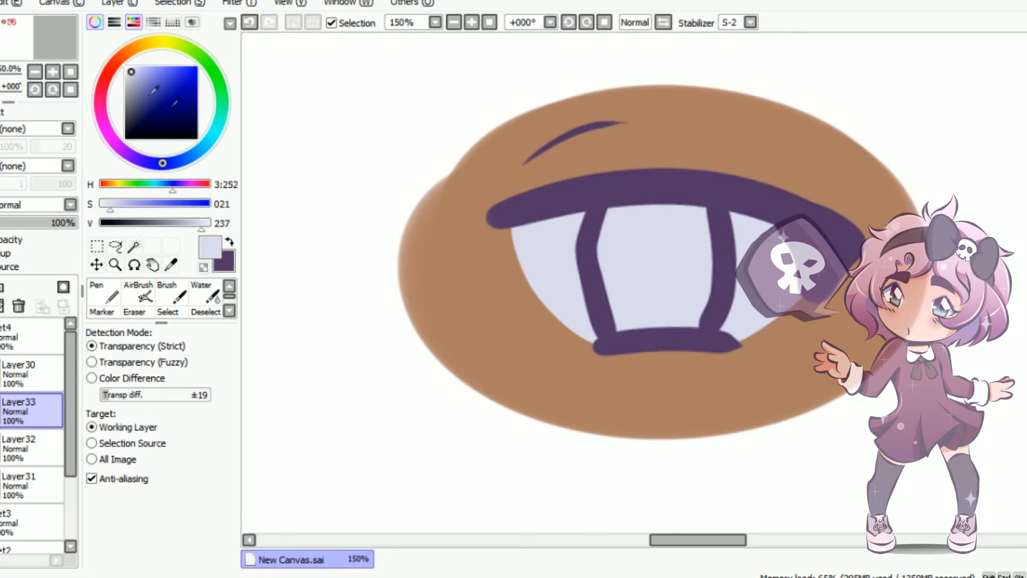
left_click(125, 148)
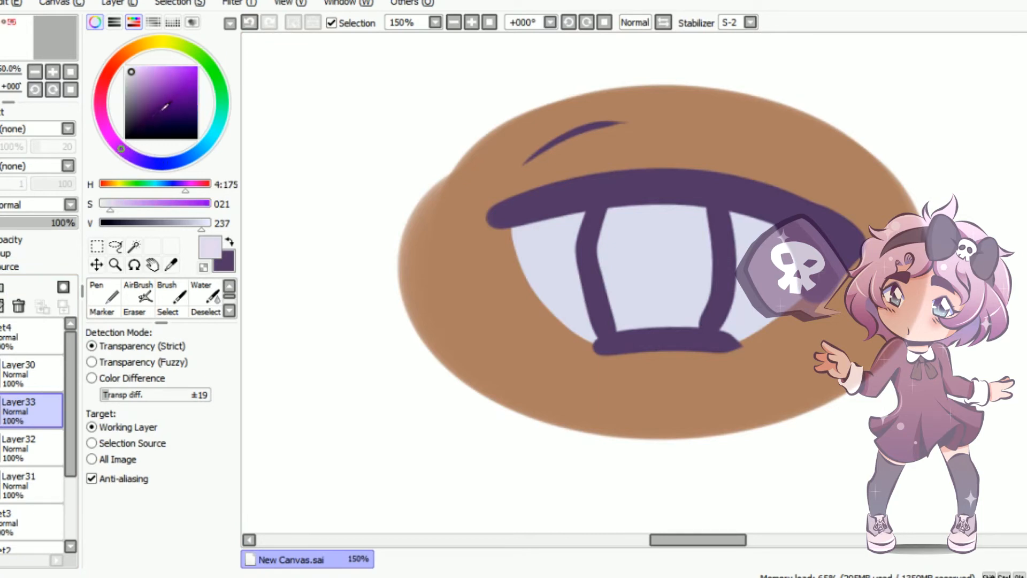
left_click(172, 49)
left_click(143, 53)
left_click_drag(163, 90, 156, 81)
Paint the iris inside its outline golden yellow with the Brush at size 25
left_click(176, 281)
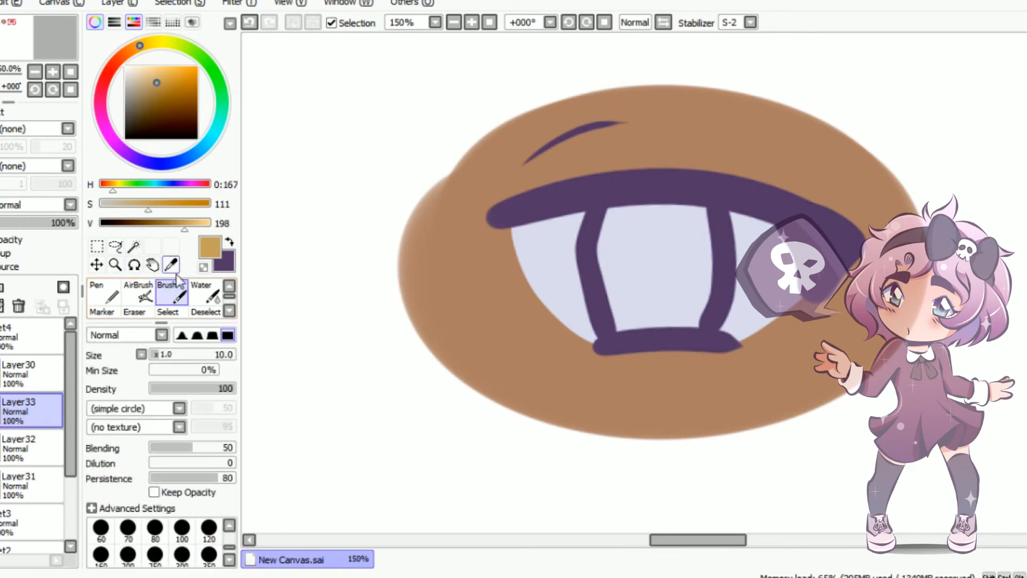
key("]")
key("]")
key("]")
key("]")
mouse_move(617, 215)
left_mouse_down()
mouse_move(616, 294)
mouse_move(673, 323)
mouse_move(691, 319)
mouse_move(703, 236)
mouse_move(644, 209)
mouse_move(631, 222)
mouse_move(658, 243)
mouse_move(671, 304)
mouse_move(677, 230)
left_mouse_up()
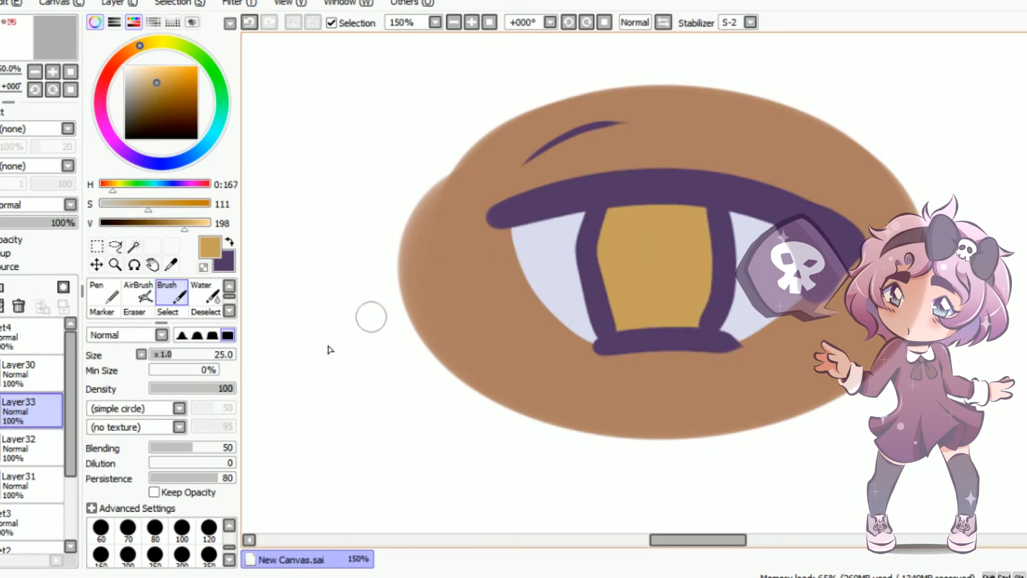
Add a layer clipped to the golden iris layer and set its blending mode to Multiply
left_click(0, 287)
left_click(2, 253)
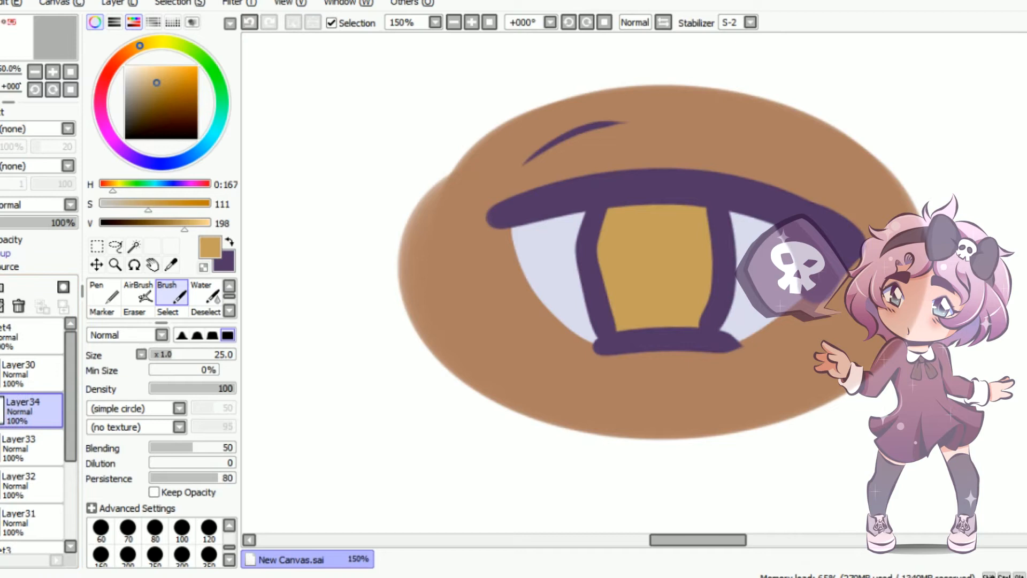
left_click(40, 207)
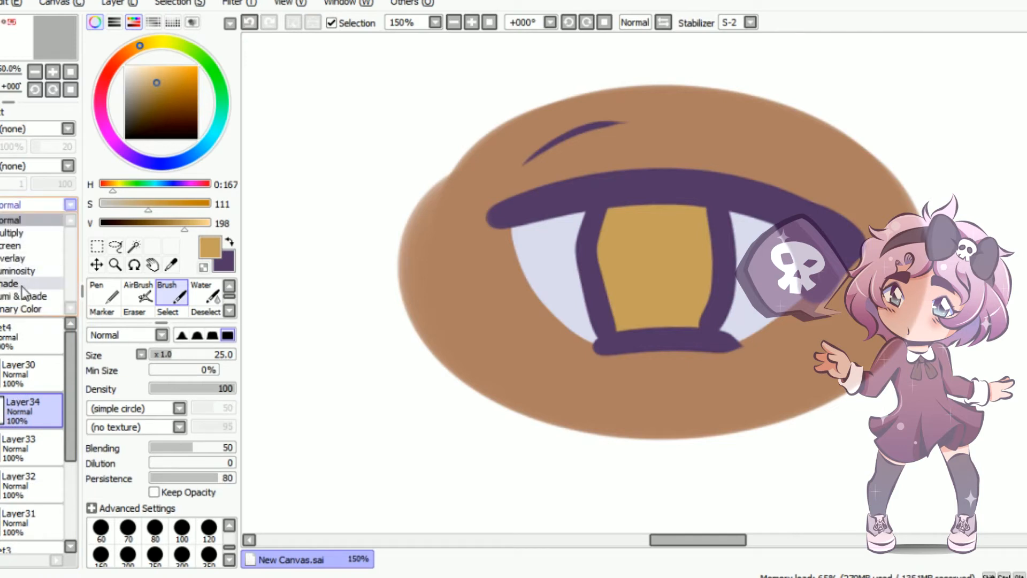
left_click(16, 232)
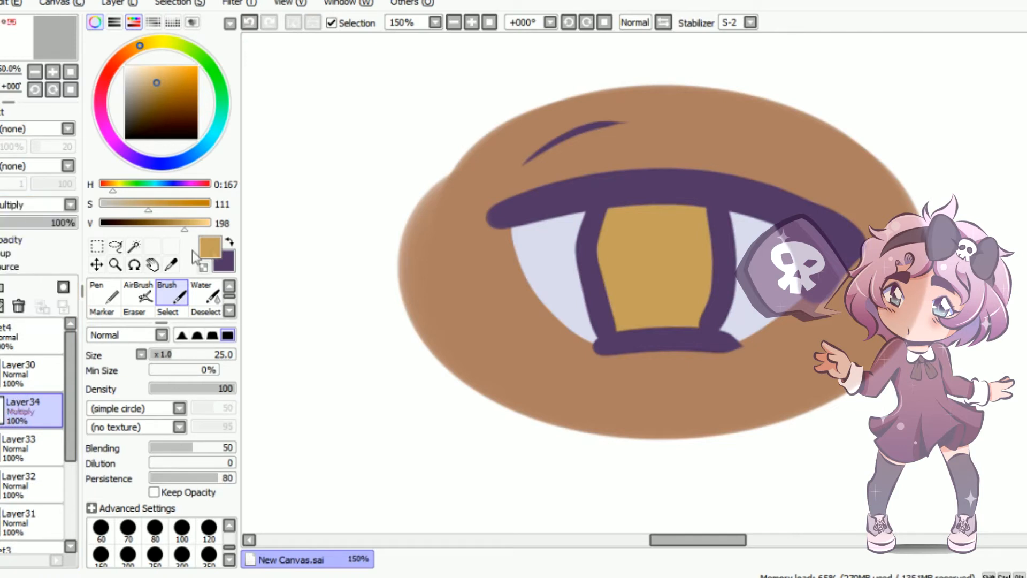
Shade the iris's side and lower edges in dark purple with the Marker at size 20, leaving a rounded light centre
left_click(230, 243)
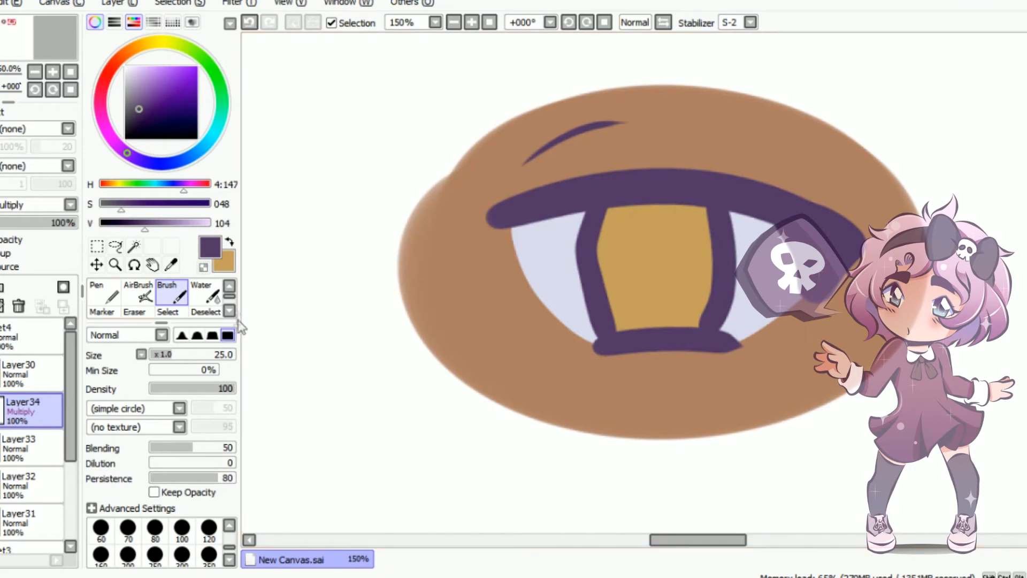
left_click_drag(164, 323, 166, 333)
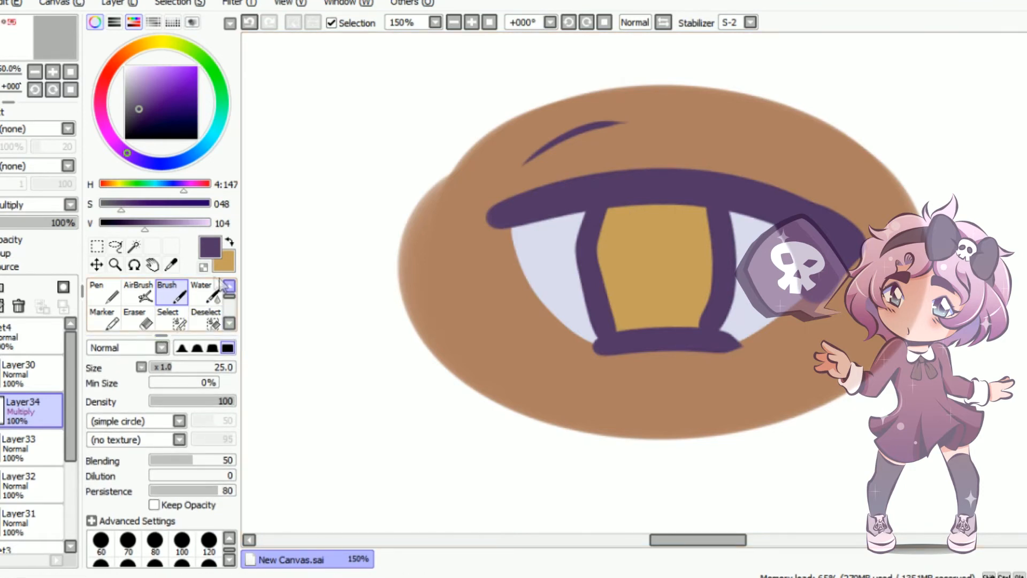
left_click(104, 319)
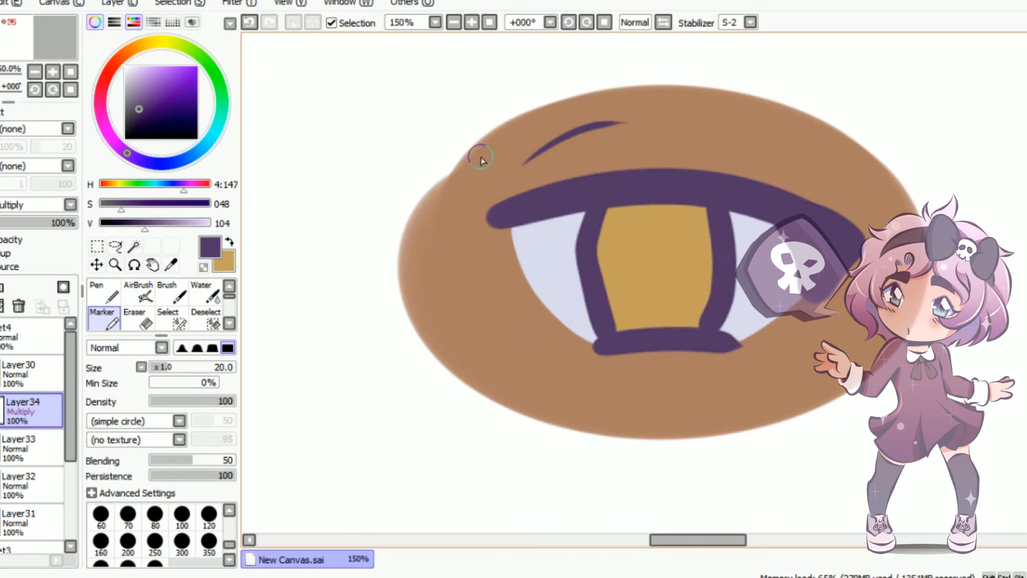
mouse_move(612, 203)
left_mouse_down()
mouse_move(600, 265)
mouse_move(614, 307)
left_mouse_up()
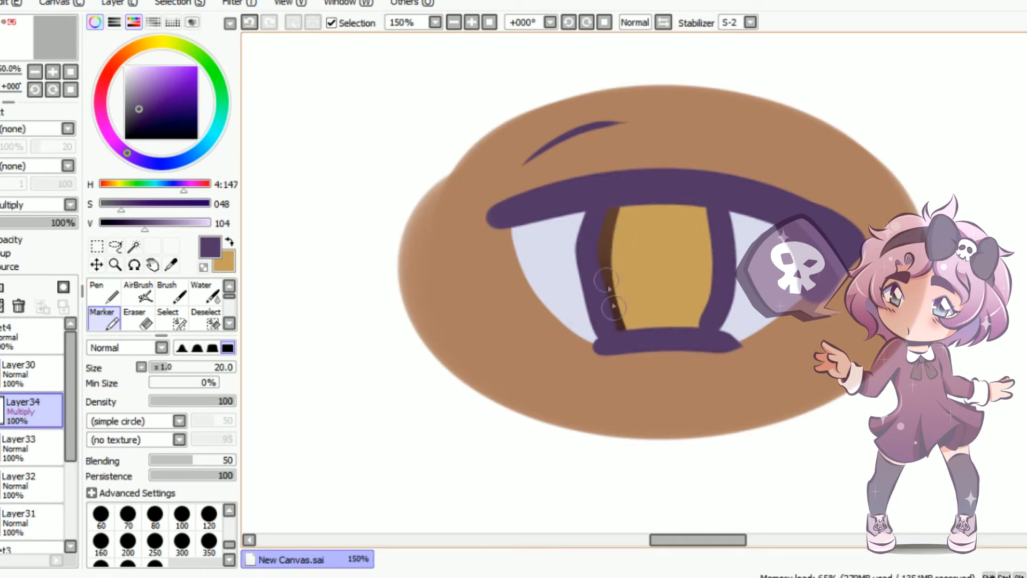
left_click_drag(606, 232, 621, 322)
mouse_move(703, 198)
left_mouse_down()
mouse_move(704, 319)
mouse_move(702, 244)
left_mouse_up()
left_click_drag(614, 313, 639, 329)
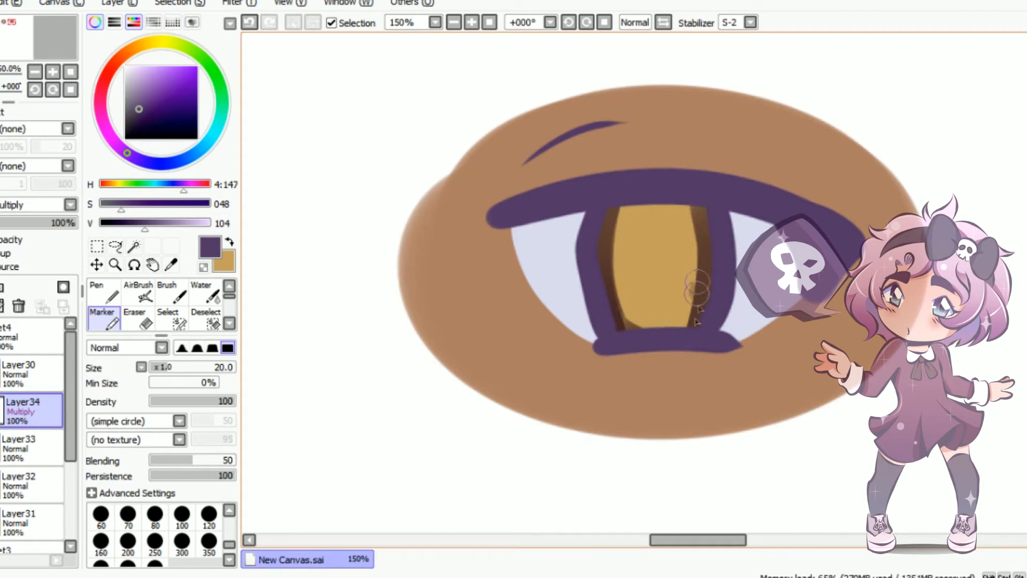
left_click_drag(698, 282, 668, 328)
left_click_drag(606, 236, 631, 315)
left_click_drag(700, 241, 682, 321)
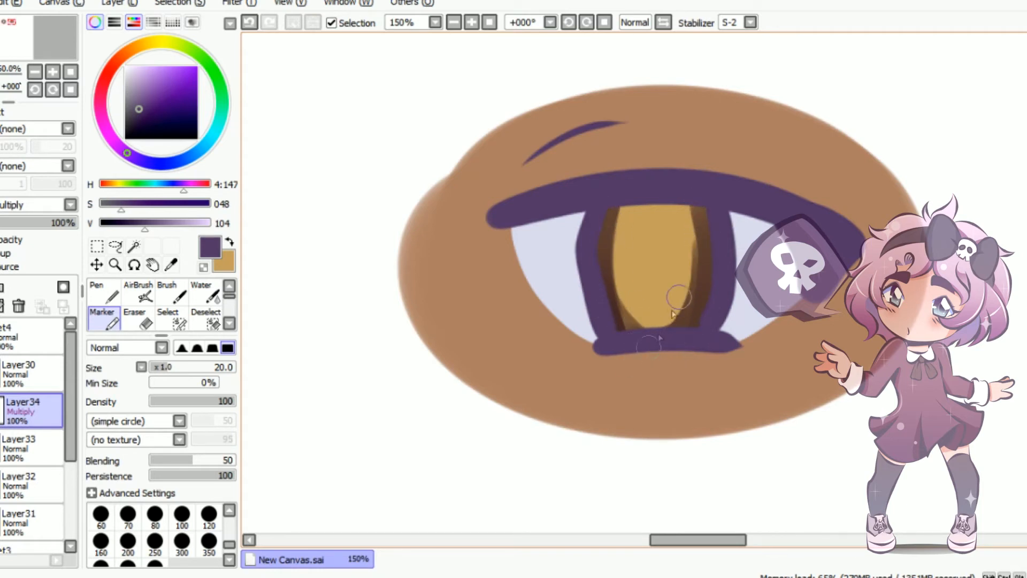
left_click_drag(608, 249, 622, 319)
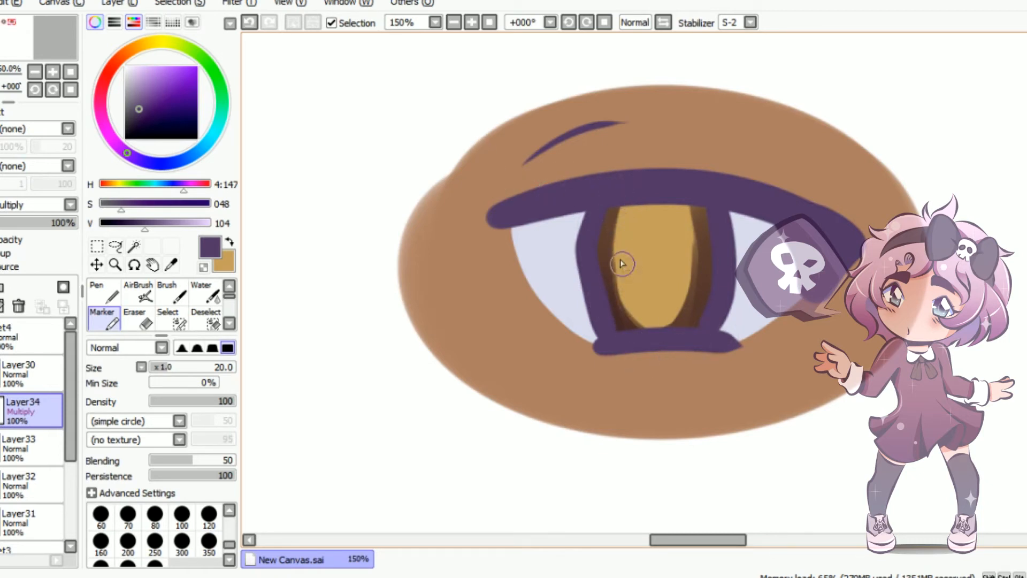
Shade a horizontal band across the iris's middle with the Marker and refine the shading along the iris's outer side
left_click_drag(609, 263, 690, 263)
left_click_drag(615, 260, 691, 257)
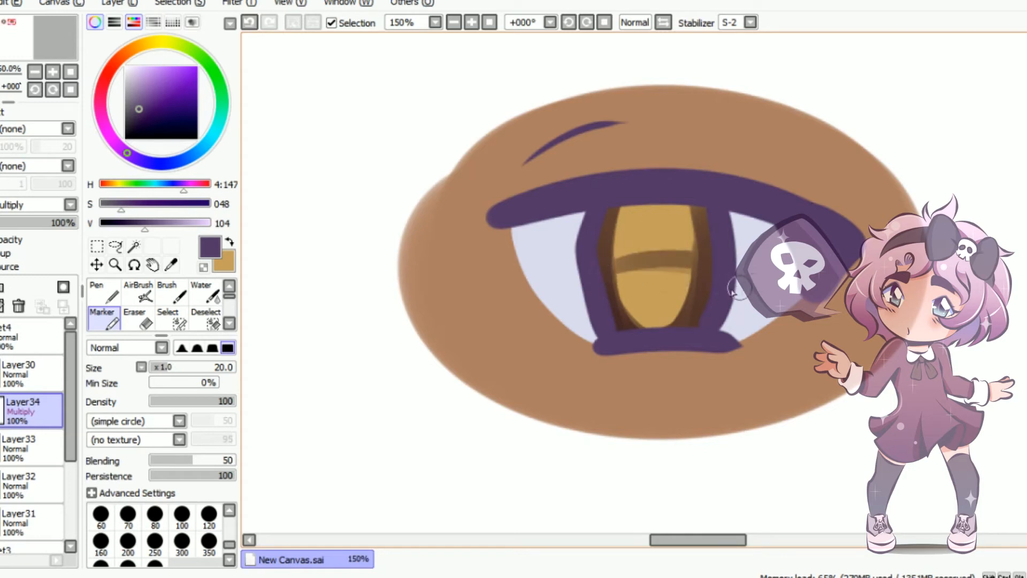
key("ctrl+z")
mouse_move(610, 276)
left_mouse_down()
mouse_move(649, 264)
mouse_move(700, 274)
left_mouse_up()
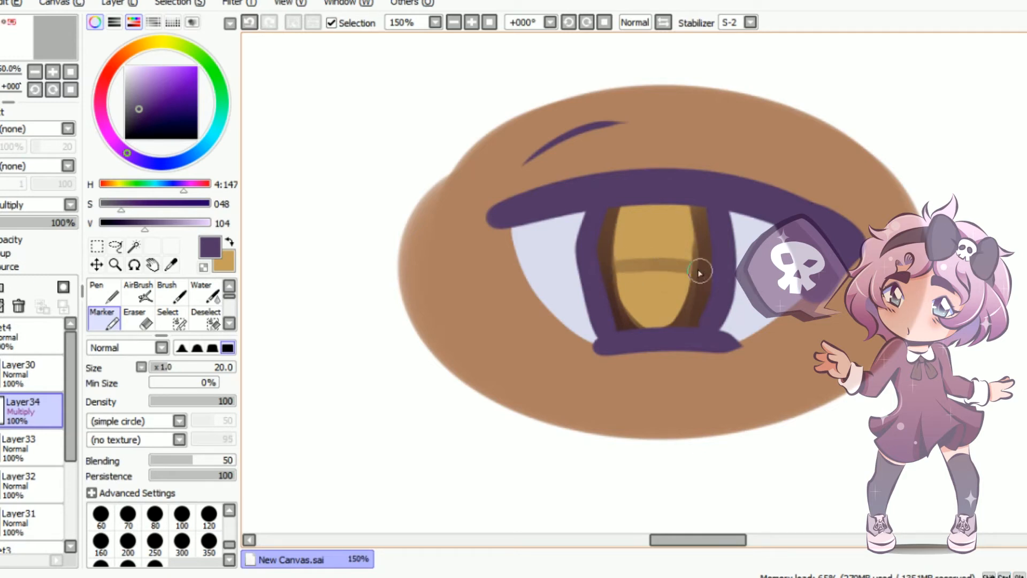
key("ctrl+z")
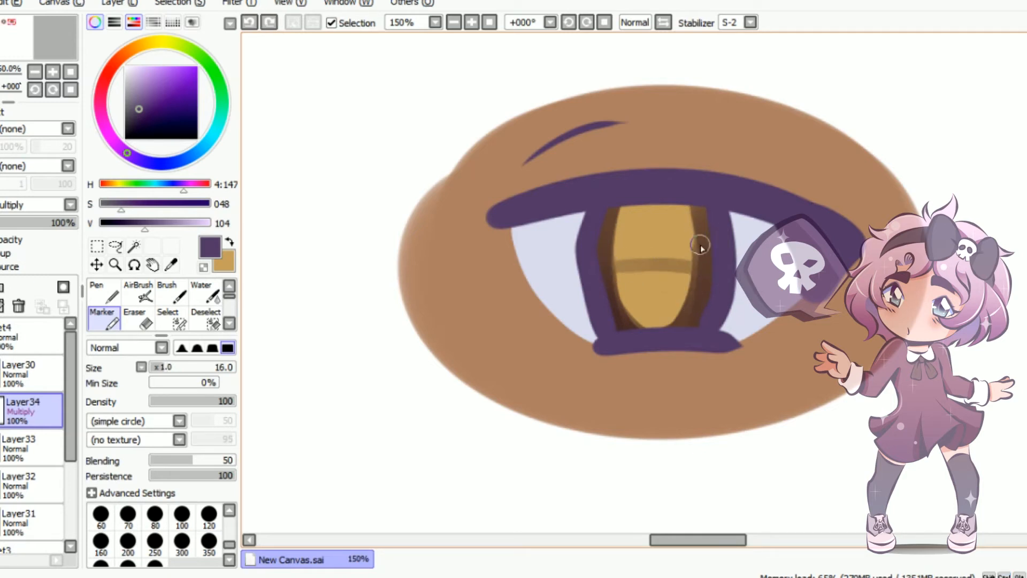
left_click_drag(695, 246, 693, 220)
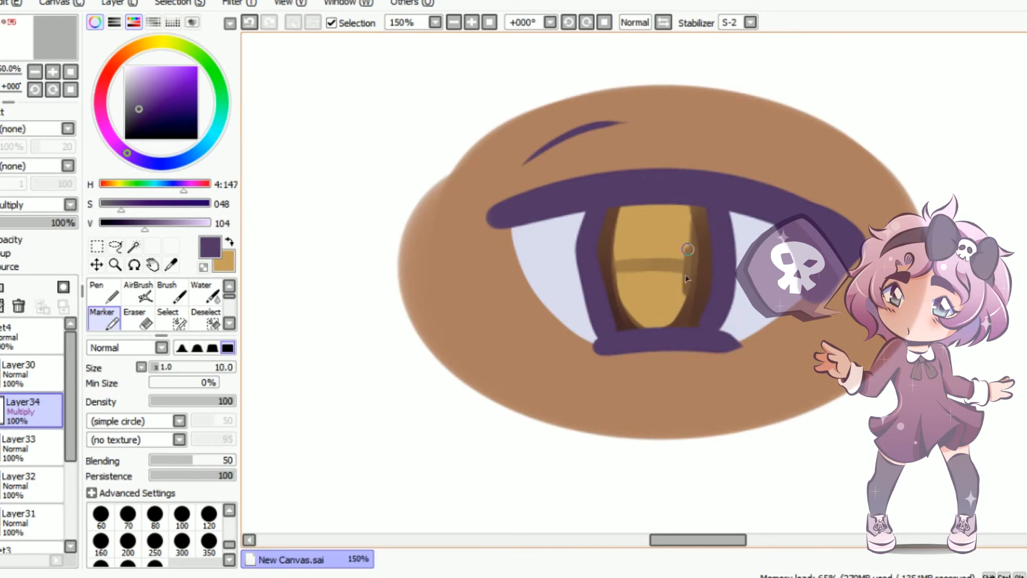
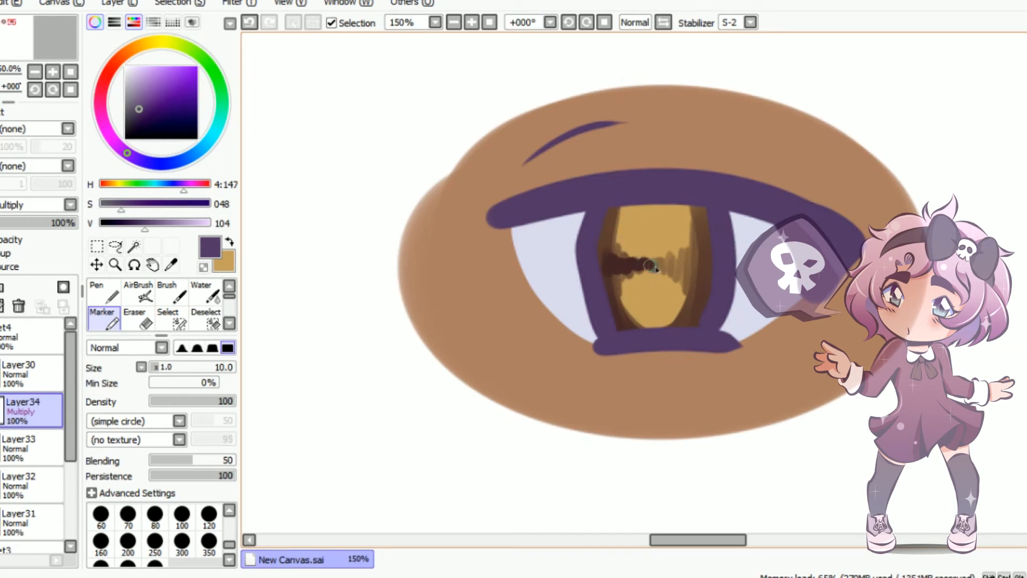
Darken both side edges of the iris with the Marker at size 14 and lower the shading layer's opacity to 68%
key("bracketright")
key("bracketright")
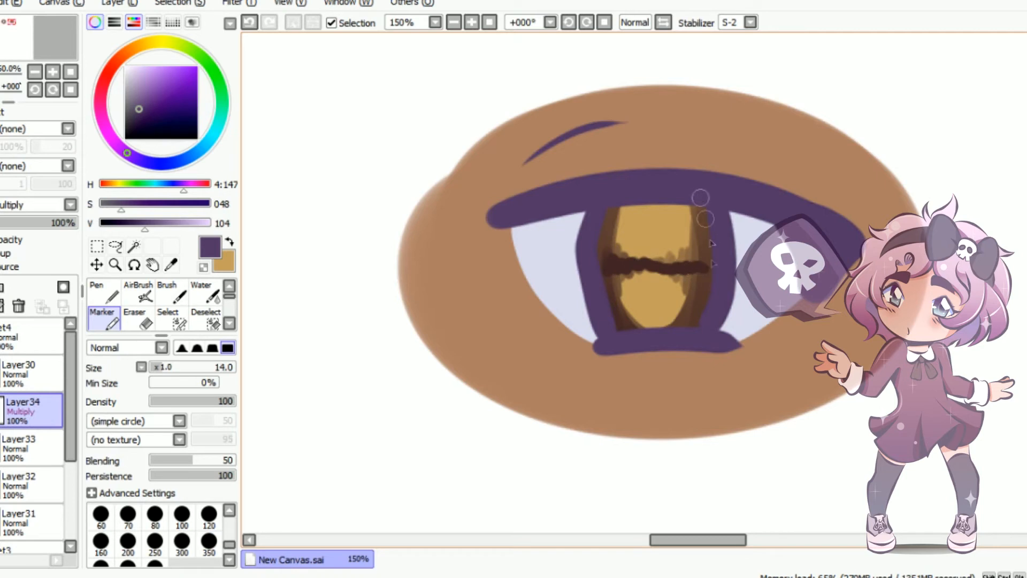
left_click_drag(701, 197, 705, 316)
left_click_drag(709, 228, 697, 322)
mouse_move(611, 190)
left_mouse_down()
mouse_move(600, 296)
mouse_move(625, 338)
left_mouse_up()
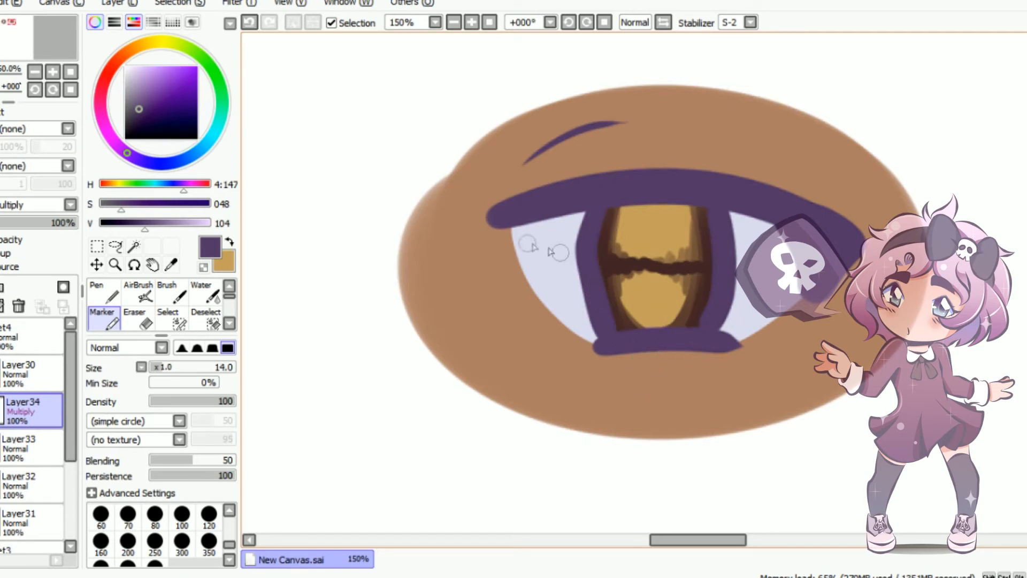
left_click_drag(66, 225, 47, 229)
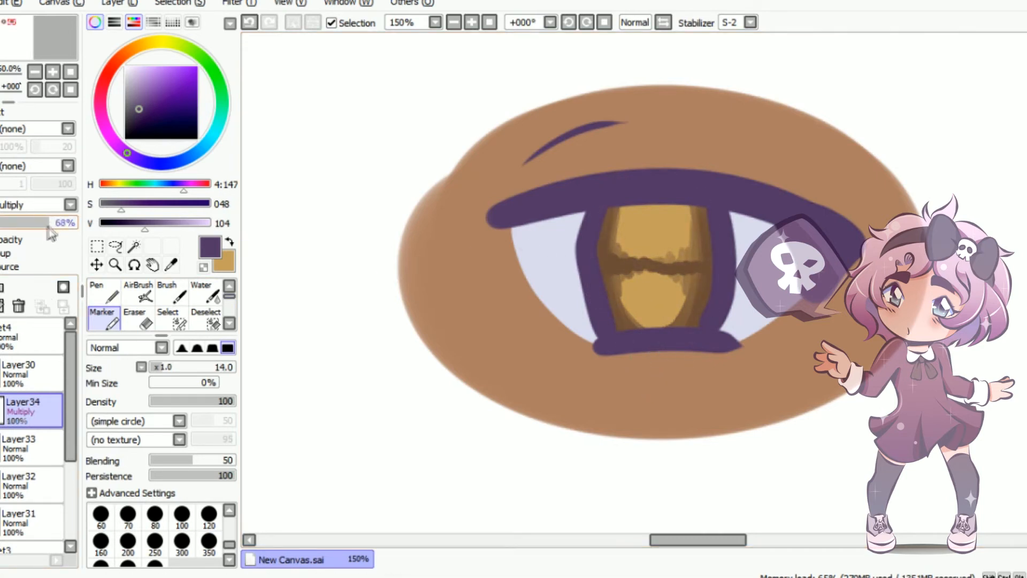
Add a clipped Multiply layer and shade the upper half of the iris with the Marker at size 70
left_click(1, 287)
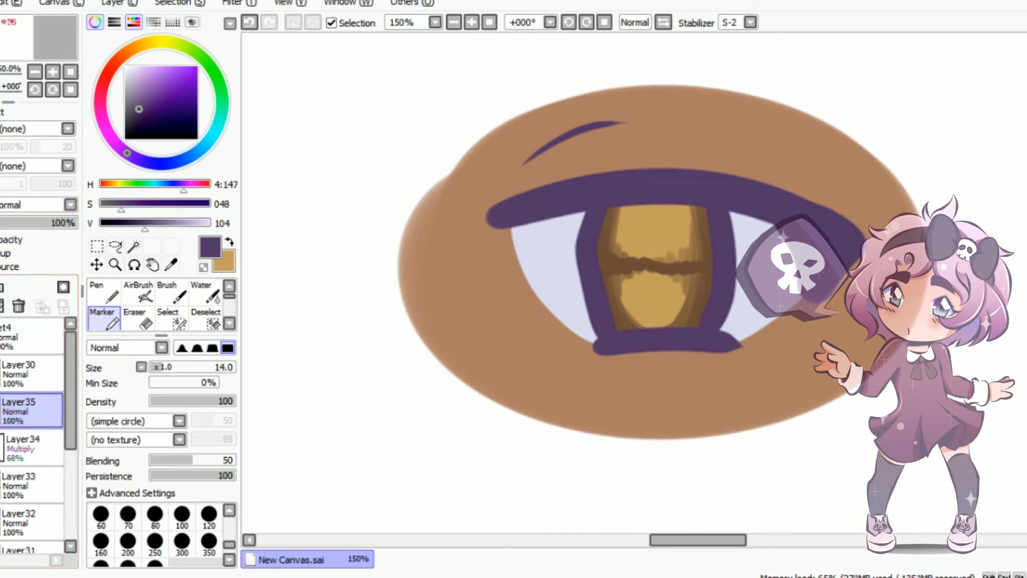
left_click(43, 207)
left_click(25, 233)
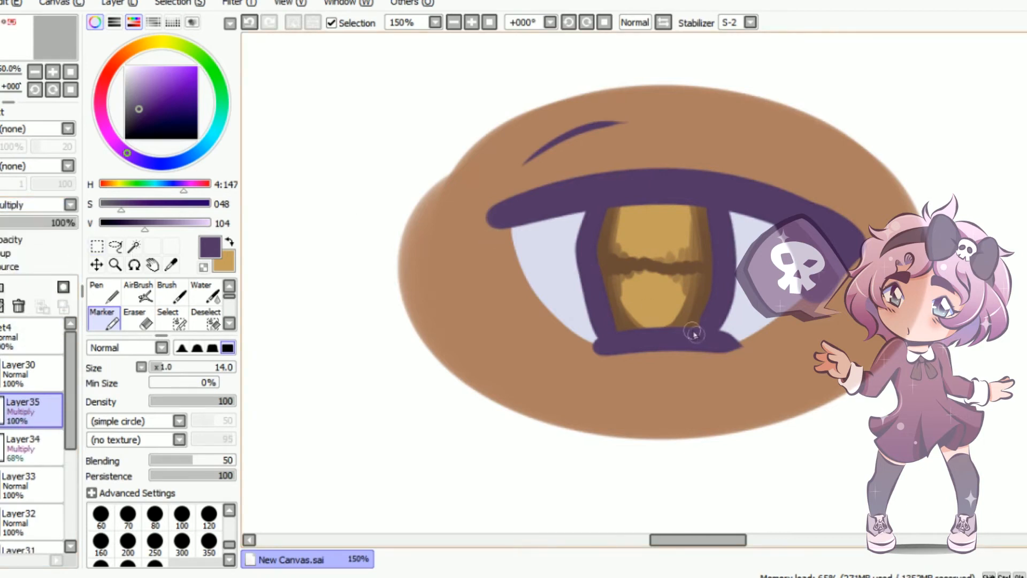
key("bracketright")
key("bracketright")
key("bracketright")
key("bracketright")
key("bracketright")
key("bracketright")
key("bracketright")
key("bracketright")
key("bracketright")
mouse_move(583, 198)
left_mouse_down()
mouse_move(756, 172)
mouse_move(527, 184)
mouse_move(641, 236)
mouse_move(594, 230)
left_mouse_up()
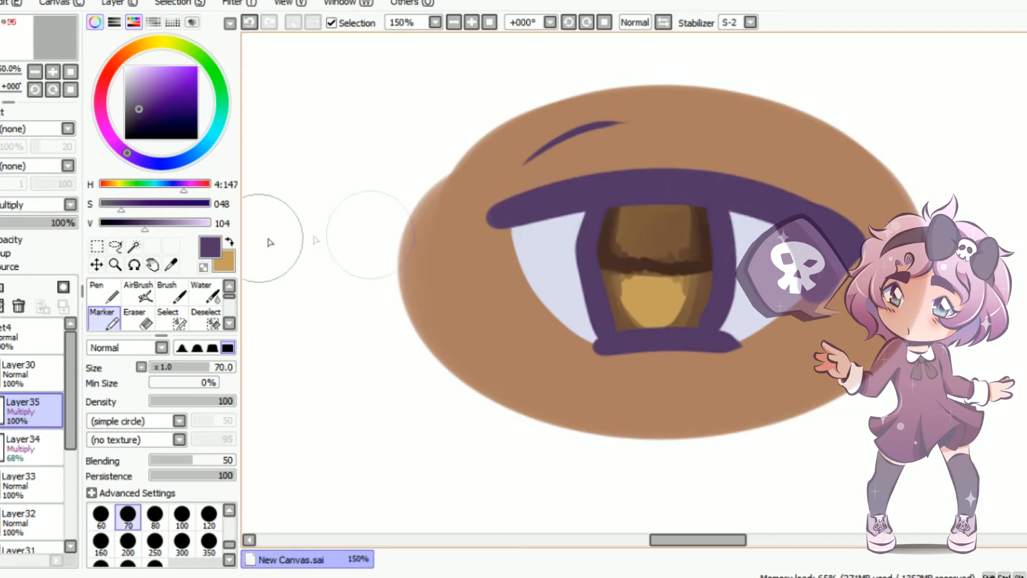
Soften the new shading over the lower iris with the Water tool at size 60 and set the layer's opacity to 77%
left_click(202, 293)
mouse_move(665, 298)
left_mouse_down()
mouse_move(709, 288)
mouse_move(567, 301)
mouse_move(710, 304)
left_mouse_up()
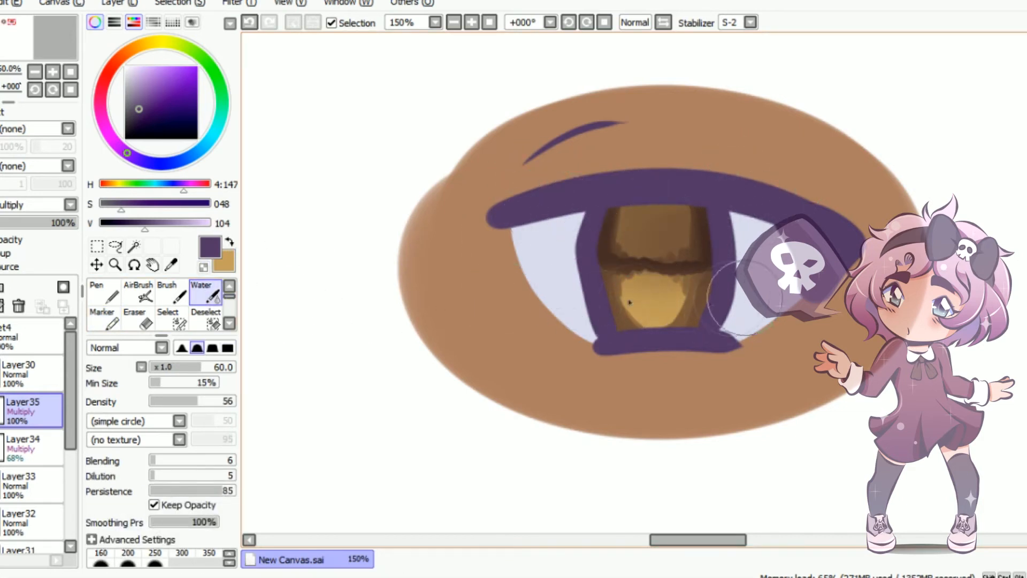
left_click(65, 224)
left_click_drag(59, 224, 57, 224)
Add another layer clipped to the iris and set its blending mode to Shade
left_click(1, 287)
left_click(4, 253)
left_click(22, 205)
left_click(10, 283)
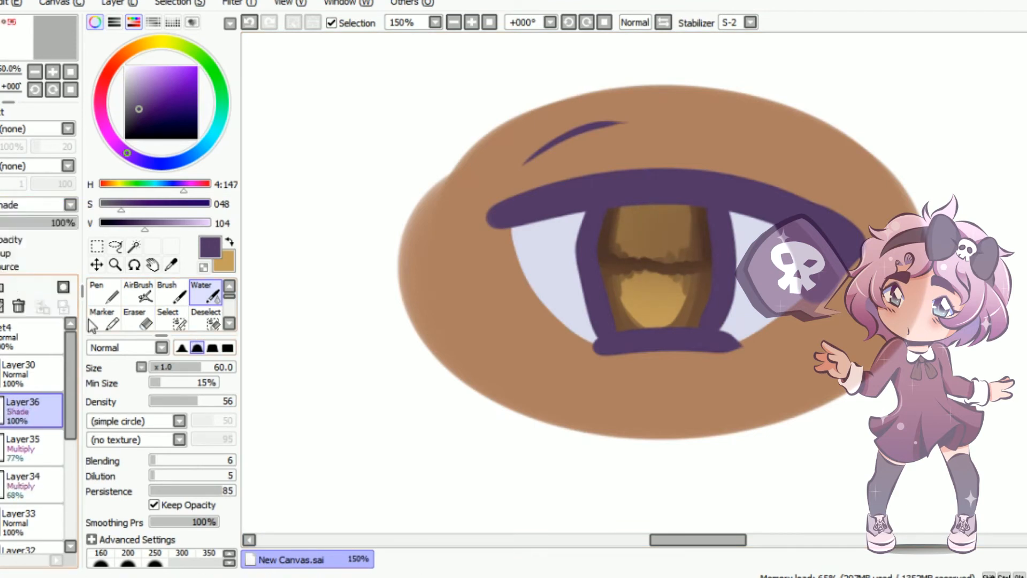
Draw dark lines down both sides of the iris and across its middle with the Marker at size 14
left_click(104, 320)
key("bracketleft")
key("bracketleft")
key("bracketleft")
key("bracketleft")
key("bracketleft")
key("bracketleft")
key("bracketleft")
key("bracketleft")
key("bracketleft")
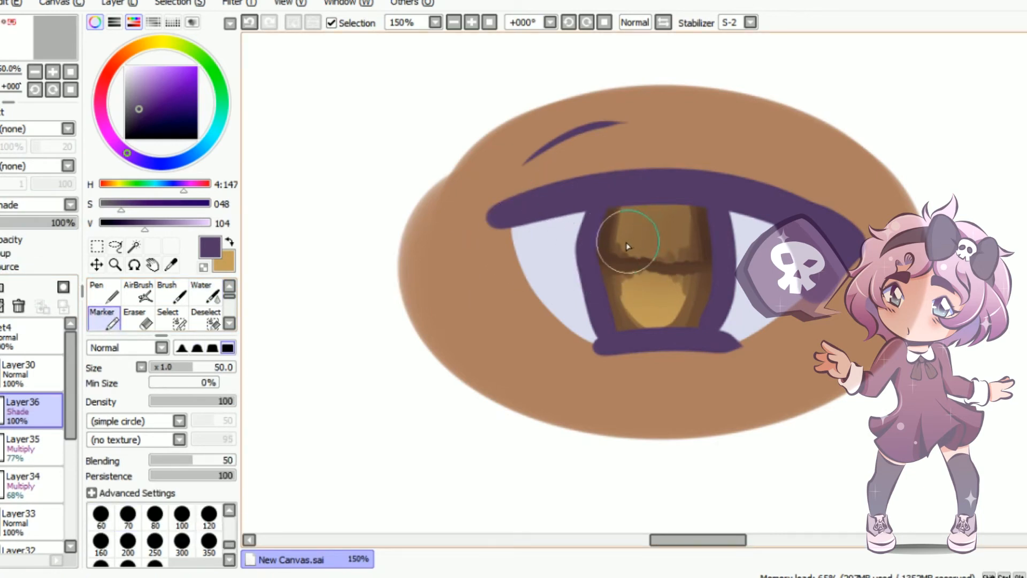
left_click_drag(611, 202, 615, 331)
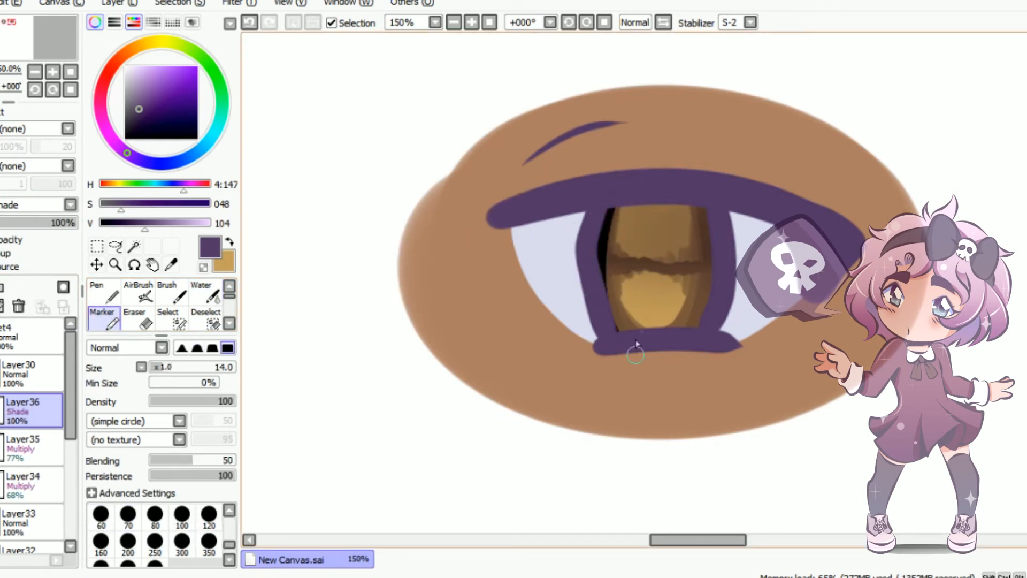
left_click_drag(604, 231, 620, 327)
left_click_drag(699, 197, 695, 342)
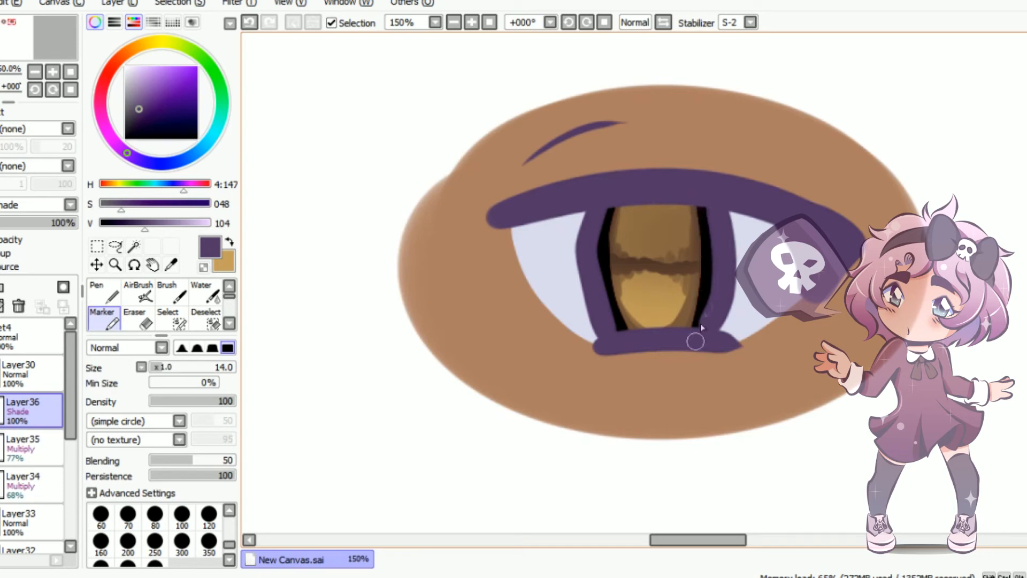
left_click_drag(603, 266, 698, 265)
Blend the dark iris lines with the Water tool at size 50 and lower the Shade layer's opacity to 52%
left_click(202, 291)
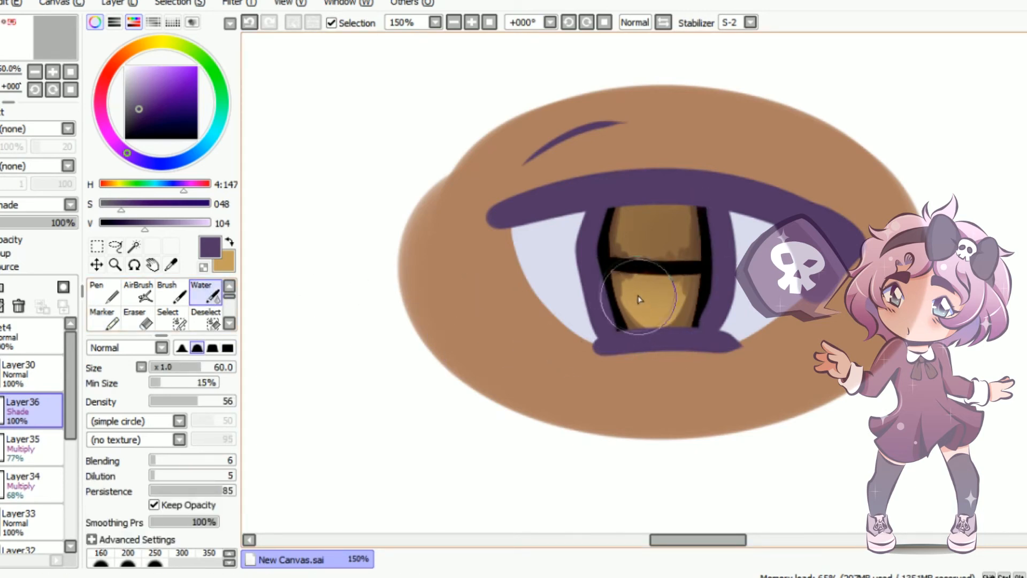
key("[")
mouse_move(630, 322)
left_mouse_down()
mouse_move(617, 295)
mouse_move(649, 299)
mouse_move(690, 278)
left_mouse_up()
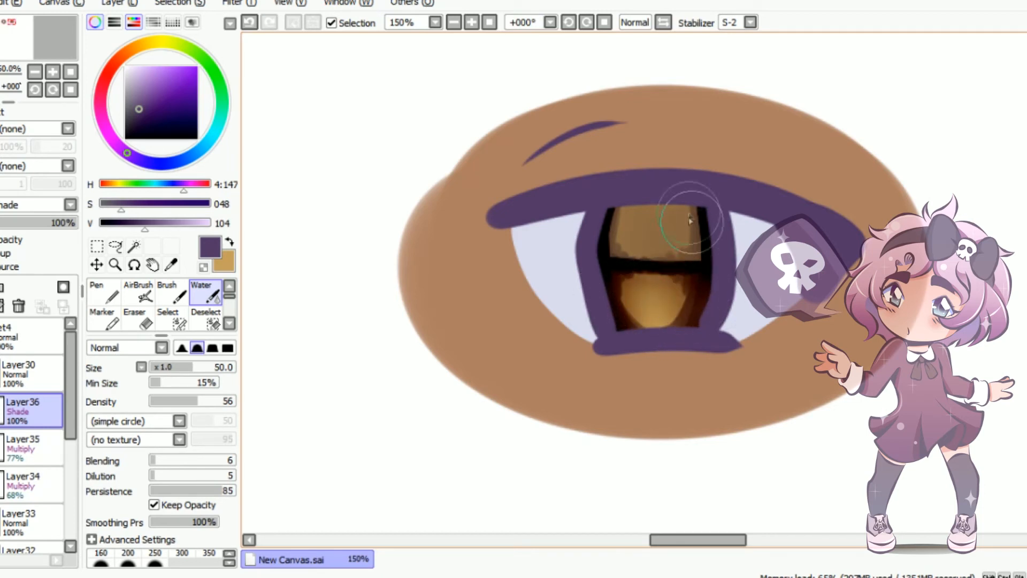
mouse_move(672, 218)
left_mouse_down()
mouse_move(635, 193)
mouse_move(660, 214)
mouse_move(624, 236)
left_mouse_up()
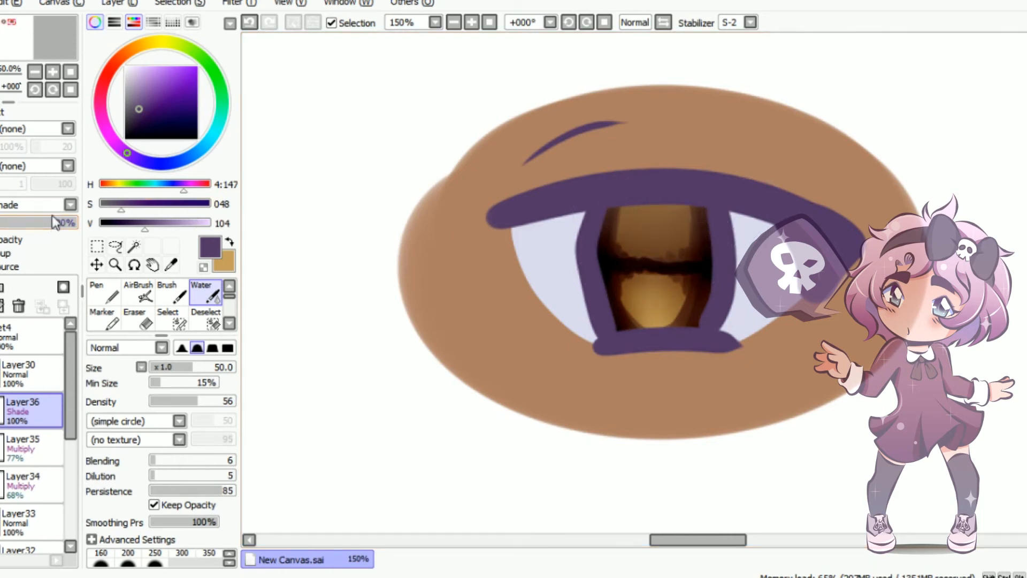
left_click_drag(58, 226, 37, 232)
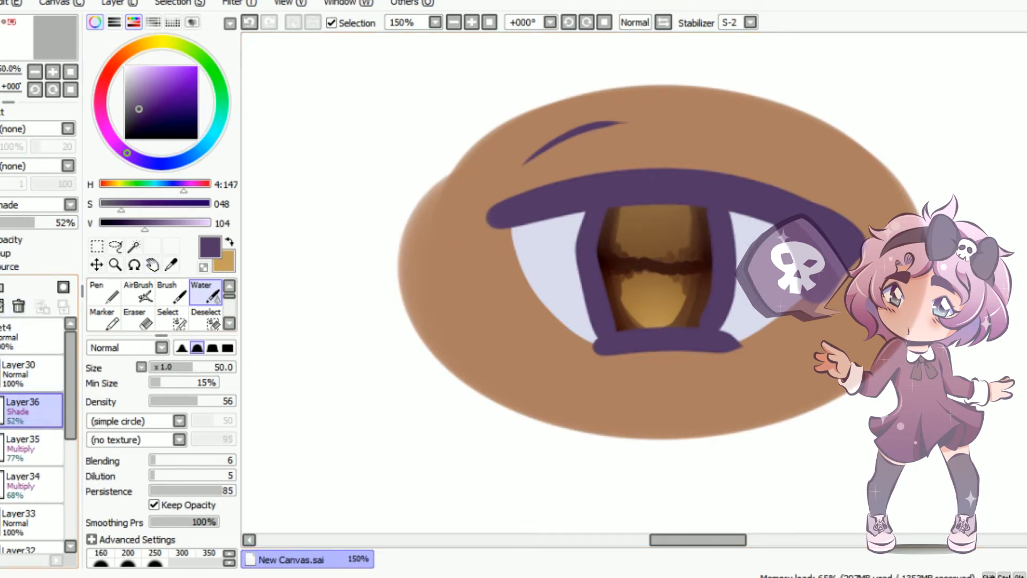
Add a clipped Screen layer and paint a curved blue highlight in the upper iris with the Marker at size 14
left_click(1, 287)
left_click(48, 204)
left_click(22, 236)
left_click(230, 238)
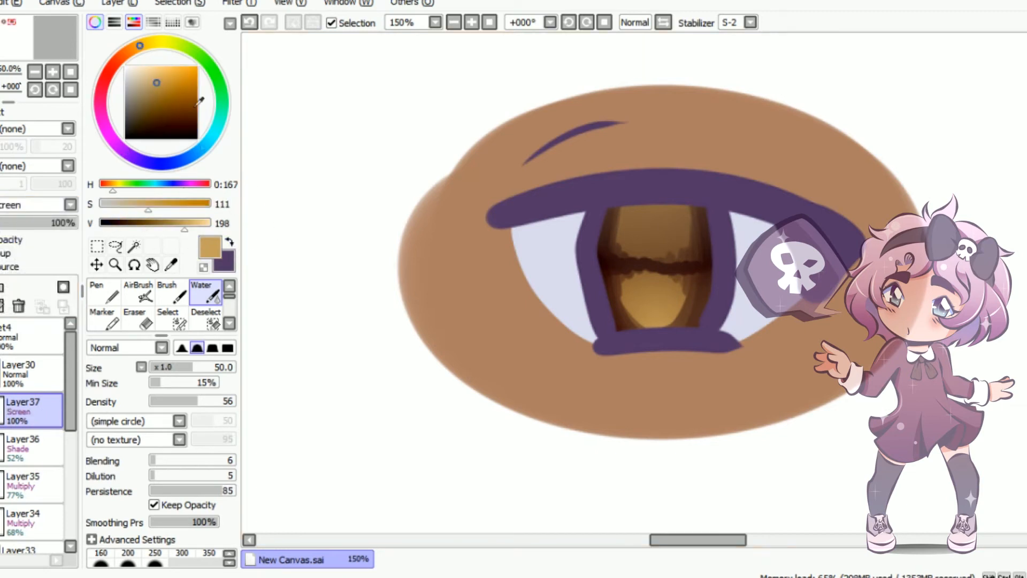
left_click(173, 161)
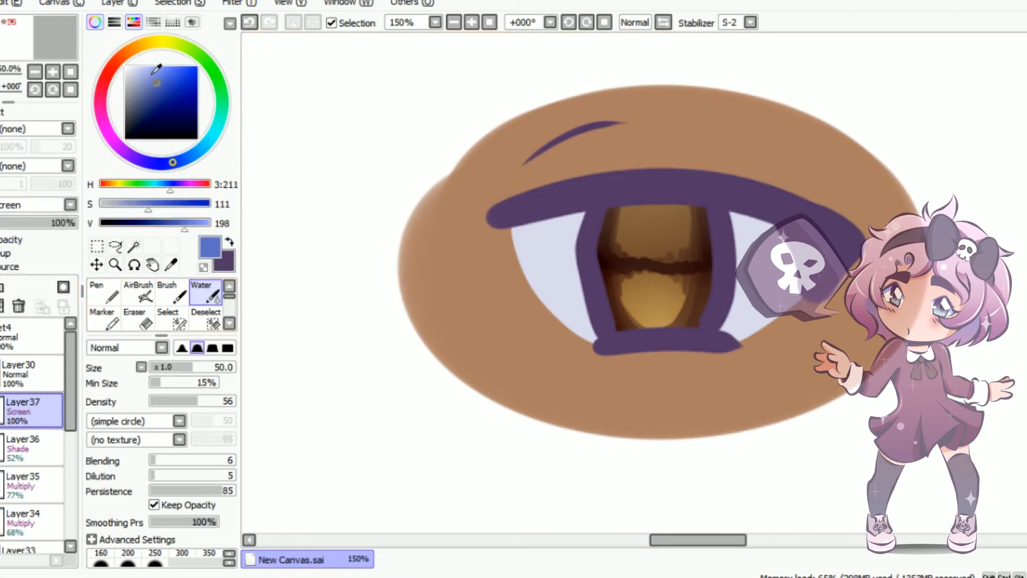
left_click(104, 319)
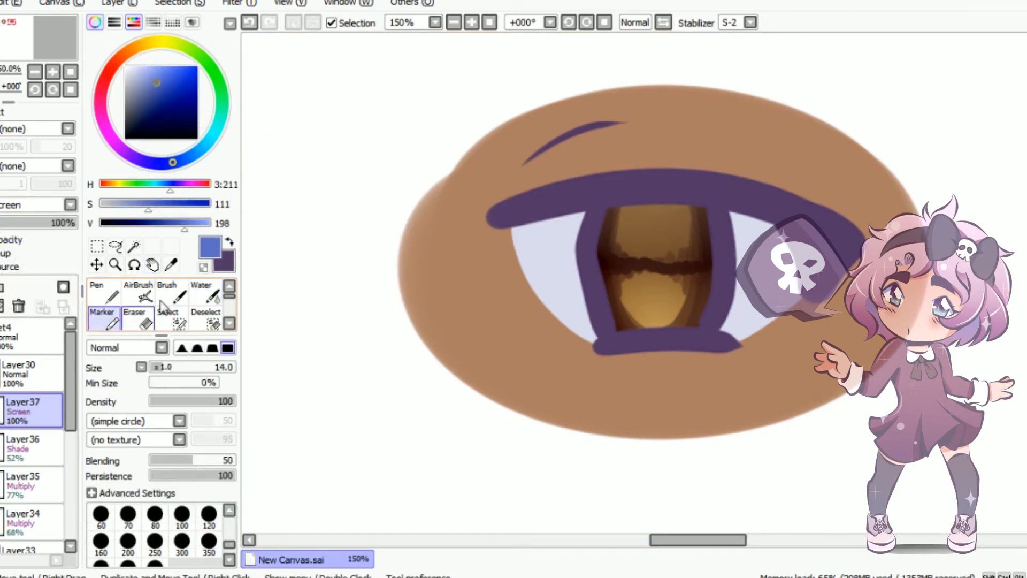
mouse_move(642, 225)
left_mouse_down()
mouse_move(652, 246)
mouse_move(673, 226)
left_mouse_up()
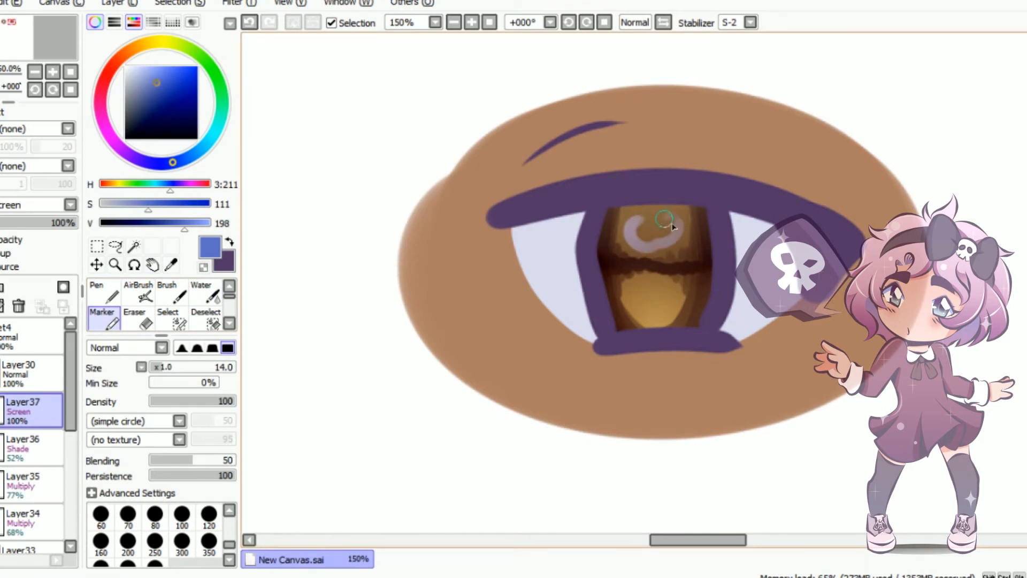
Change the highlight layer's blending mode to Luminosity and choose a light golden colour
left_click(70, 205)
left_click(27, 270)
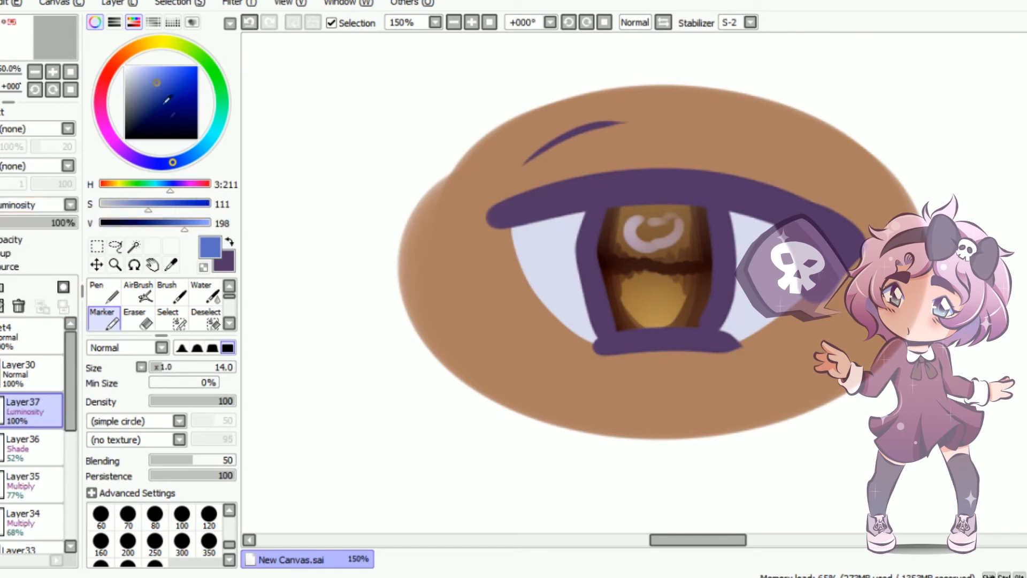
left_click_drag(138, 47, 142, 45)
left_click_drag(155, 96, 152, 75)
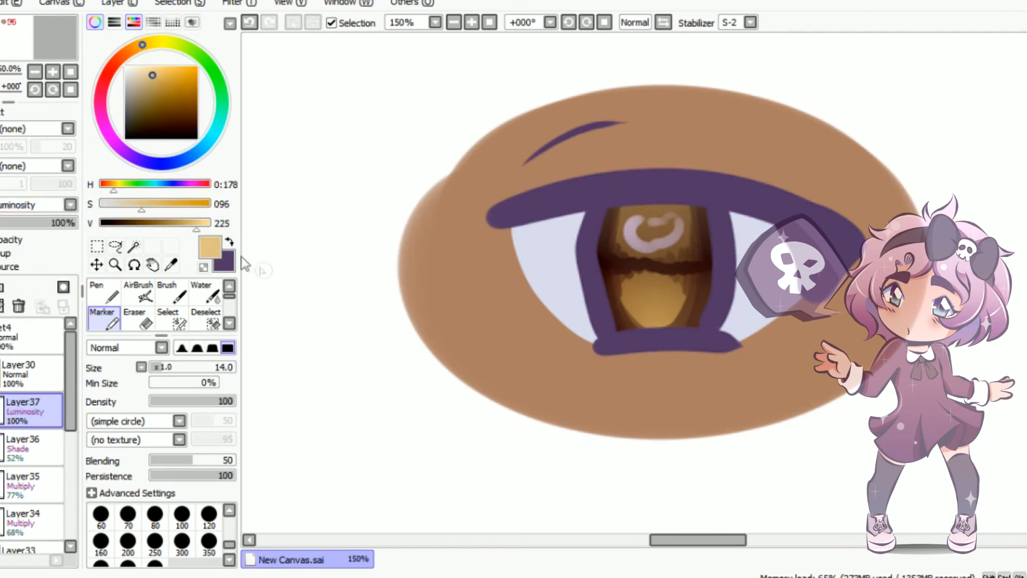
Paint a layered golden glow in the lower iris with the Marker, reducing it from size 35, and set the layer's opacity to 66%
key("]")
key("]")
key("]")
key("]")
key("]")
key("]")
key("]")
key("]")
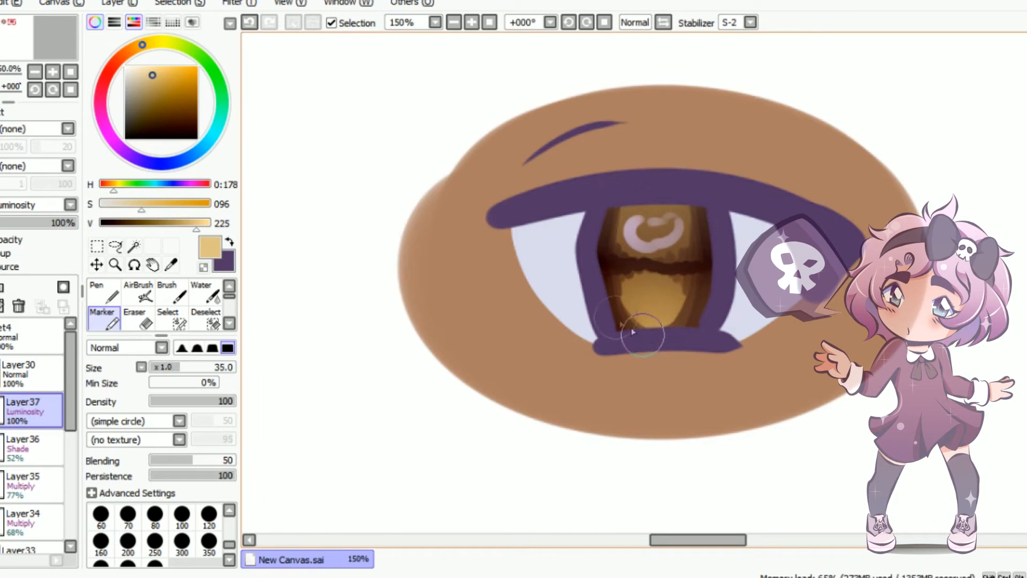
mouse_move(641, 314)
left_mouse_down()
mouse_move(685, 306)
mouse_move(618, 308)
mouse_move(687, 298)
mouse_move(616, 295)
mouse_move(662, 287)
mouse_move(694, 300)
mouse_move(630, 302)
mouse_move(652, 295)
mouse_move(692, 313)
mouse_move(644, 295)
mouse_move(663, 290)
mouse_move(645, 302)
mouse_move(648, 316)
left_mouse_up()
key("[")
key("[")
key("[")
key("[")
key("[")
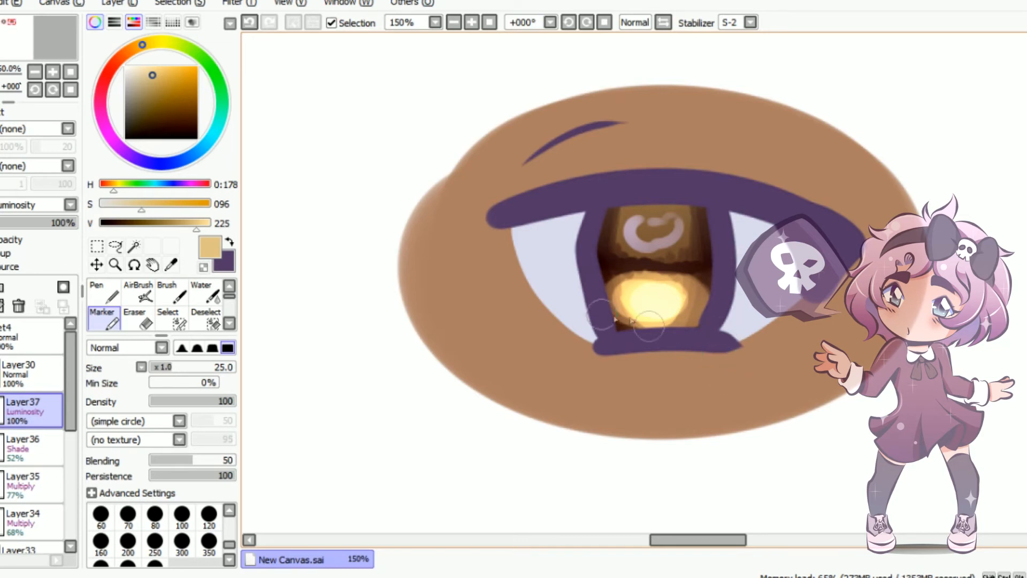
left_click_drag(68, 227, 51, 231)
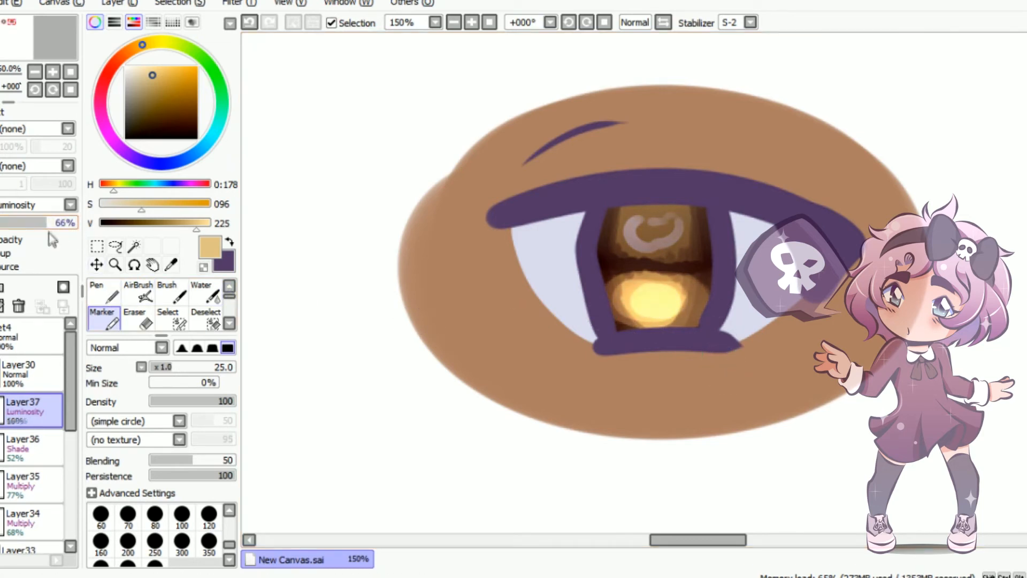
Add a clipped layer above the line art layer and choose black as the colour
left_click(4, 363)
left_click(0, 287)
left_click(31, 206)
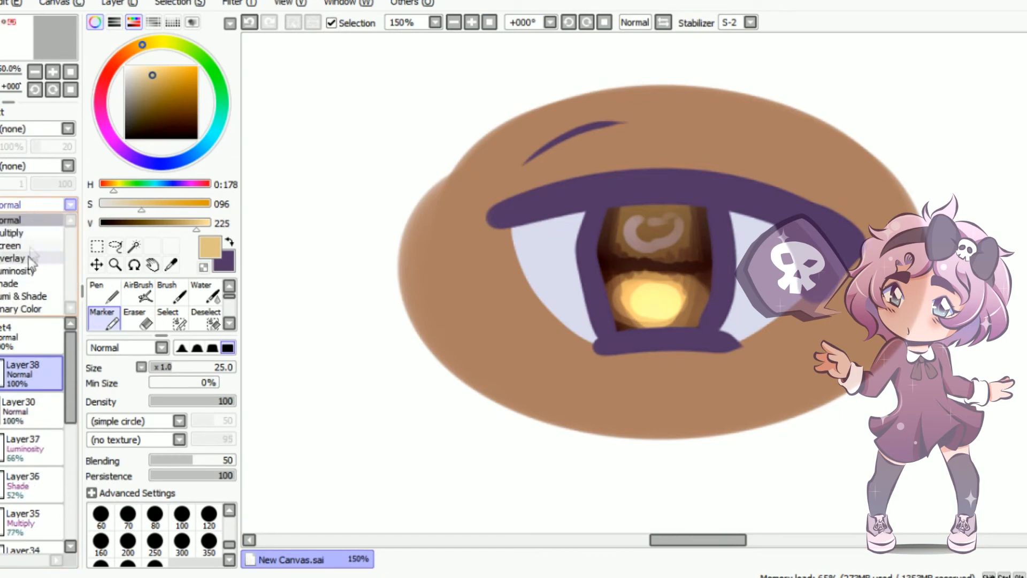
left_click(89, 166)
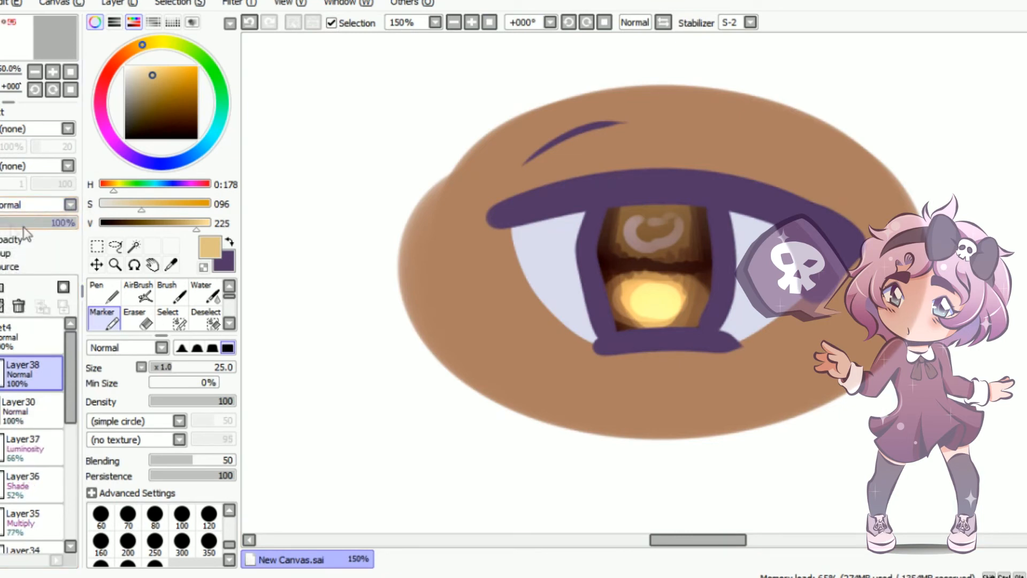
left_click(158, 138)
left_click(157, 163)
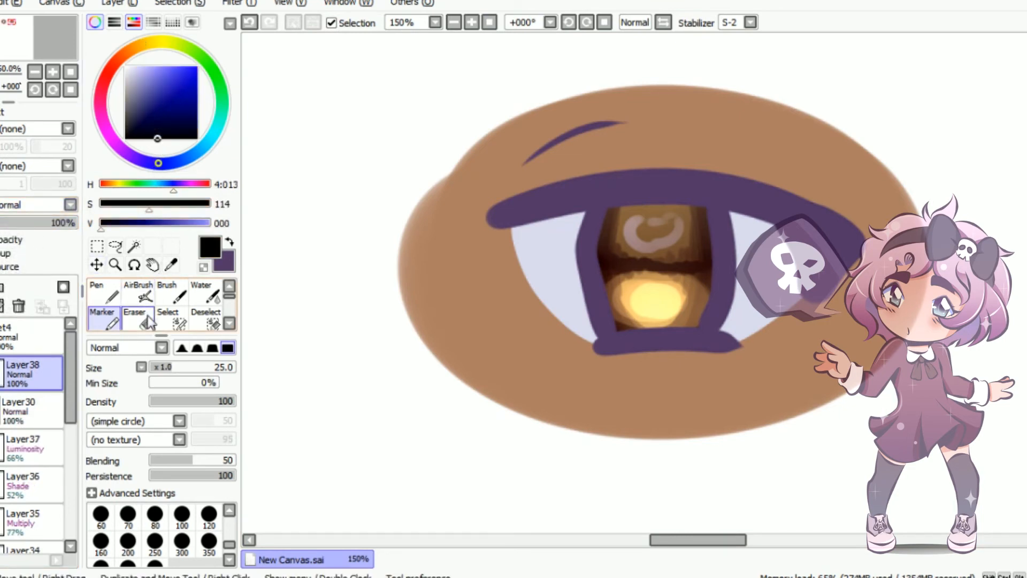
key("g")
left_click(618, 214)
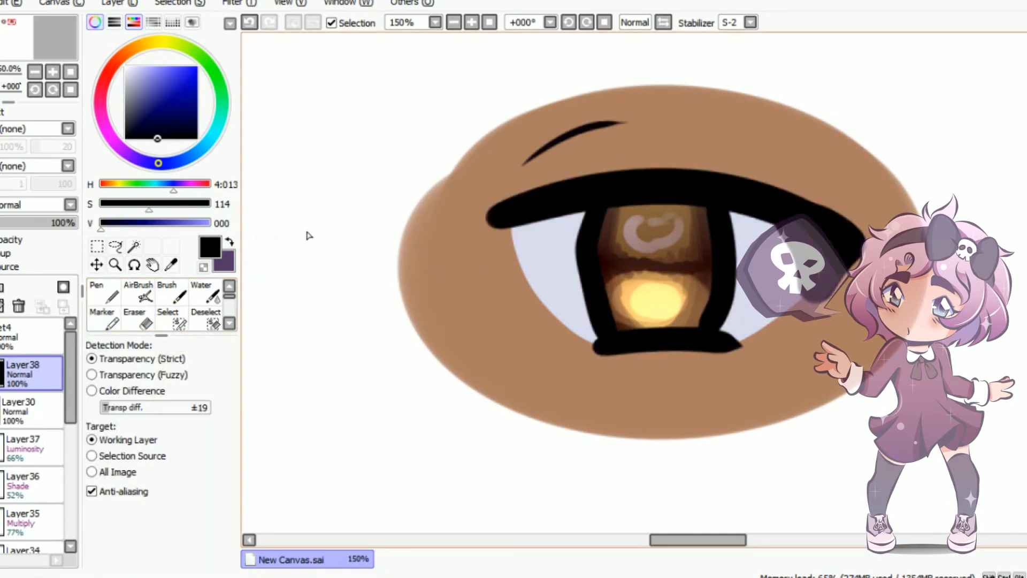
key("ctrl+z")
Select a rectangle around the whole eye, fill its line art with black and remove the selection
left_click(97, 245)
left_click_drag(388, 62, 930, 446)
key("g")
left_click(640, 338)
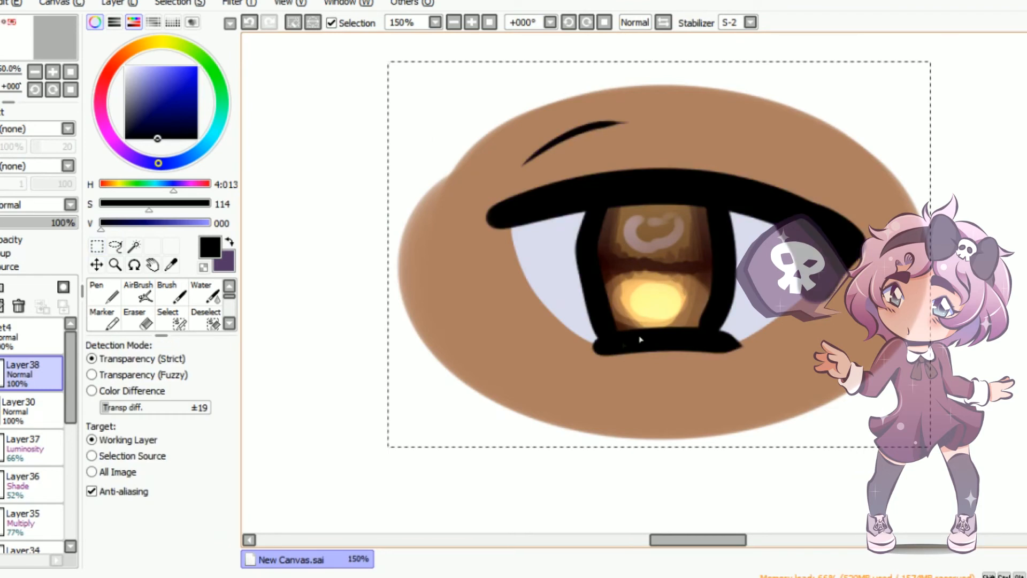
left_click(1, 339)
left_click(2, 339)
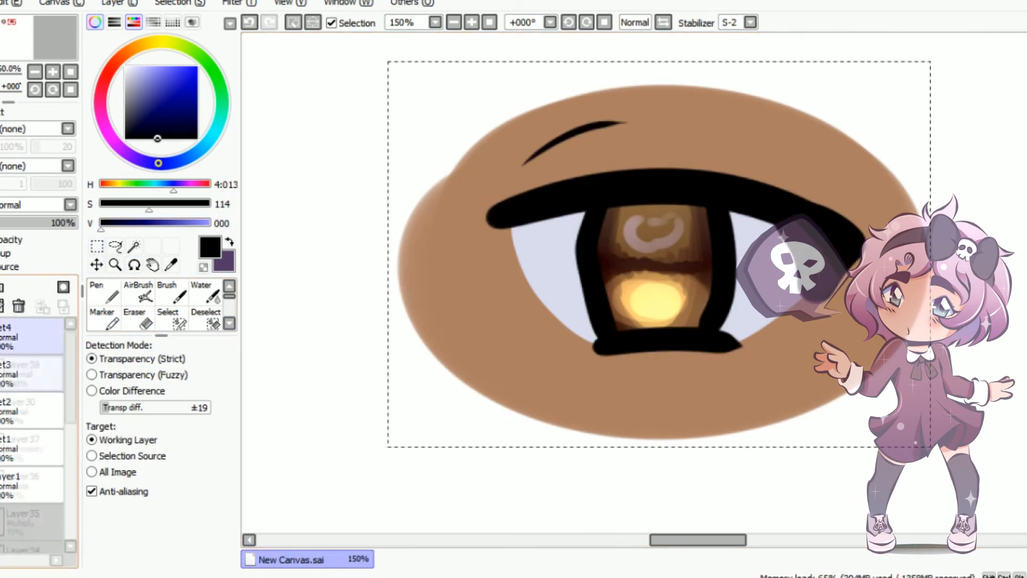
left_click(98, 244)
left_click(330, 241)
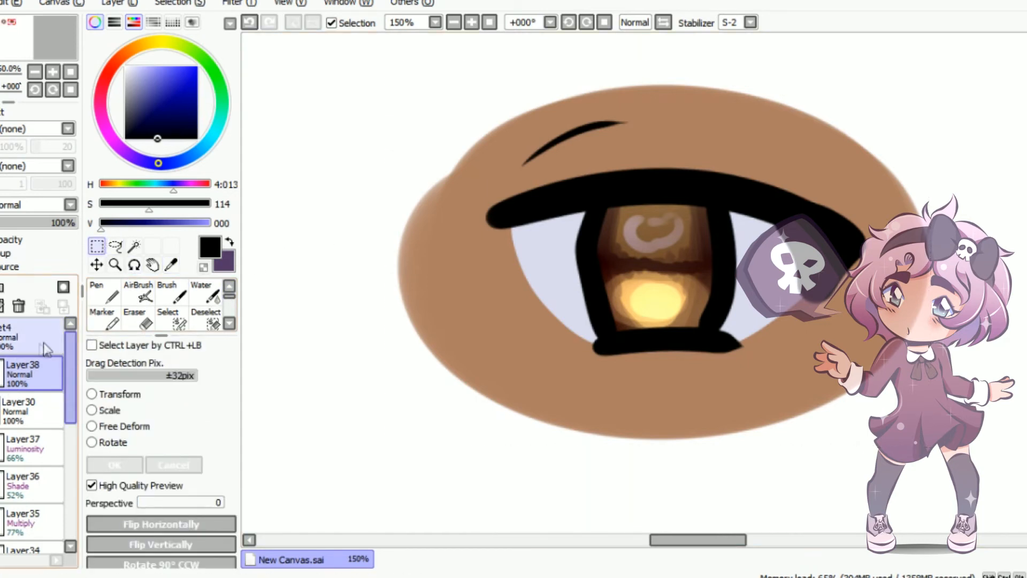
Add a new layer above the line art, set it to Luminosity and choose white as the colour
left_click(1, 287)
left_click(70, 204)
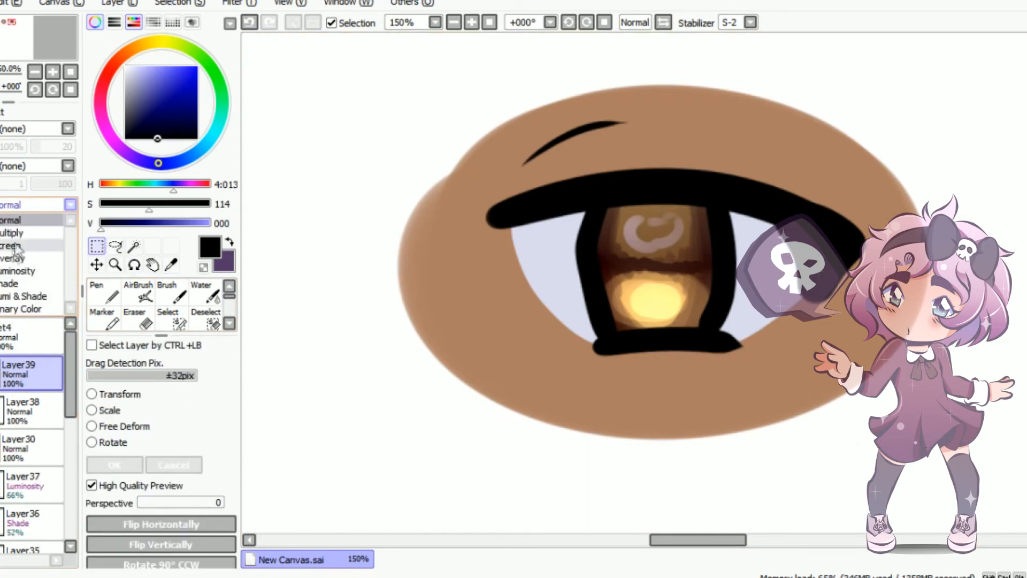
left_click(22, 251)
left_click(125, 72)
left_click(125, 66)
Paint white highlight spots over the iris's opposite edges with the Brush at size 25 and set the layer's opacity to 81%
left_click(172, 294)
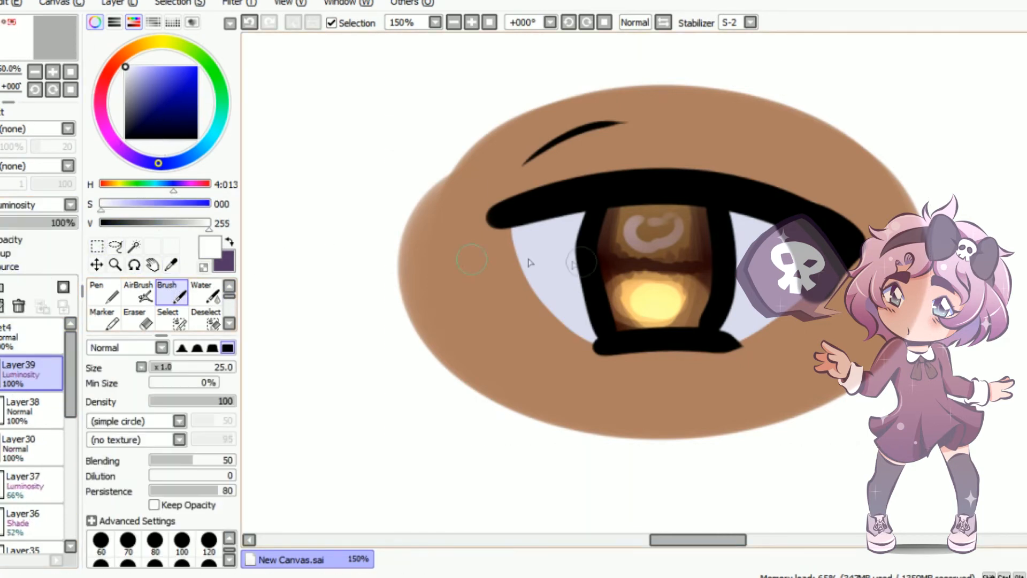
left_click_drag(590, 233, 586, 238)
left_click(600, 262)
left_click_drag(701, 299, 737, 318)
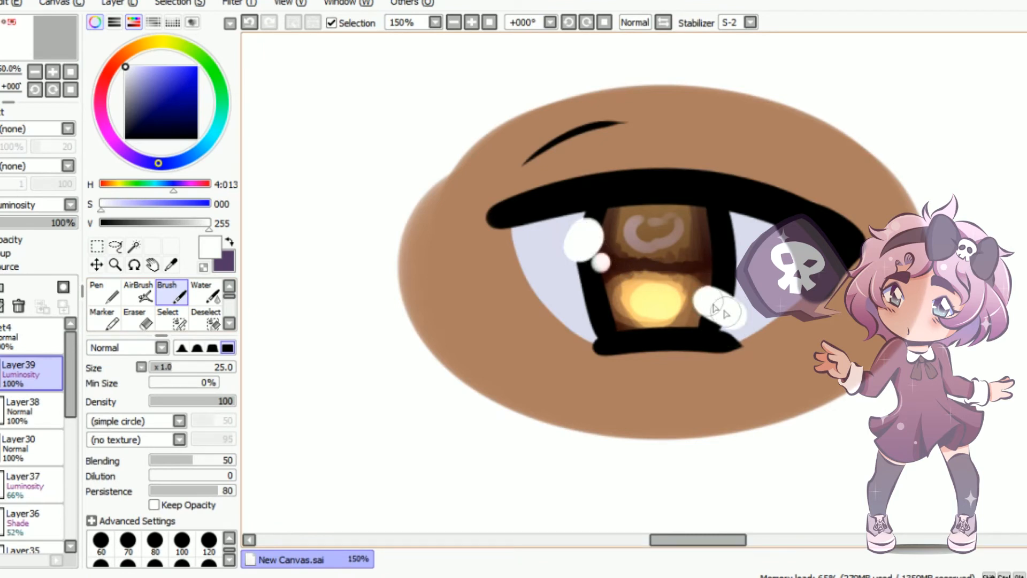
left_click_drag(67, 227, 63, 229)
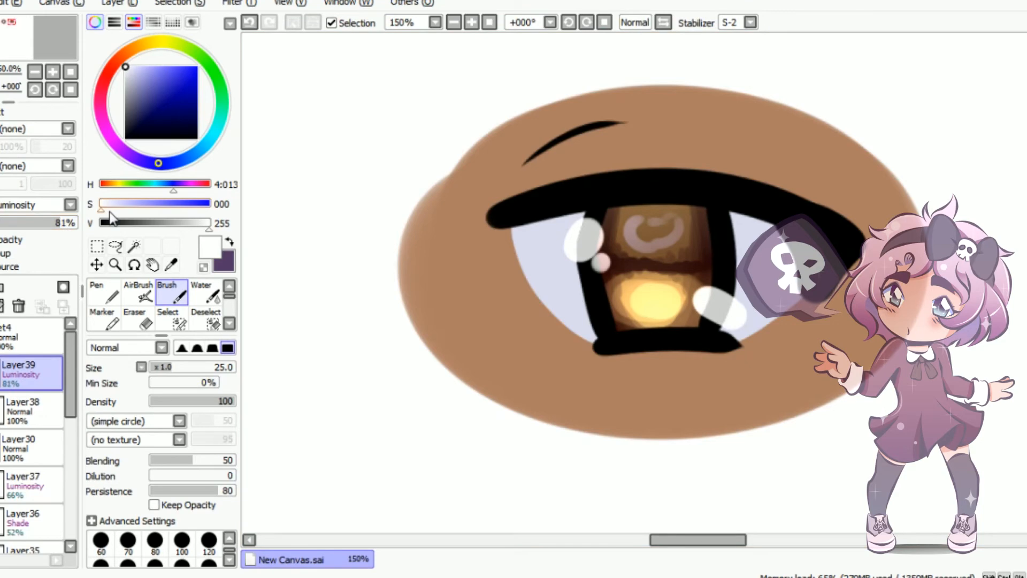
Scale up the fourth eye's layer set and move it closer to the third eye in the row
scroll(647, 224, "down", 3)
scroll(647, 225, "down", 2)
scroll(645, 223, "up", 1)
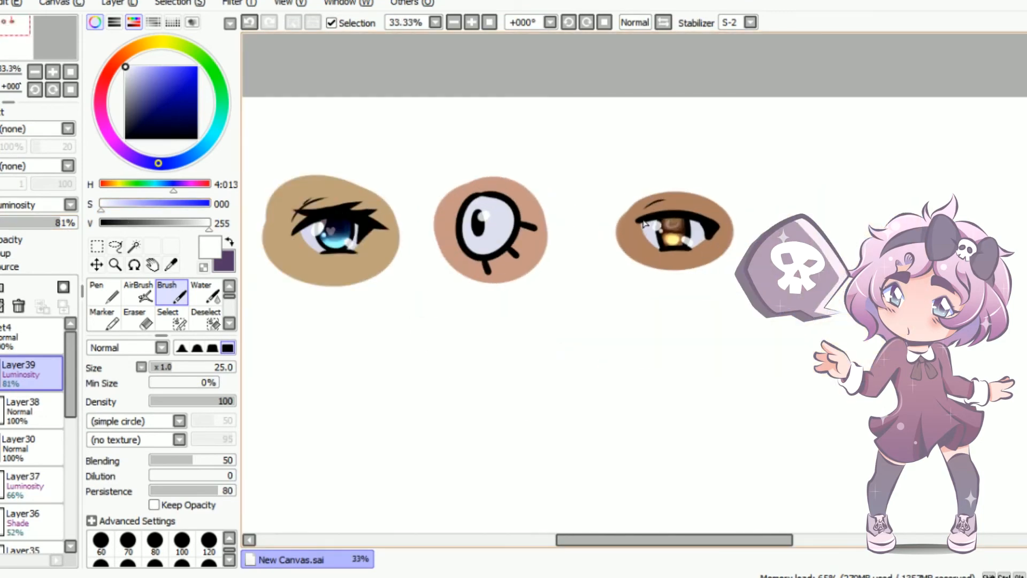
left_click(6, 335)
left_click(96, 247)
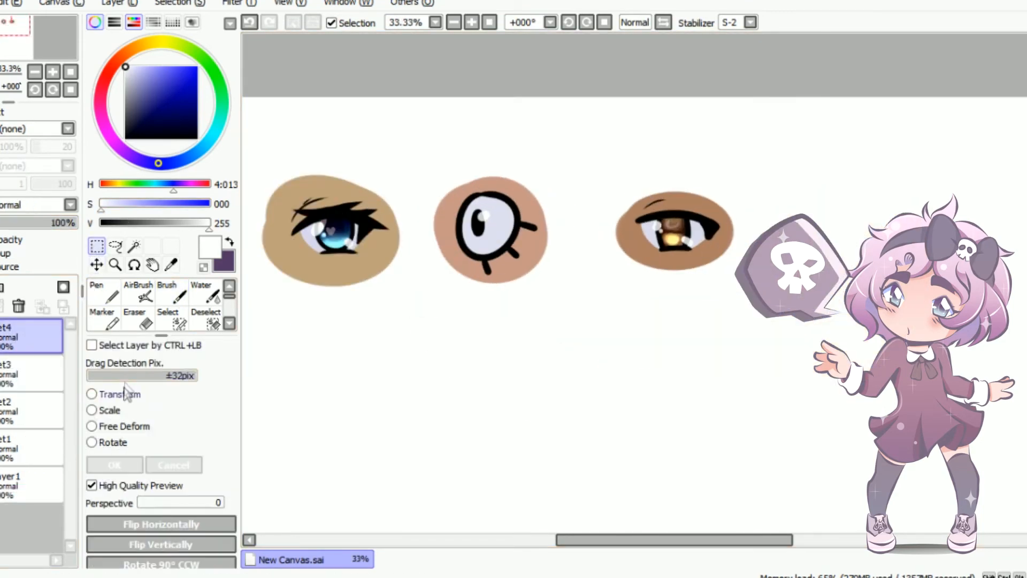
left_click(107, 410)
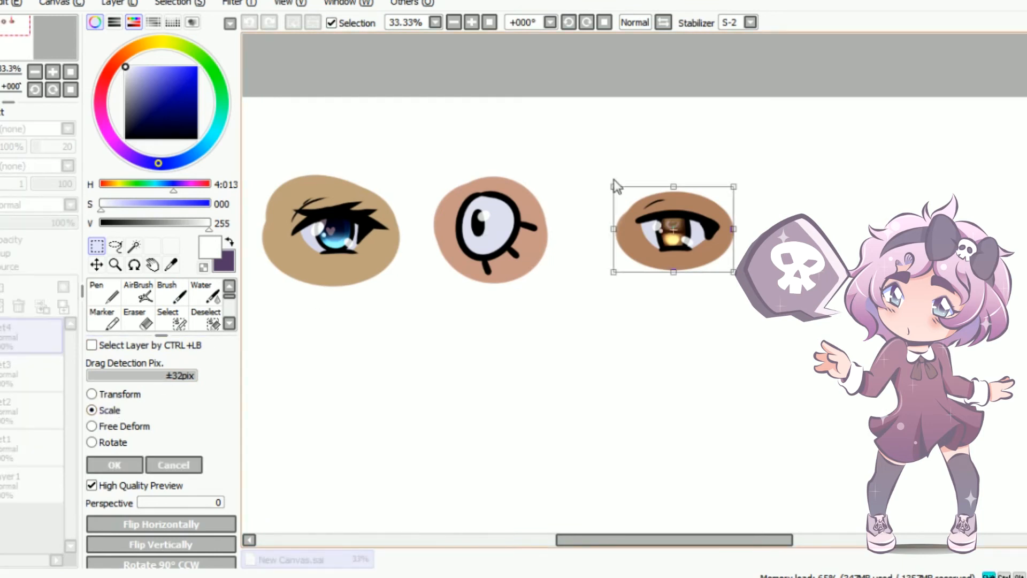
left_click_drag(616, 184, 597, 168)
left_click_drag(650, 201, 616, 209)
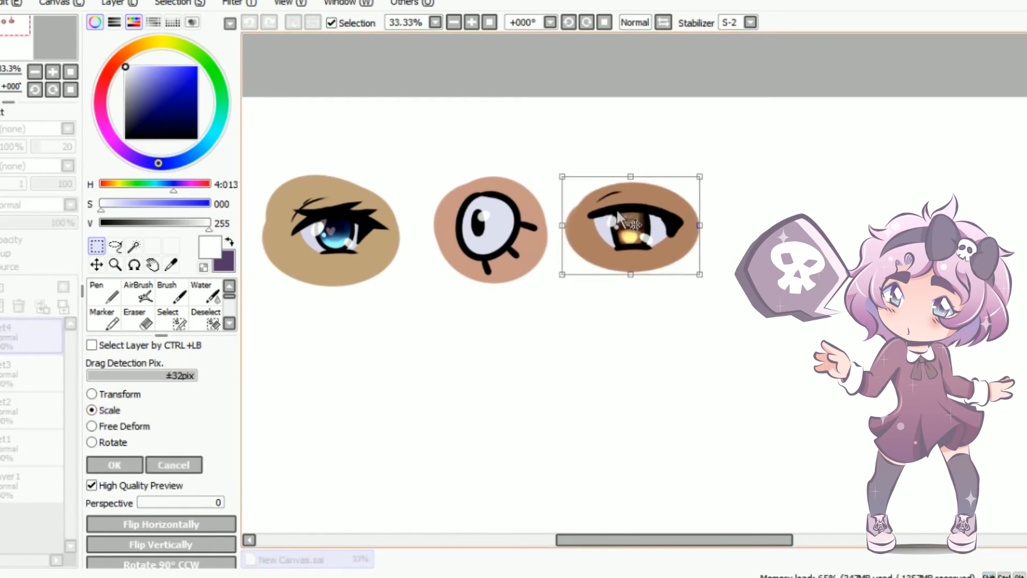
left_click(140, 463)
Enlarge the first eye's layer set and position it closer to the second eye at matching height
left_click_drag(688, 540, 628, 540)
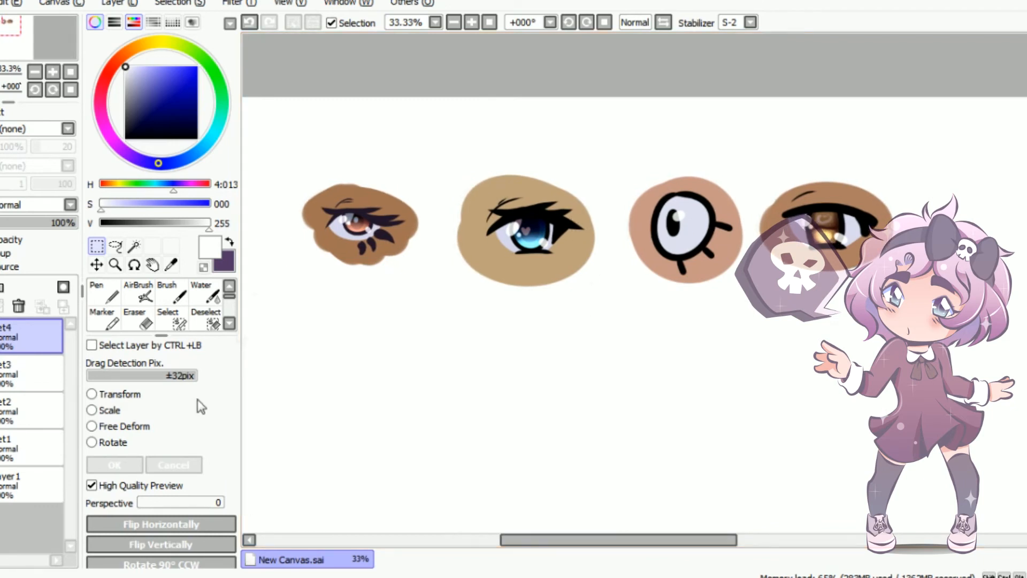
left_click(17, 444)
left_click(110, 410)
left_click_drag(464, 316, 484, 335)
mouse_move(415, 271)
left_mouse_down()
mouse_move(431, 264)
mouse_move(416, 262)
left_mouse_up()
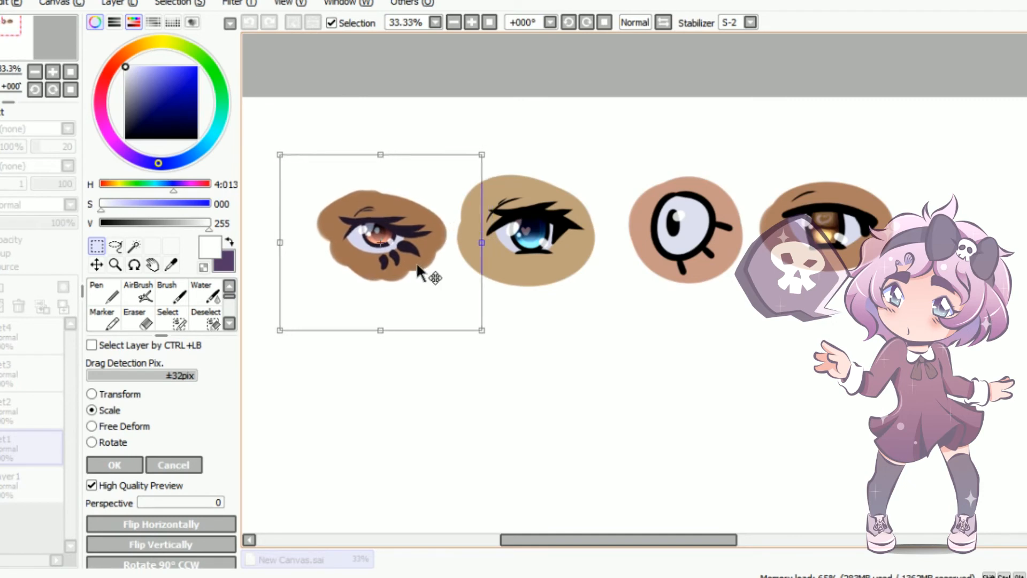
left_click(115, 465)
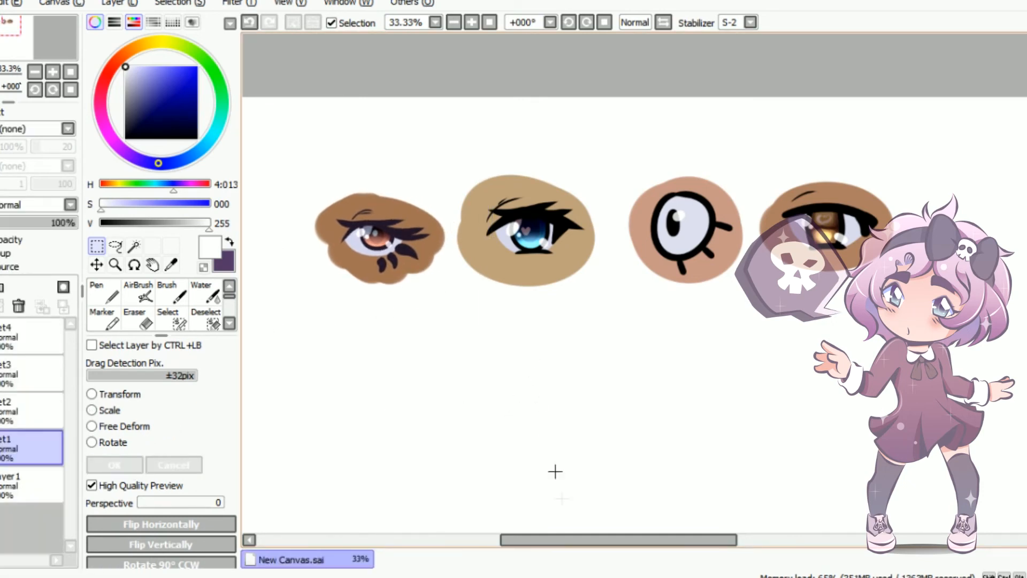
left_click_drag(594, 540, 580, 539)
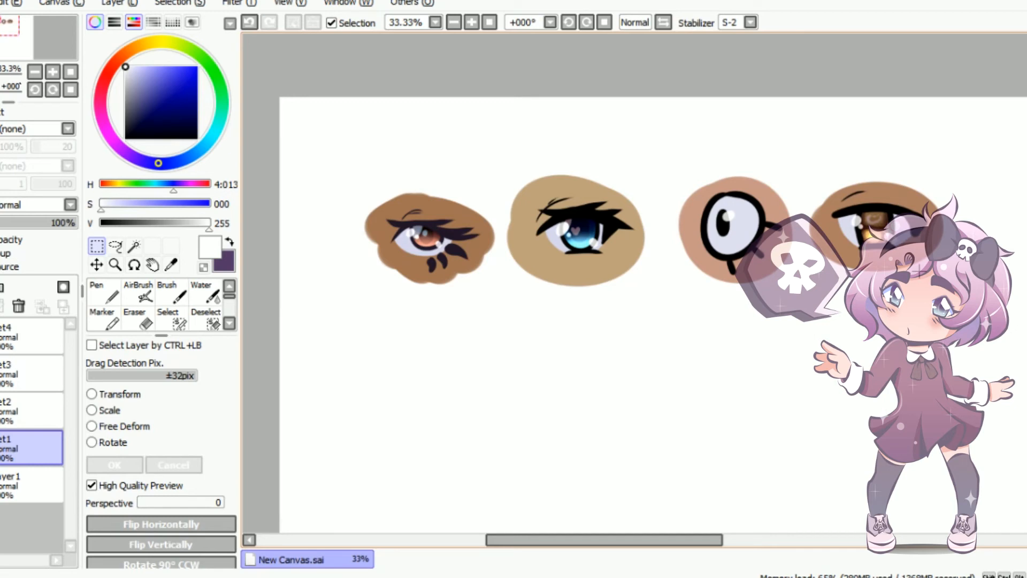
Add a clipped Multiply layer above Layer4 in the first eye's set, with dark purple and the Brush chosen
left_click(229, 241)
left_click(180, 296)
left_click(4, 442)
left_click_drag(57, 401, 70, 511)
left_click(32, 500)
left_click(22, 427)
left_click(11, 463)
left_click(1, 287)
left_click(25, 204)
left_click(19, 233)
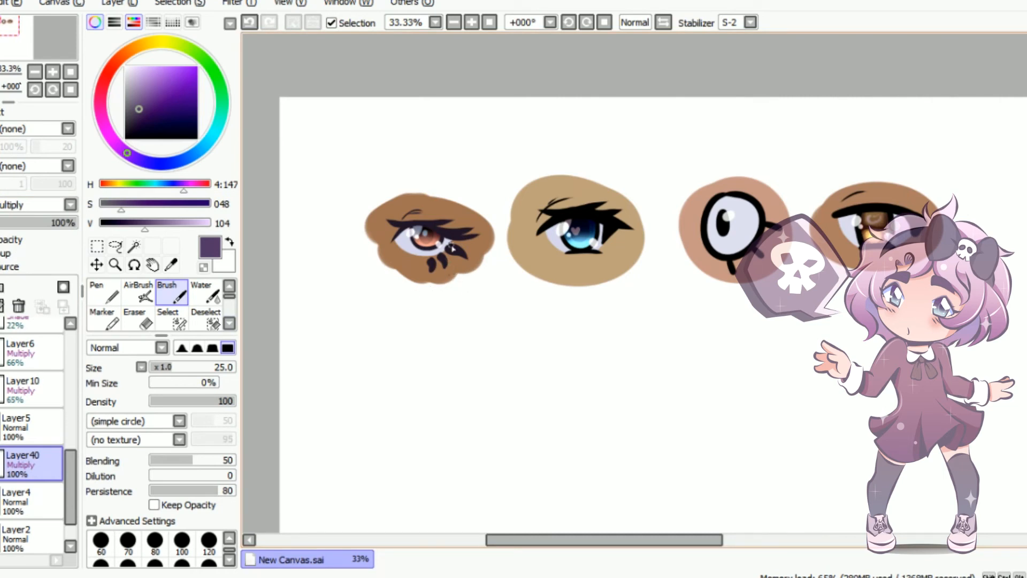
Paint a shadow over the upper white of the first eye at brush size 60 and set the layer's opacity to 46%
key("bracketright")
key("bracketright")
key("bracketright")
left_click_drag(392, 245, 433, 233)
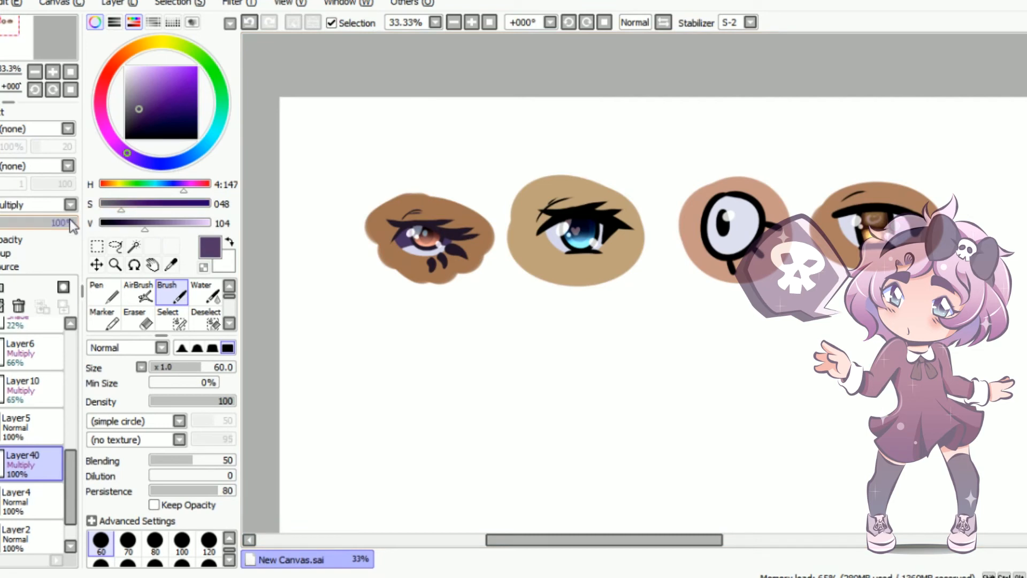
left_click_drag(34, 222, 30, 222)
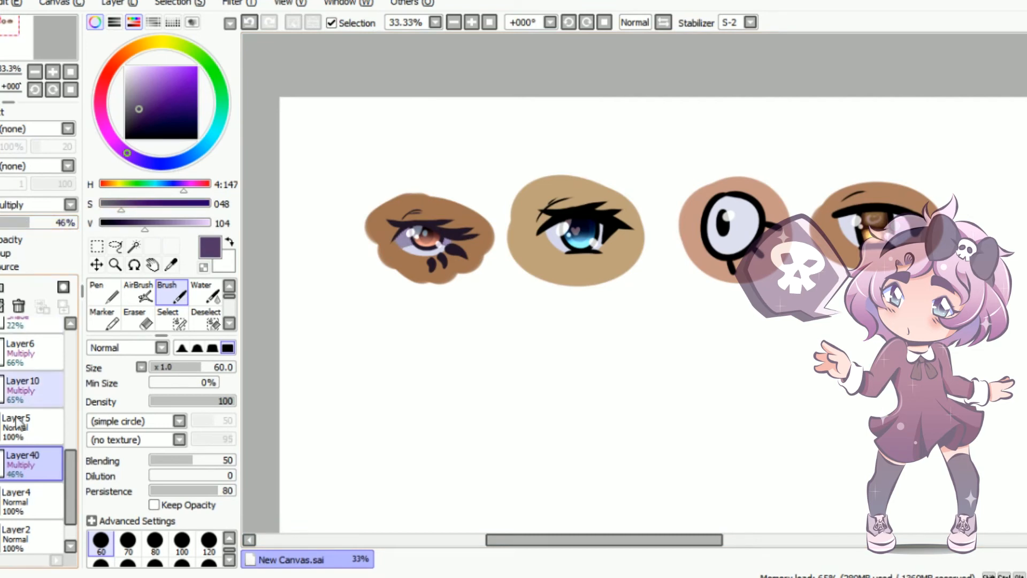
Shade the second eye's white beneath the lashes on a new clipped Multiply layer above Layer14 and lower that layer's opacity
mouse_move(66, 476)
left_mouse_down()
mouse_move(75, 400)
mouse_move(38, 378)
mouse_move(66, 492)
left_mouse_up()
left_click(2, 383)
left_click(2, 348)
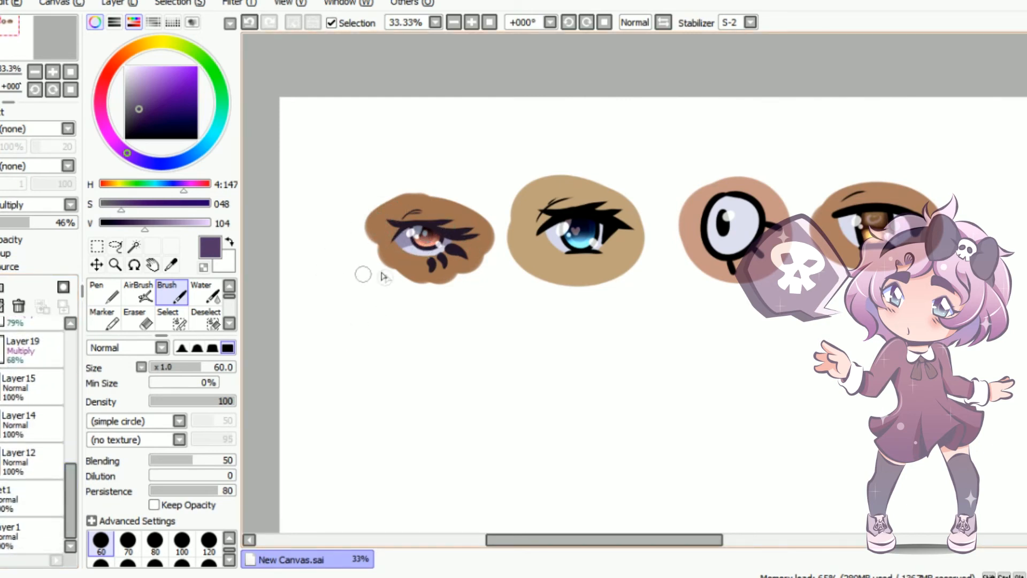
left_click(30, 419)
left_click(1, 287)
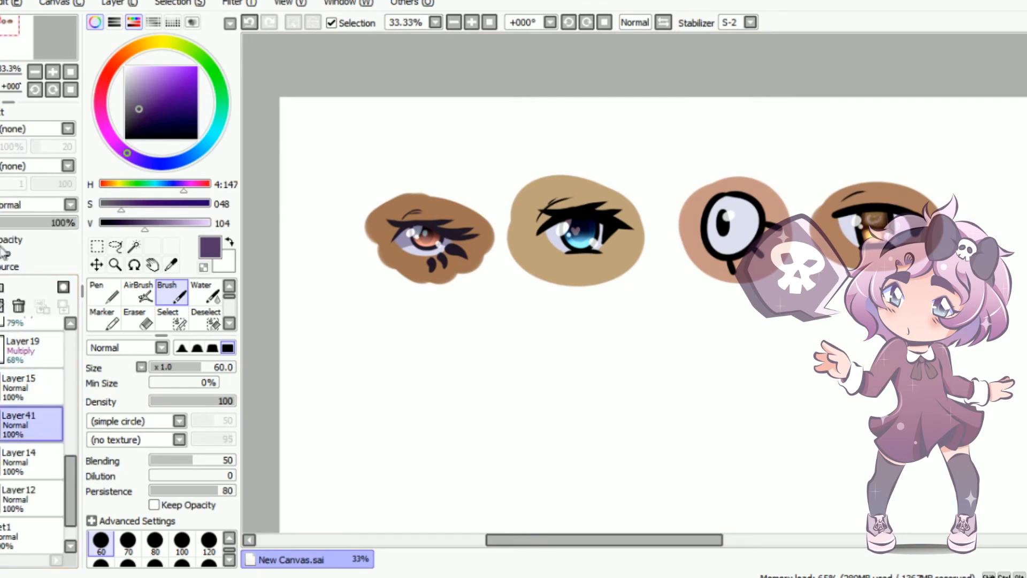
left_click(41, 205)
left_click(38, 235)
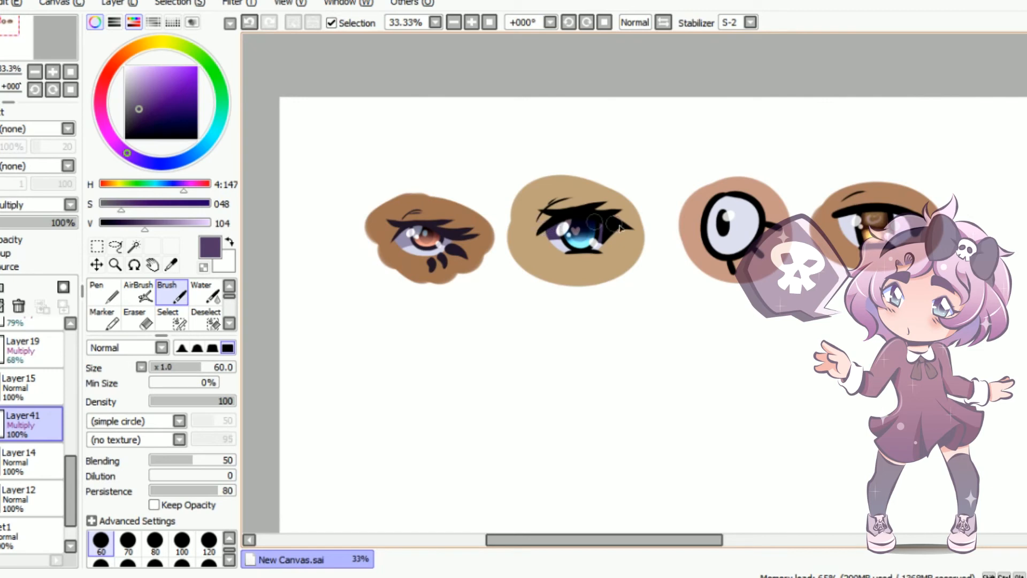
left_click_drag(64, 220, 31, 222)
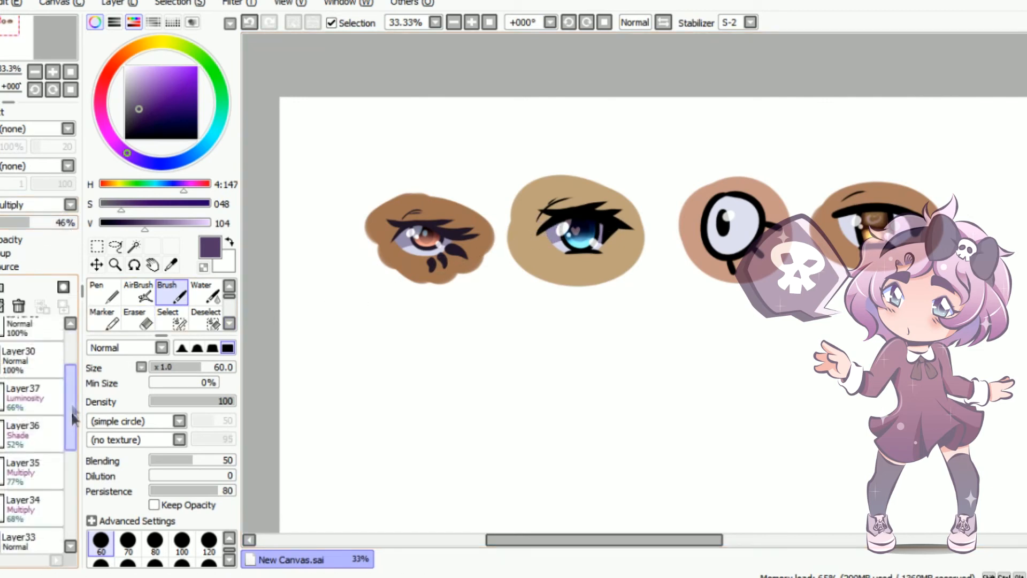
Add a clipped Multiply layer above Layer32 in the fourth eye's set and choose the Marker
left_click_drag(70, 410, 71, 477)
left_click(33, 432)
left_click(30, 364)
left_click(29, 389)
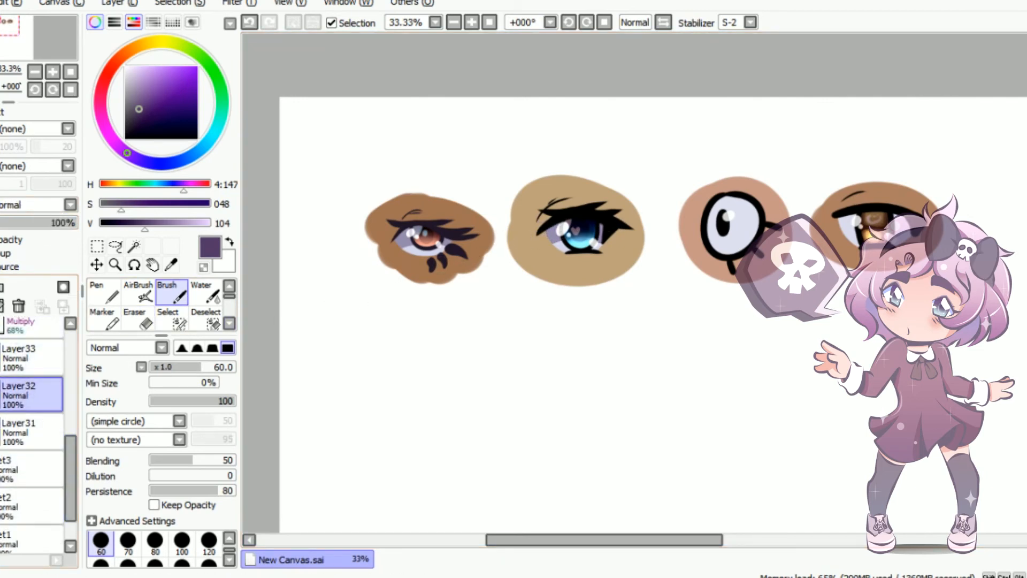
left_click(0, 287)
left_click(2, 253)
left_click(44, 203)
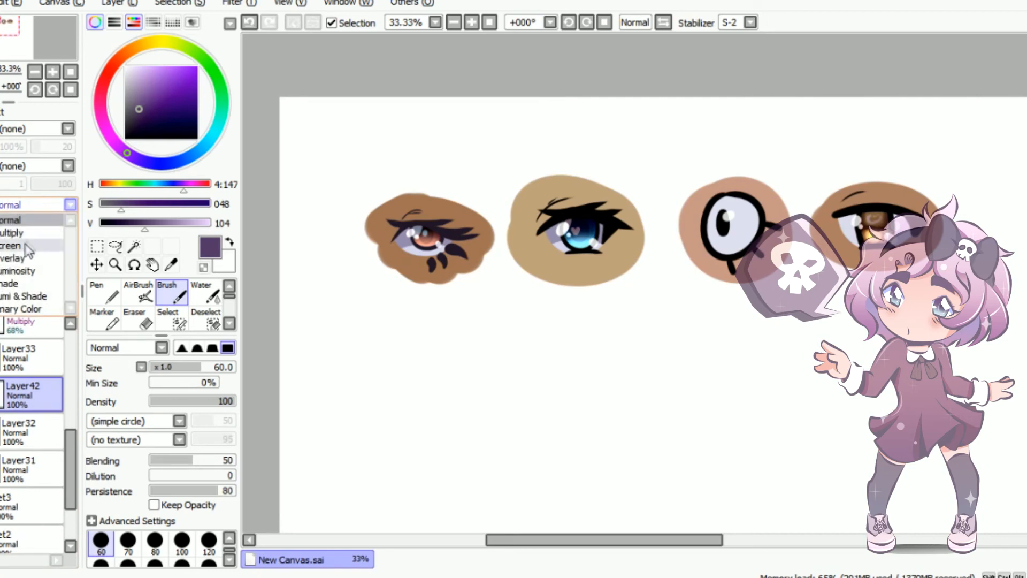
left_click(36, 232)
left_click(104, 319)
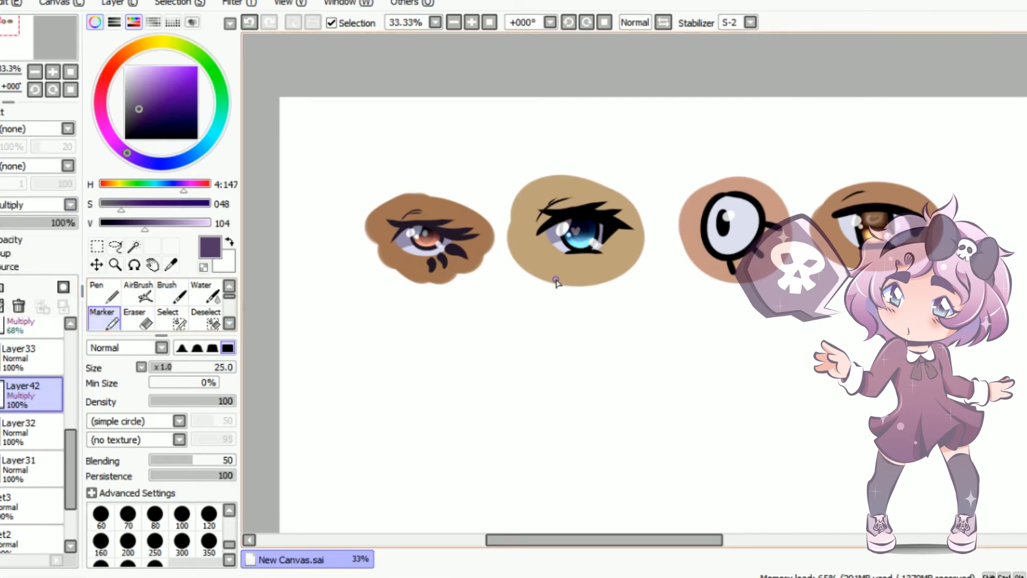
Paint purple shading across the upper part of the fourth eye's white with the Marker at size 80
scroll(1003, 194, "up", 3)
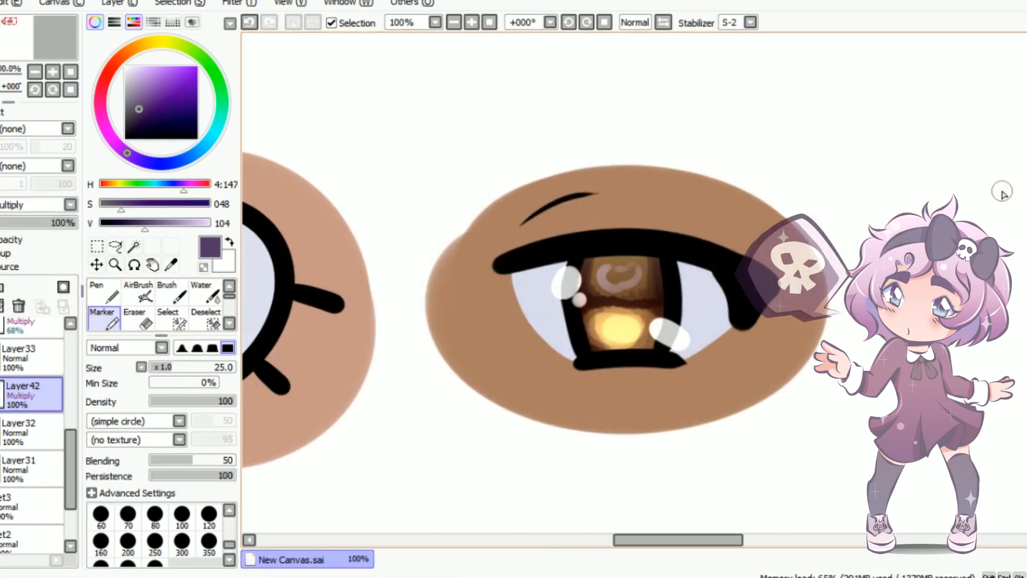
key("bracketright")
key("bracketright")
key("bracketright")
key("bracketright")
key("bracketright")
key("bracketright")
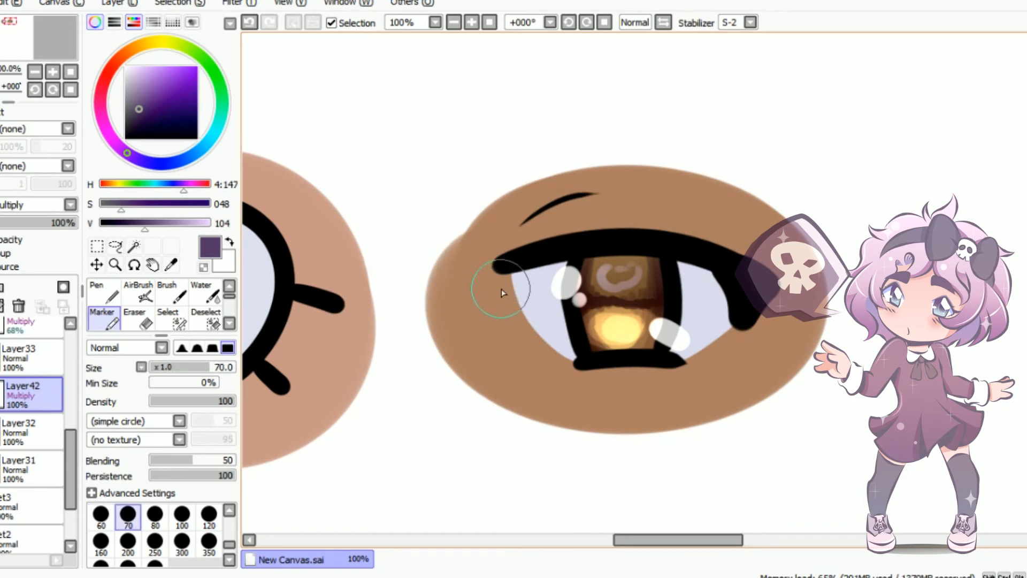
key("bracketright")
mouse_move(497, 291)
left_mouse_down()
mouse_move(634, 280)
mouse_move(730, 288)
left_mouse_up()
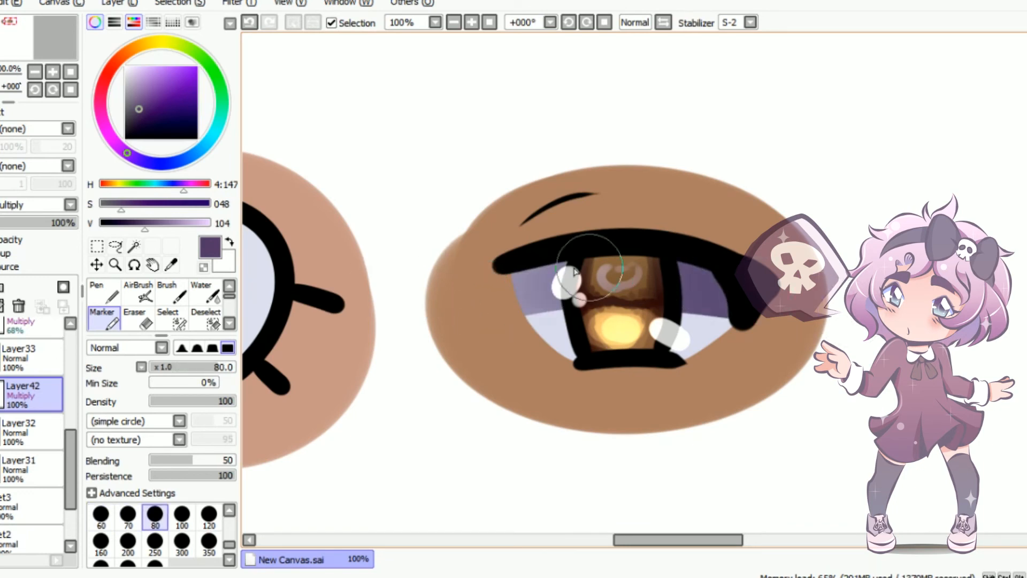
left_click_drag(500, 297, 800, 297)
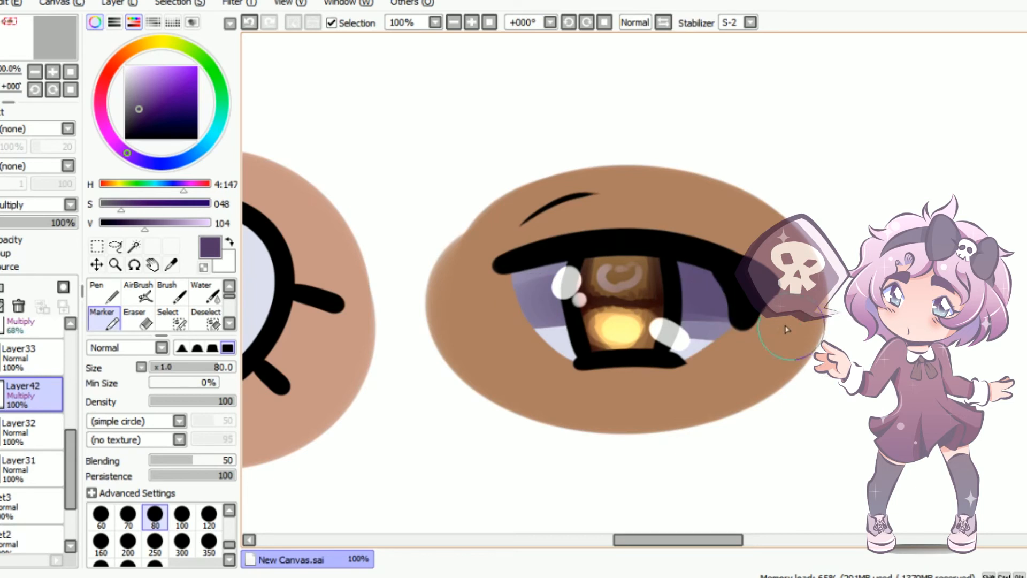
Add a lower band of shading across the fourth eye's white with the Marker at size 20
key("bracketleft")
key("bracketleft")
key("bracketleft")
key("bracketleft")
key("bracketleft")
key("bracketleft")
key("bracketleft")
key("bracketleft")
left_click_drag(527, 331, 722, 331)
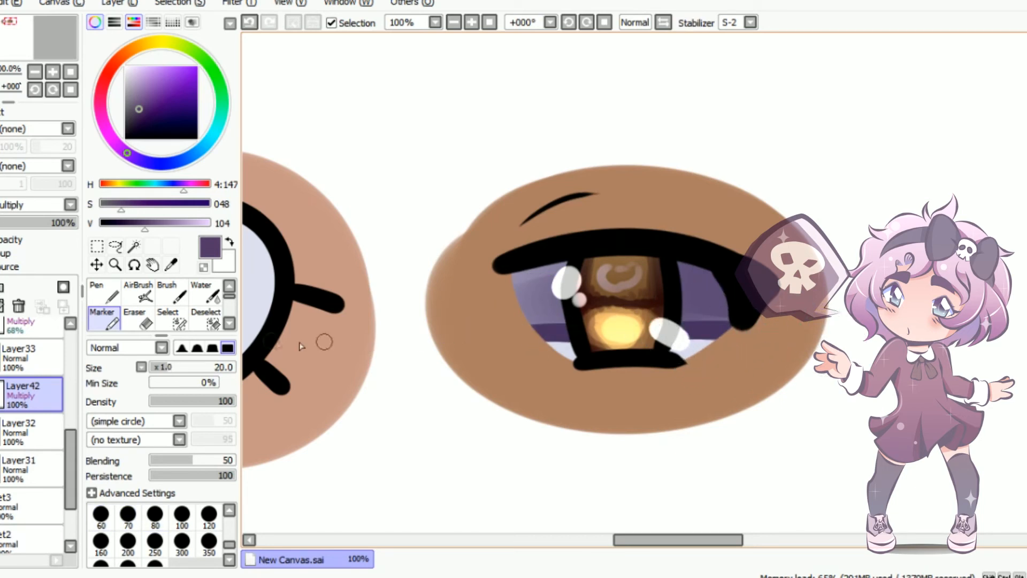
Blend the fourth eye's shading with the Water tool at size 50 and set the layer's opacity to 63%
left_click(205, 293)
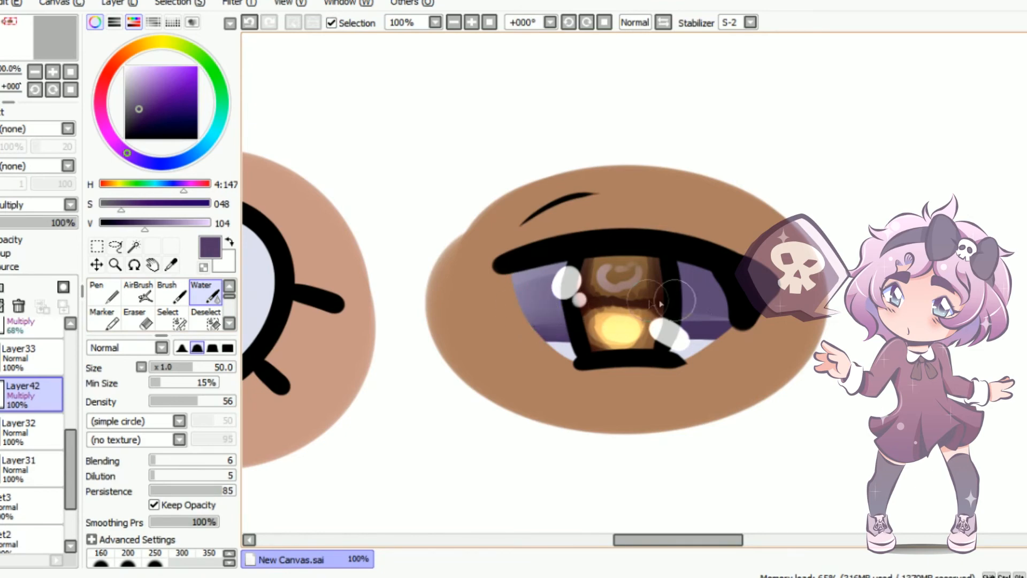
left_click(453, 23)
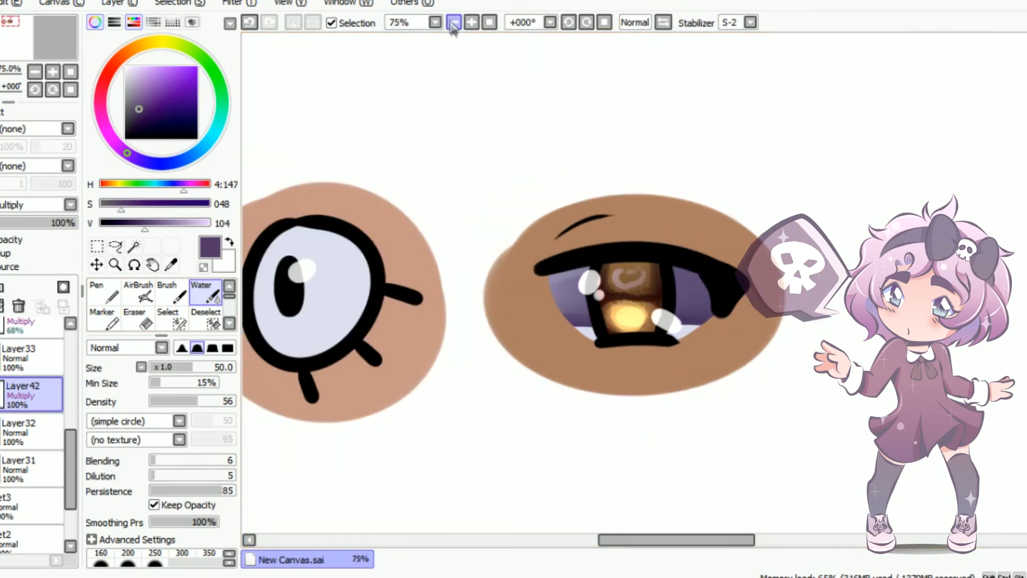
left_click(454, 23)
left_click(453, 24)
left_click_drag(64, 222, 44, 223)
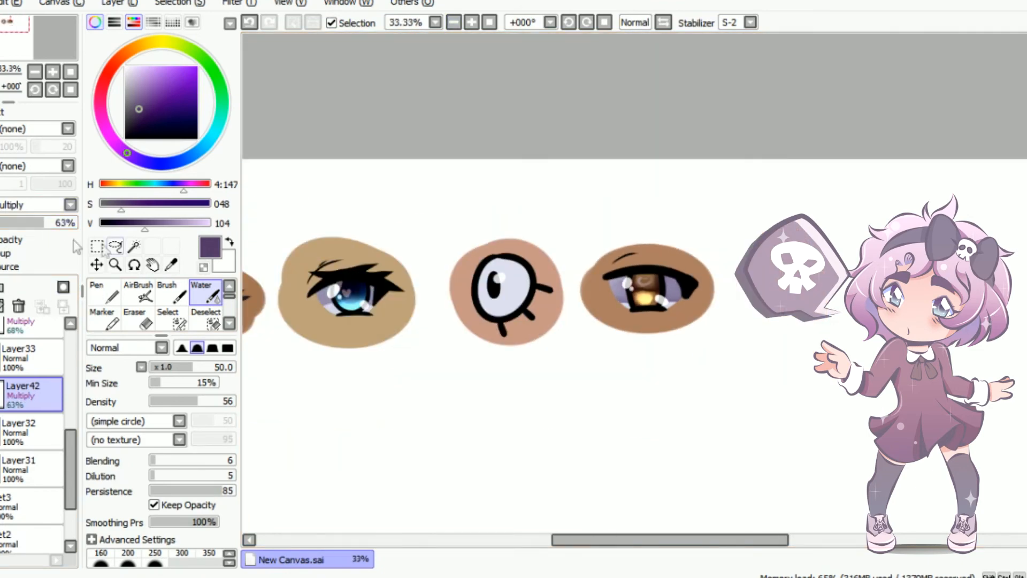
scroll(590, 184, "down", 2)
scroll(590, 184, "up", 1)
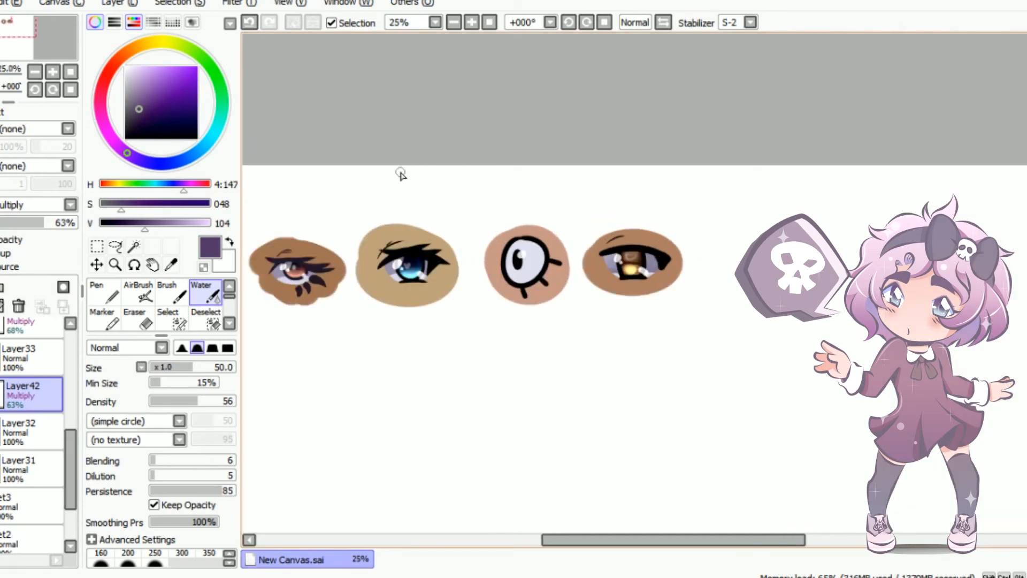
left_click_drag(687, 539, 637, 539)
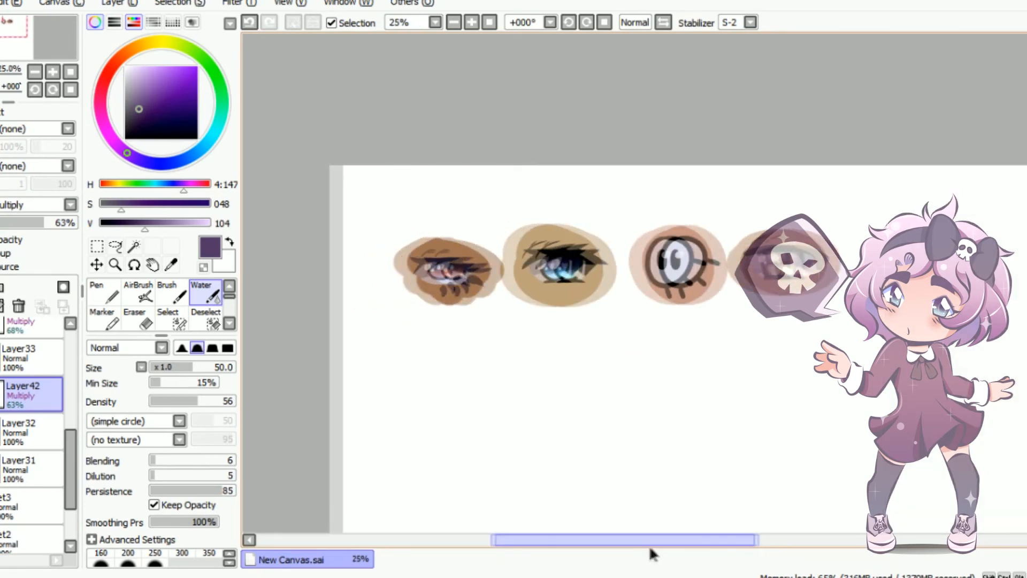
left_click_drag(1024, 316, 1024, 309)
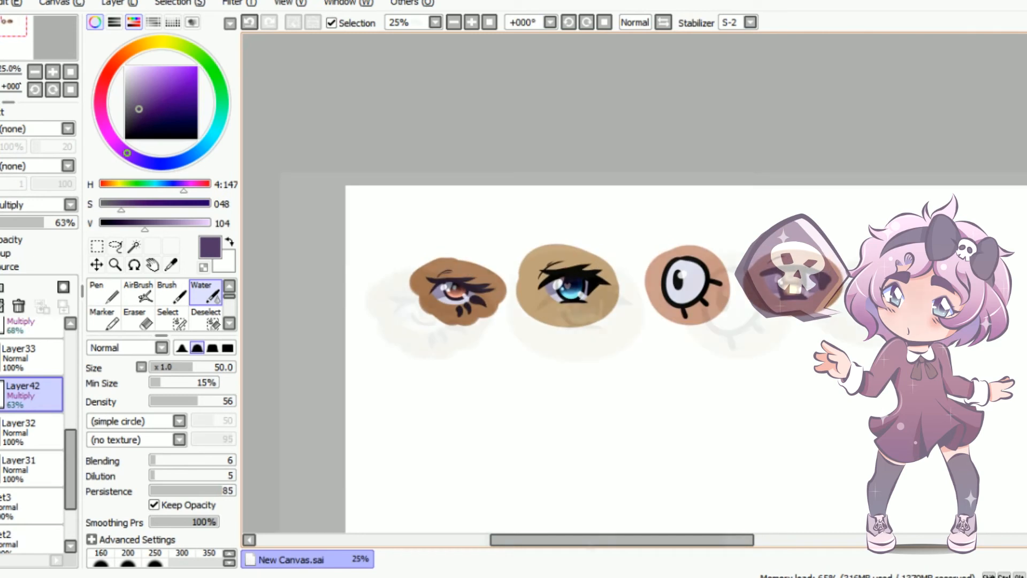
scroll(543, 227, "up", 1)
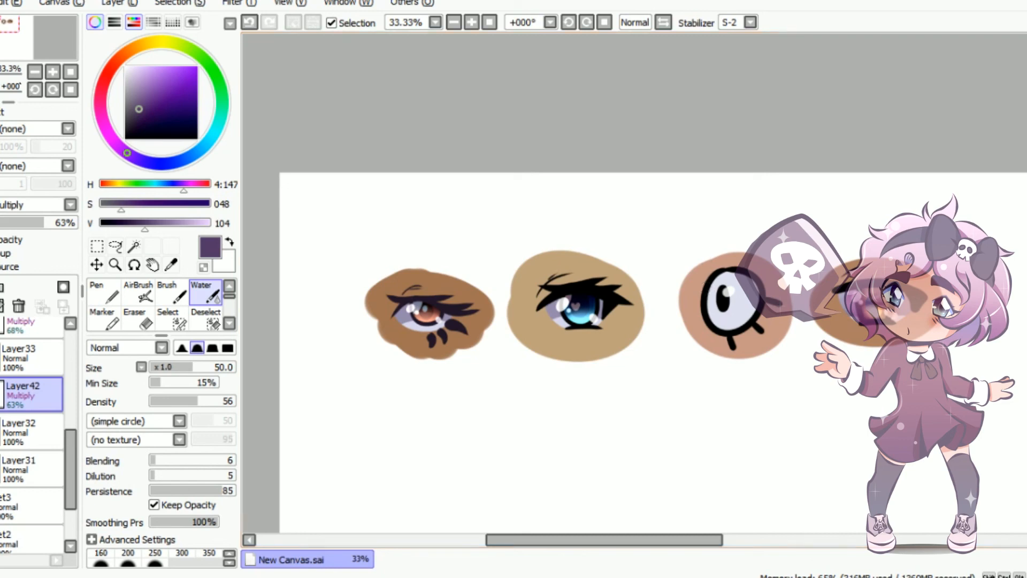
Open a second view of the canvas and arrange the two views as separate floating windows side by side
left_click(293, 6)
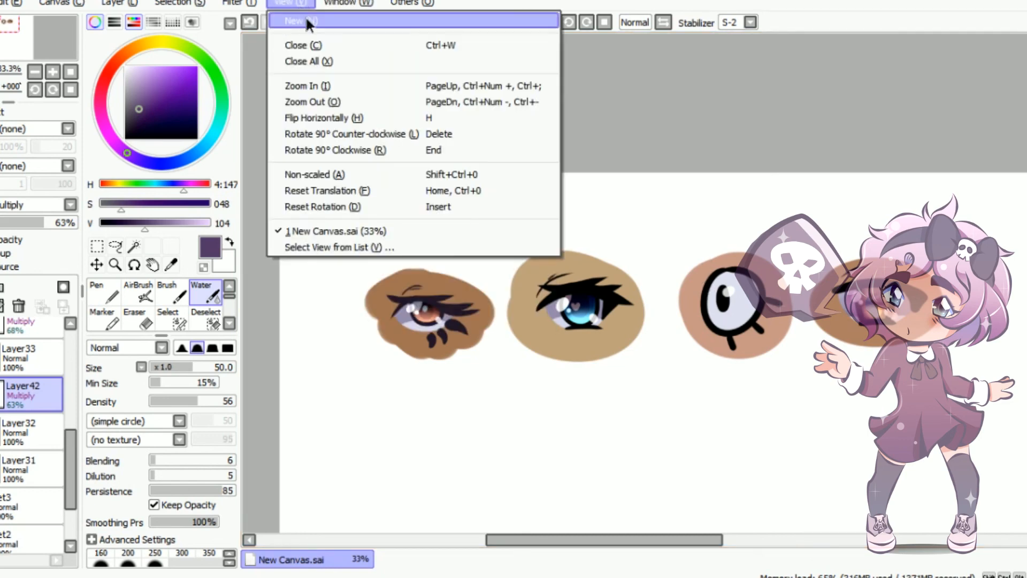
left_click(309, 21)
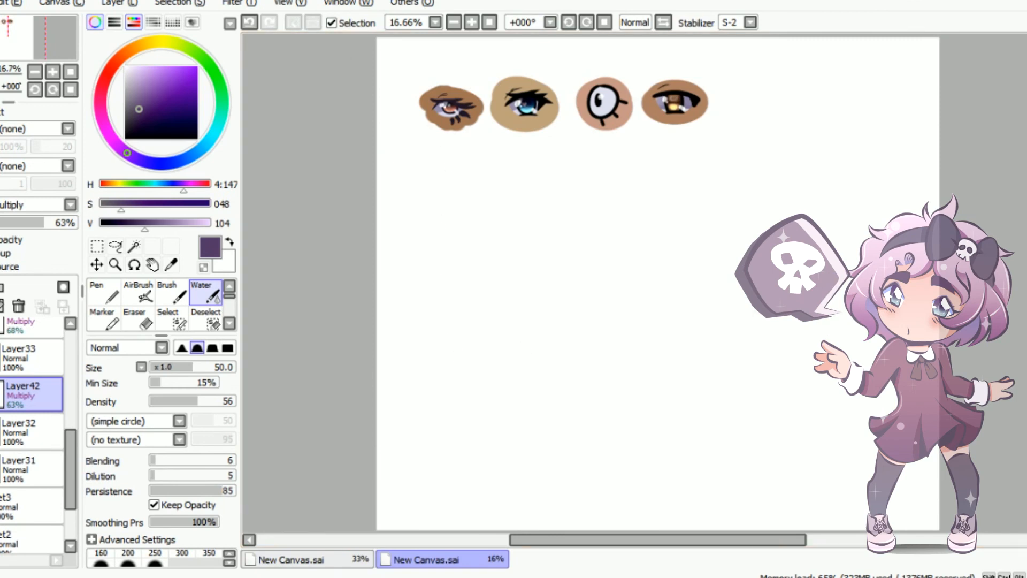
left_click(1011, 8)
left_click_drag(528, 58, 891, 74)
left_click(355, 75)
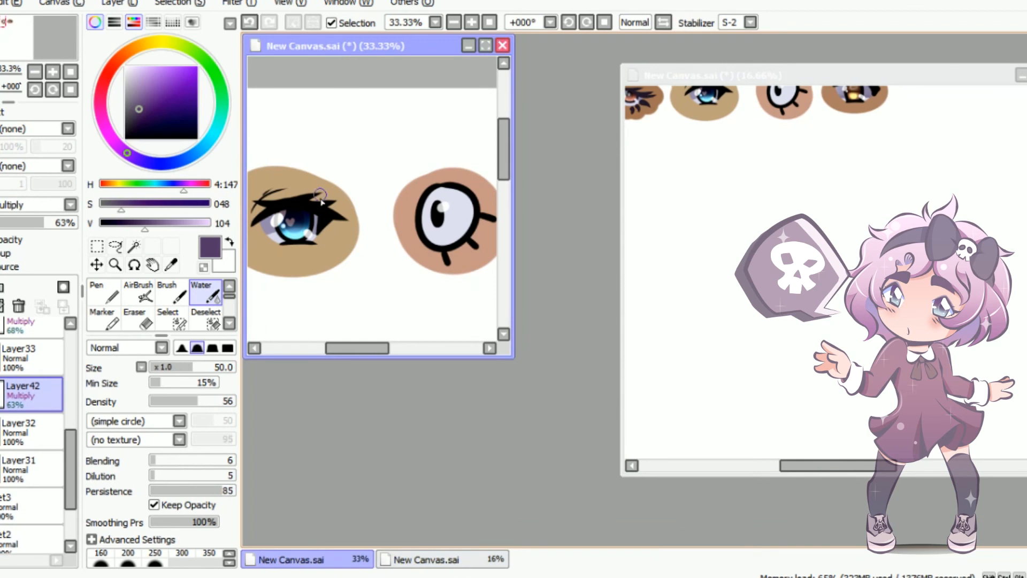
Zoom one view to 200% on the second eye's lashes and the other to 25% to compare detail and overview
scroll(321, 205, "down", 4)
scroll(306, 199, "up", 5)
scroll(307, 199, "up", 4)
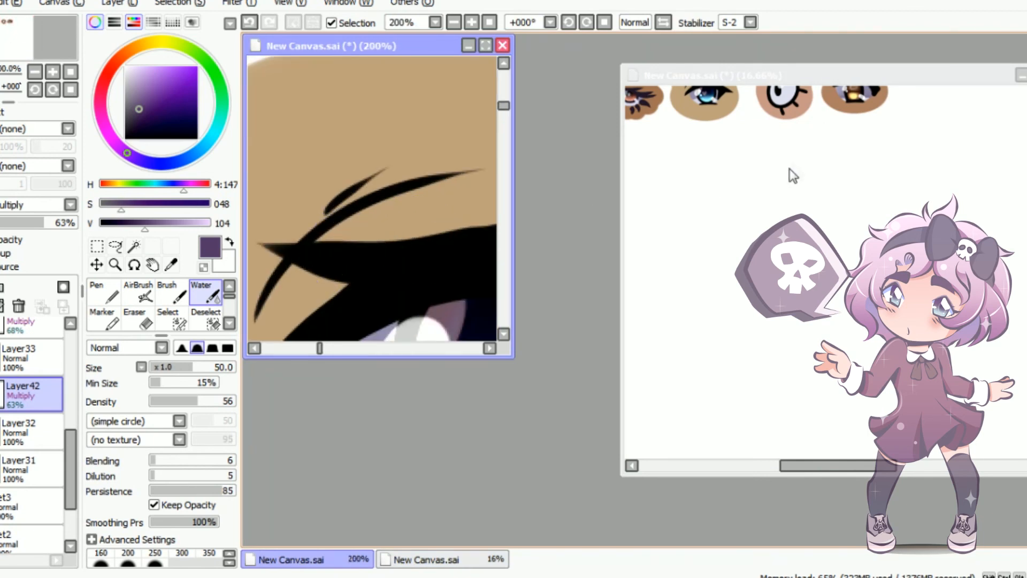
left_click(746, 78)
scroll(750, 120, "down", 3)
scroll(750, 120, "up", 4)
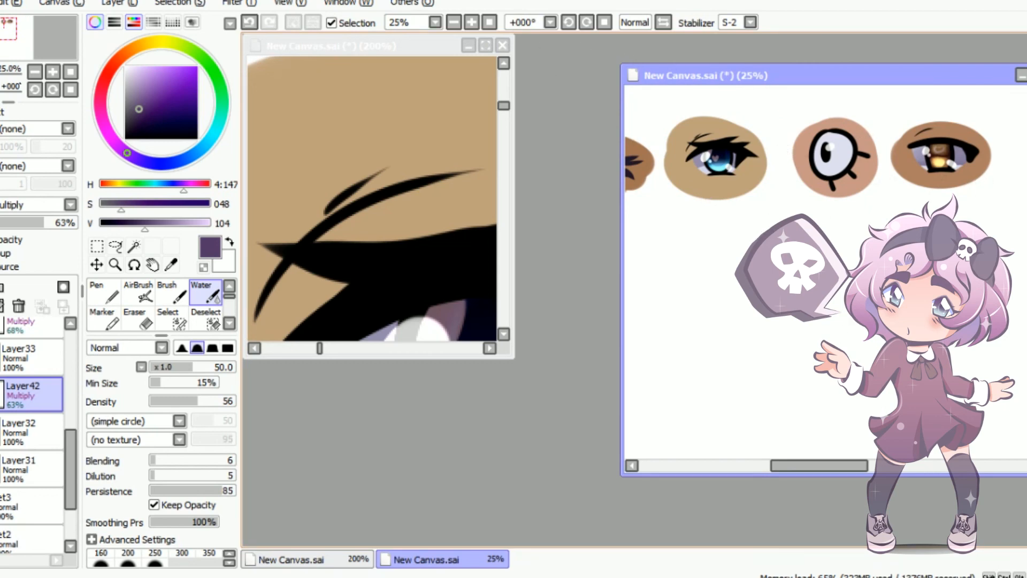
Close the second view and maximise the remaining canvas window, showing the row of eyes at 50%
key("ctrl+w")
left_click(486, 46)
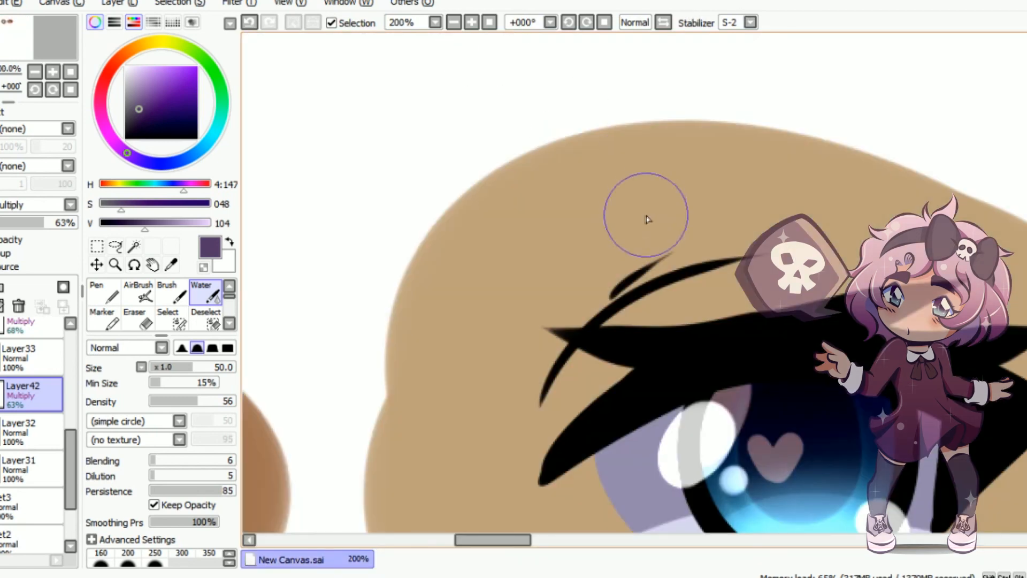
scroll(647, 220, "down", 2)
left_click_drag(586, 538, 620, 525)
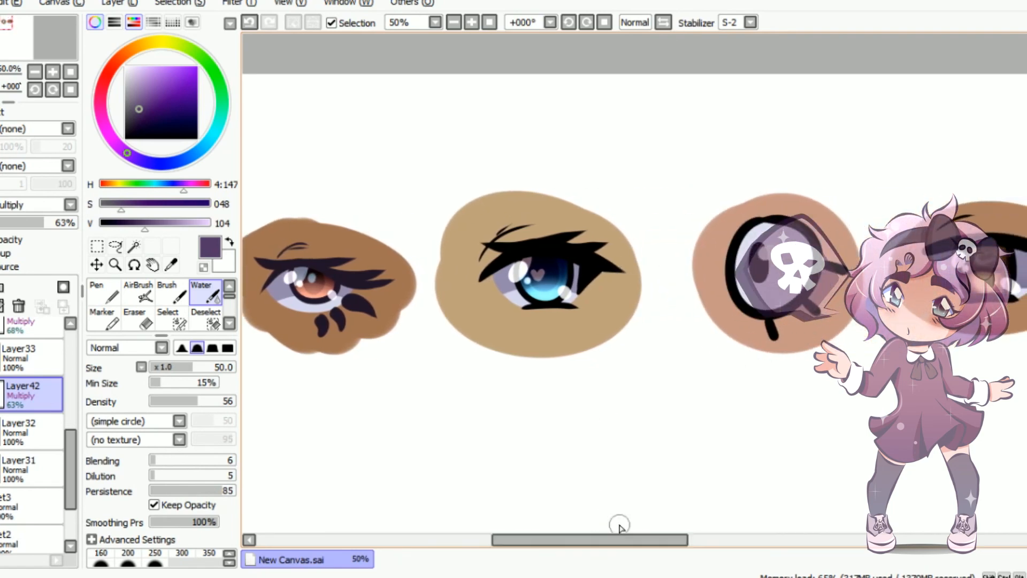